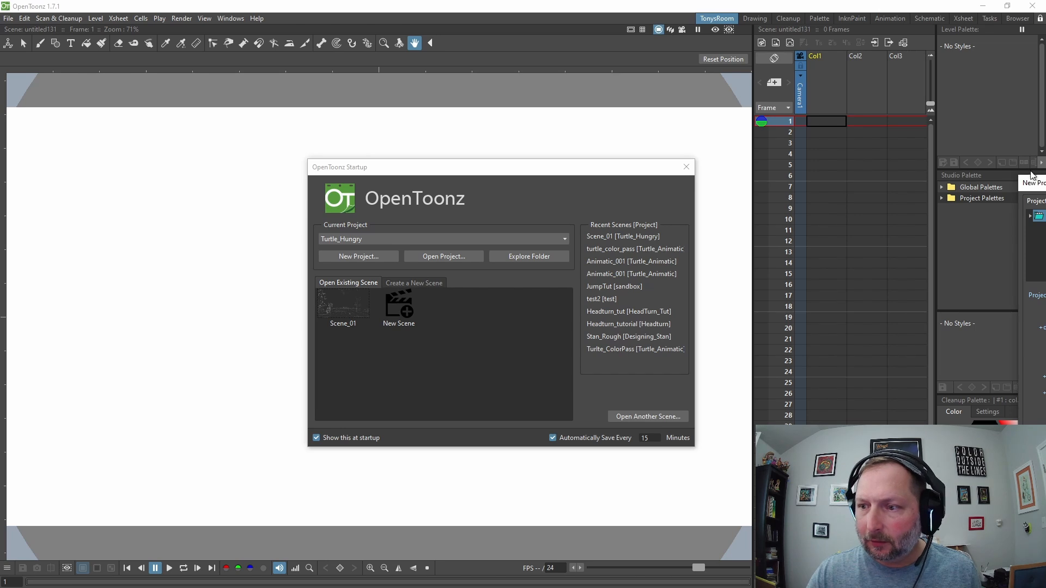
Step: Create a new project named Stan_Jump with the scene path appended to the drawings, inputs and extras folders
left_click(1031, 173)
left_click(485, 288)
type("Stan_Jump")
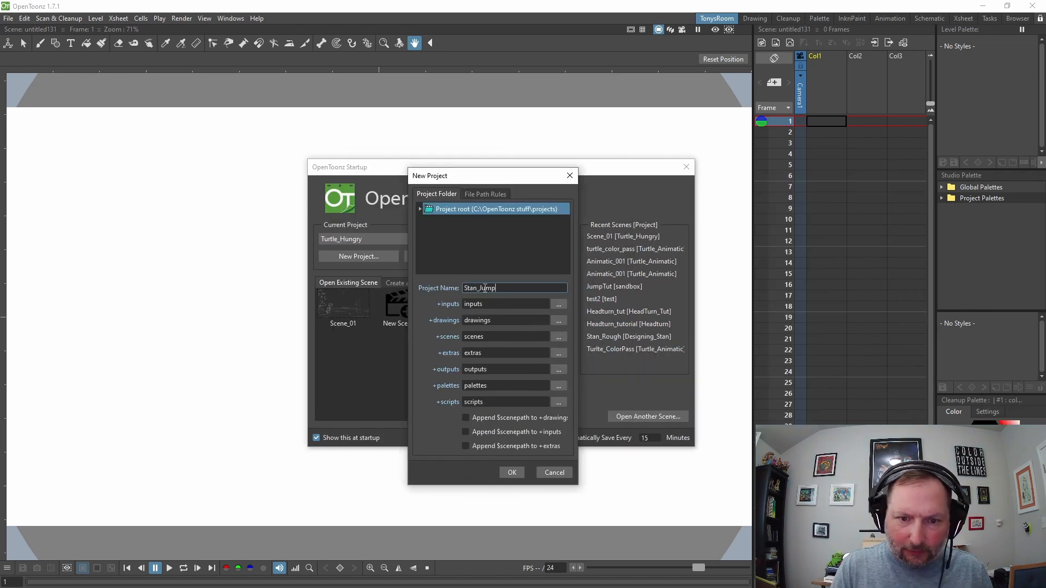
left_click(466, 418)
left_click(466, 432)
left_click(466, 447)
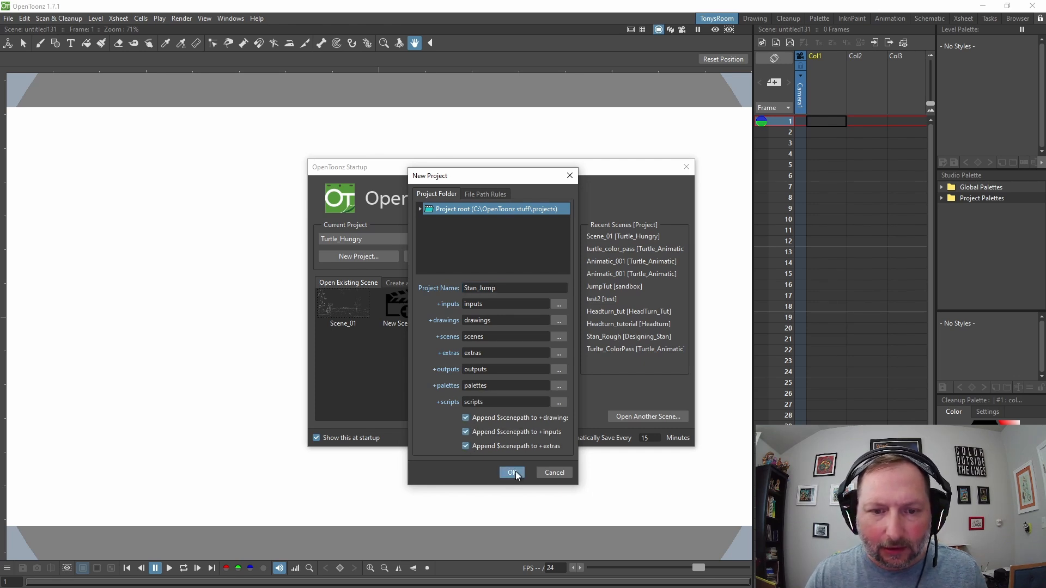
left_click(516, 473)
Step: Create a new scene named Jump_Tut in the Stan_Jump project
left_click(346, 305)
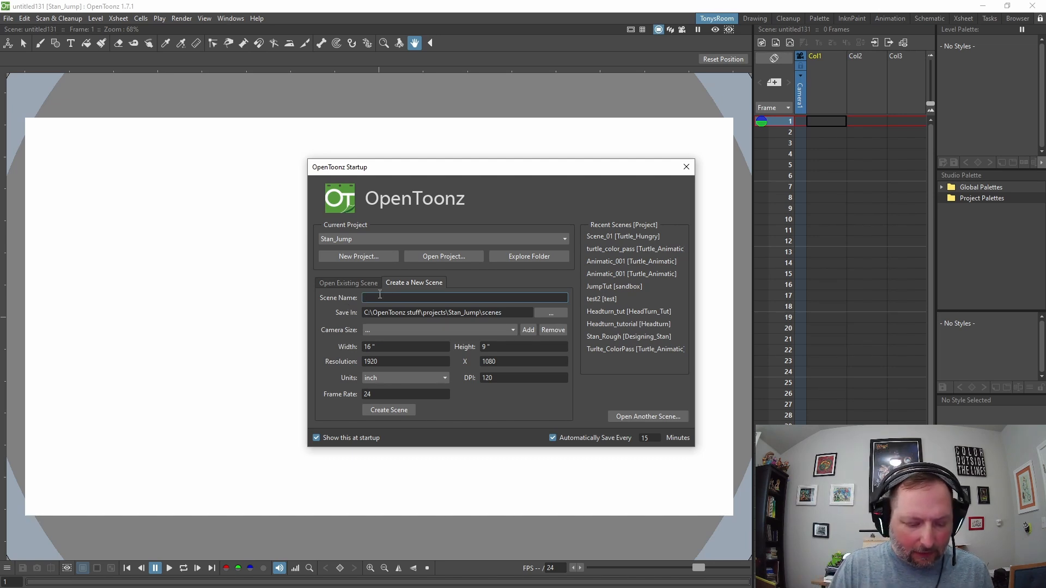
type("Jump_Tut")
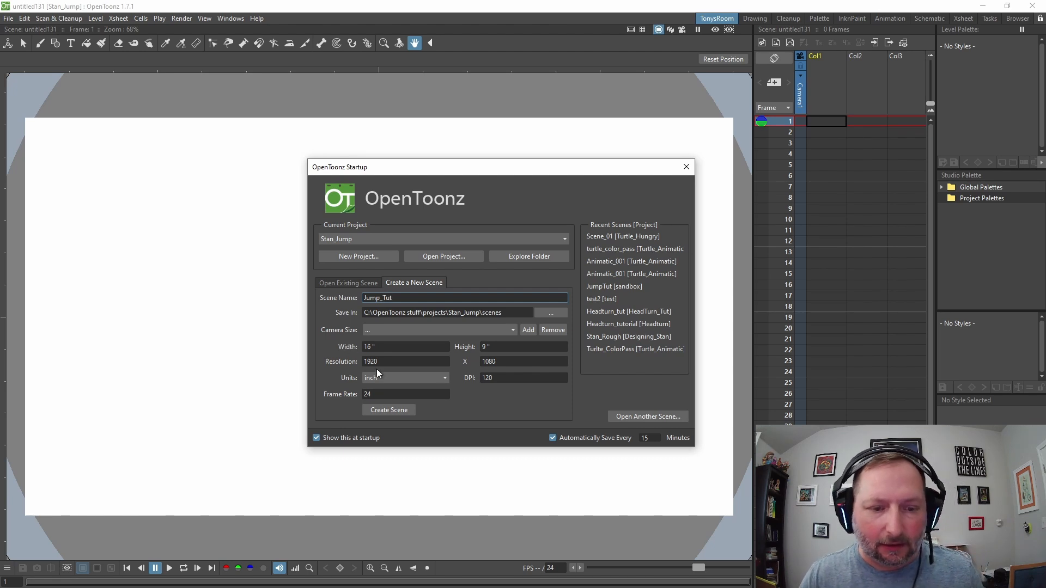
left_click(380, 412)
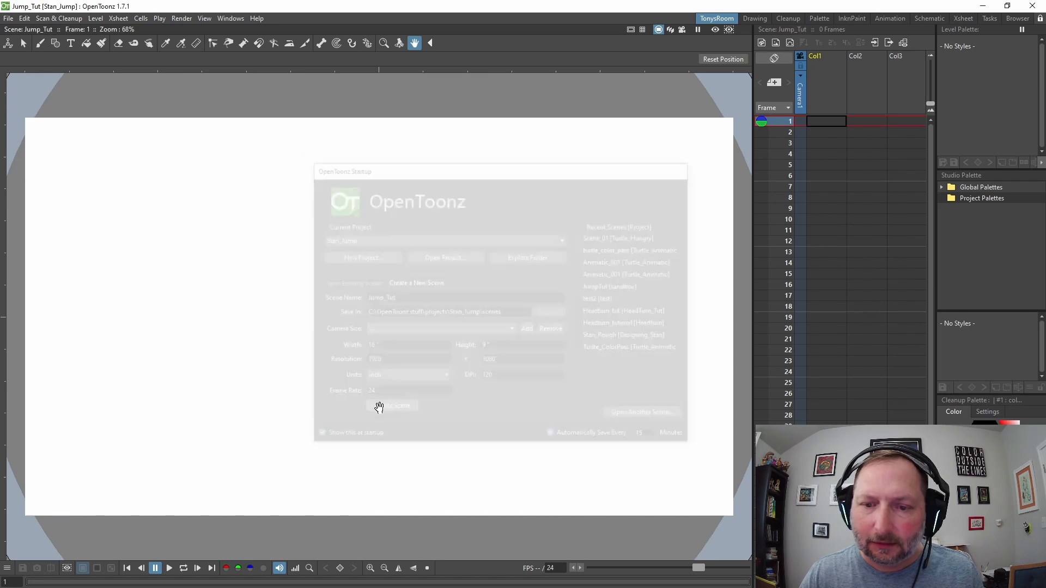
scroll(390, 392, "down", 1)
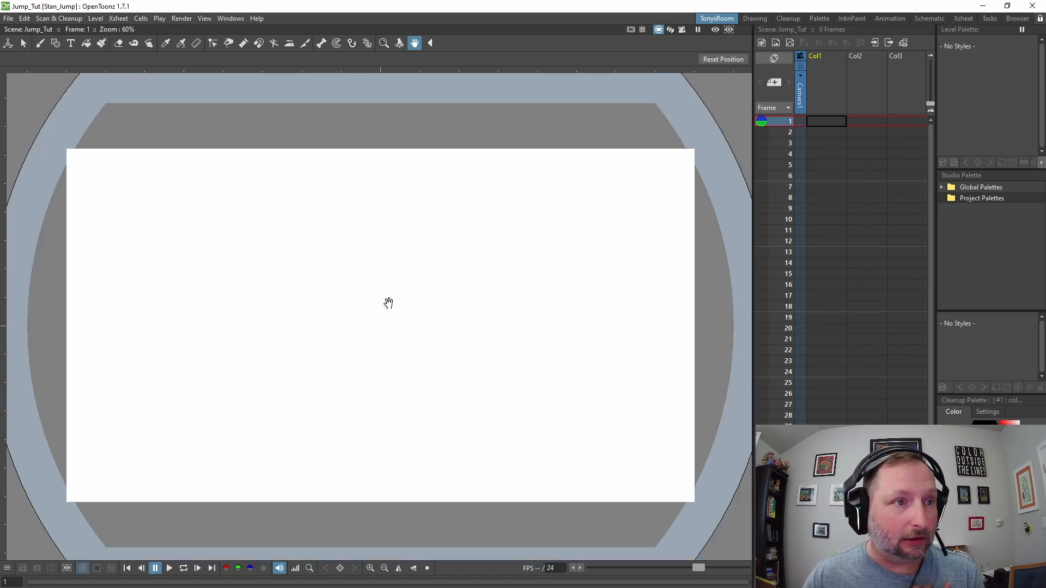
Step: Review the Xsheet settings in the program preferences
left_click(12, 20)
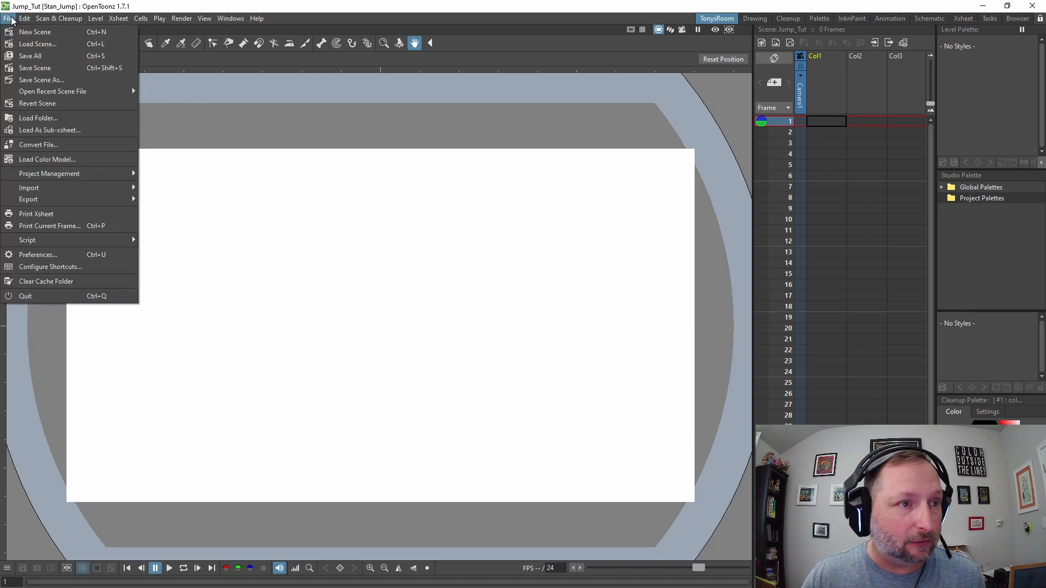
left_click(45, 254)
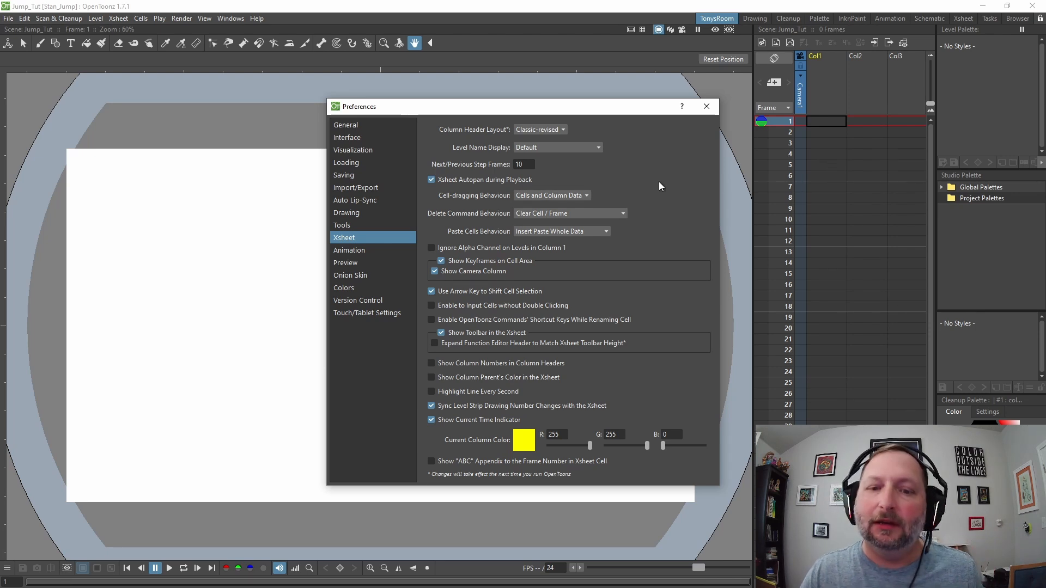
left_click(707, 107)
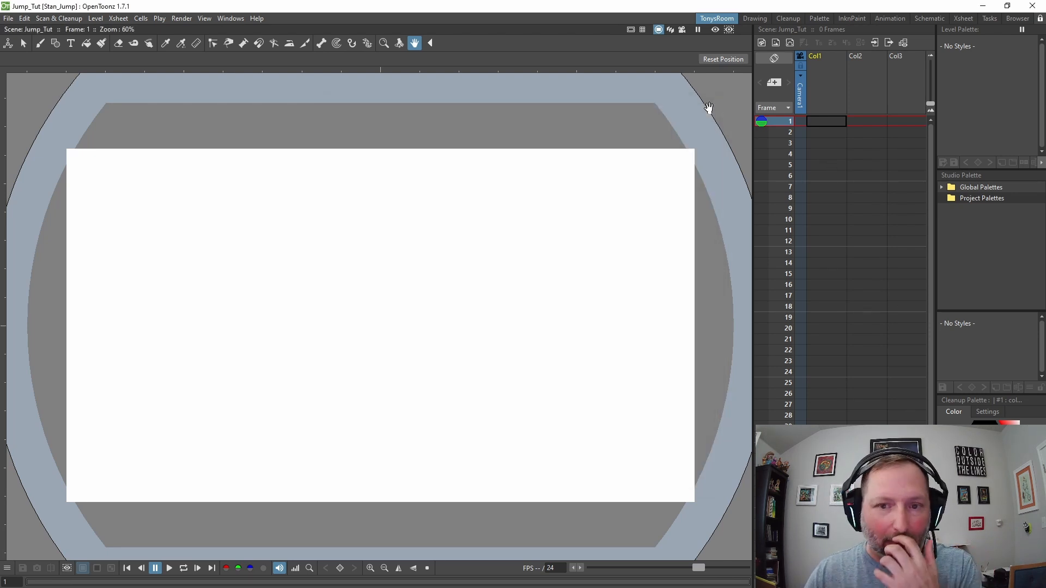
Step: Add a Toonz Raster level named RoughJump in the first column, creating its Jump_Tut drawings folder
left_click(761, 44)
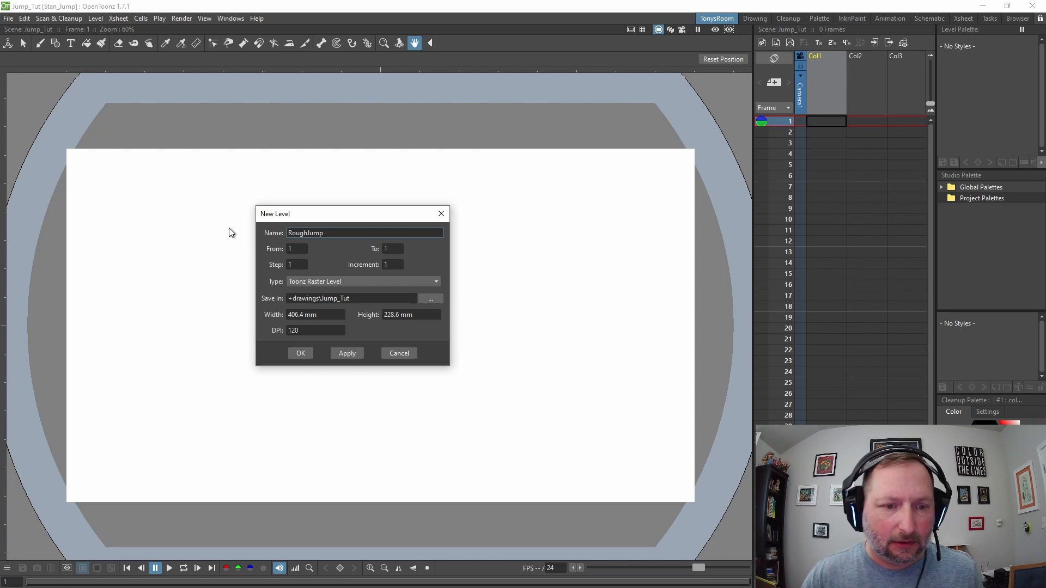
left_click(301, 353)
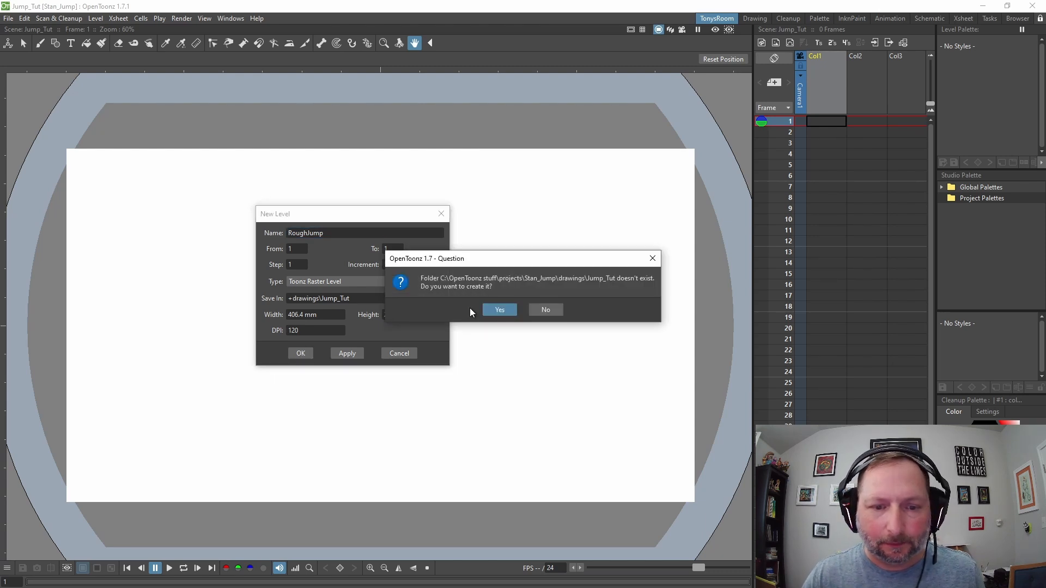
left_click(498, 308)
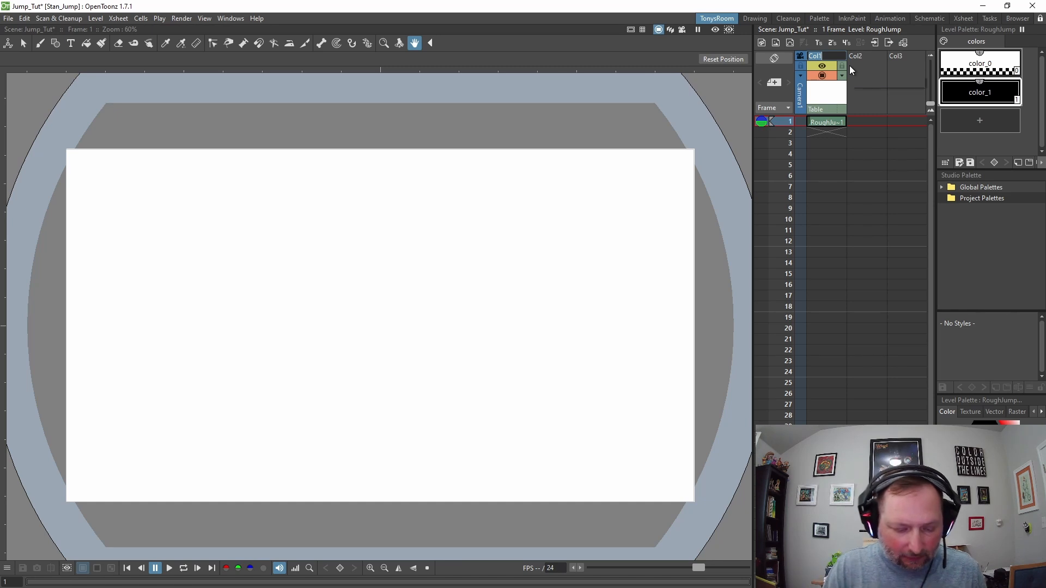
Step: Rename the level's column in the Xsheet as RJ
type("R")
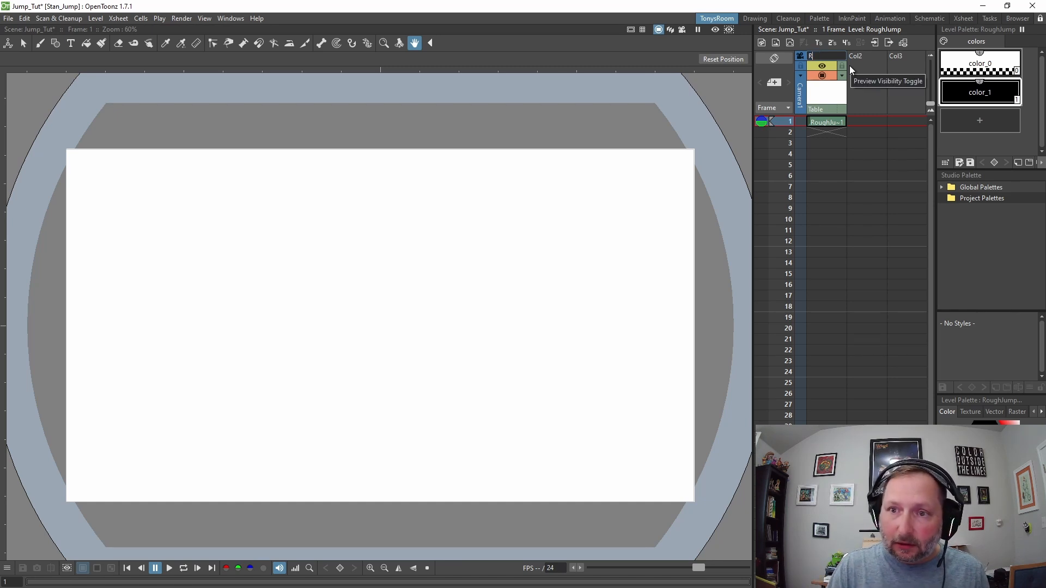
type("J")
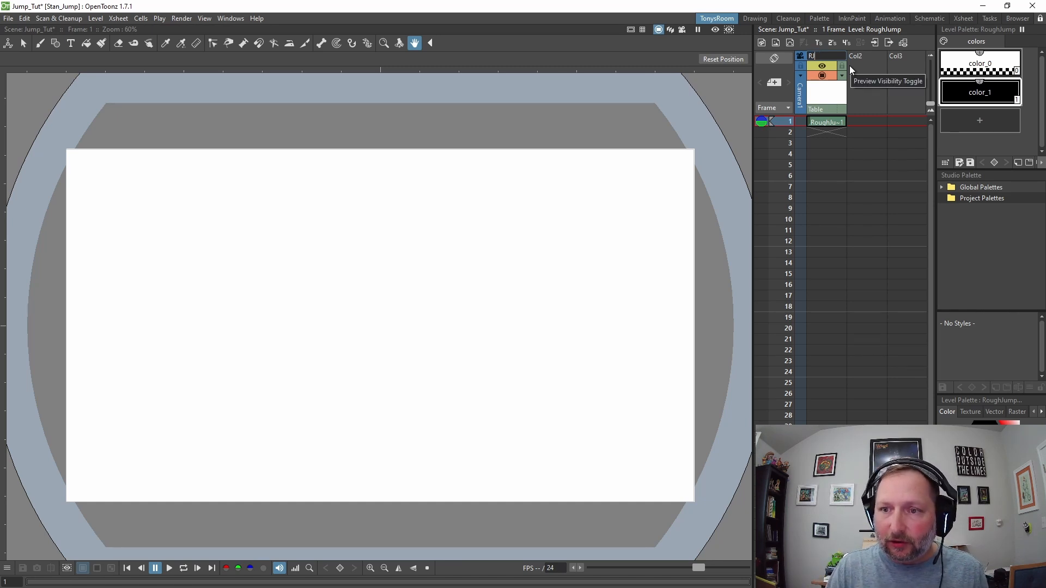
key("Return")
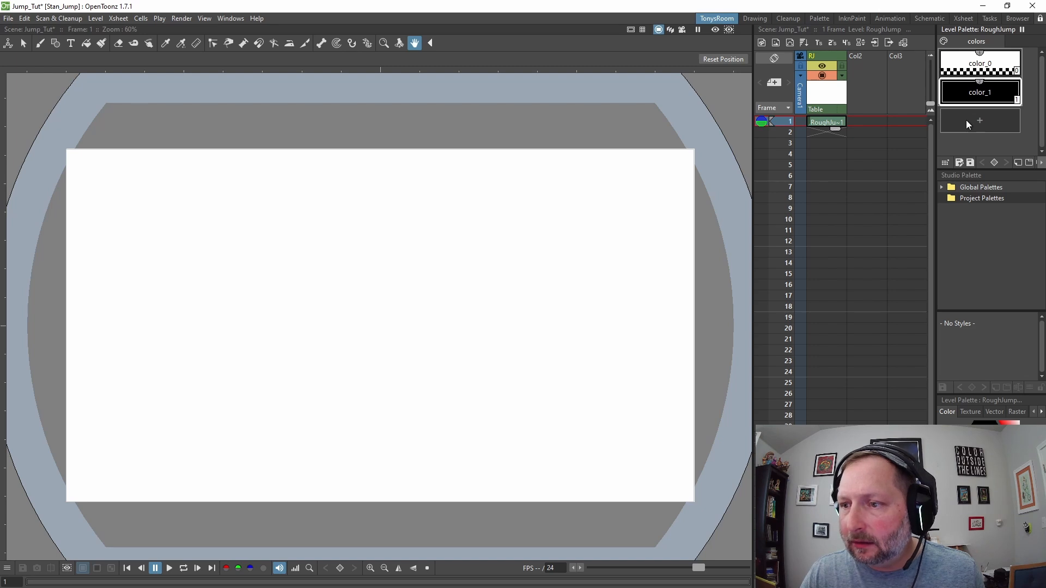
Step: Add a new black style to the RoughJump palette and assign it the dark sketching pencil raster brush
left_click(977, 139)
left_click(981, 121)
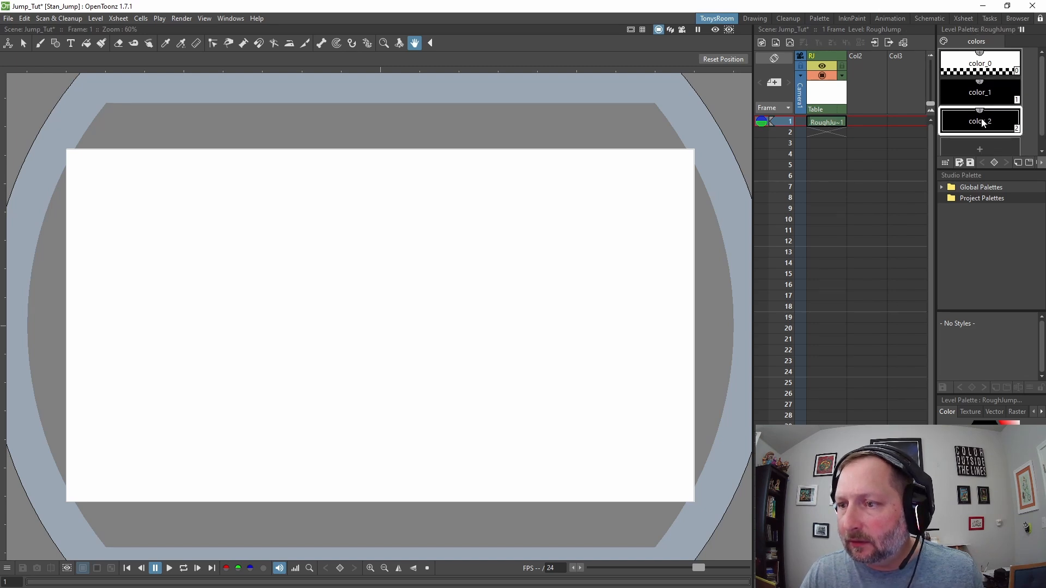
left_click(1019, 412)
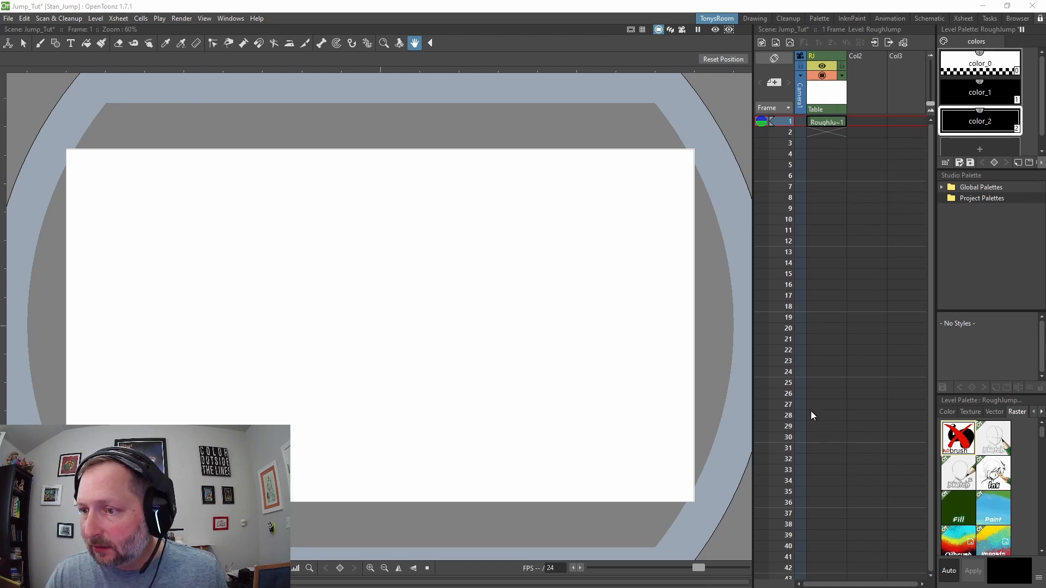
scroll(996, 411, "down", 1)
left_click(988, 413)
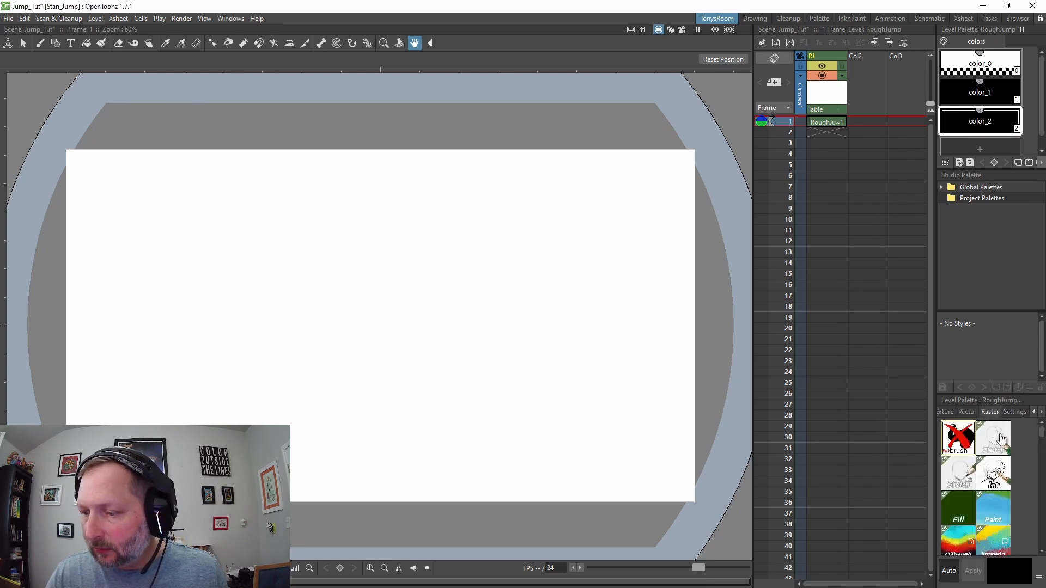
scroll(996, 493, "down", 10)
scroll(996, 497, "down", 10)
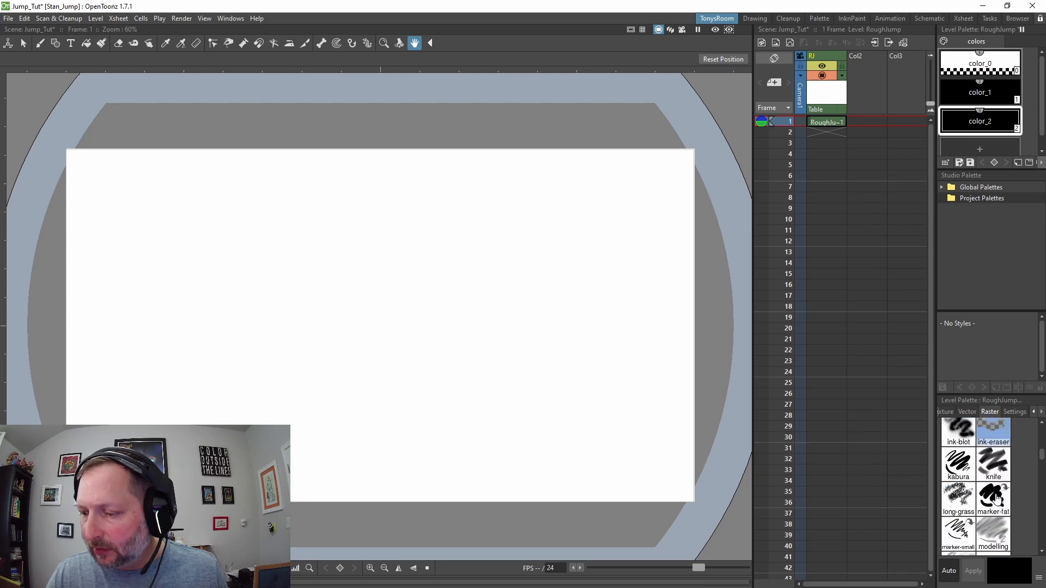
scroll(983, 444, "up", 1)
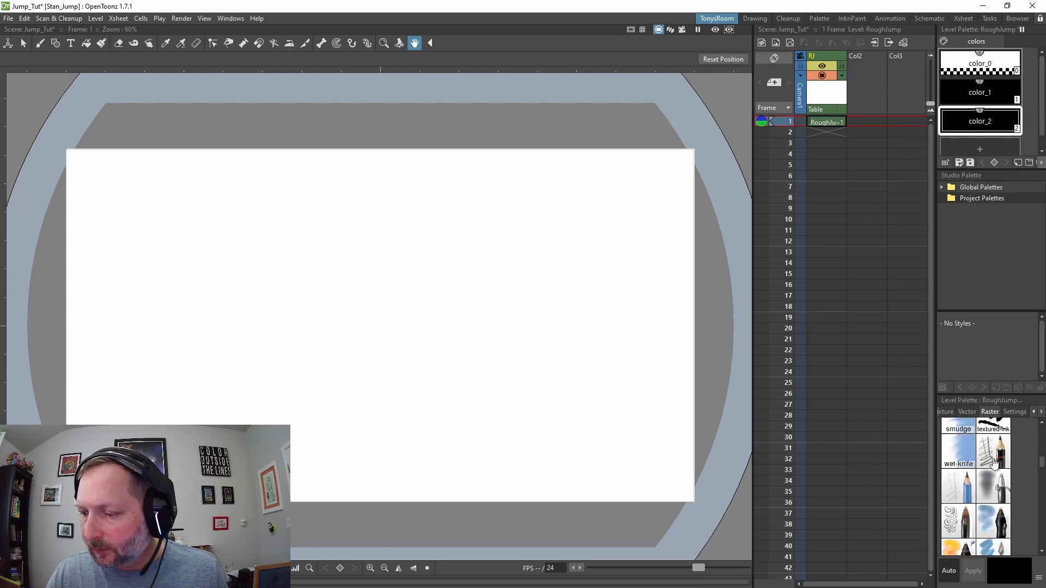
left_click(987, 454)
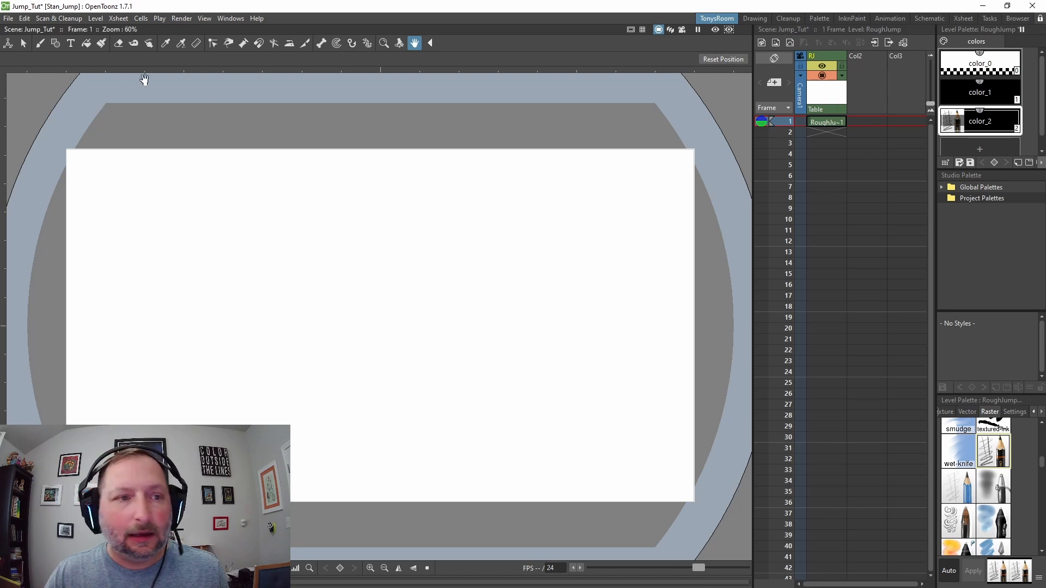
Step: Draw a curved line of action on frame 1 with the Brush tool, slanting down from the canvas's upper-left area
left_click(41, 44)
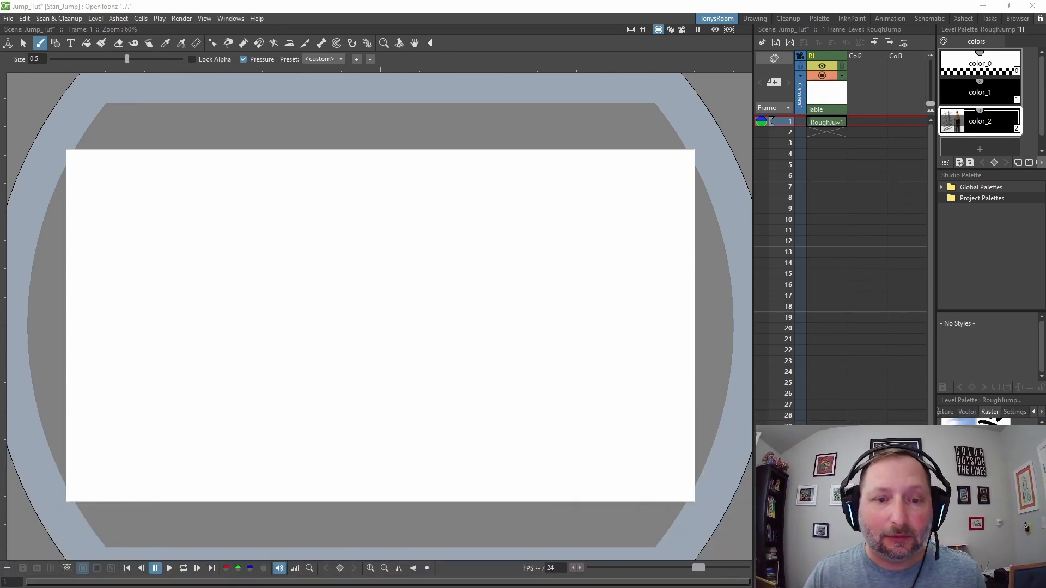
scroll(482, 332, "up", 1)
left_click_drag(482, 332, 480, 328)
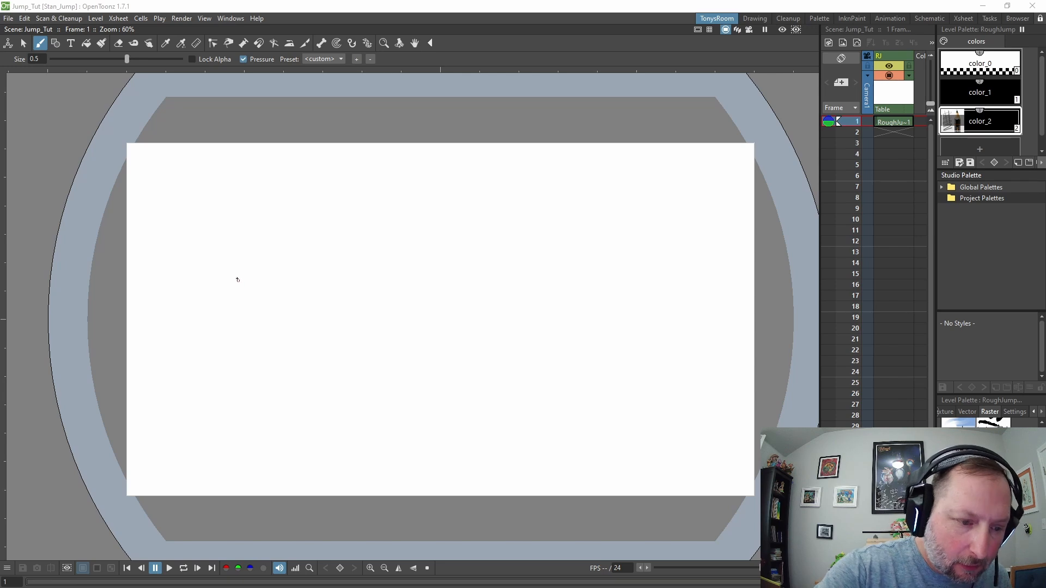
left_click_drag(218, 228, 276, 403)
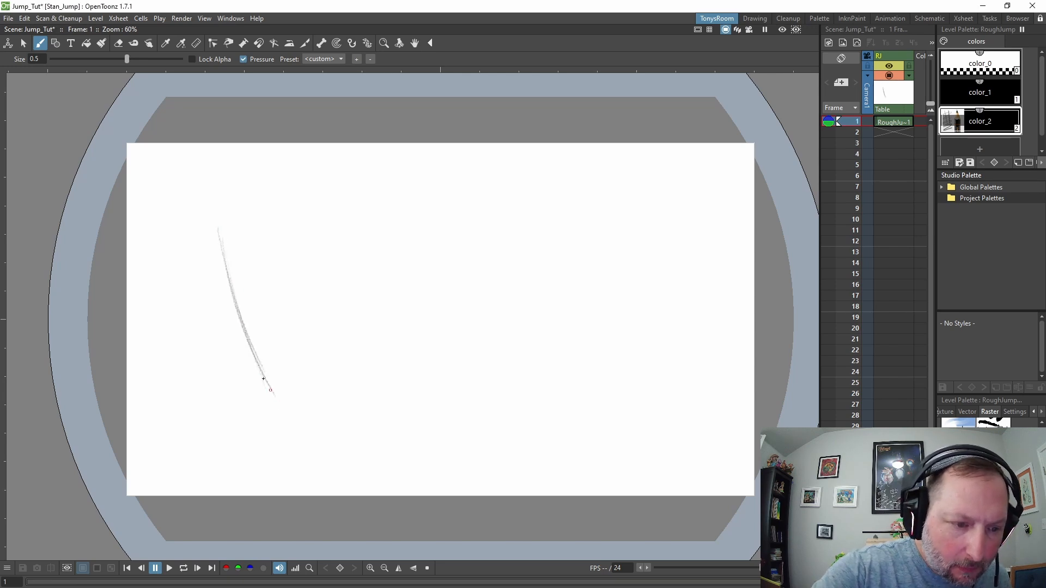
Step: Sketch the character's oval head at the upper end of the line of action, with eyes, nose, mouth and hair
mouse_move(217, 274)
left_mouse_down()
mouse_move(200, 220)
mouse_move(219, 216)
mouse_move(232, 267)
mouse_move(214, 268)
mouse_move(220, 225)
mouse_move(212, 252)
mouse_move(236, 244)
mouse_move(219, 241)
mouse_move(231, 238)
mouse_move(212, 210)
mouse_move(227, 268)
mouse_move(204, 256)
mouse_move(230, 238)
mouse_move(225, 232)
mouse_move(209, 252)
mouse_move(236, 245)
mouse_move(202, 252)
left_mouse_up()
left_click_drag(207, 214, 213, 192)
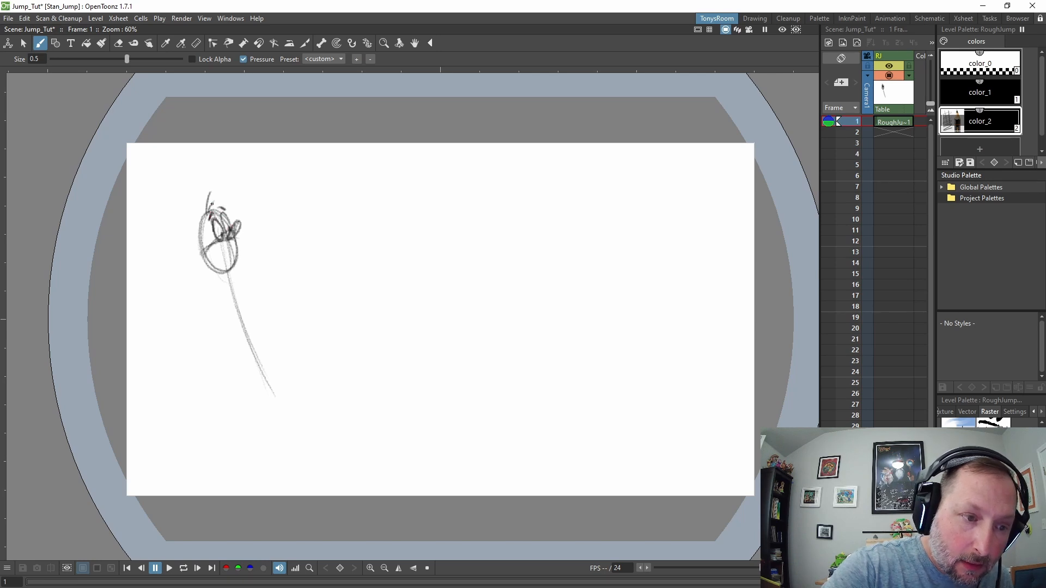
mouse_move(208, 192)
left_mouse_down()
mouse_move(229, 253)
mouse_move(221, 261)
mouse_move(222, 234)
mouse_move(239, 226)
mouse_move(233, 238)
mouse_move(208, 218)
mouse_move(210, 267)
left_mouse_up()
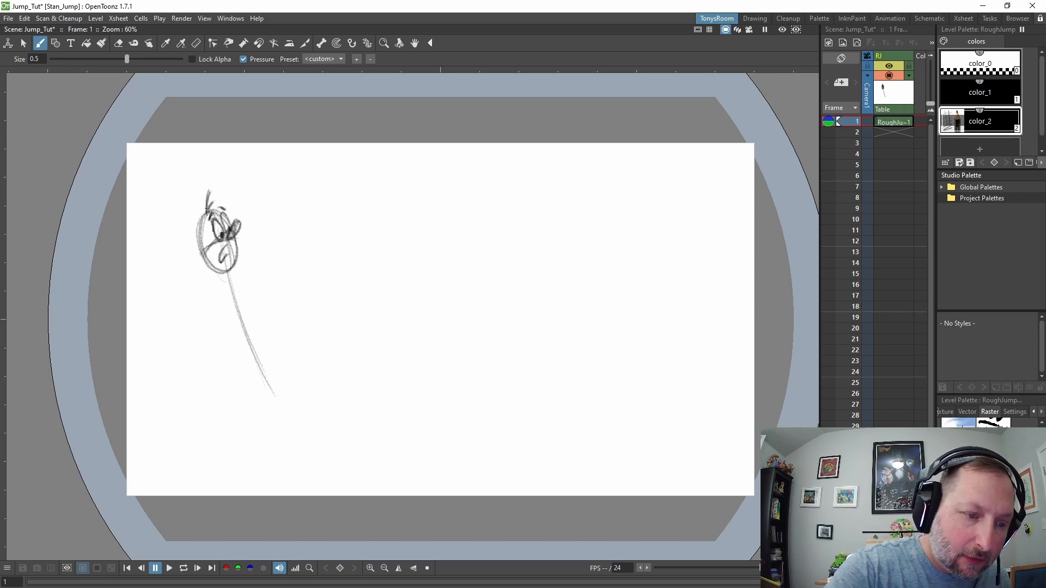
left_click_drag(202, 214, 233, 273)
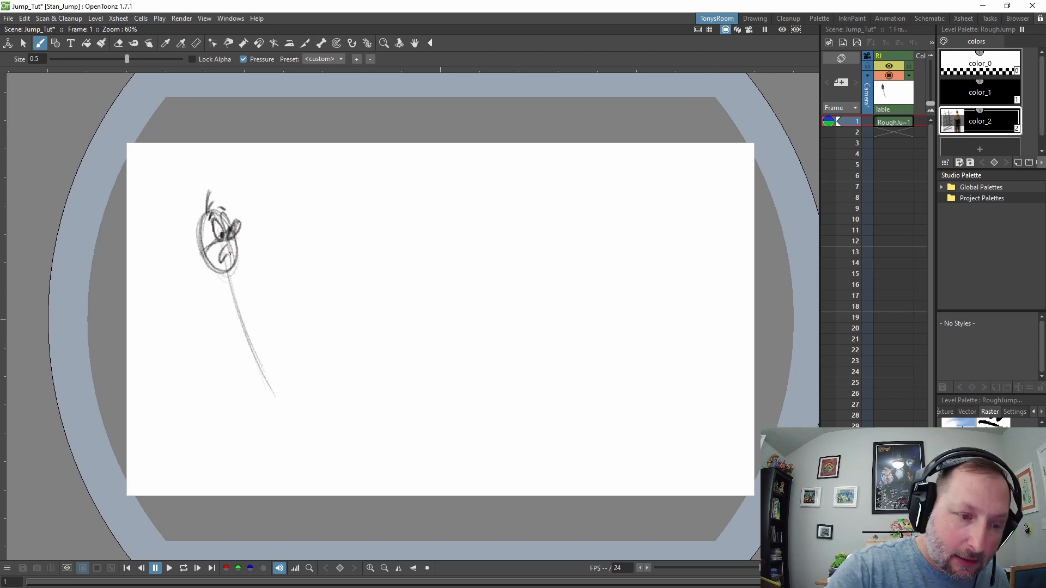
Step: Sketch the neck, tapered torso and round hips along the line of action, plus one extended leg and one raised, bent leg
mouse_move(228, 269)
left_mouse_down()
mouse_move(248, 345)
mouse_move(267, 331)
left_mouse_up()
mouse_move(241, 296)
left_mouse_down()
mouse_move(265, 329)
mouse_move(245, 352)
mouse_move(253, 345)
mouse_move(244, 332)
left_mouse_up()
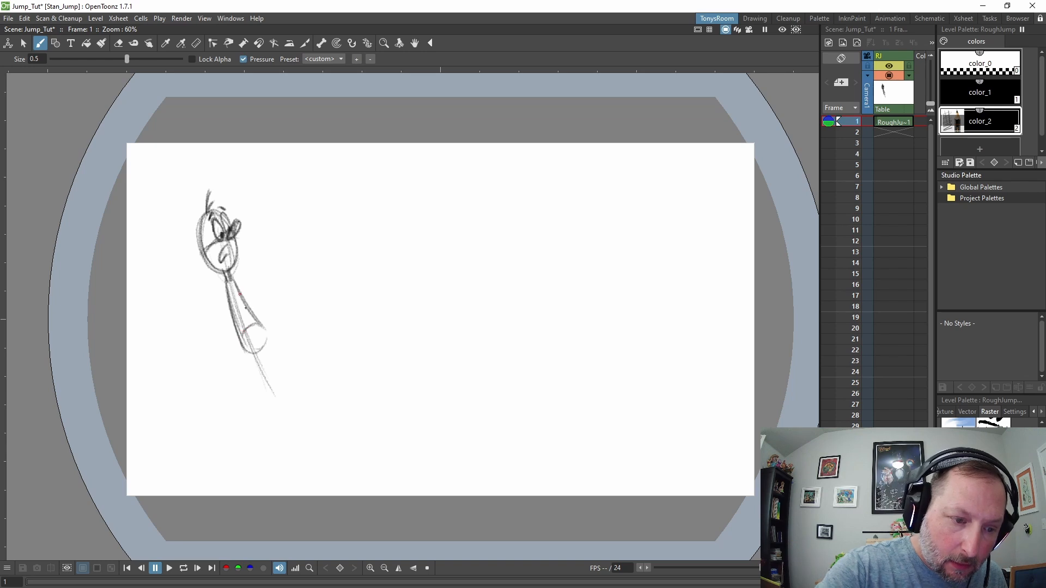
left_click_drag(240, 294, 259, 327)
mouse_move(228, 291)
left_mouse_down()
mouse_move(243, 351)
mouse_move(259, 323)
left_mouse_up()
mouse_move(242, 335)
left_mouse_down()
mouse_move(259, 327)
mouse_move(278, 405)
mouse_move(266, 371)
mouse_move(280, 397)
mouse_move(283, 366)
mouse_move(291, 403)
mouse_move(286, 368)
mouse_move(287, 406)
mouse_move(279, 407)
left_mouse_up()
mouse_move(272, 352)
left_mouse_down()
mouse_move(257, 317)
mouse_move(281, 339)
mouse_move(279, 328)
mouse_move(267, 333)
mouse_move(279, 315)
mouse_move(286, 342)
mouse_move(281, 305)
mouse_move(285, 343)
mouse_move(282, 308)
mouse_move(286, 317)
left_mouse_up()
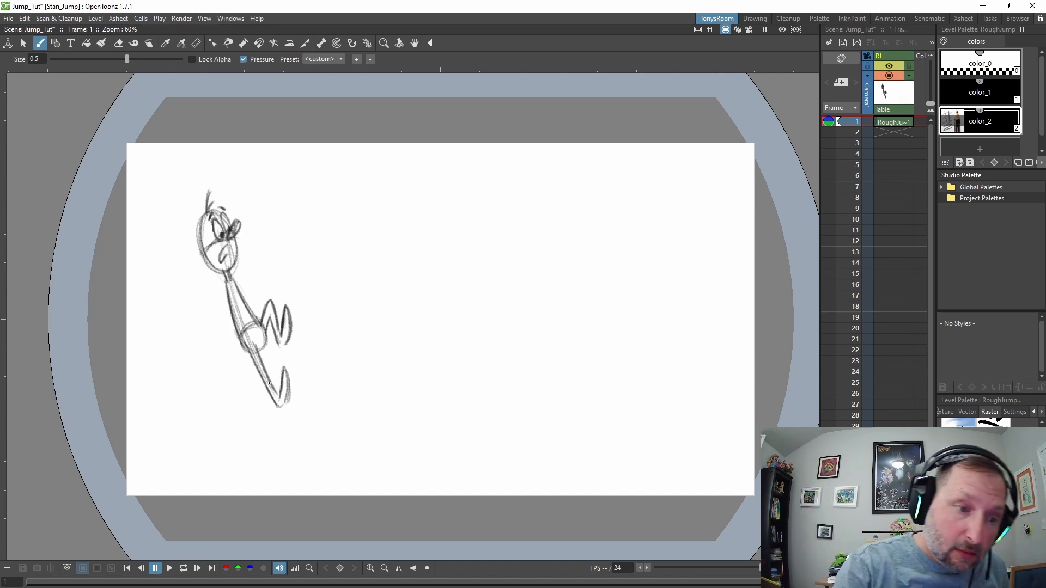
Step: Sketch both bent arms reaching outward from the shoulders and shape the hands with fingers at their ends
mouse_move(237, 276)
left_mouse_down()
mouse_move(256, 255)
mouse_move(276, 258)
mouse_move(235, 277)
mouse_move(275, 257)
left_mouse_up()
mouse_move(225, 283)
left_mouse_down()
mouse_move(200, 279)
mouse_move(178, 299)
mouse_move(195, 289)
left_mouse_up()
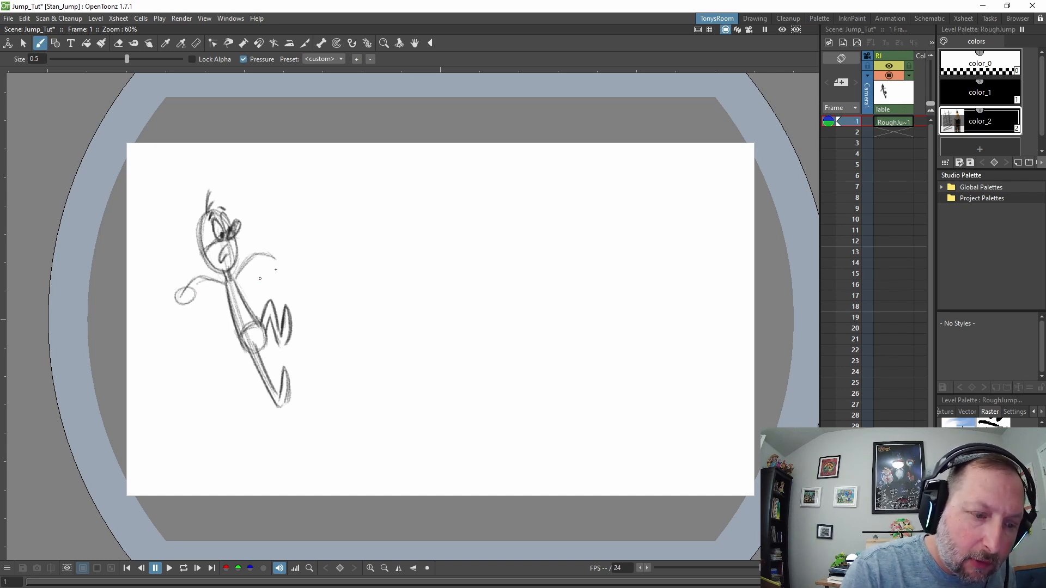
left_click_drag(268, 255, 267, 254)
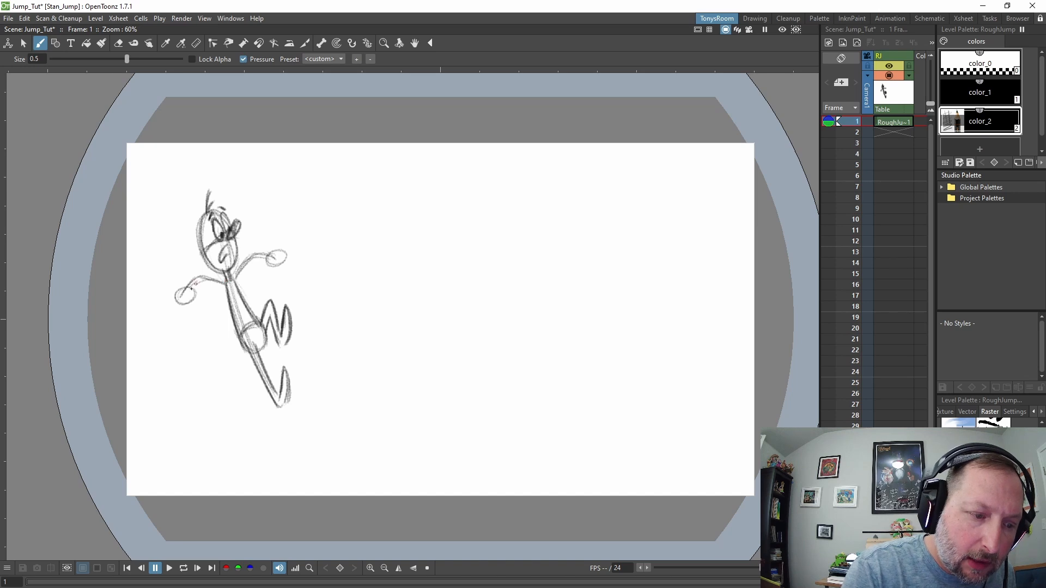
mouse_move(191, 288)
left_mouse_down()
mouse_move(225, 289)
mouse_move(204, 273)
mouse_move(185, 286)
mouse_move(226, 281)
mouse_move(204, 272)
mouse_move(186, 285)
left_mouse_up()
mouse_move(187, 285)
left_mouse_down()
mouse_move(265, 256)
mouse_move(240, 250)
mouse_move(257, 236)
mouse_move(216, 276)
mouse_move(225, 280)
mouse_move(191, 277)
mouse_move(211, 276)
mouse_move(194, 286)
mouse_move(221, 281)
mouse_move(252, 259)
mouse_move(224, 289)
left_mouse_up()
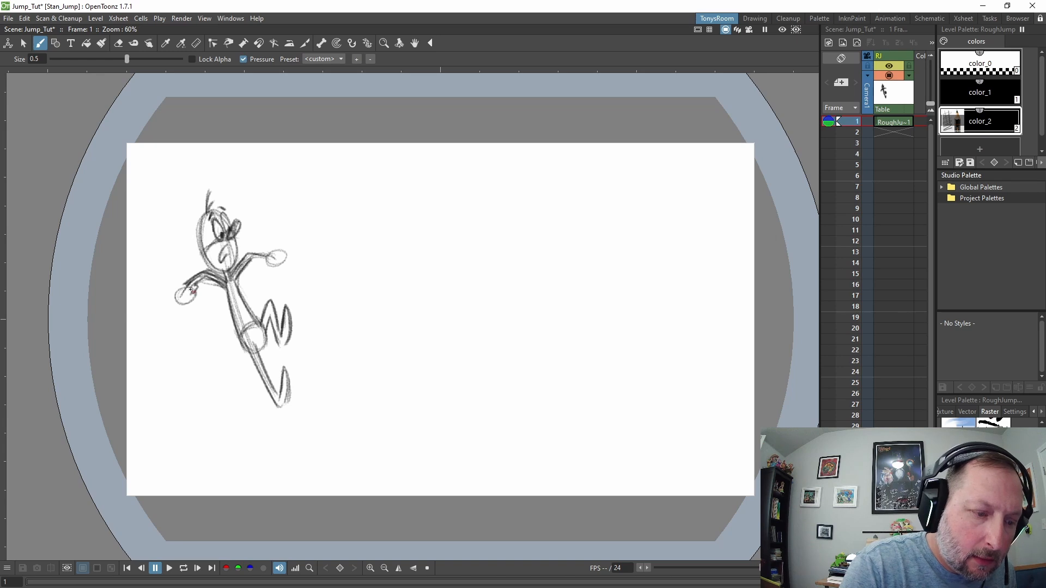
left_click_drag(179, 284, 185, 298)
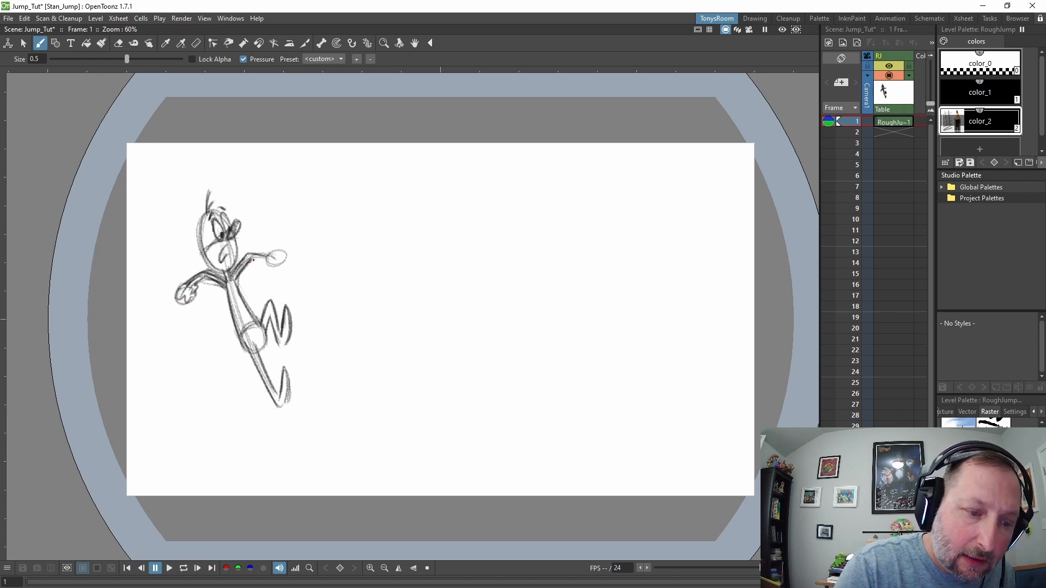
left_click_drag(253, 260, 284, 258)
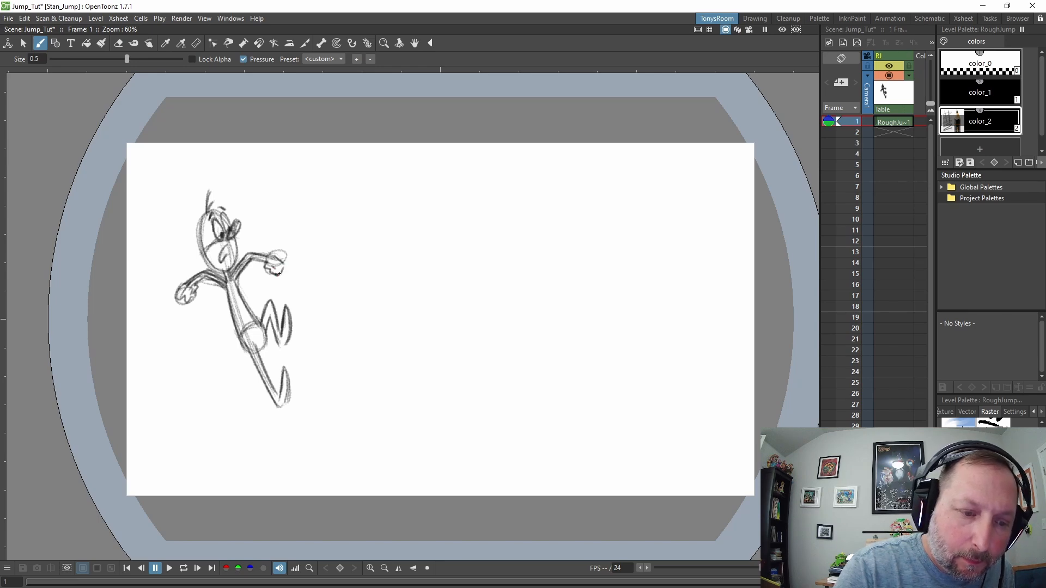
left_click_drag(279, 274, 274, 259)
left_click_drag(200, 274, 178, 293)
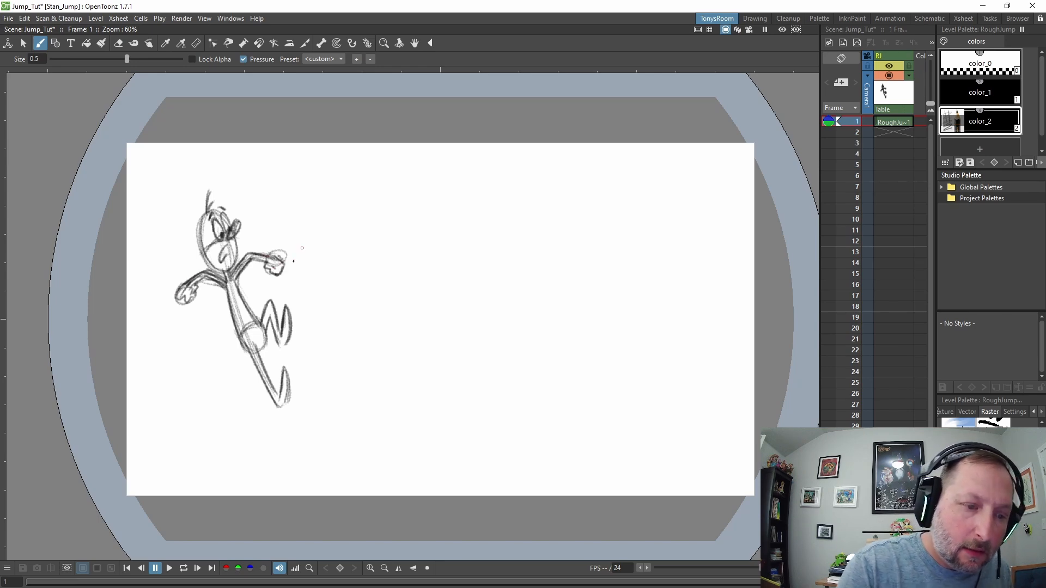
Step: Tidy the nose on frame 1 with the Eraser and go to the empty frame 2 with the Brush tool active
key("a")
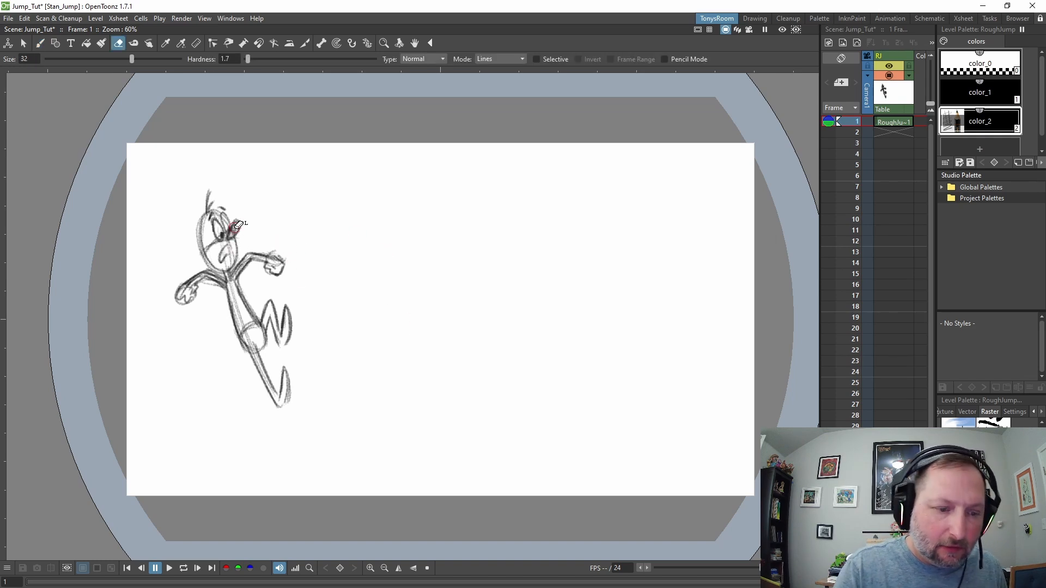
key("b")
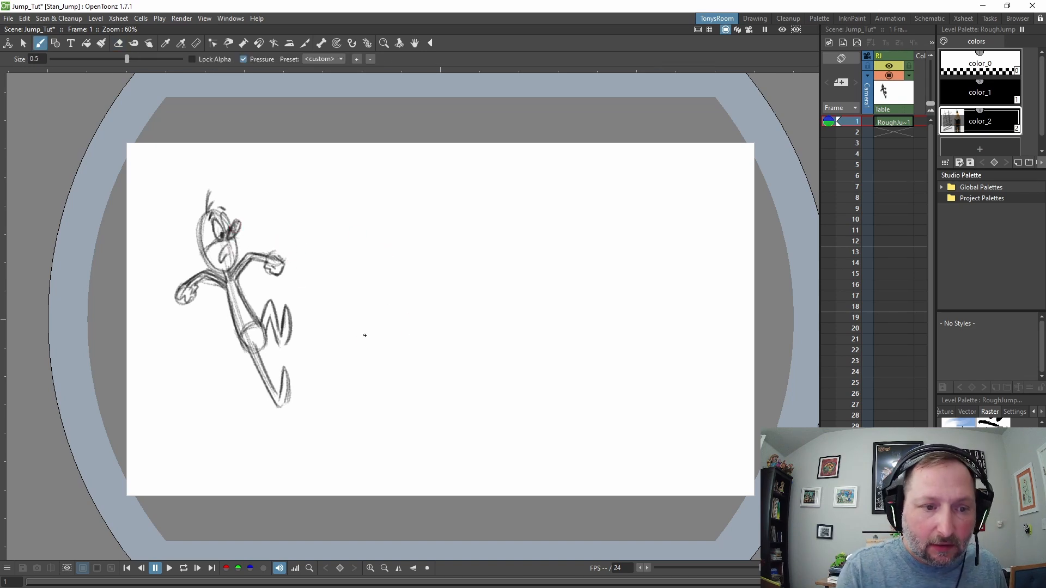
left_click(836, 133)
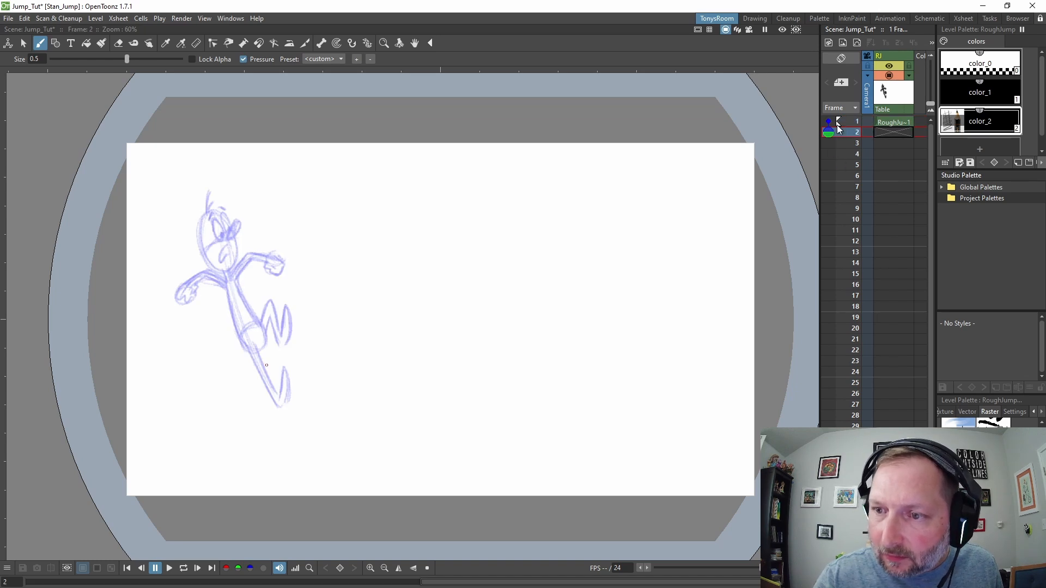
left_click(837, 123)
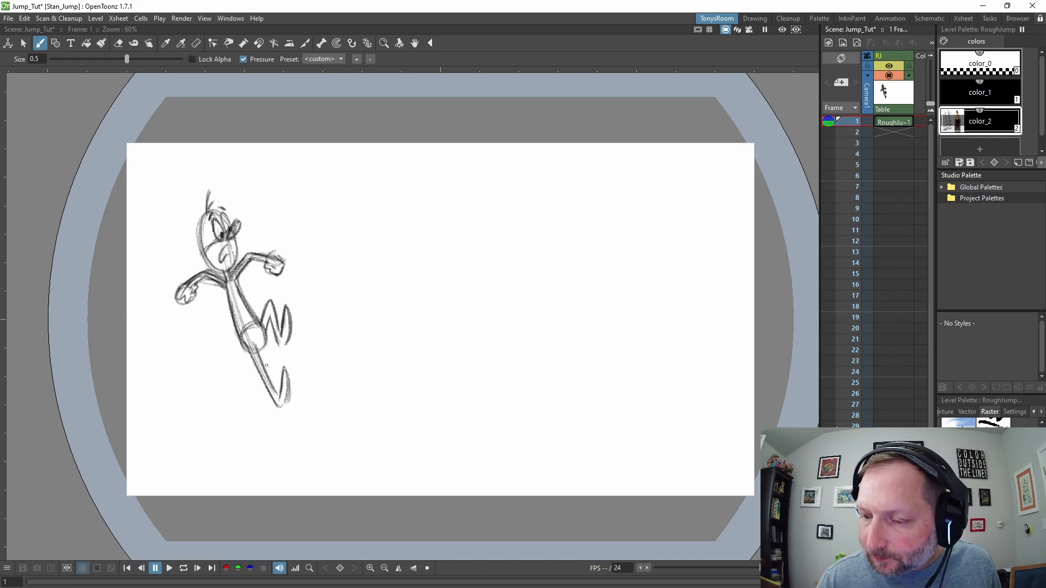
left_click(895, 133)
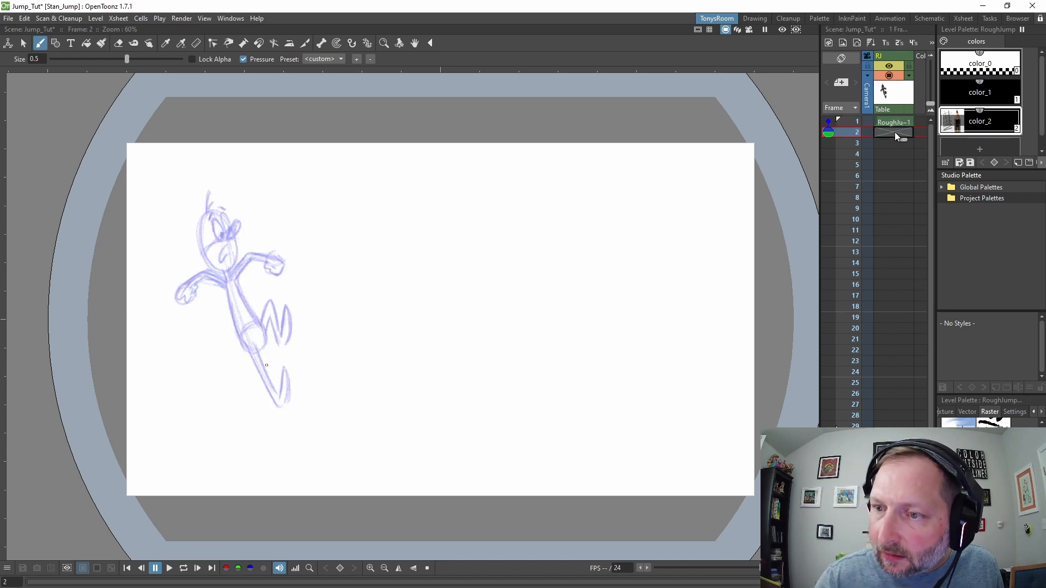
Step: Switch the onion skin off and back on at frame 2, and flip between frames 1 and 2 to compare
left_click(828, 133)
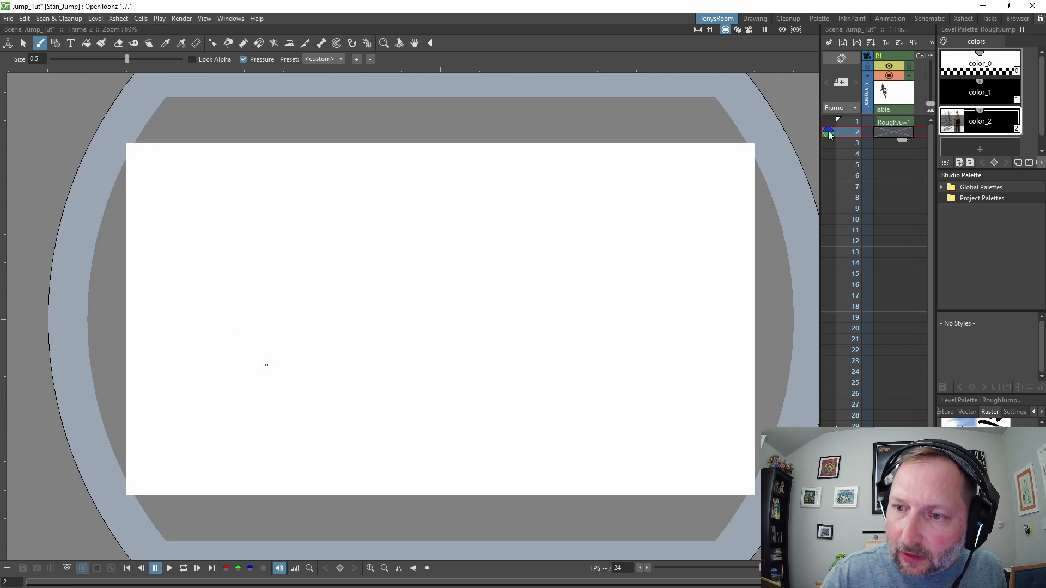
left_click(829, 121)
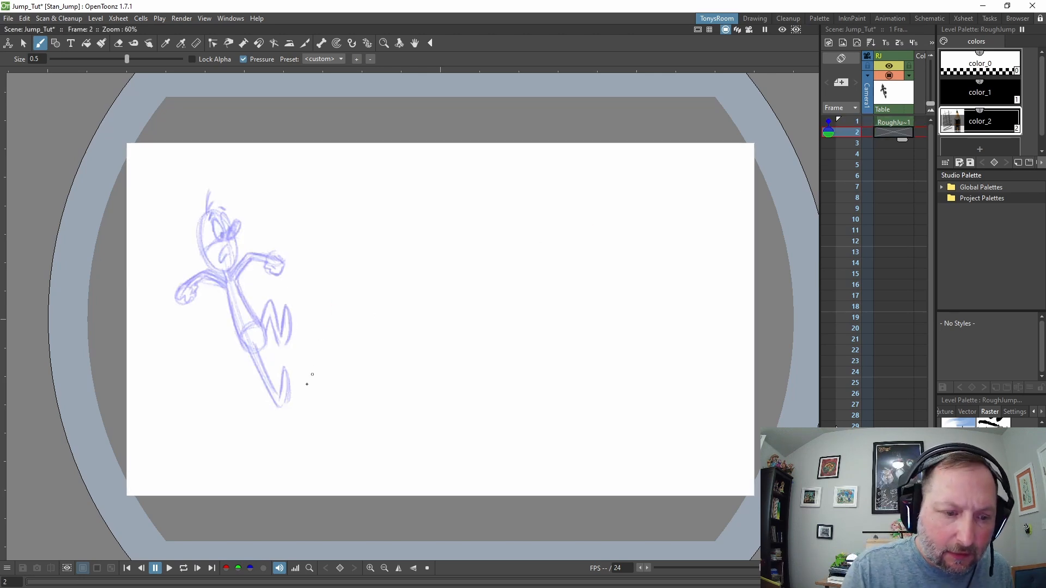
key("Up")
key("Down")
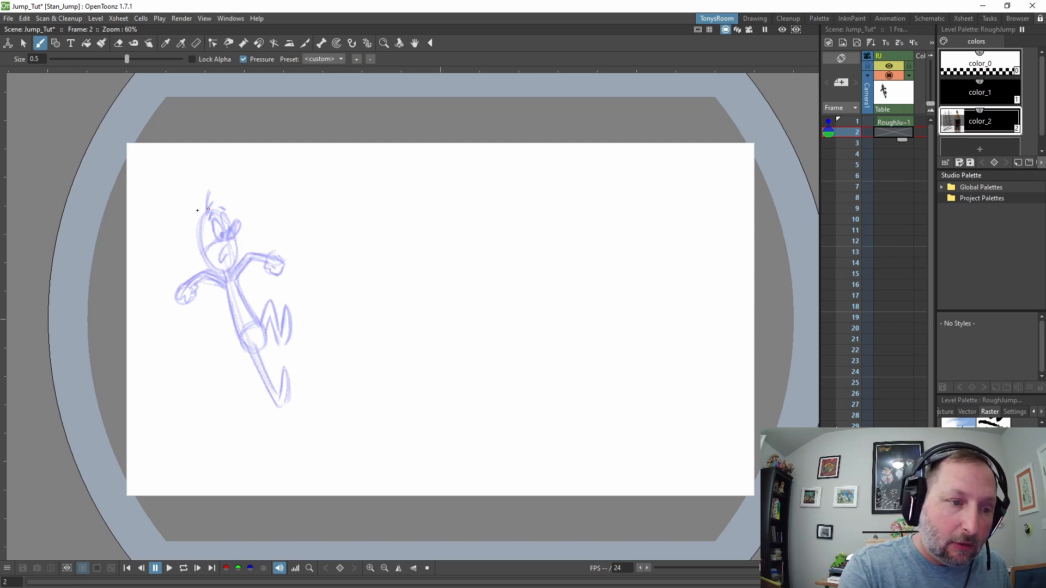
mouse_move(159, 170)
left_mouse_down()
mouse_move(154, 197)
mouse_move(170, 241)
left_mouse_up()
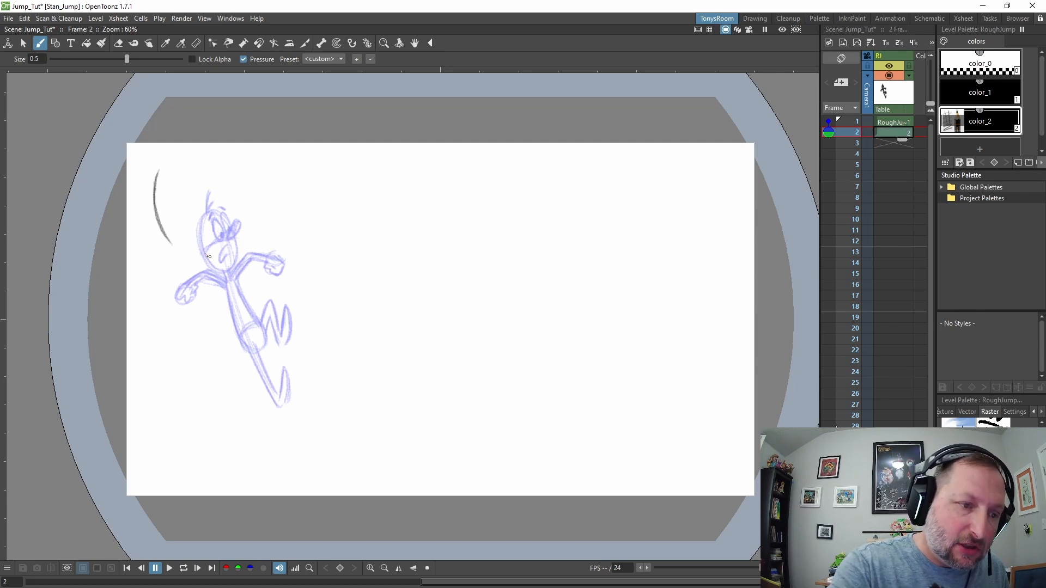
key("ctrl+z")
key("ctrl+z")
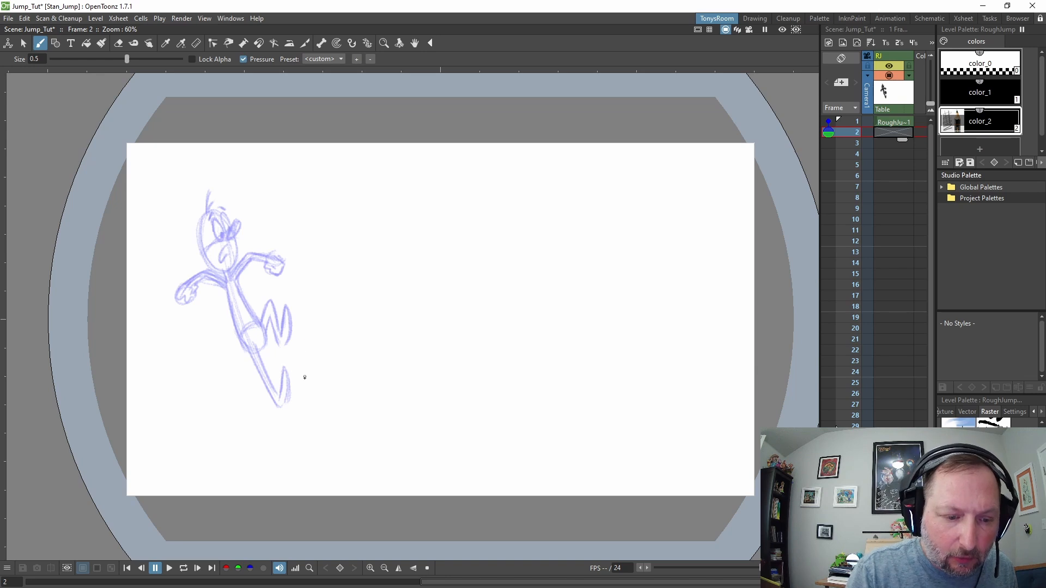
Step: Sketch a crouched body on frame 2, with a forward-leaning torso, round hips, tightly folded legs and flat feet
mouse_move(313, 345)
left_mouse_down()
mouse_move(291, 364)
mouse_move(318, 359)
mouse_move(286, 368)
mouse_move(316, 347)
mouse_move(317, 378)
mouse_move(328, 354)
mouse_move(352, 342)
mouse_move(350, 356)
mouse_move(347, 334)
left_mouse_up()
mouse_move(324, 373)
left_mouse_down()
mouse_move(356, 344)
mouse_move(347, 334)
mouse_move(294, 378)
left_mouse_up()
mouse_move(320, 345)
left_mouse_down()
mouse_move(327, 367)
mouse_move(310, 344)
mouse_move(345, 349)
mouse_move(325, 365)
mouse_move(348, 338)
mouse_move(282, 366)
mouse_move(382, 300)
mouse_move(284, 398)
mouse_move(305, 383)
mouse_move(291, 372)
mouse_move(295, 388)
mouse_move(323, 391)
mouse_move(287, 393)
mouse_move(328, 390)
mouse_move(288, 379)
mouse_move(310, 380)
mouse_move(283, 392)
mouse_move(321, 391)
mouse_move(346, 374)
mouse_move(355, 384)
mouse_move(343, 390)
mouse_move(360, 387)
mouse_move(338, 372)
mouse_move(341, 382)
mouse_move(317, 370)
mouse_move(287, 376)
mouse_move(300, 356)
mouse_move(312, 369)
mouse_move(298, 350)
mouse_move(322, 348)
mouse_move(316, 374)
left_mouse_up()
left_click_drag(355, 343, 325, 368)
Step: Adjust the crouched body's placement with a freehand selection and clean up the underside of the rear foot
key("s")
mouse_move(377, 320)
left_mouse_down()
mouse_move(411, 361)
mouse_move(380, 319)
left_mouse_up()
left_click_drag(356, 350, 349, 362)
left_click(443, 343)
key("a")
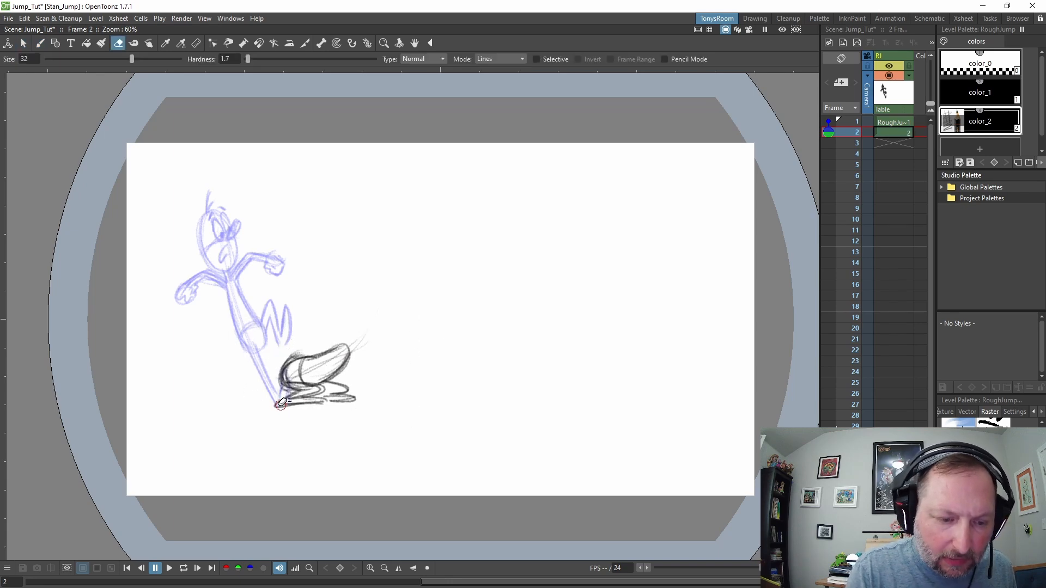
left_click_drag(281, 404, 318, 404)
key("b")
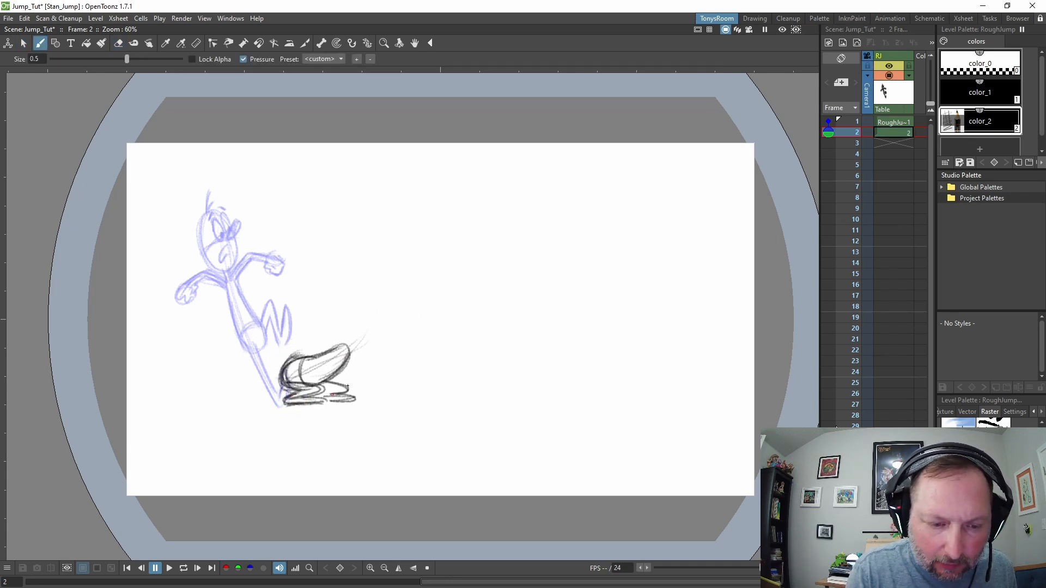
Step: Select the whole crouched body freehand, shift it about 11 mm left and 5 mm down, and compare it with frame 1
key("s")
mouse_move(414, 305)
left_mouse_down()
mouse_move(319, 322)
mouse_move(418, 338)
left_mouse_up()
left_click_drag(347, 372, 339, 375)
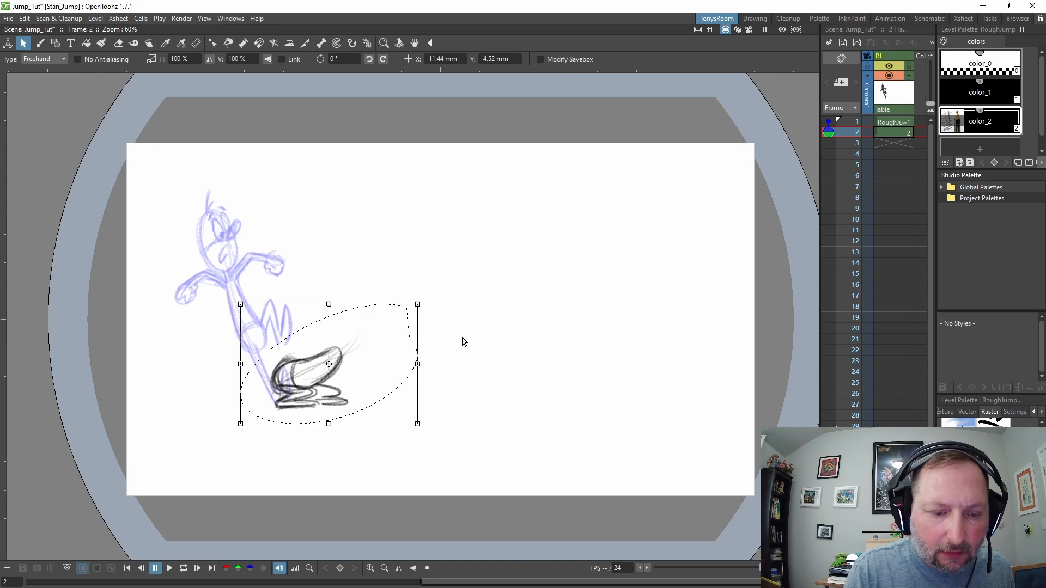
key("comma")
key("period")
key("comma")
key("period")
Step: Erase the loose guide lines beyond the shoulders and redraw the line of action through the torso, checking it against frame 1
key("a")
mouse_move(371, 315)
left_mouse_down()
mouse_move(355, 336)
mouse_move(265, 384)
left_mouse_up()
key("b")
left_click_drag(340, 353, 289, 383)
key("comma")
mouse_move(228, 245)
left_mouse_down()
mouse_move(269, 363)
mouse_move(243, 313)
left_mouse_up()
key("period")
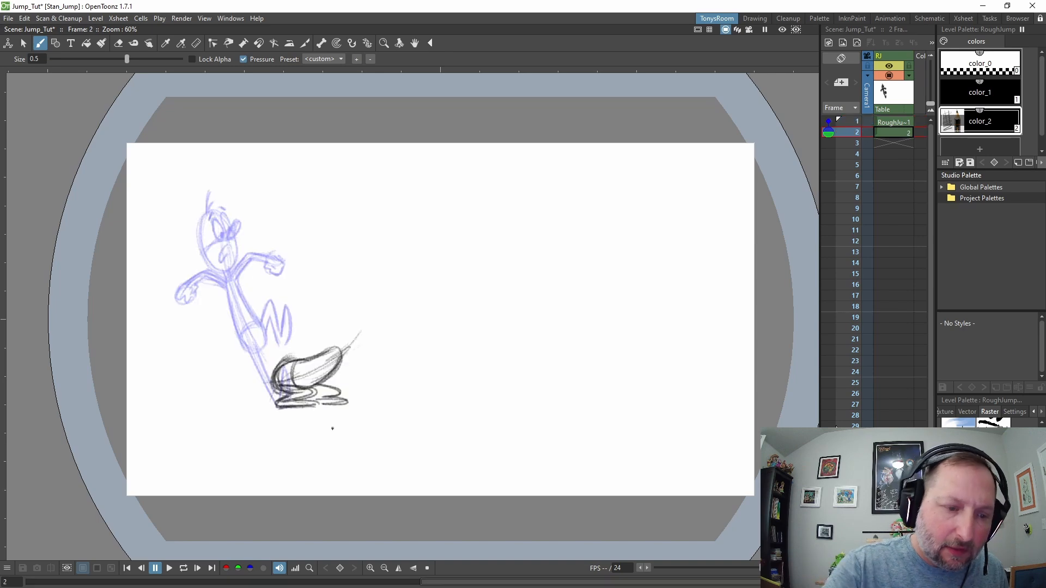
Step: Trim the excess end of the line of action above the neck and flip to frame 1 to compare poses
key("a")
left_click_drag(364, 333, 351, 339)
key("b")
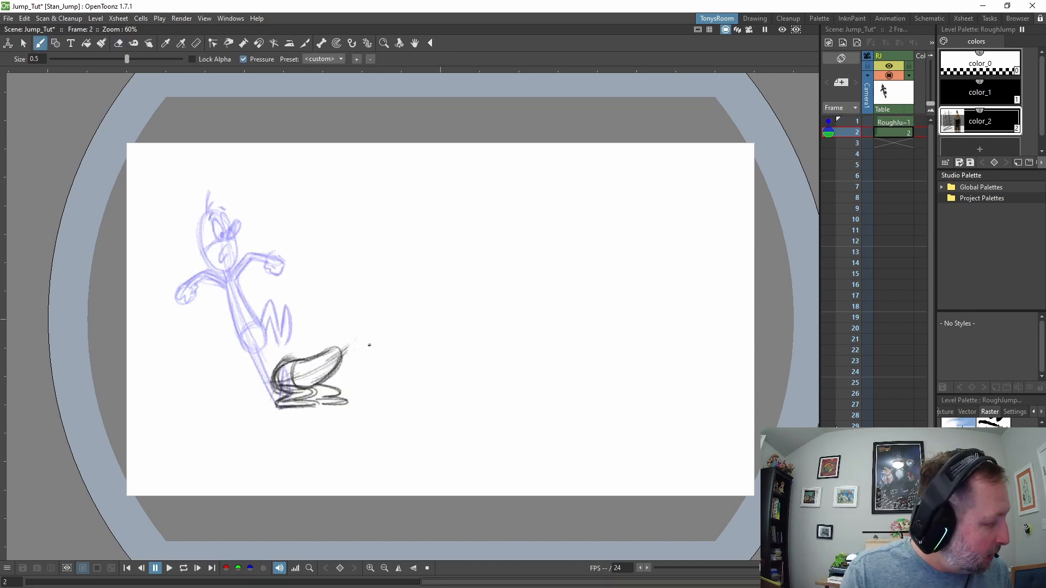
key("comma")
key("period")
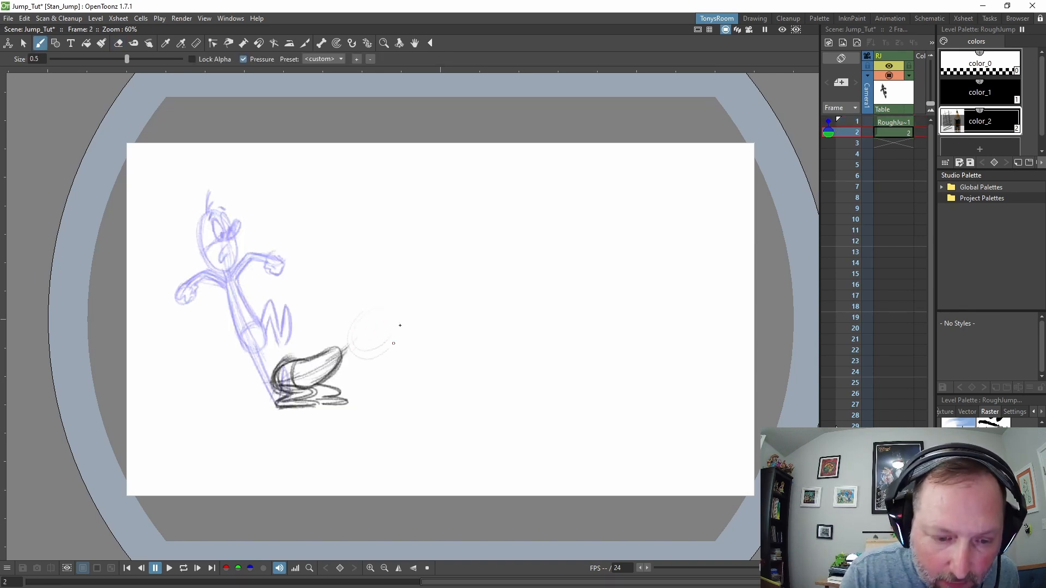
Step: Sketch a tilted oval head at the end of the crouched character's neck and compare it with frame 1
mouse_move(399, 325)
left_mouse_down()
mouse_move(372, 349)
mouse_move(348, 344)
mouse_move(379, 307)
mouse_move(396, 311)
mouse_move(393, 340)
mouse_move(352, 348)
left_mouse_up()
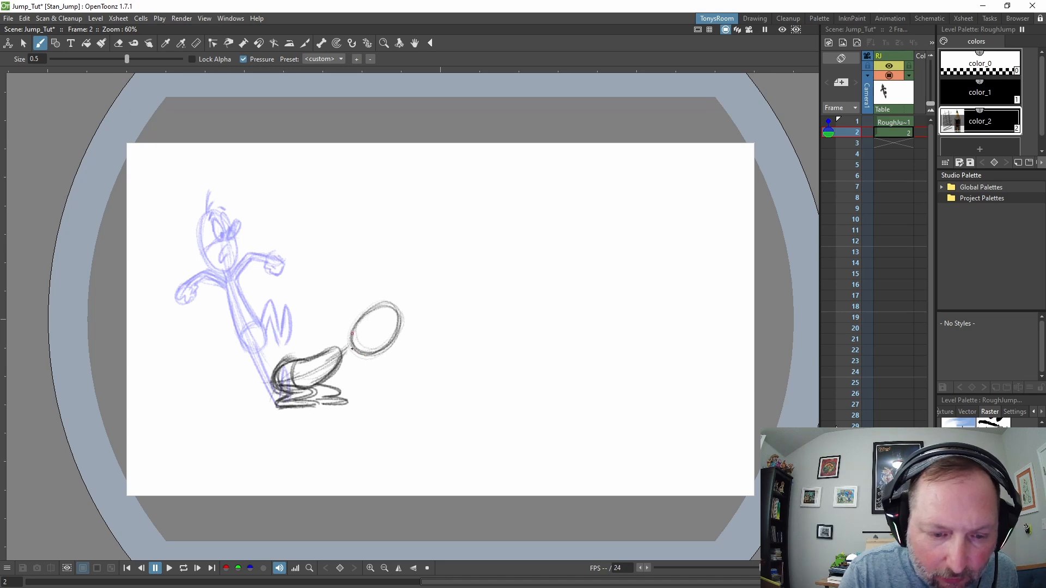
left_click_drag(388, 305, 401, 323)
key("comma")
key("period")
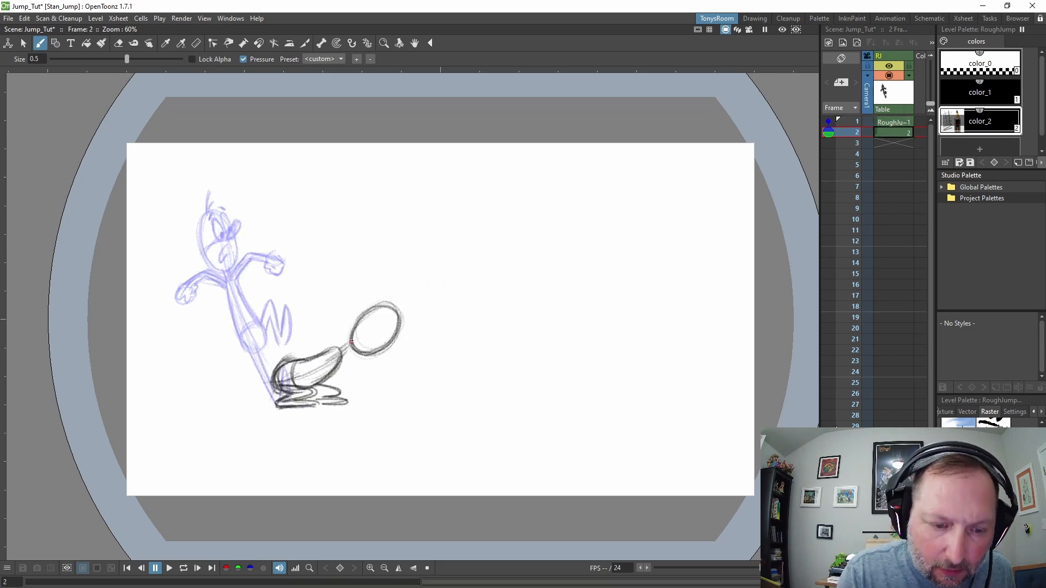
Step: Draw the neck and the face on the crouched character's head, with eye lines and a nose pointing downward
mouse_move(371, 316)
left_mouse_down()
mouse_move(366, 340)
mouse_move(387, 344)
mouse_move(357, 344)
mouse_move(386, 360)
mouse_move(380, 337)
left_mouse_up()
key("comma")
key("period")
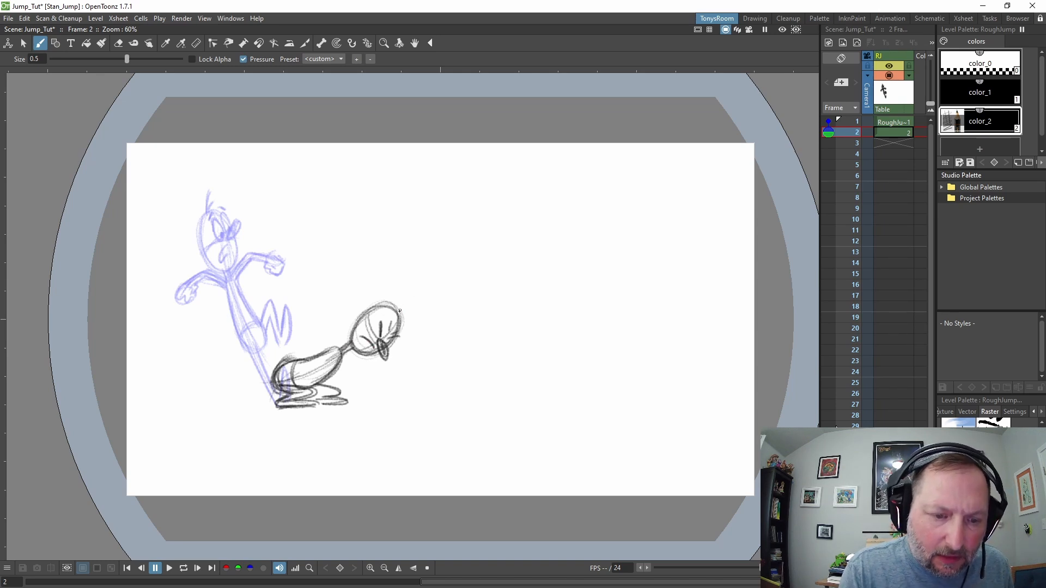
Step: Select the head freehand and move it closer to the shoulders to shorten the neck
key("s")
mouse_move(387, 285)
left_mouse_down()
mouse_move(357, 368)
mouse_move(416, 307)
mouse_move(391, 342)
mouse_move(353, 349)
left_mouse_up()
left_click(434, 337)
key("a")
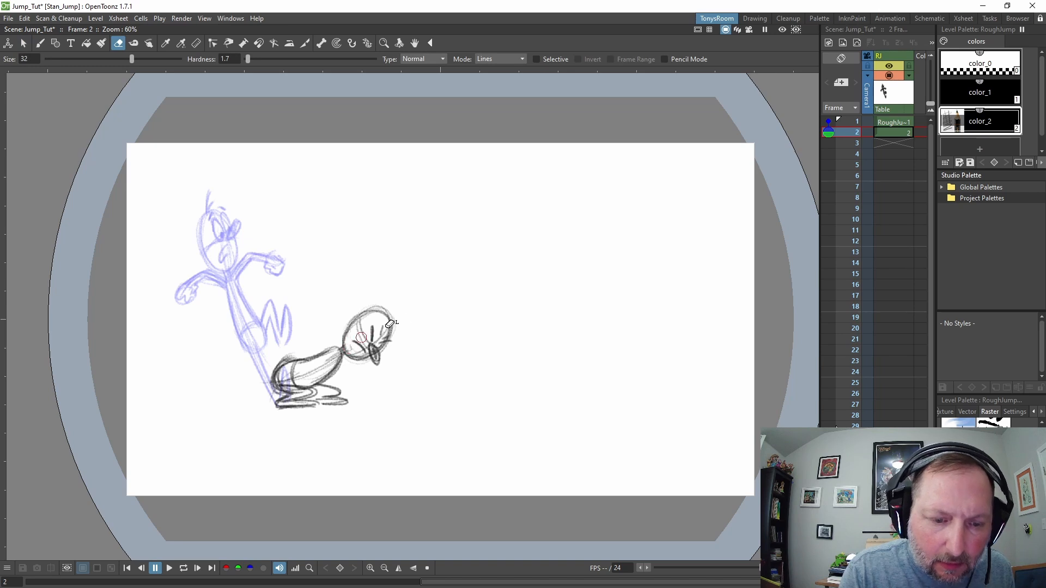
key("b")
Step: Reselect the head, rotate it 2.34° and shift it about 5 mm left and 5 mm up
key("s")
mouse_move(386, 297)
left_mouse_down()
mouse_move(369, 301)
mouse_move(345, 355)
mouse_move(419, 315)
left_mouse_up()
left_click_drag(426, 378, 423, 374)
left_click_drag(392, 342, 386, 335)
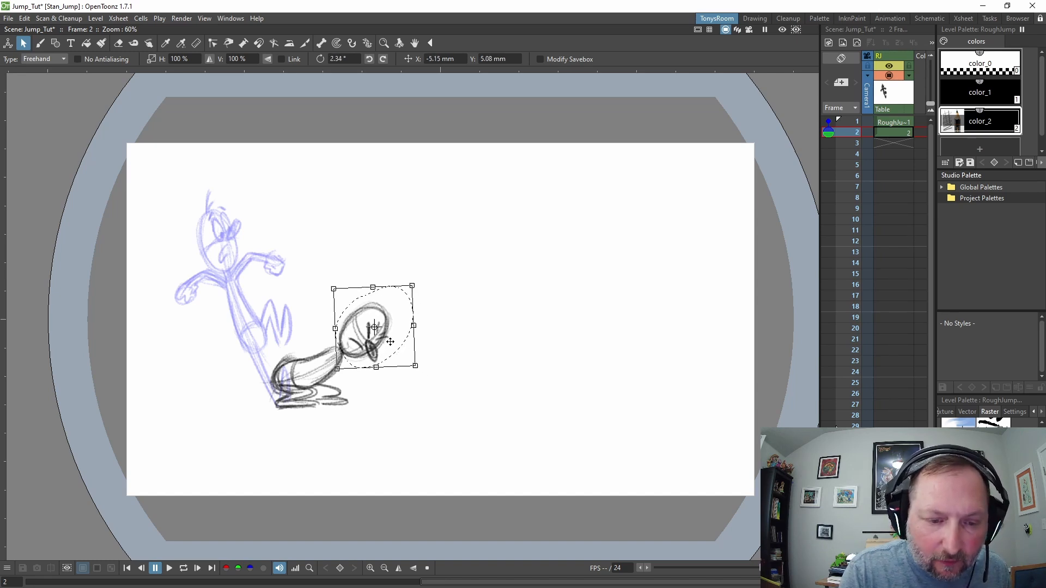
left_click(441, 299)
key("b")
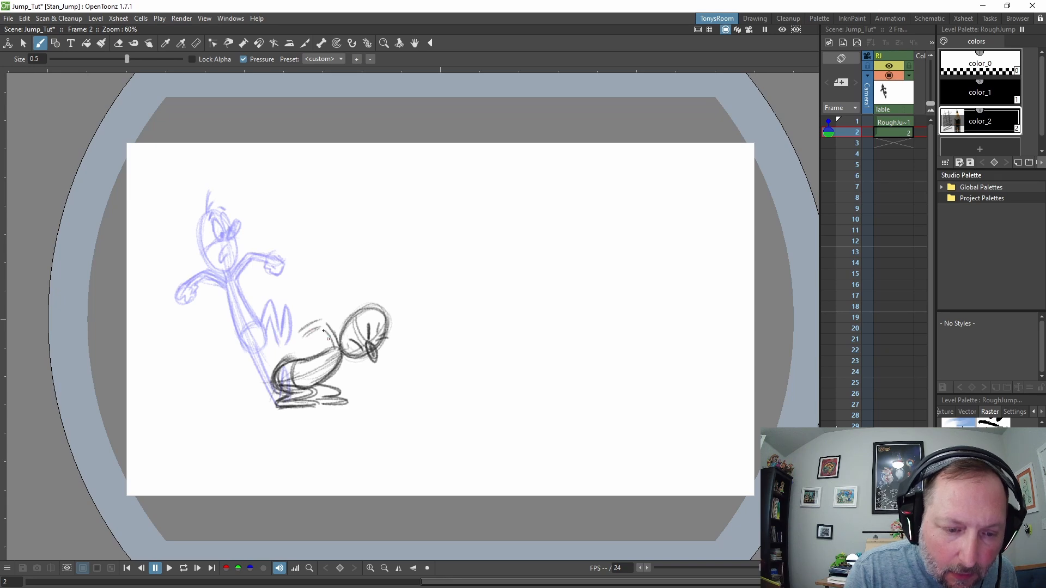
Step: Sketch the near arm bent back from the shoulder with a raised elbow, erase its rough lines and shape the hand
mouse_move(303, 327)
left_mouse_down()
mouse_move(289, 339)
mouse_move(302, 348)
mouse_move(305, 333)
left_mouse_up()
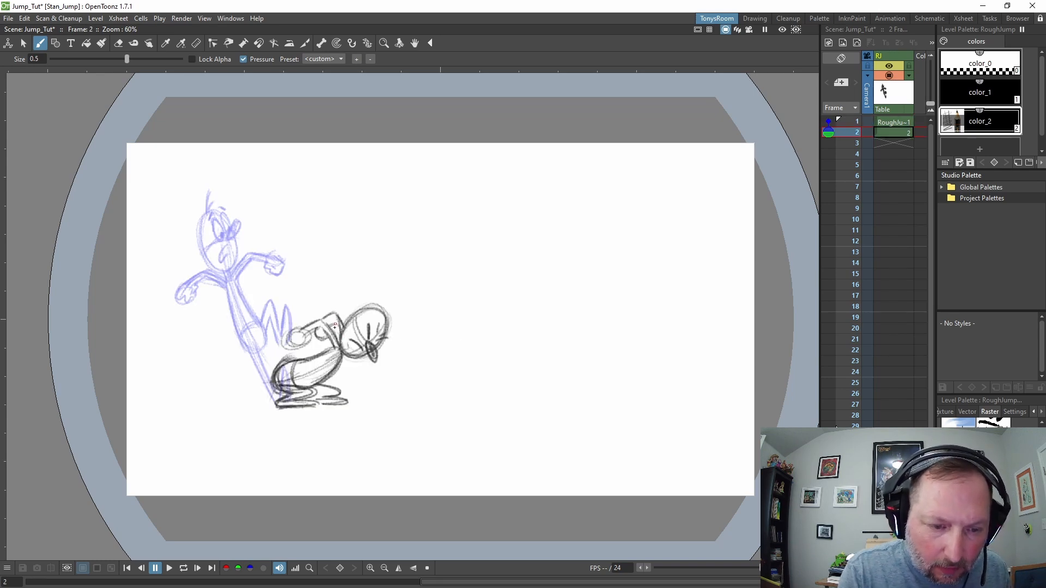
key("a")
left_click_drag(319, 329, 331, 325)
key("b")
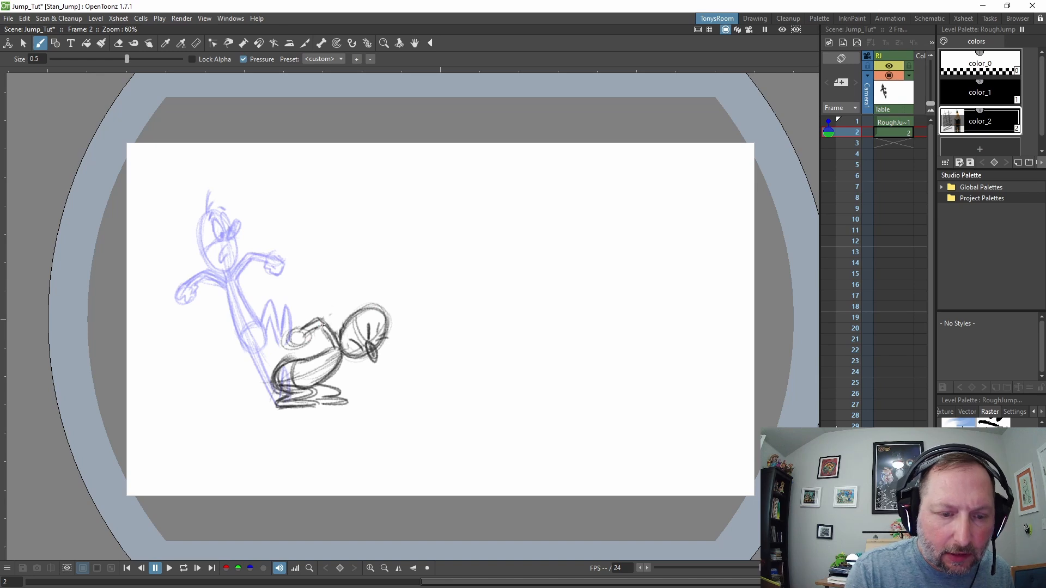
mouse_move(335, 349)
left_mouse_down()
mouse_move(295, 359)
mouse_move(307, 335)
mouse_move(287, 336)
mouse_move(308, 343)
left_mouse_up()
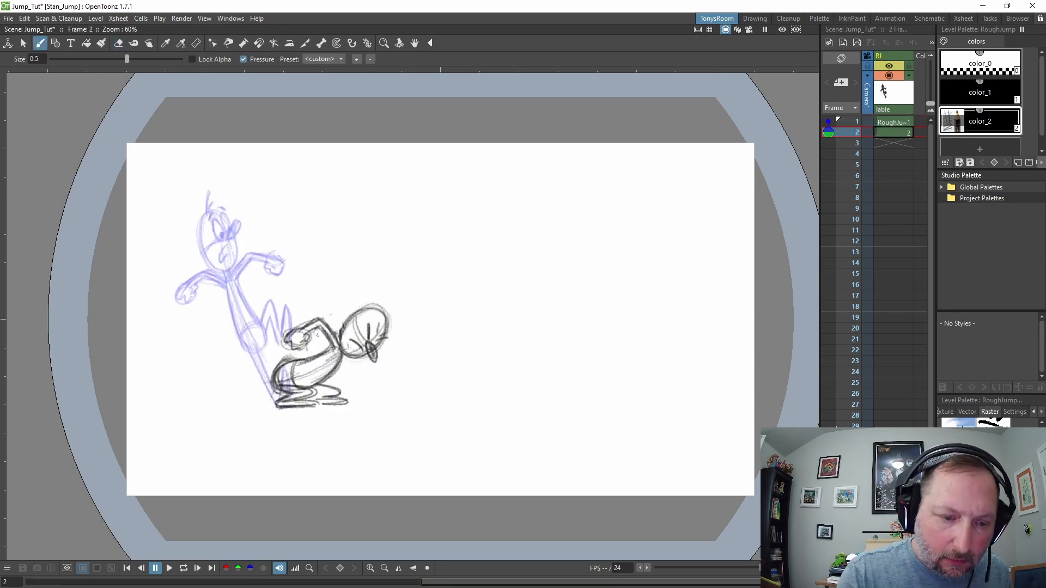
left_click_drag(318, 334, 327, 331)
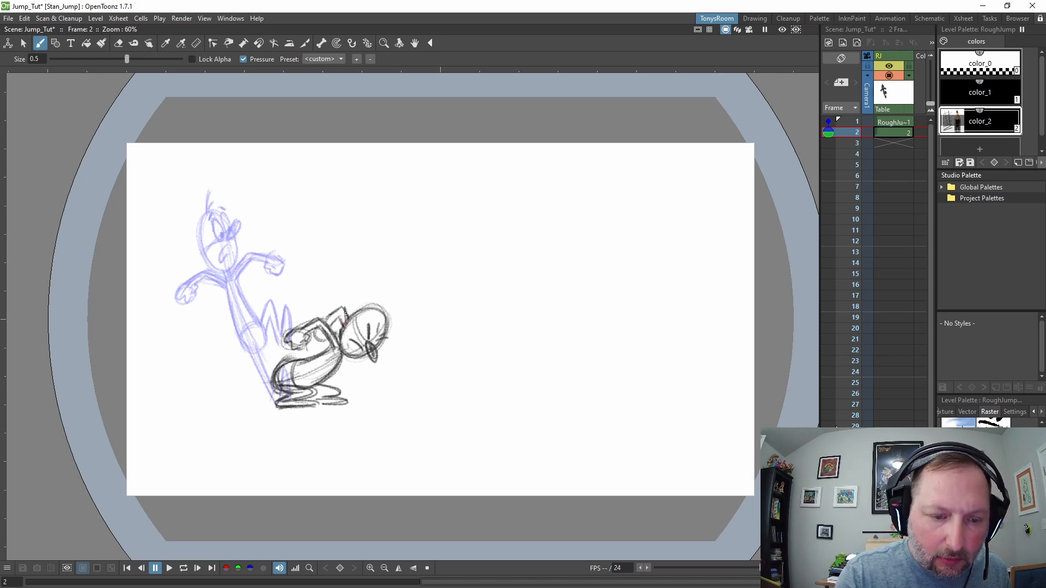
key("a")
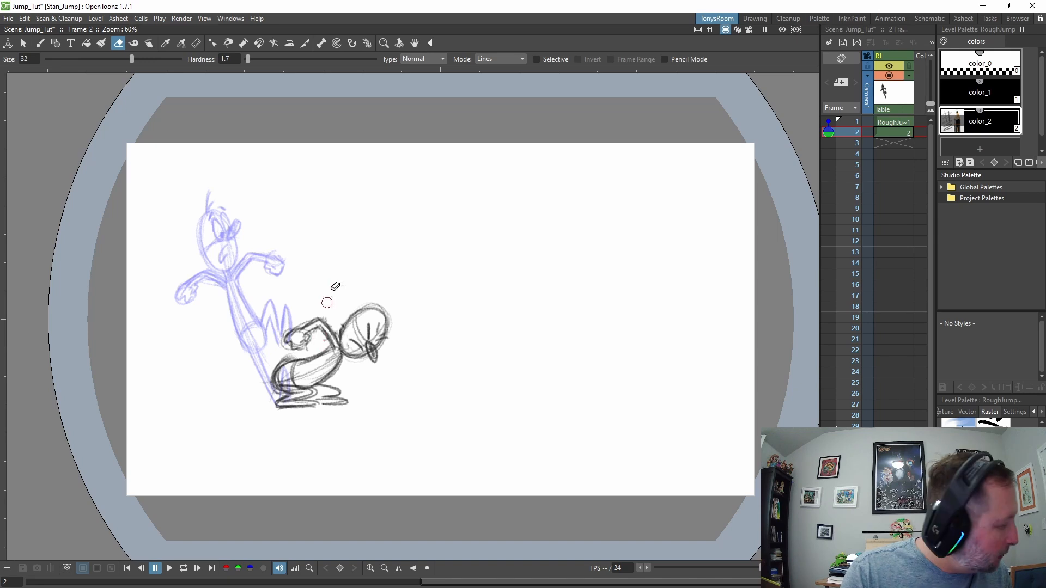
key("b")
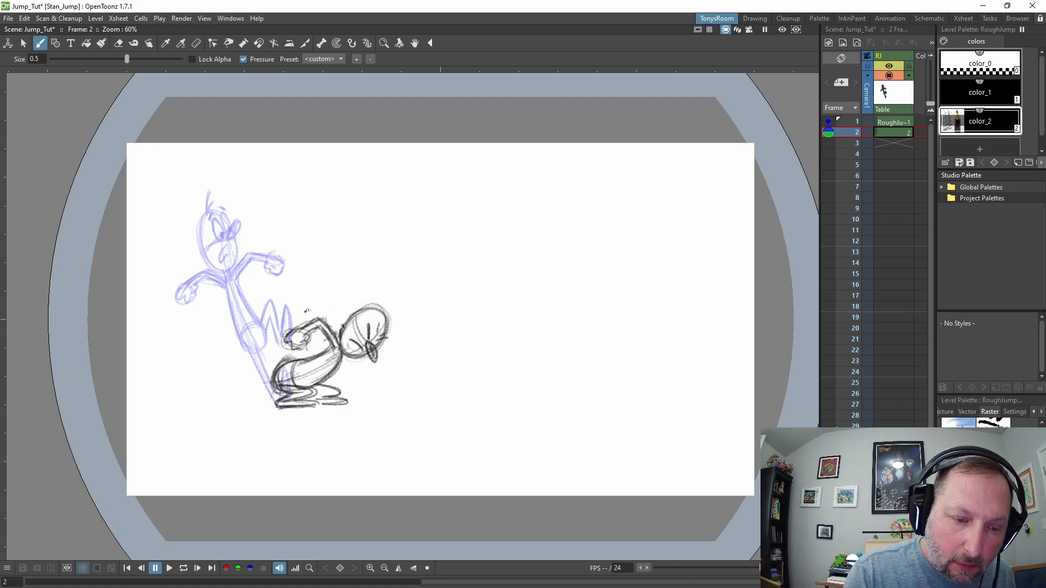
mouse_move(306, 311)
left_mouse_down()
mouse_move(312, 322)
mouse_move(335, 307)
left_mouse_up()
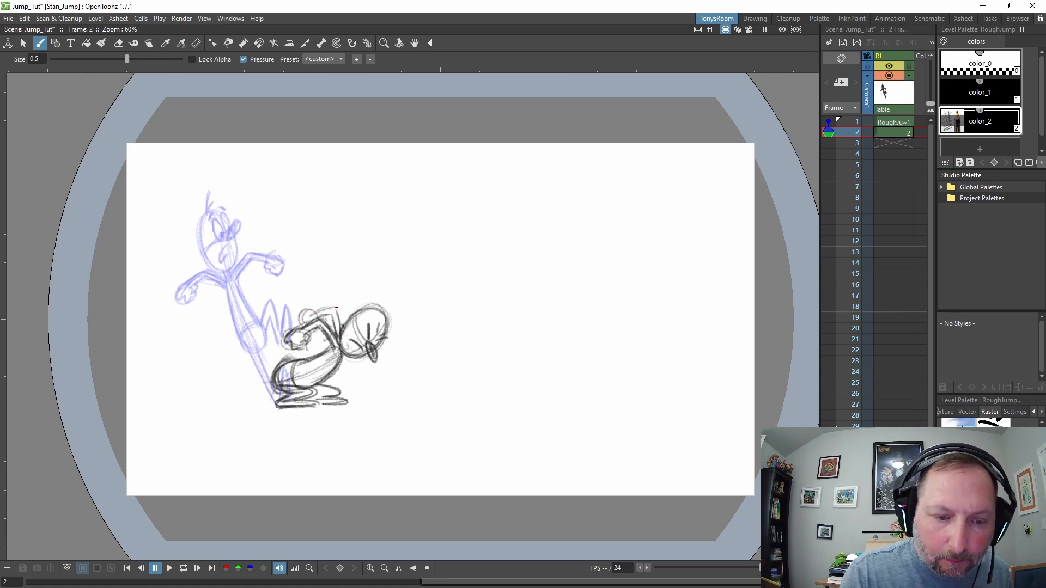
left_click_drag(328, 307, 311, 313)
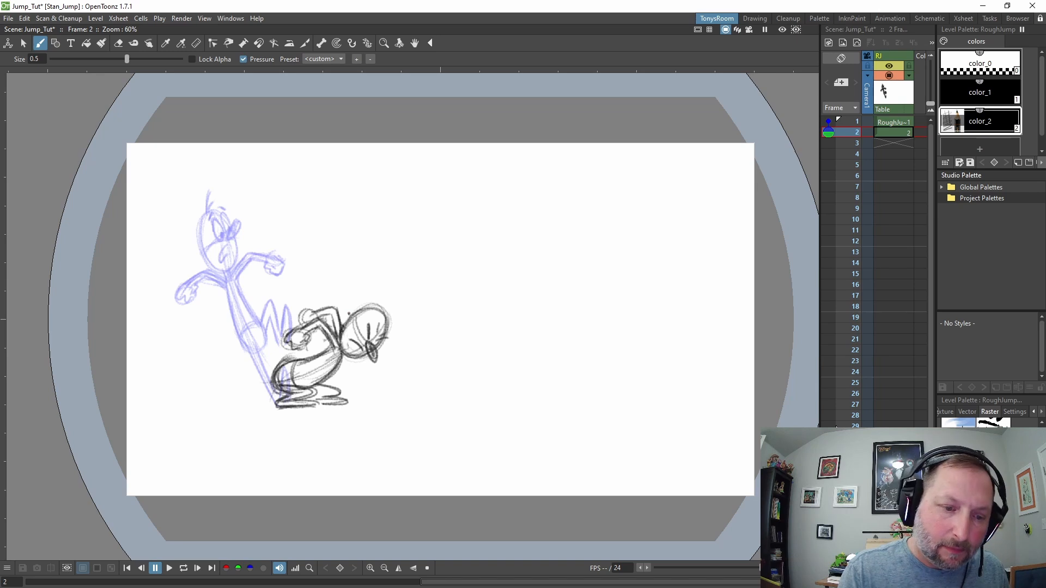
key("ctrl+z")
key("ctrl+z")
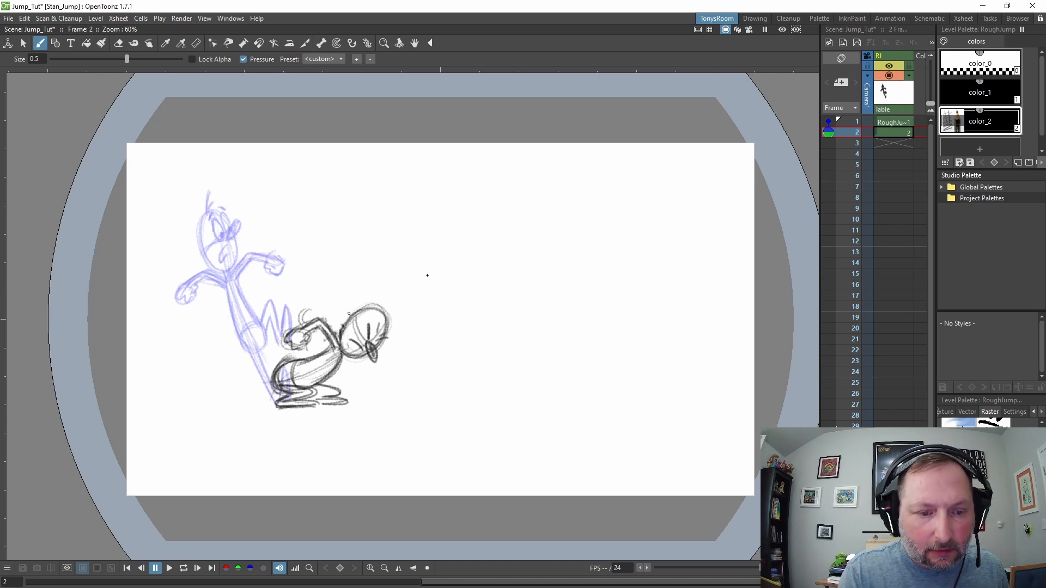
key("a")
mouse_move(311, 311)
left_mouse_down()
mouse_move(301, 318)
mouse_move(304, 344)
mouse_move(329, 347)
mouse_move(343, 324)
left_mouse_up()
key("b")
Step: Sketch the far arm with its elbow raised behind the head and its hand beside the near arm
key("comma")
key("period")
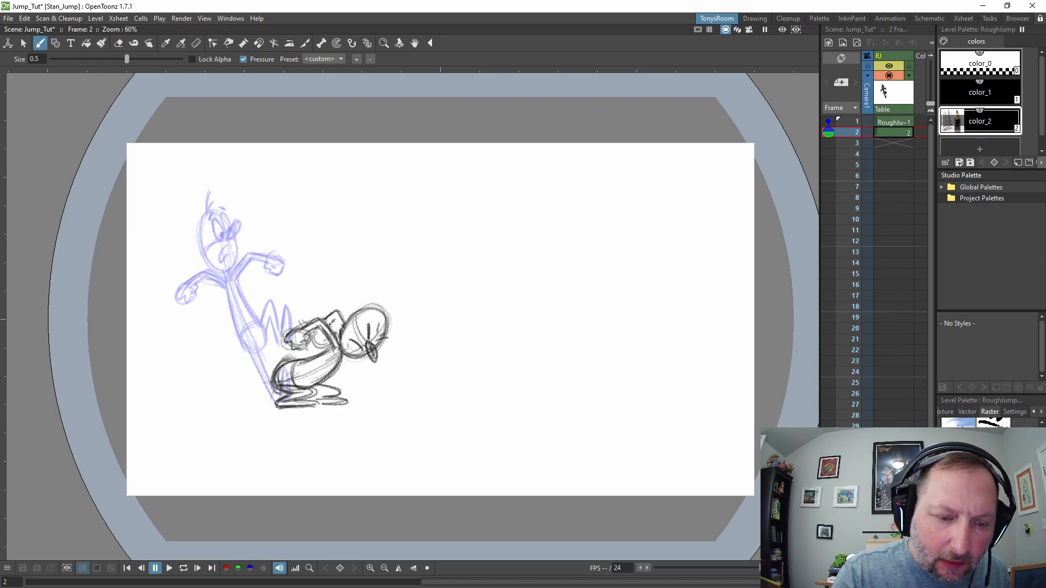
mouse_move(314, 336)
left_mouse_down()
mouse_move(345, 325)
mouse_move(341, 316)
mouse_move(341, 333)
mouse_move(346, 325)
mouse_move(321, 320)
mouse_move(297, 329)
mouse_move(336, 345)
left_mouse_up()
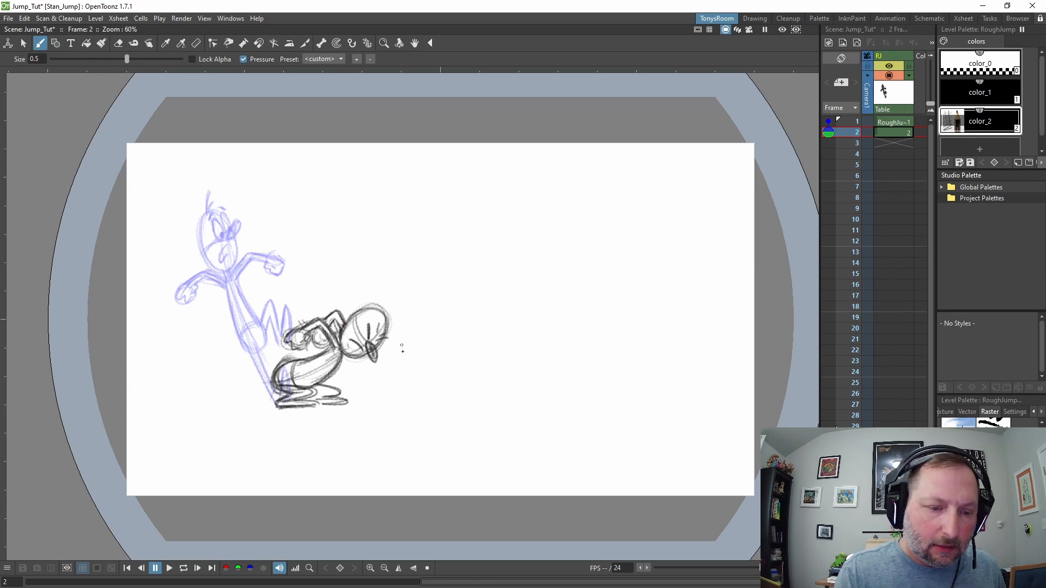
Step: Flip between the crouch drawing and its neighbouring frame, and advance to the empty frame 3 with the Brush tool active
key("a")
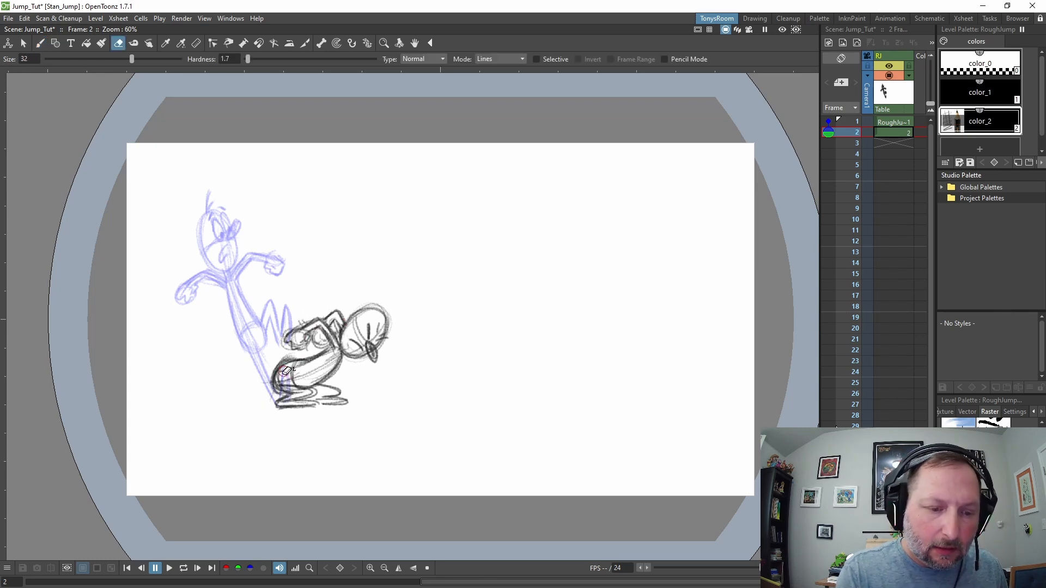
key("period")
key("comma")
key("period")
key("b")
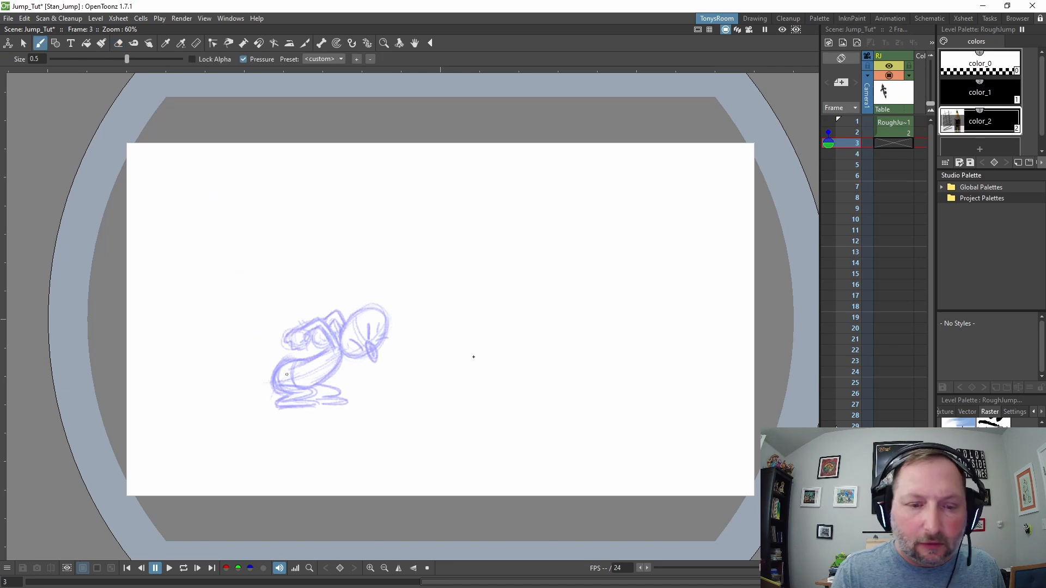
Step: Sketch a curved line of action on frame 3 sweeping up and forward from the crouched pose's head
key("comma")
key("period")
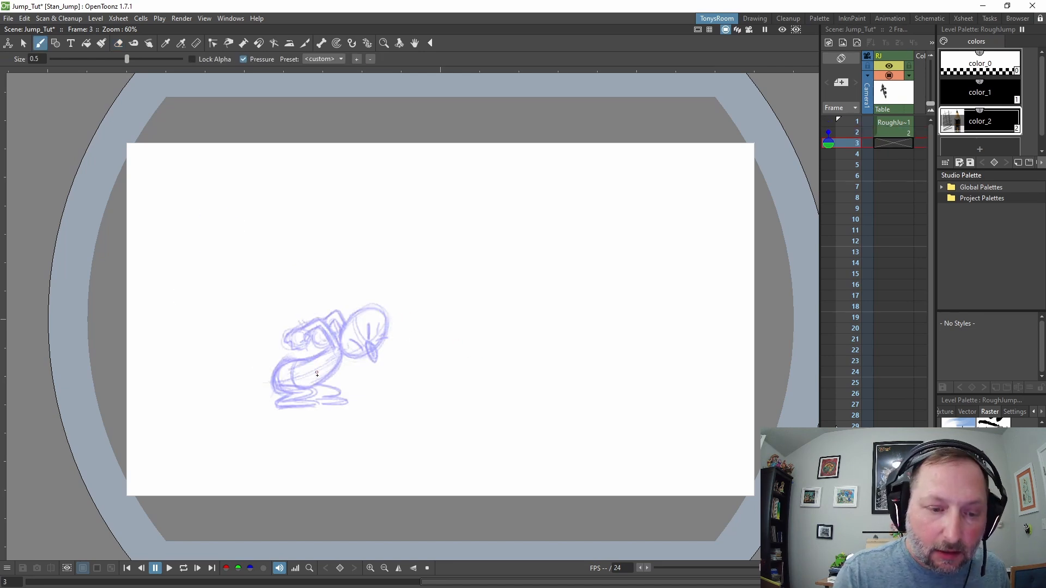
mouse_move(447, 242)
left_mouse_down()
mouse_move(408, 289)
mouse_move(461, 218)
left_mouse_up()
key("comma")
key("period")
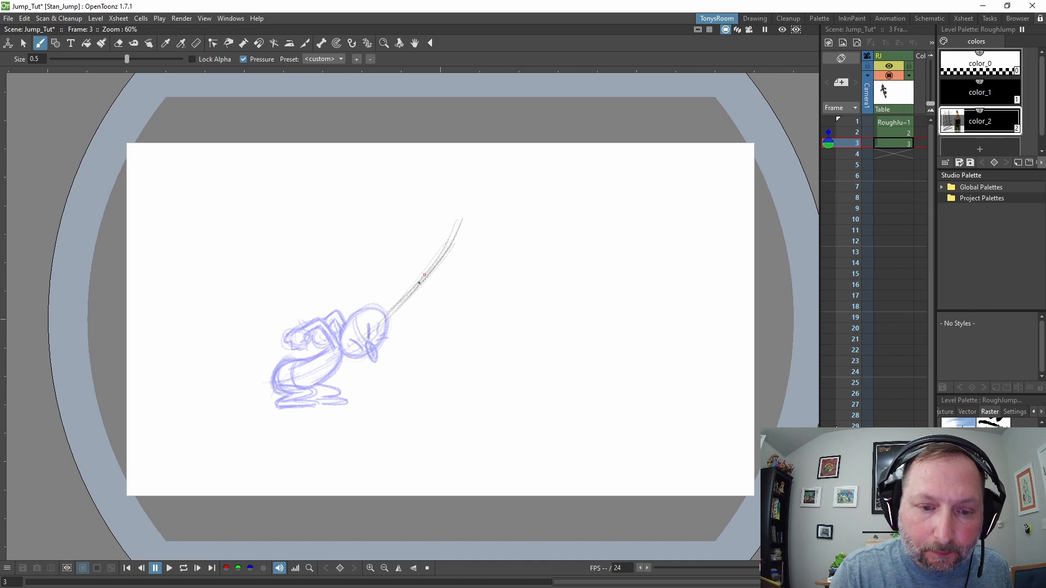
Step: Sketch the stretched torso along the line of action with legs trailing back to the crouch's feet
mouse_move(396, 294)
left_mouse_down()
mouse_move(437, 257)
mouse_move(380, 306)
mouse_move(371, 338)
mouse_move(446, 261)
mouse_move(384, 330)
mouse_move(370, 327)
mouse_move(452, 256)
mouse_move(392, 326)
mouse_move(450, 258)
left_mouse_up()
left_click_drag(370, 329, 308, 400)
mouse_move(393, 330)
left_mouse_down()
mouse_move(330, 388)
mouse_move(381, 322)
left_mouse_up()
key("a")
key("b")
left_click_drag(403, 285, 442, 253)
Step: Sketch the face and hair on the head at the upper end of the stretched pose
mouse_move(493, 183)
left_mouse_down()
mouse_move(479, 242)
mouse_move(495, 211)
left_mouse_up()
left_click_drag(483, 184, 513, 183)
key("comma")
key("period")
Step: Sketch both arms bent forward from the shoulders with the hands held in front of the face
left_click_drag(453, 250, 414, 313)
mouse_move(452, 252)
left_mouse_down()
mouse_move(413, 312)
mouse_move(497, 246)
left_mouse_up()
left_click_drag(497, 236, 518, 244)
left_click_drag(445, 264, 498, 249)
left_click_drag(451, 253, 494, 243)
left_click_drag(493, 240, 514, 222)
left_click_drag(442, 262, 499, 247)
key("s")
key("b")
Step: Compare frames 2 and 3, and make a small adjustment to the hands in the stretched pose using a freehand selection
key("comma")
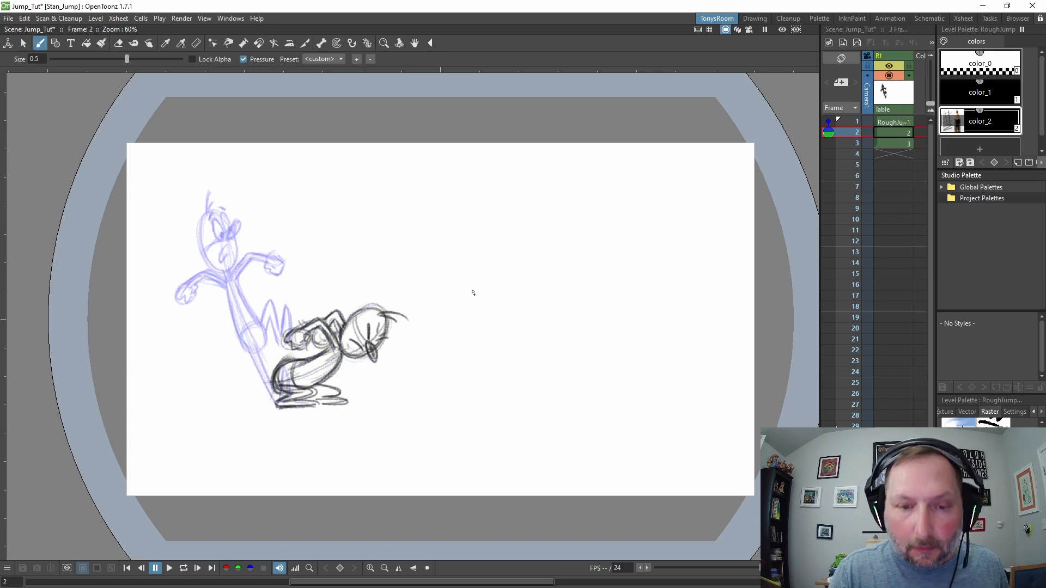
key("period")
key("comma")
key("period")
key("a")
key("s")
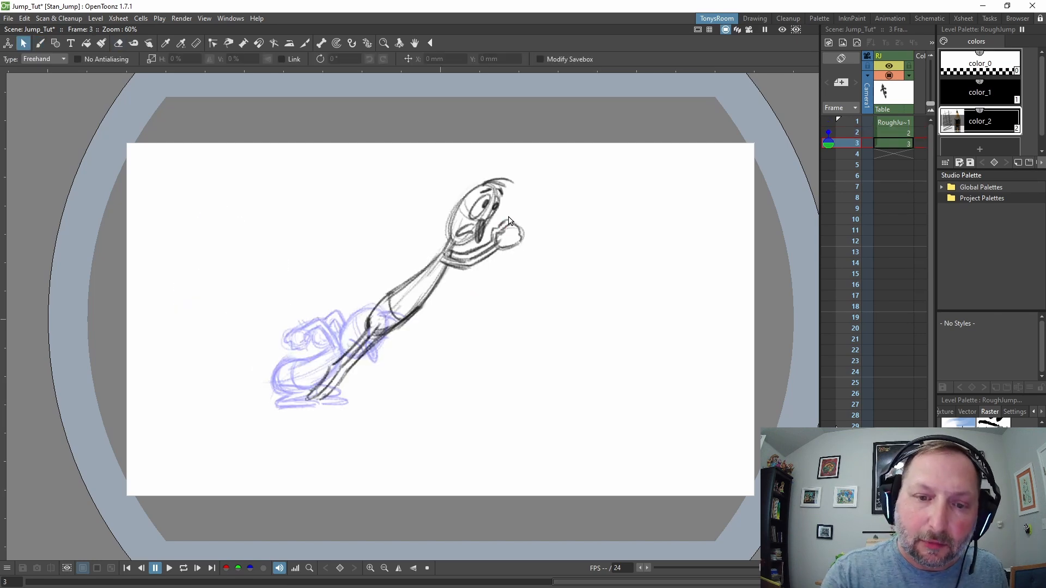
mouse_move(509, 213)
left_mouse_down()
mouse_move(489, 240)
mouse_move(508, 212)
left_mouse_up()
left_click_drag(543, 258, 548, 250)
left_click_drag(534, 236, 530, 231)
left_click(574, 197)
Step: Select the stretched pose's head, arms and upper torso and move them about 21 mm left and 16 mm down
key("comma")
key("period")
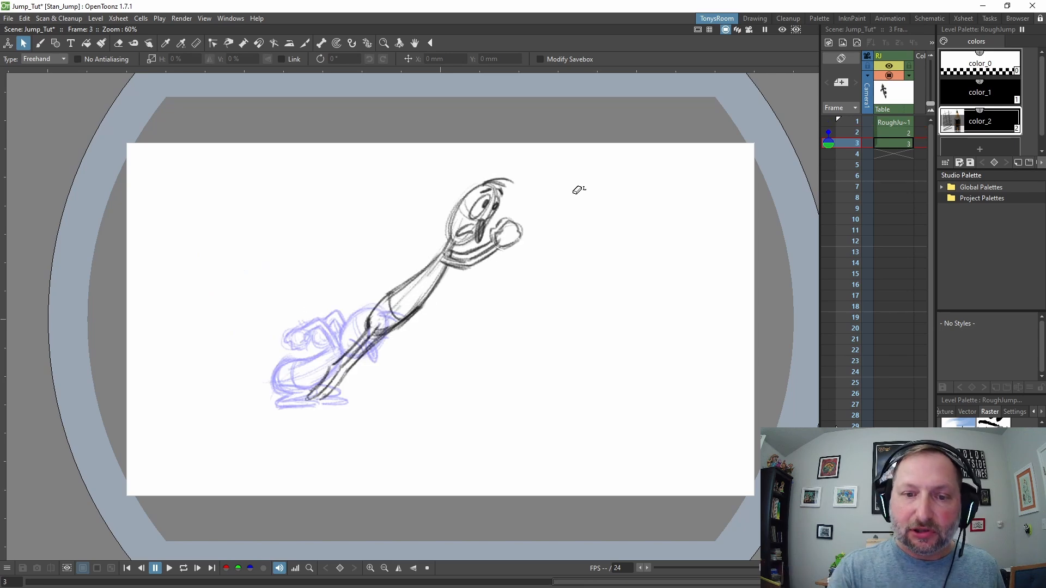
key("a")
key("comma")
key("period")
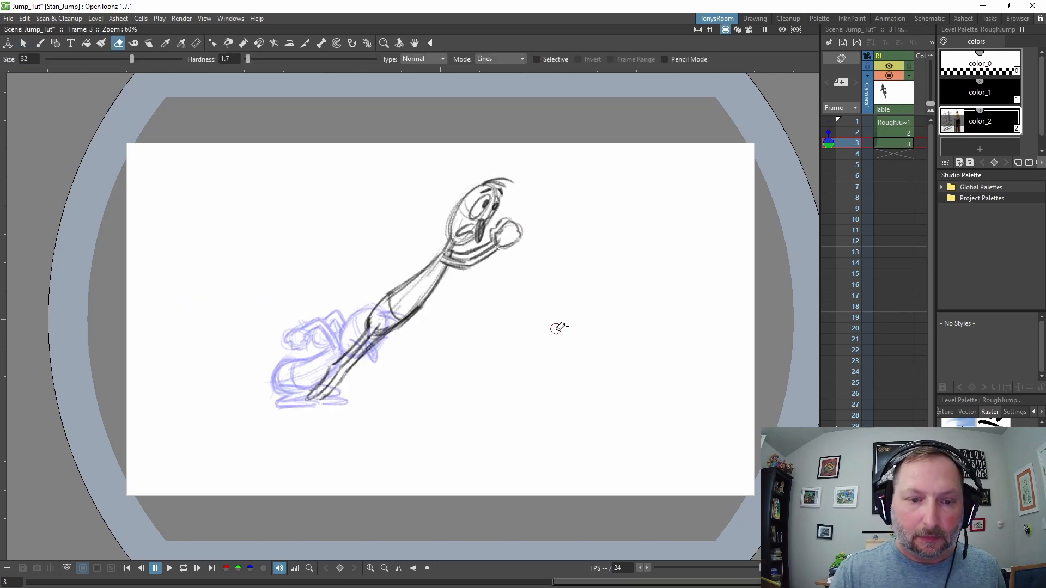
key("comma")
key("period")
key("s")
mouse_move(517, 146)
left_mouse_down()
mouse_move(256, 404)
mouse_move(562, 291)
mouse_move(461, 173)
mouse_move(457, 332)
mouse_move(547, 169)
left_mouse_up()
left_click(635, 235)
left_click_drag(511, 239, 497, 248)
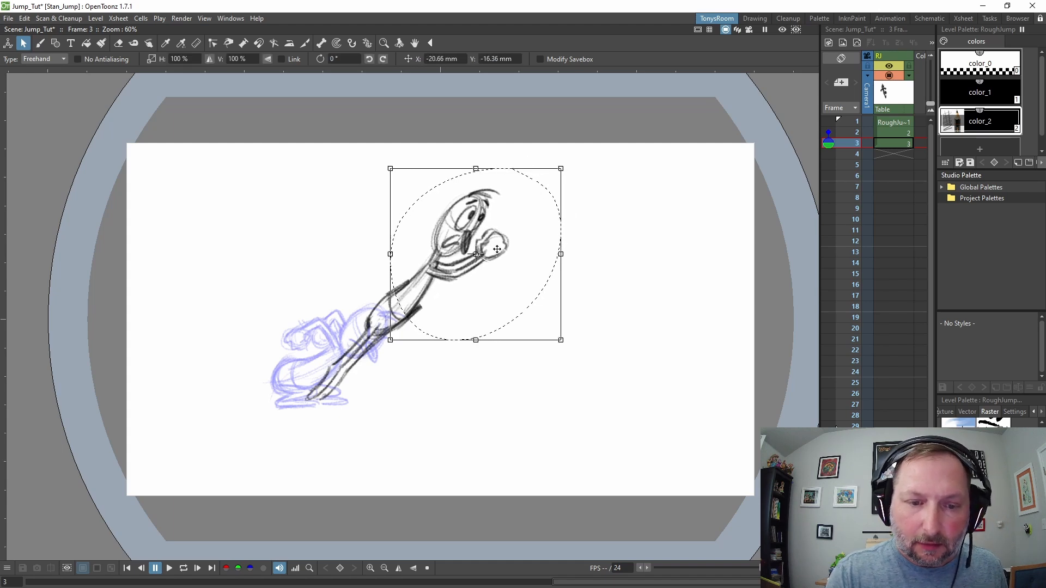
left_click(579, 231)
Step: Clean up the torso lines where the moved upper body meets the hips, and flip against frame 2 to check
key("a")
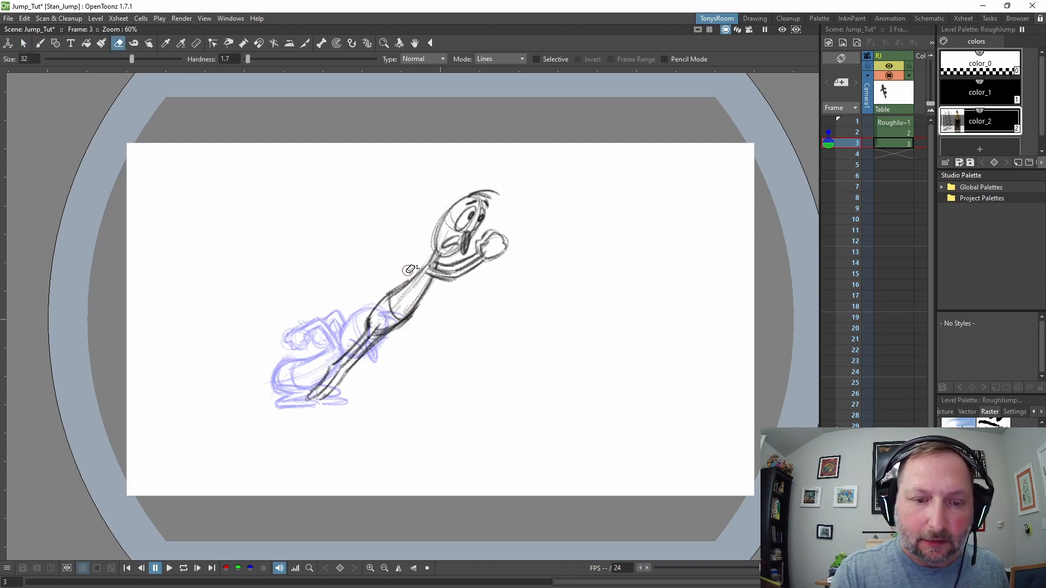
key("Up")
key("Down")
key("b")
key("Up")
key("Down")
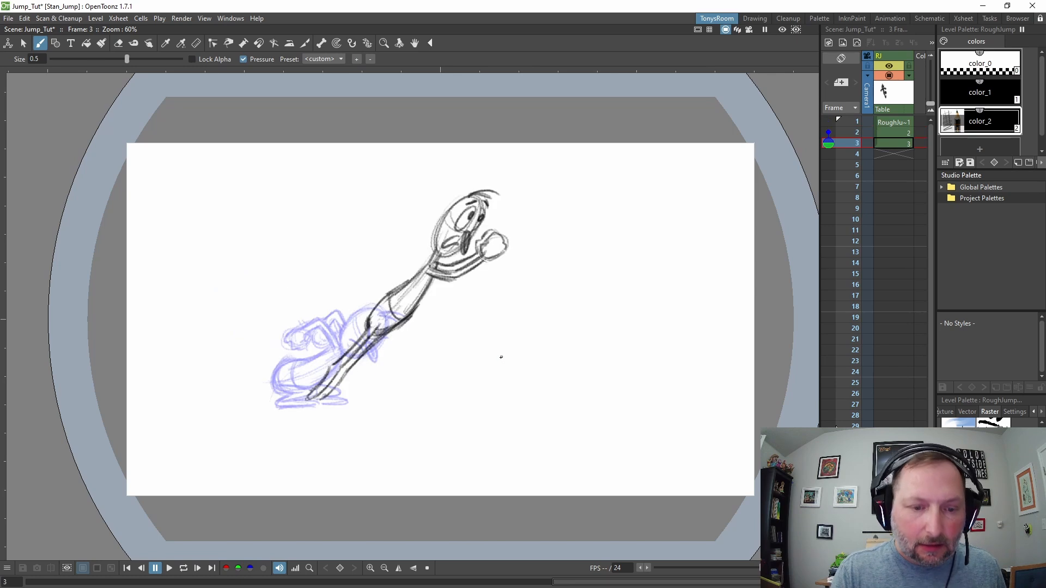
key("Up")
key("Down")
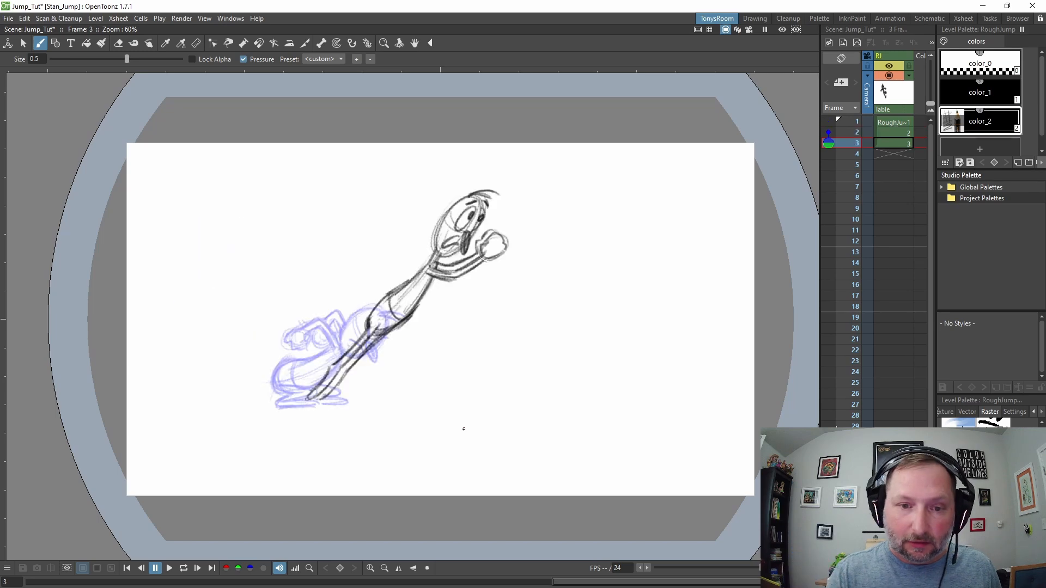
Step: On frame 4, remove frame 3 from the onion skin and sketch an oval head with a pointed nose and open mouth
key("Down")
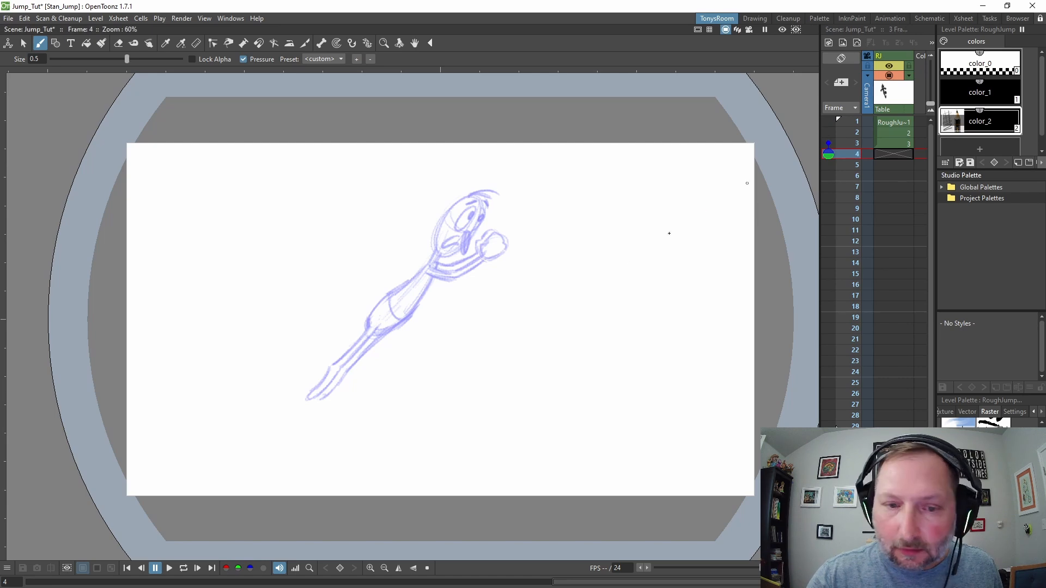
left_click(828, 144)
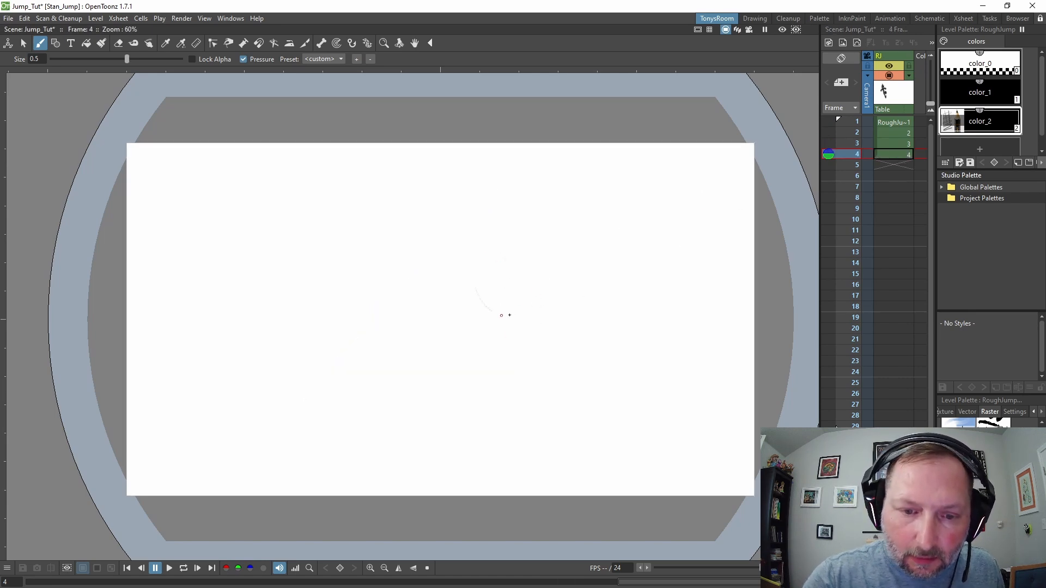
mouse_move(501, 311)
left_mouse_down()
mouse_move(487, 244)
mouse_move(510, 248)
mouse_move(506, 308)
mouse_move(475, 273)
mouse_move(498, 238)
mouse_move(521, 270)
mouse_move(500, 304)
mouse_move(516, 267)
mouse_move(500, 250)
mouse_move(501, 301)
mouse_move(483, 271)
mouse_move(523, 267)
mouse_move(506, 264)
mouse_move(512, 273)
mouse_move(496, 248)
mouse_move(513, 297)
mouse_move(522, 265)
mouse_move(511, 268)
mouse_move(534, 265)
mouse_move(515, 269)
mouse_move(530, 266)
mouse_move(530, 247)
mouse_move(515, 283)
mouse_move(516, 275)
mouse_move(504, 293)
left_mouse_up()
key("a")
key("b")
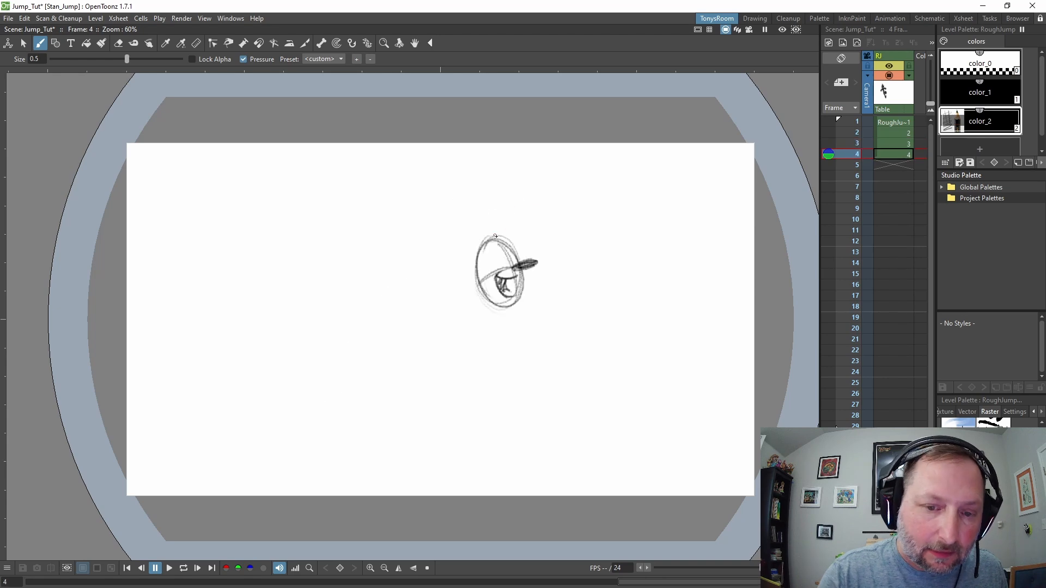
Step: Add wide eyes, eyebrows and a hair tuft to the frame 4 head
mouse_move(495, 244)
left_mouse_down()
mouse_move(501, 270)
mouse_move(498, 246)
mouse_move(498, 268)
mouse_move(517, 252)
left_mouse_up()
left_click_drag(518, 255, 498, 218)
left_click_drag(486, 244, 498, 227)
key("Up")
key("Down")
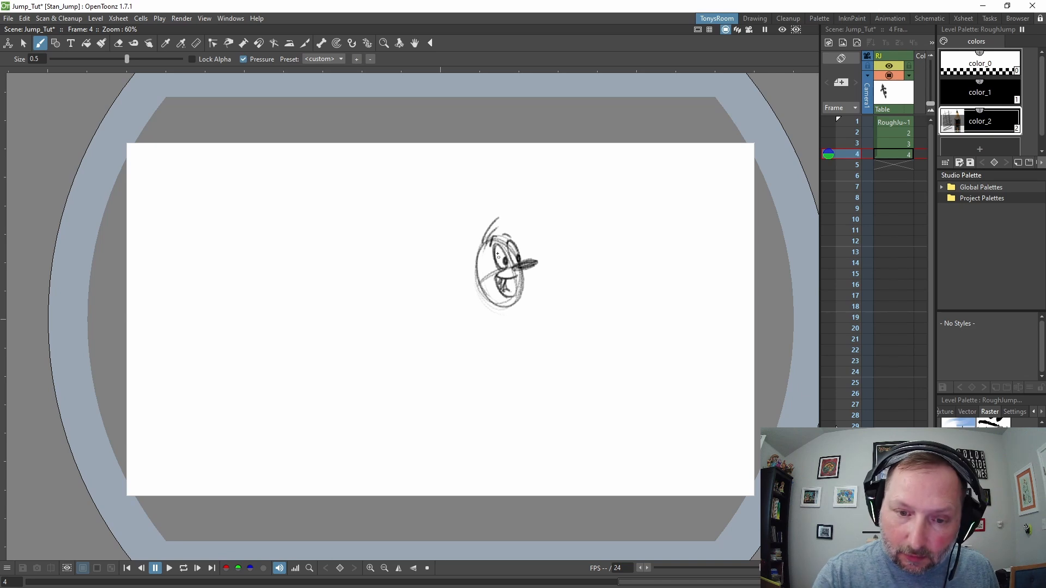
Step: Sketch the neck and a curved torso with rounded hips below the frame 4 head
mouse_move(502, 296)
left_mouse_down()
mouse_move(498, 366)
mouse_move(475, 379)
left_mouse_up()
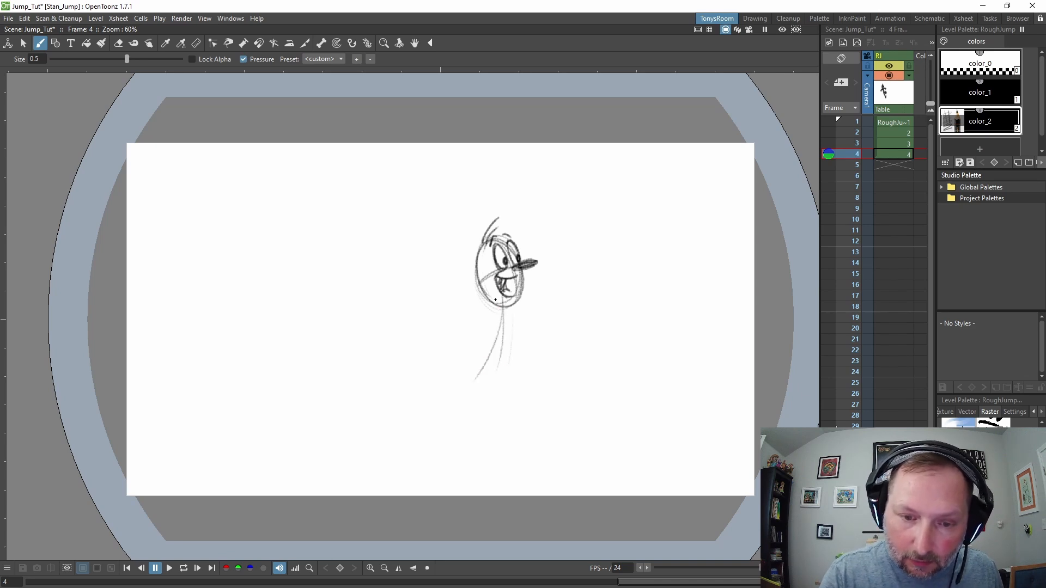
mouse_move(495, 300)
left_mouse_down()
mouse_move(499, 316)
mouse_move(463, 364)
mouse_move(466, 390)
mouse_move(507, 318)
mouse_move(479, 387)
mouse_move(506, 341)
left_mouse_up()
mouse_move(508, 314)
left_mouse_down()
mouse_move(504, 351)
mouse_move(479, 385)
left_mouse_up()
mouse_move(469, 353)
left_mouse_down()
mouse_move(490, 360)
mouse_move(484, 344)
mouse_move(471, 366)
mouse_move(486, 378)
mouse_move(506, 313)
mouse_move(487, 378)
left_mouse_up()
left_click_drag(499, 318, 473, 355)
left_click_drag(506, 316, 494, 436)
key("Up")
key("Down")
Step: Sketch the front leg reaching forward from the hips with its foot turned up, and clean up its lines
left_click_drag(461, 382, 499, 431)
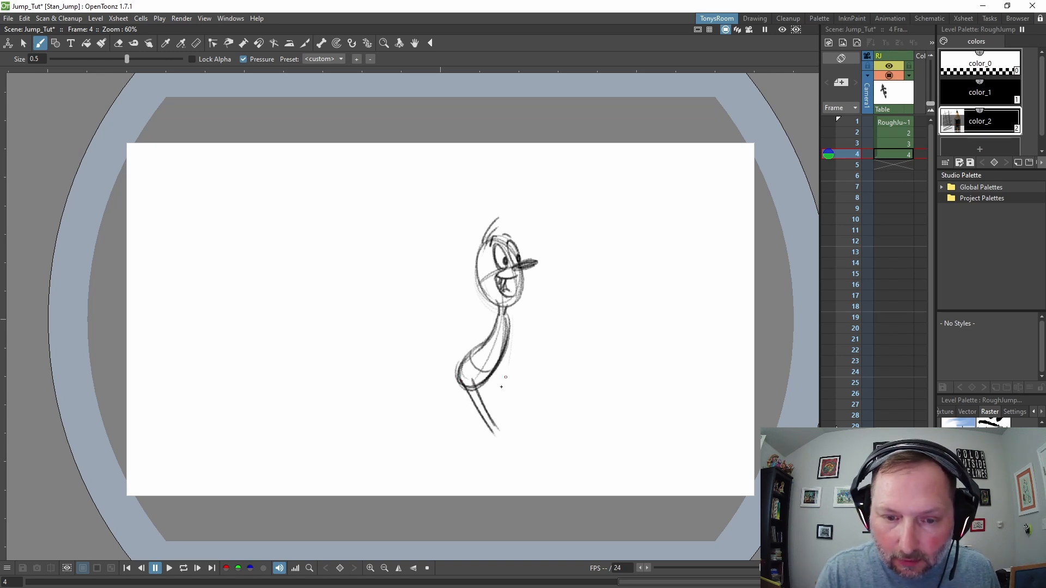
key("Up")
key("Down")
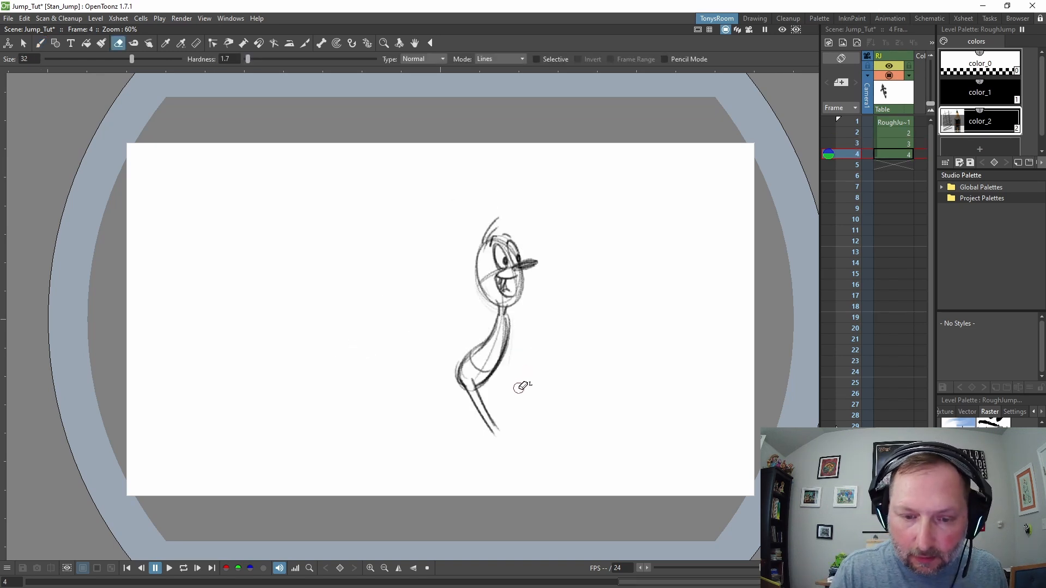
mouse_move(497, 429)
left_mouse_down()
mouse_move(517, 404)
mouse_move(506, 432)
left_mouse_up()
key("comma")
key("period")
key("a")
key("b")
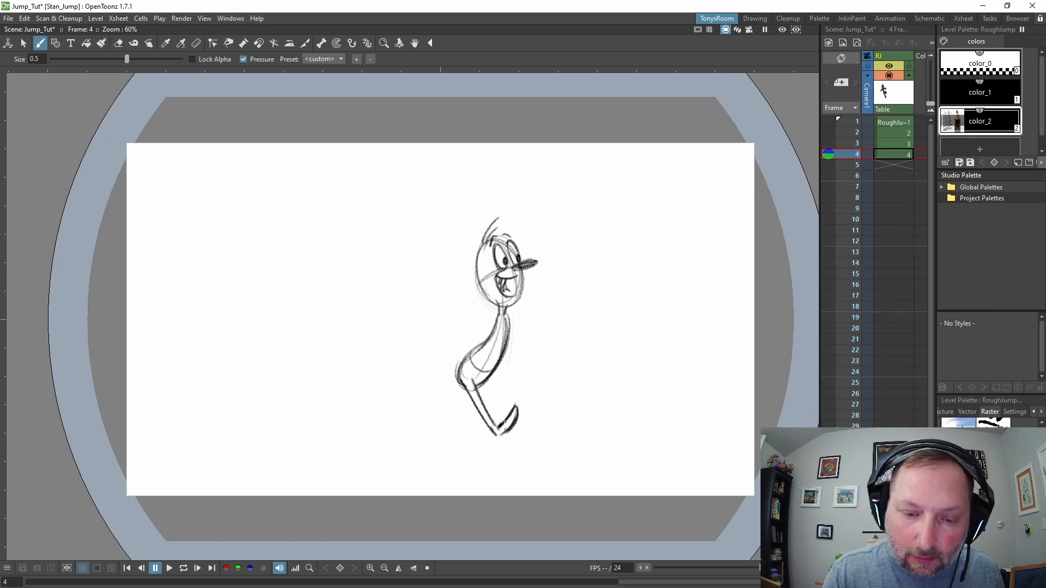
Step: Sketch the rear leg bent back behind the hips with its foot trailing
key("comma")
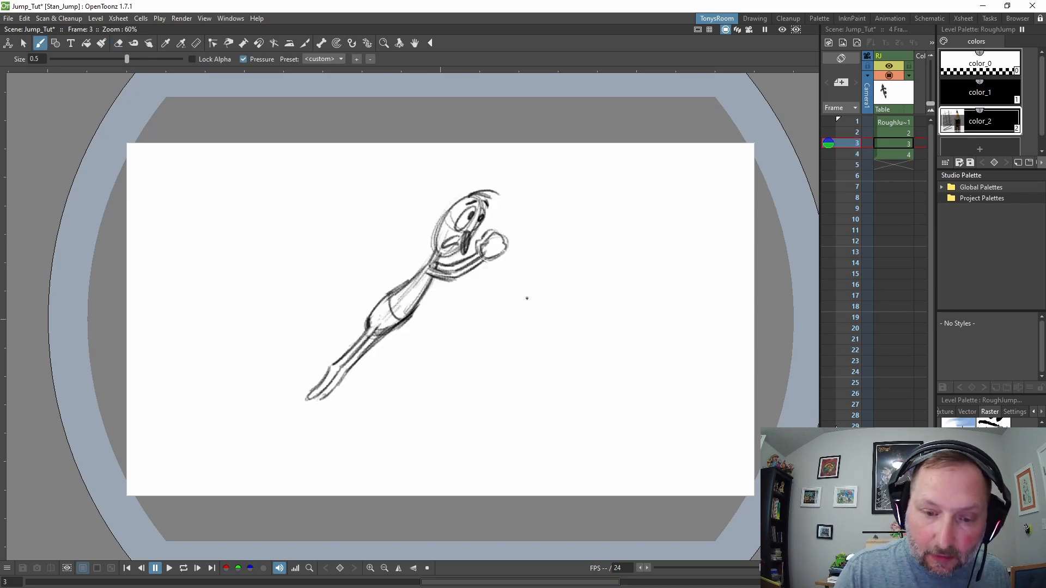
key("period")
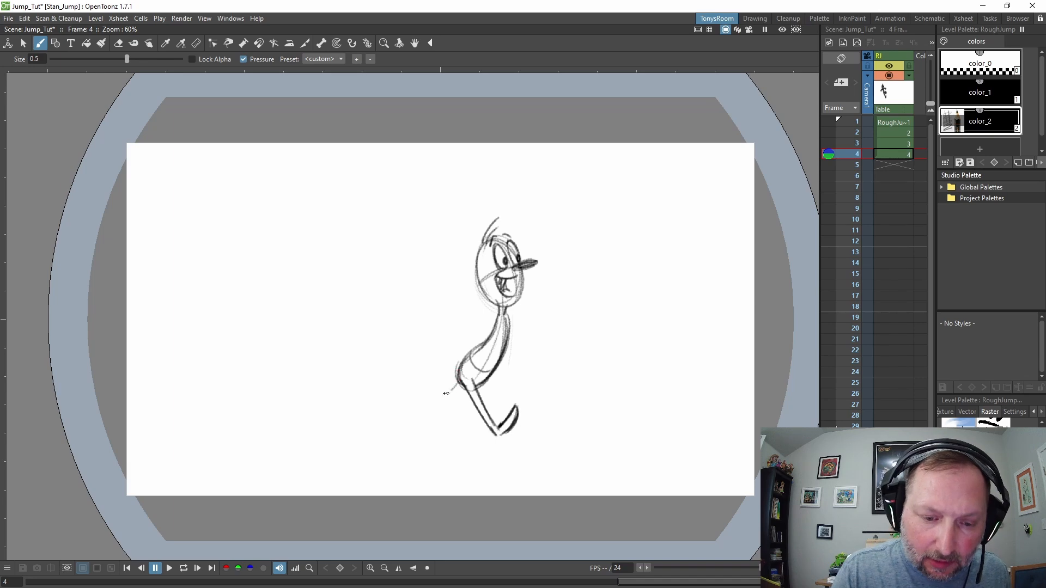
mouse_move(441, 393)
left_mouse_down()
mouse_move(460, 376)
mouse_move(464, 387)
mouse_move(443, 390)
mouse_move(430, 366)
mouse_move(398, 389)
mouse_move(430, 369)
mouse_move(404, 384)
mouse_move(430, 387)
mouse_move(438, 403)
mouse_move(463, 385)
left_mouse_up()
left_click_drag(460, 382, 453, 393)
left_click_drag(457, 387, 458, 391)
key("Up")
key("Down")
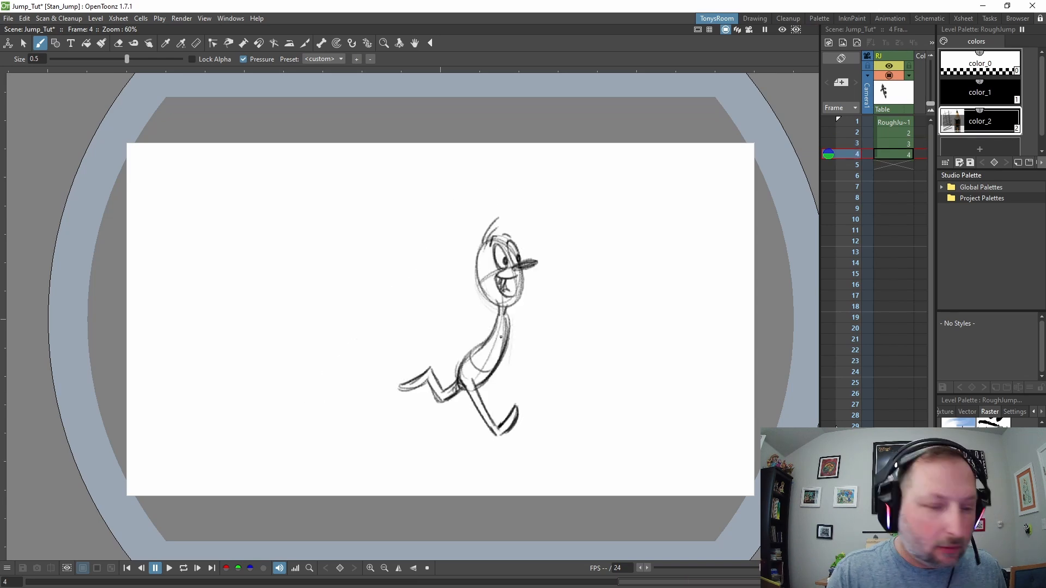
Step: Define the shorts on the hips and sketch both bent arms with hands, one swung back and one forward
key("Up")
key("Down")
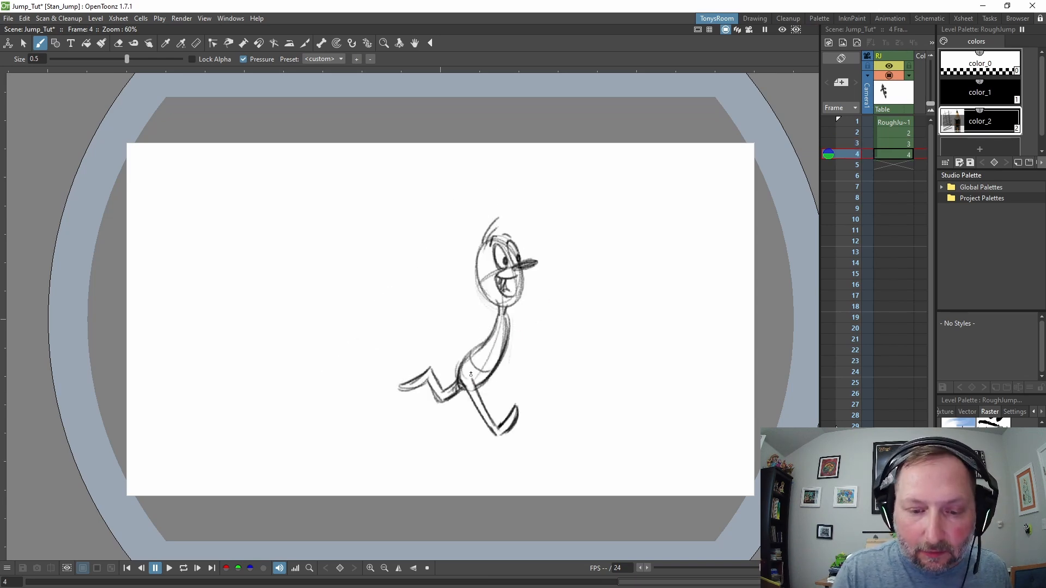
left_click_drag(471, 374, 483, 405)
left_click_drag(475, 369, 493, 374)
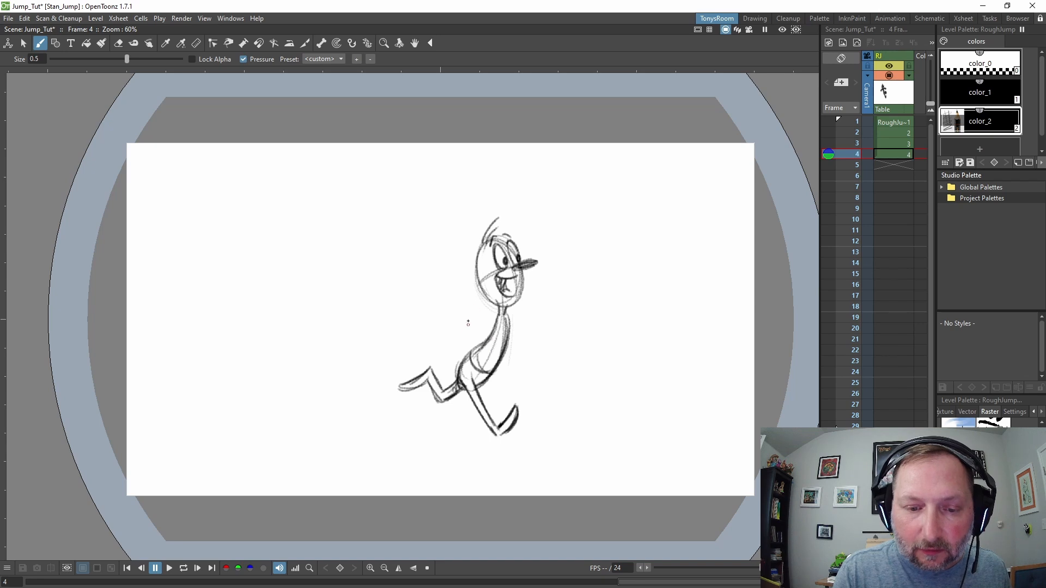
mouse_move(467, 322)
left_mouse_down()
mouse_move(471, 330)
mouse_move(452, 328)
left_mouse_up()
mouse_move(464, 321)
left_mouse_down()
mouse_move(476, 308)
mouse_move(496, 317)
mouse_move(483, 307)
mouse_move(498, 317)
mouse_move(487, 313)
mouse_move(493, 323)
mouse_move(465, 334)
mouse_move(450, 328)
mouse_move(470, 338)
mouse_move(535, 327)
mouse_move(526, 341)
mouse_move(545, 317)
mouse_move(555, 326)
mouse_move(483, 369)
left_mouse_up()
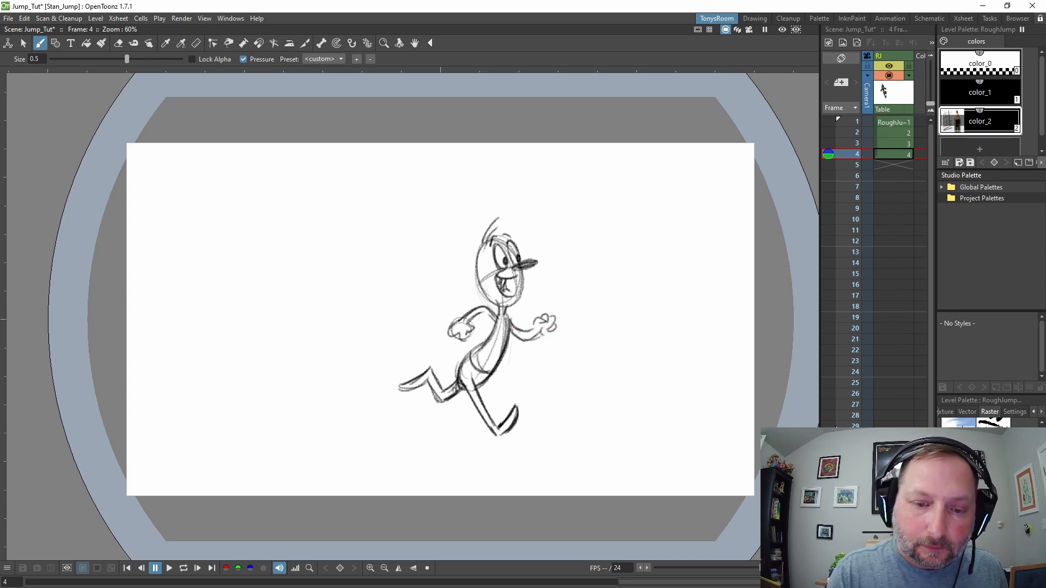
Step: Erase the rough lines inside the frame 4 torso and compare the pose with frame 3
key("a")
left_click_drag(500, 331, 491, 358)
key("b")
key("Up")
key("Down")
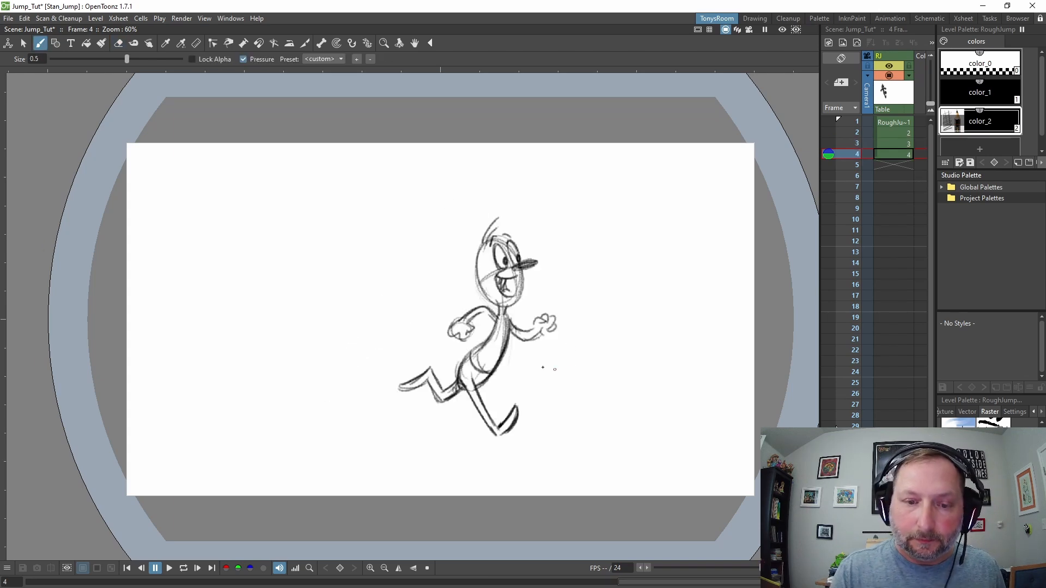
key("Up")
key("Down")
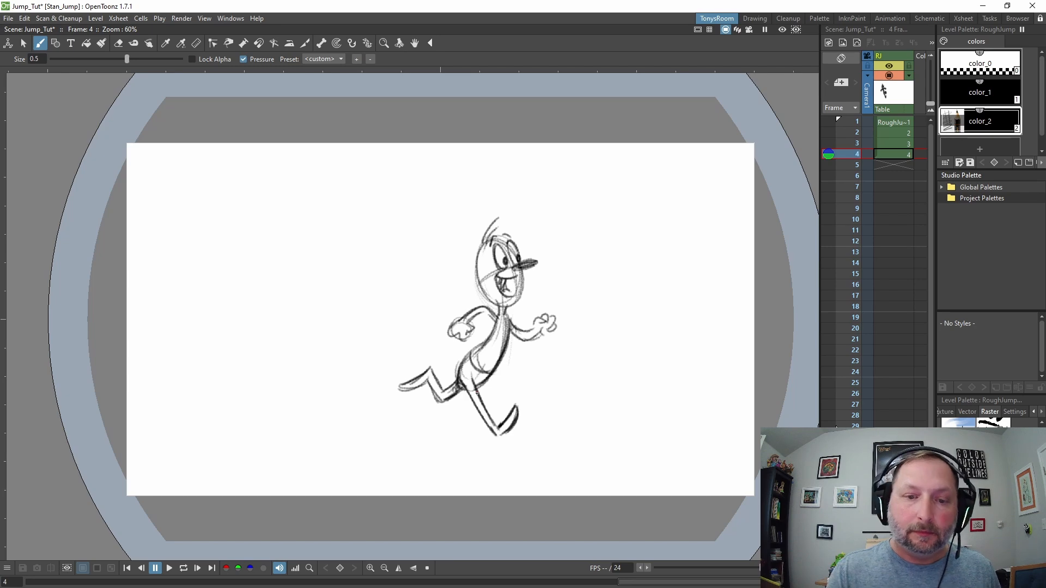
Step: Erase the rough lines beside the mouth on the frame 4 head
key("a")
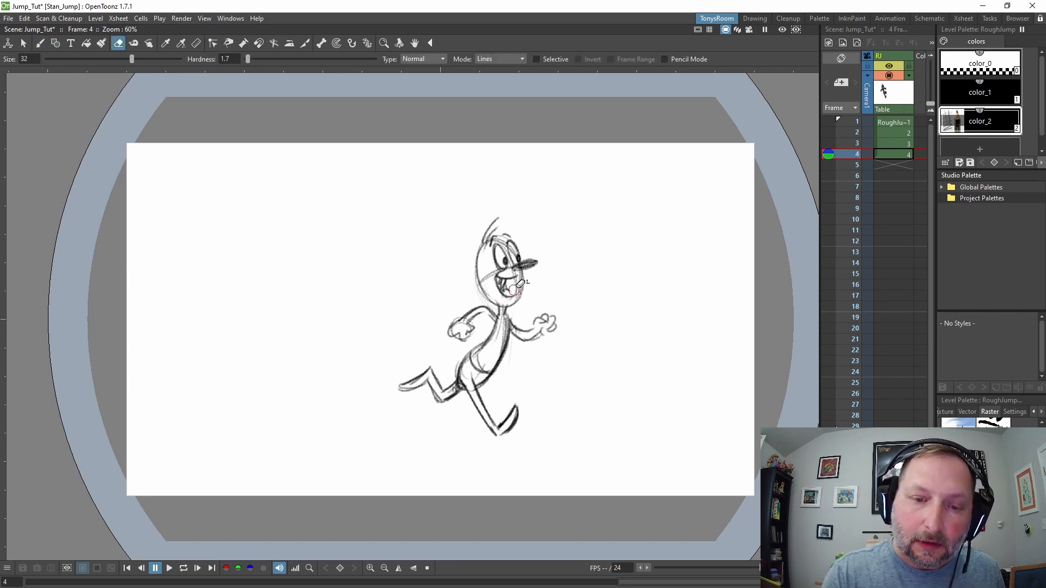
left_click_drag(514, 290, 517, 277)
key("Up")
key("Down")
key("b")
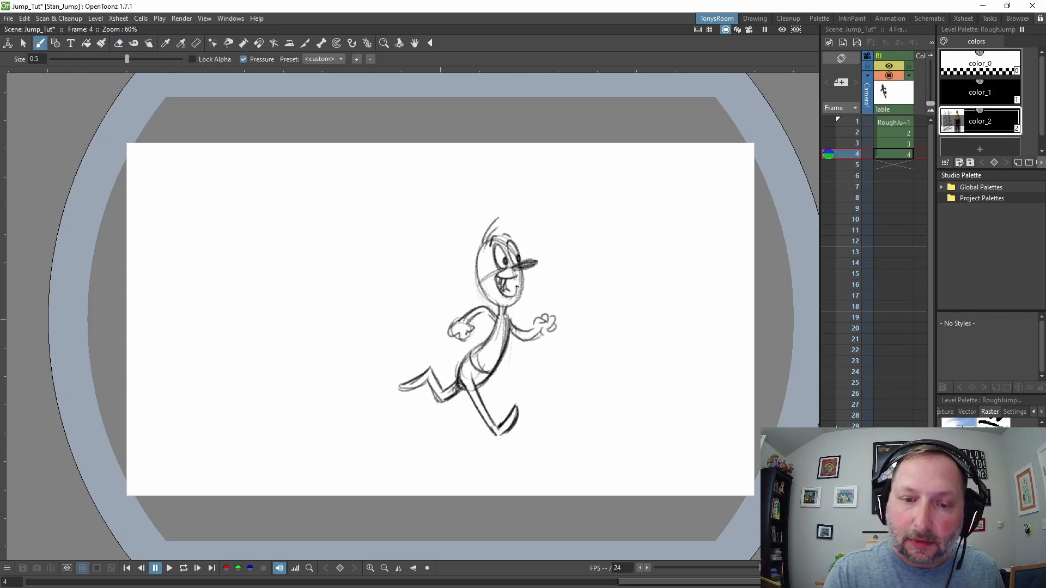
key("a")
key("b")
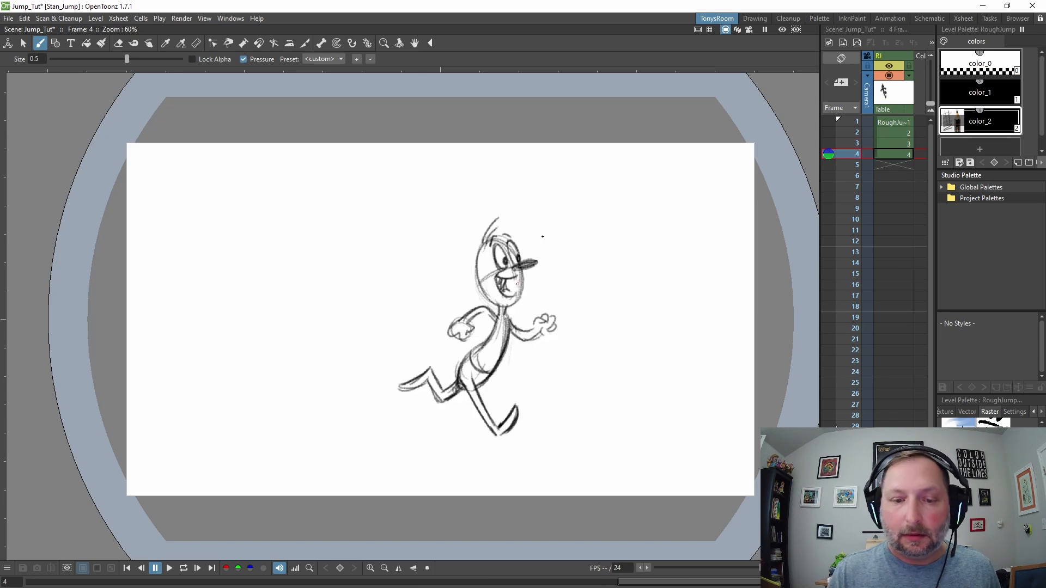
Step: Compare the four poses, select the whole frame 4 character and scale it to about 89% horizontally and 87% vertically
key("Up")
key("Up")
key("Up")
key("Down")
key("Down")
key("Down")
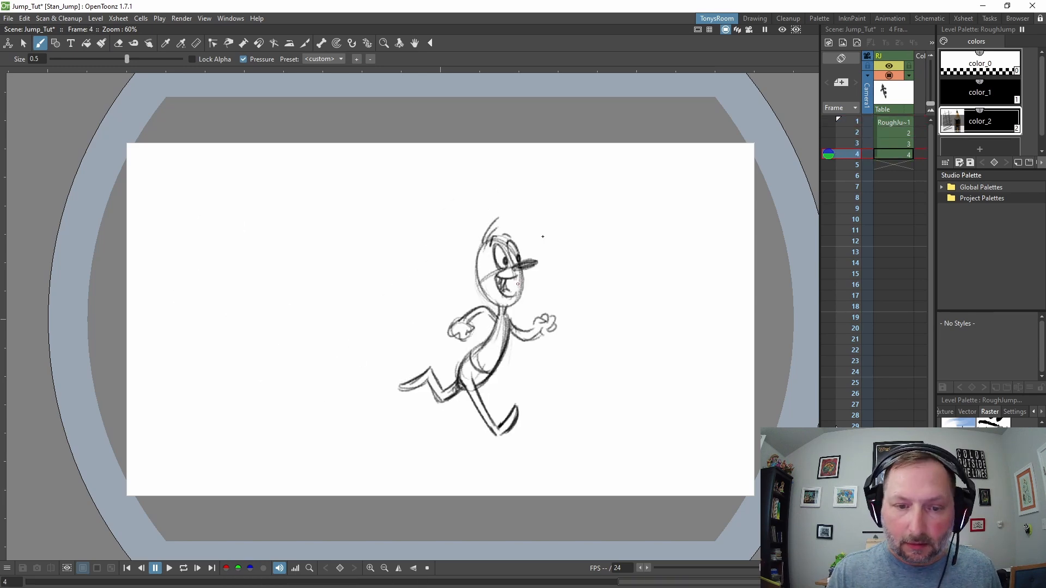
key("s")
left_click_drag(436, 223, 479, 203)
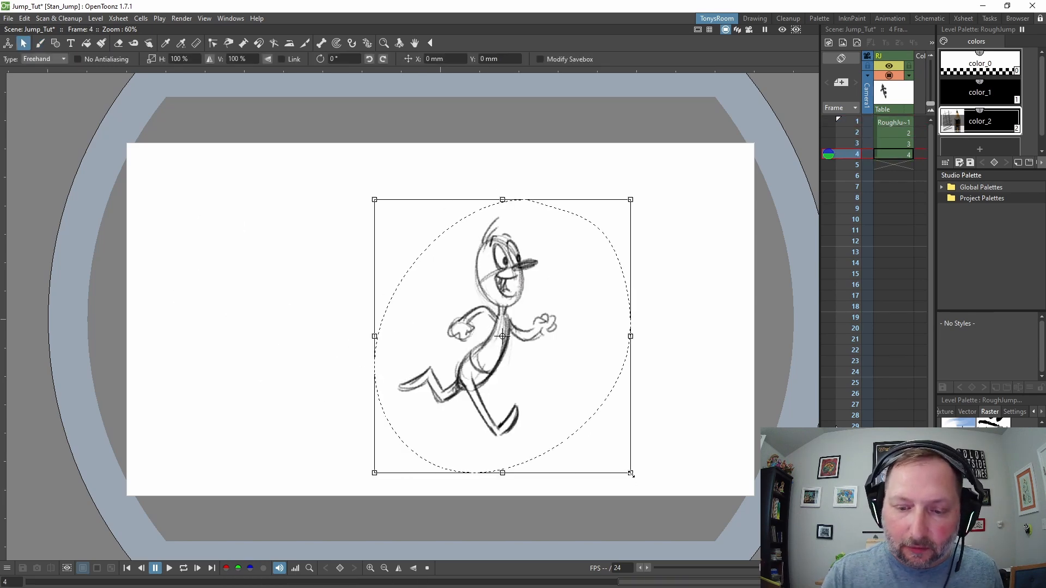
left_click_drag(630, 473, 605, 452)
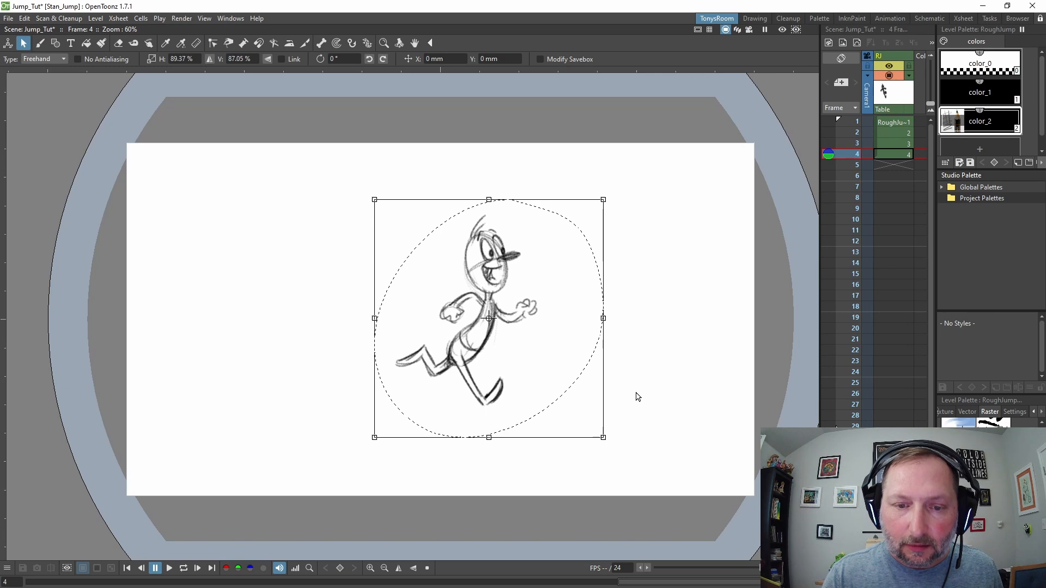
Step: Flip through the four poses to compare sizes, and add frame 2 to the onion skin while on frame 3
key("Up")
key("Up")
key("Up")
key("Down")
key("Down")
key("Down")
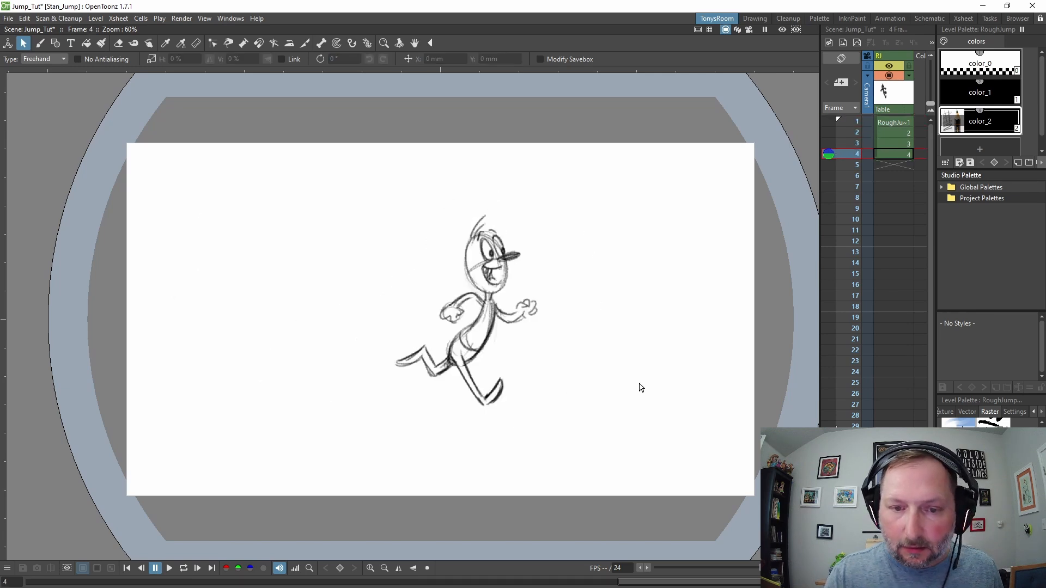
key("Up")
key("Down")
key("Up")
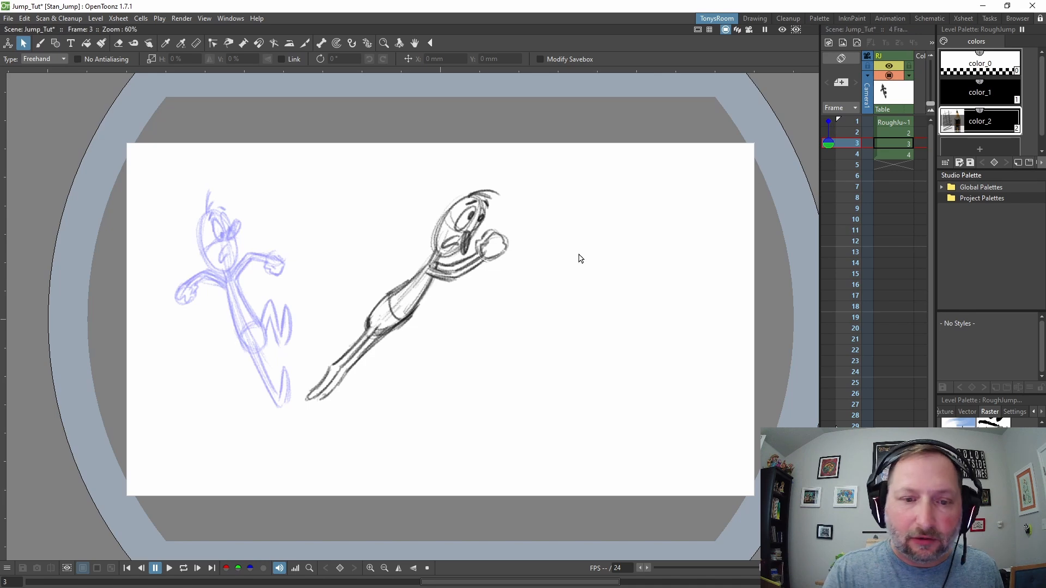
left_click(828, 132)
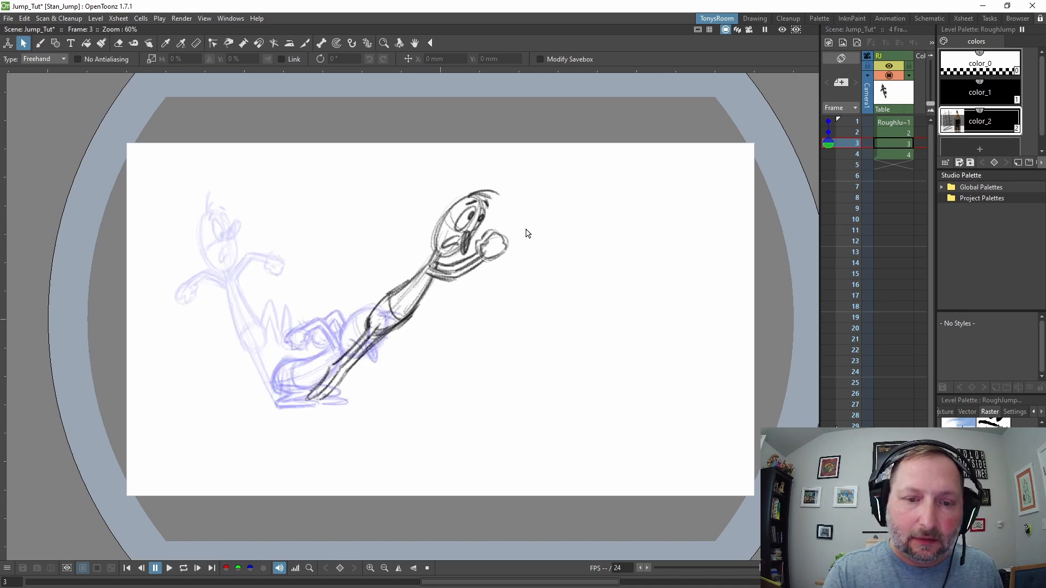
Step: Select the whole frame 4 character, scale it to about 102% and move it about 100 mm to the right
key("period")
key("comma")
key("period")
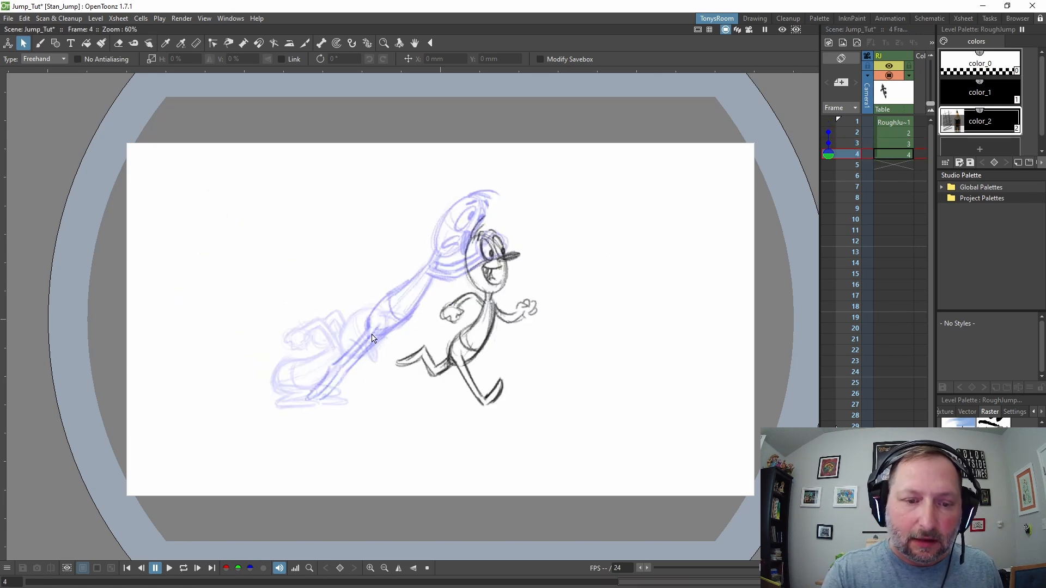
mouse_move(507, 191)
left_mouse_down()
mouse_move(602, 311)
mouse_move(604, 275)
left_mouse_up()
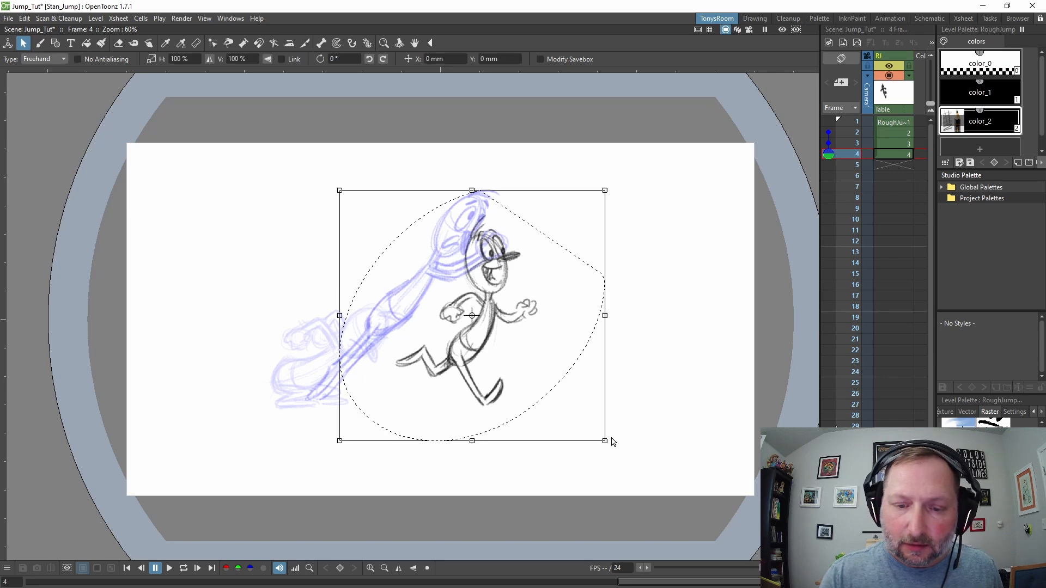
left_click_drag(604, 440, 610, 446)
mouse_move(536, 332)
left_mouse_down()
mouse_move(546, 309)
mouse_move(440, 304)
mouse_move(513, 257)
mouse_move(570, 269)
mouse_move(620, 349)
mouse_move(604, 330)
left_mouse_up()
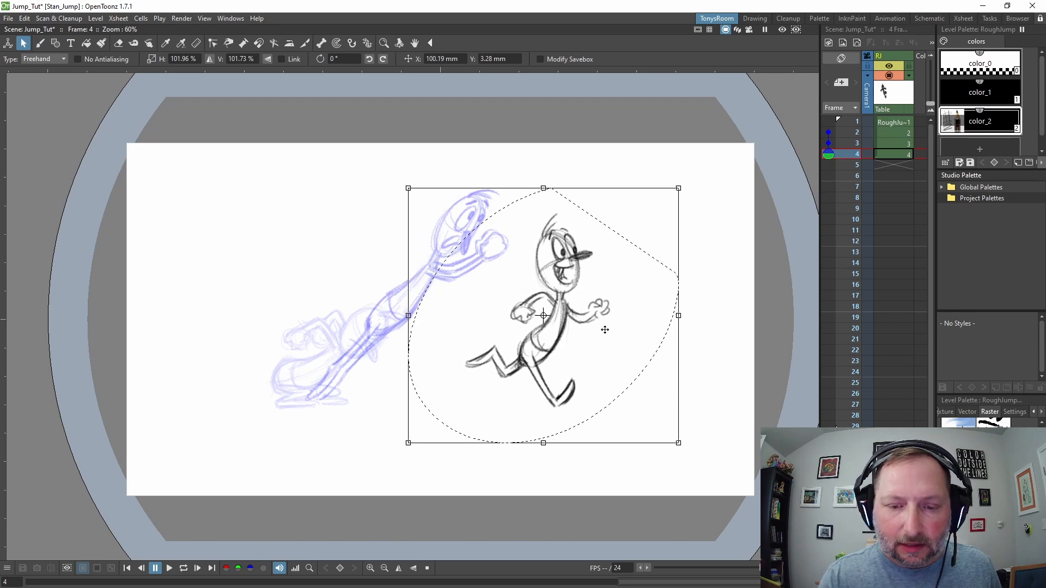
left_click(716, 295)
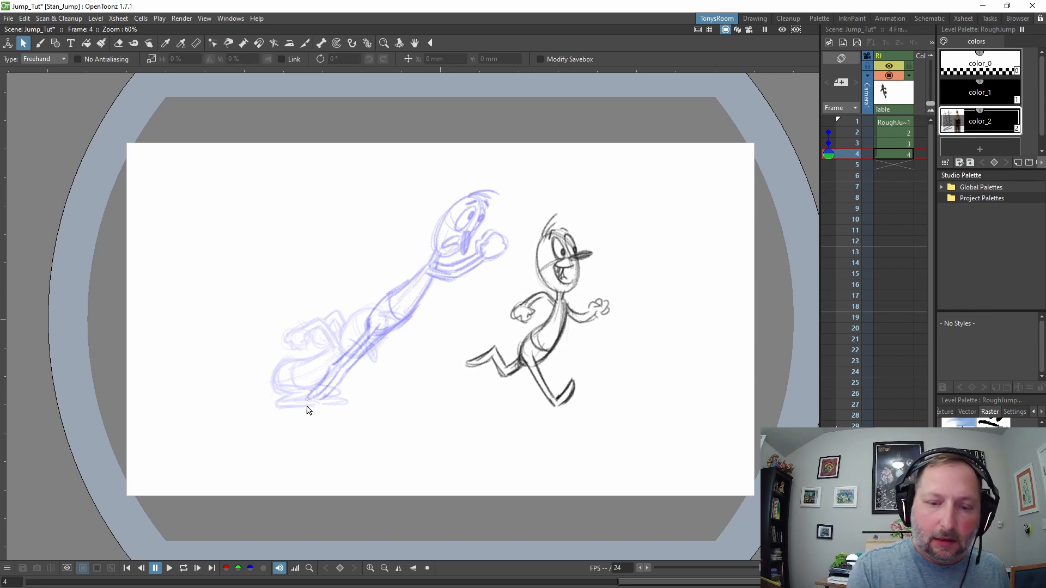
Step: Flip between frames 2, 3 and 4 to check the spacing and size of the repositioned running pose
key("comma")
key("comma")
key("period")
key("period")
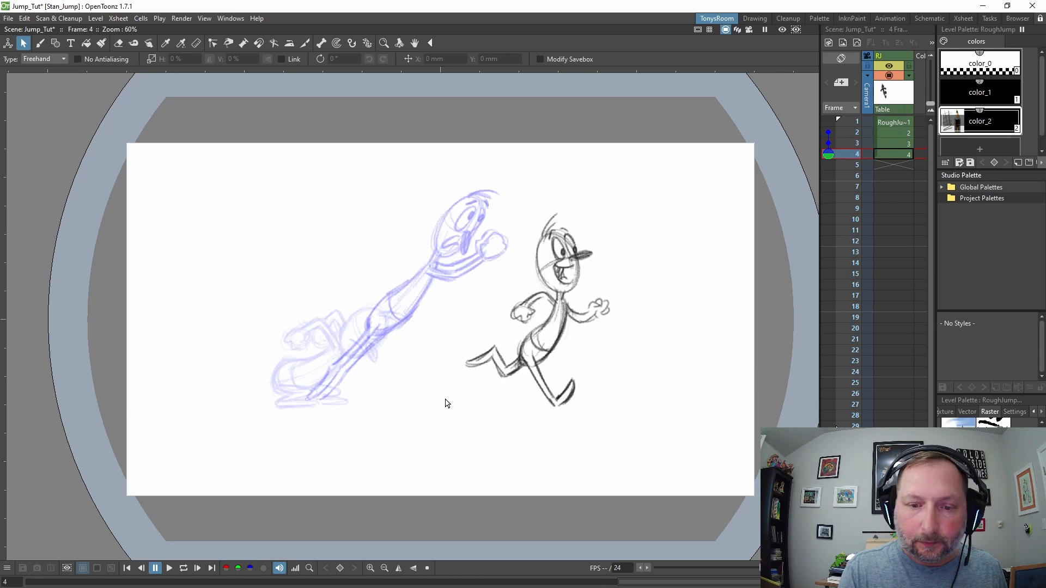
key("comma")
key("comma")
key("period")
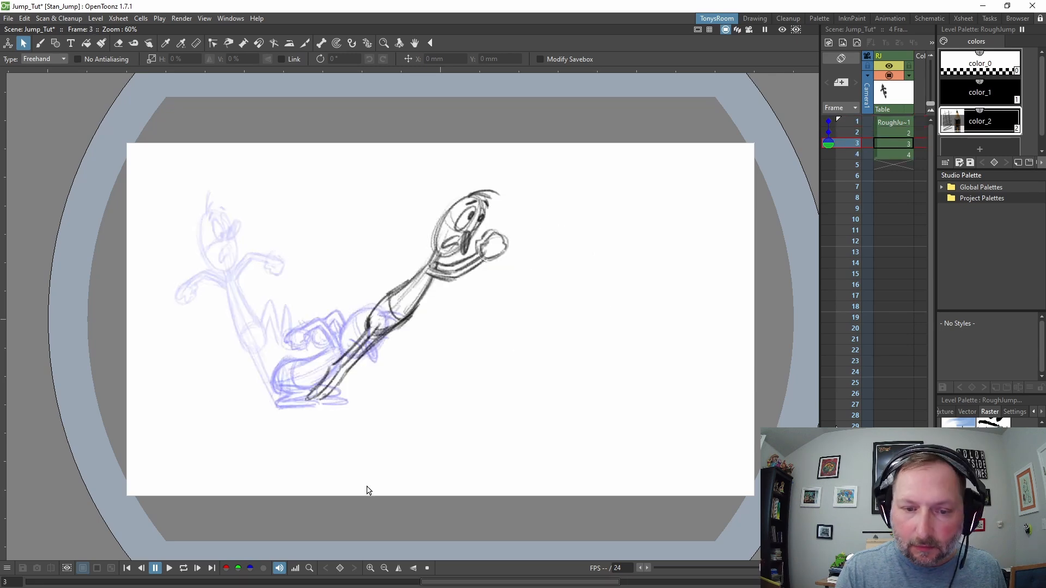
key("period")
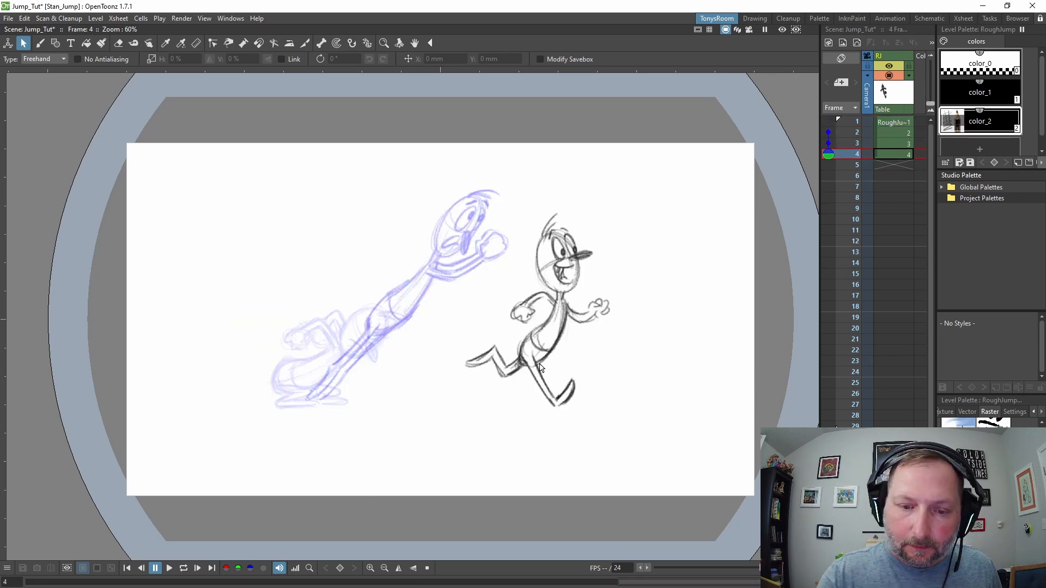
key("b")
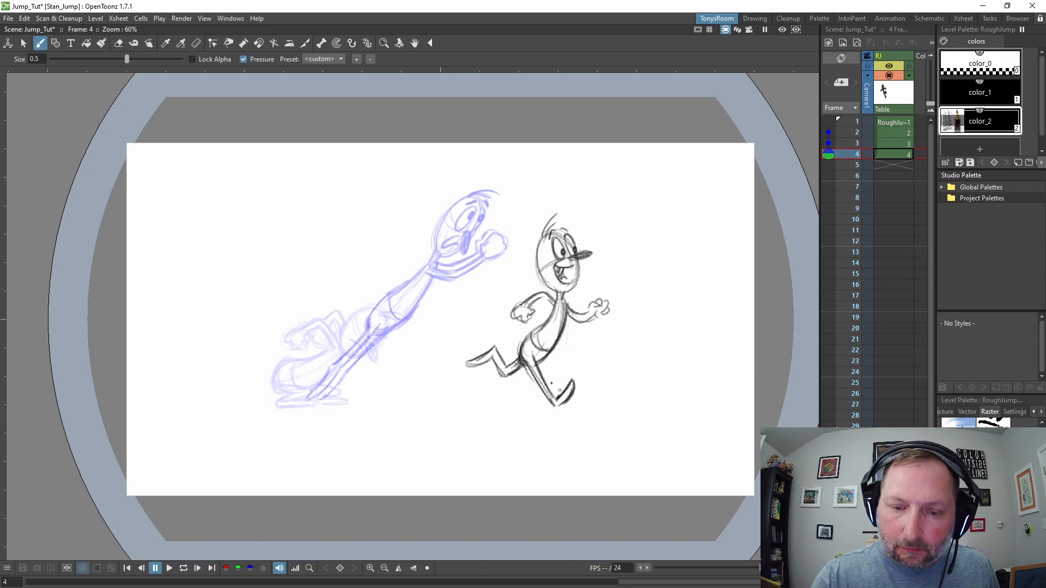
key("e")
key("comma")
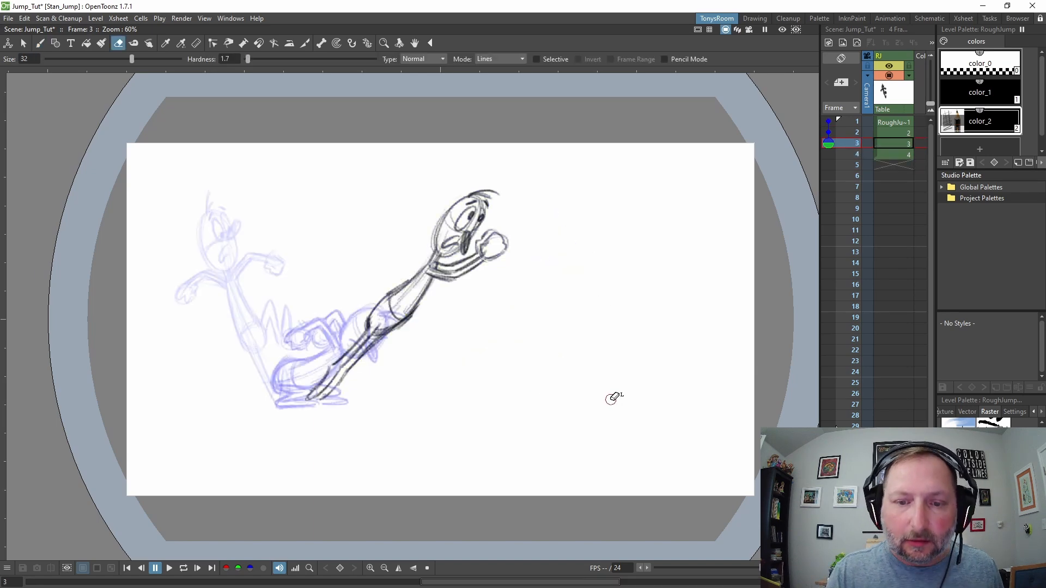
key("period")
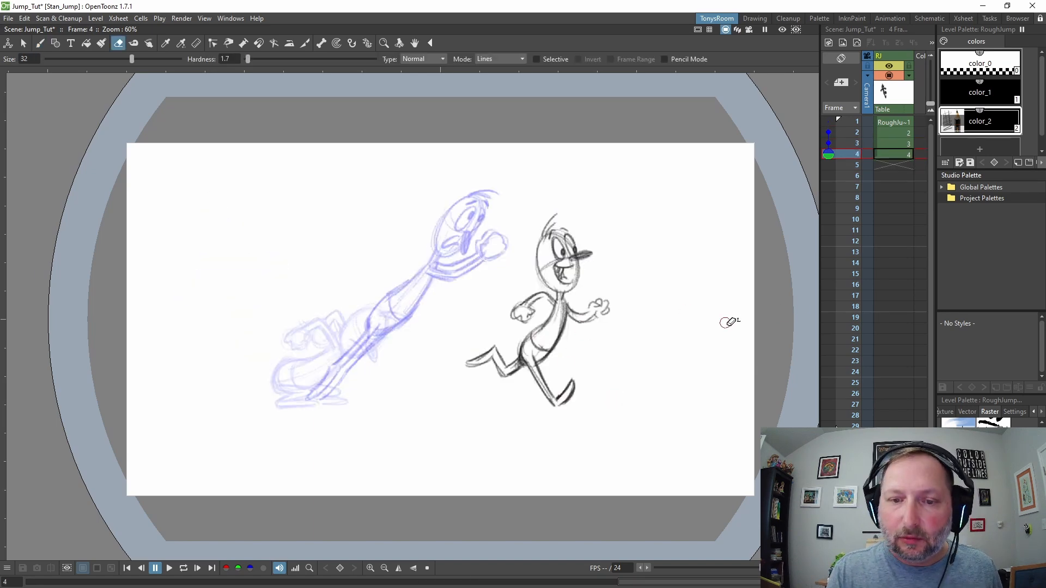
key("comma")
key("period")
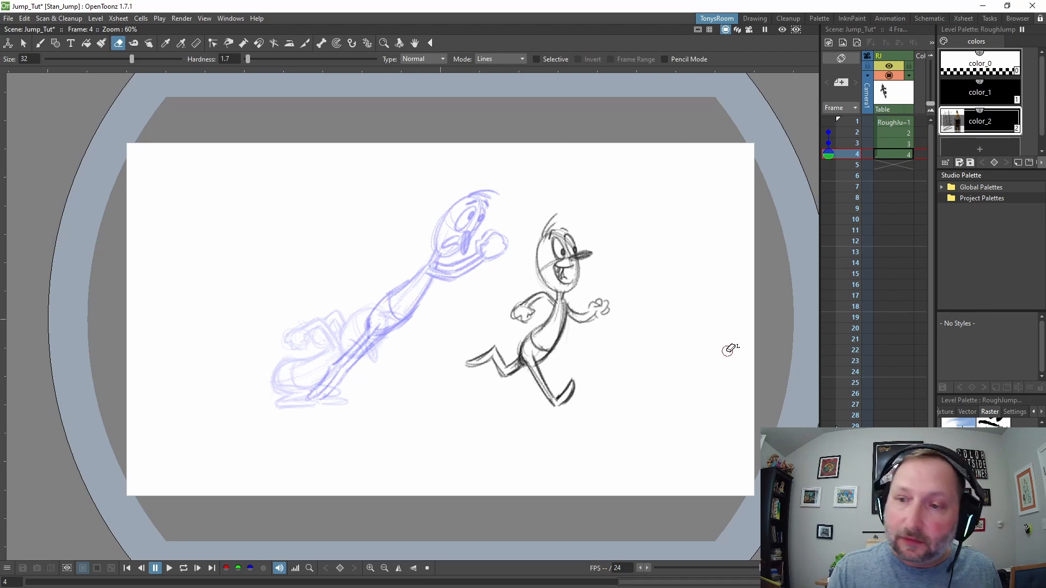
key("comma")
key("period")
Step: Create a new drawing at frame 5 with a small brush mark near the page's upper-right corner and erase the mark
key("period")
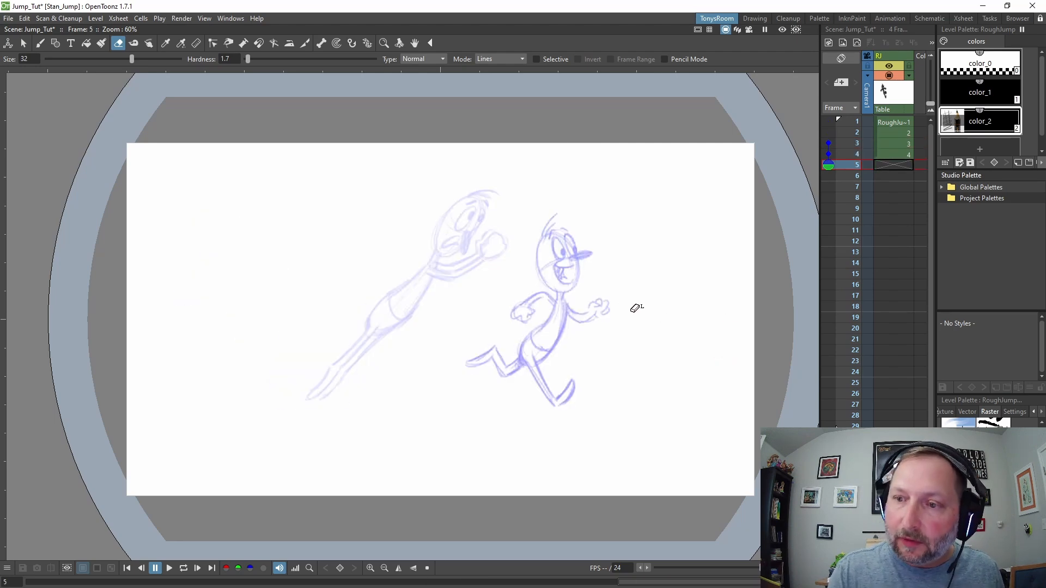
key("comma")
key("period")
key("b")
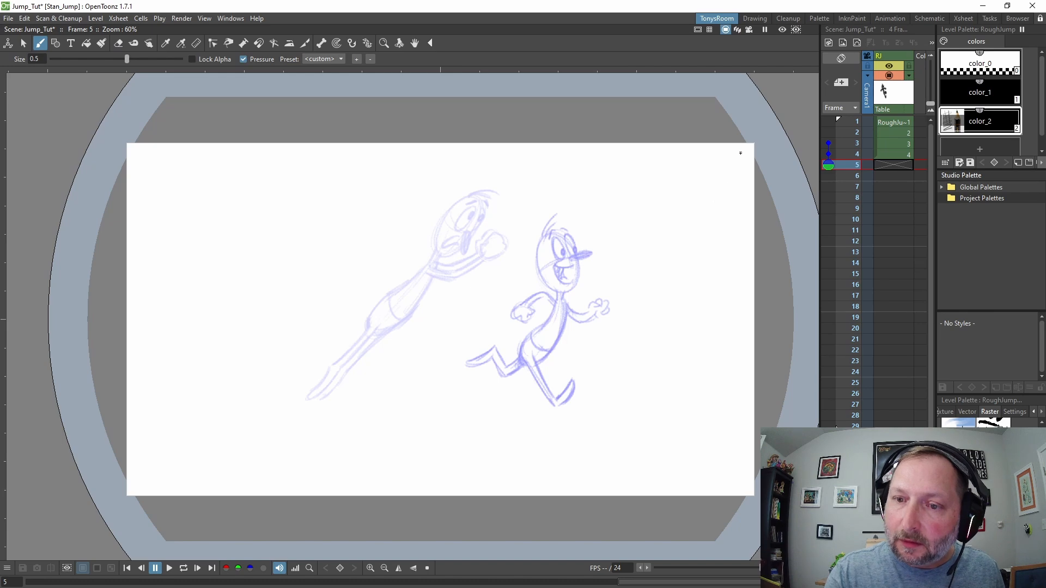
left_click(739, 159)
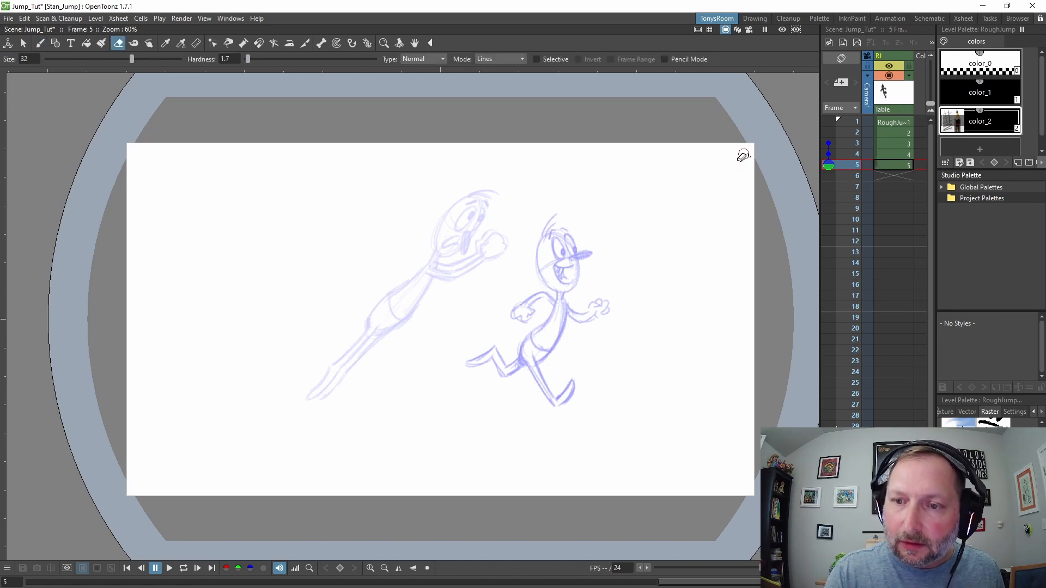
Step: Select the whole running character on frame 4 with a freehand selection and copy it
key("comma")
key("s")
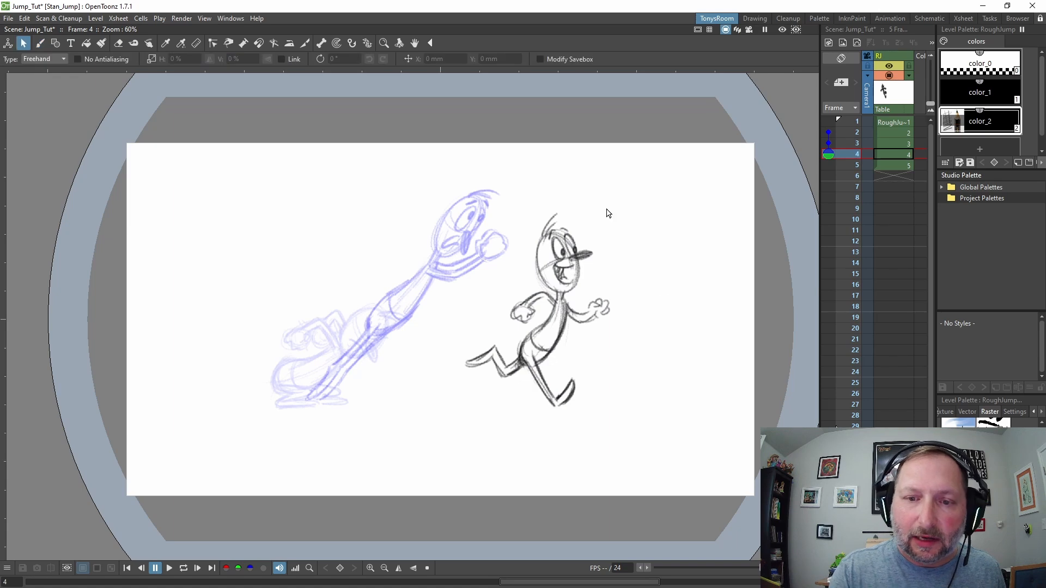
mouse_move(603, 199)
left_mouse_down()
mouse_move(619, 404)
mouse_move(579, 197)
left_mouse_up()
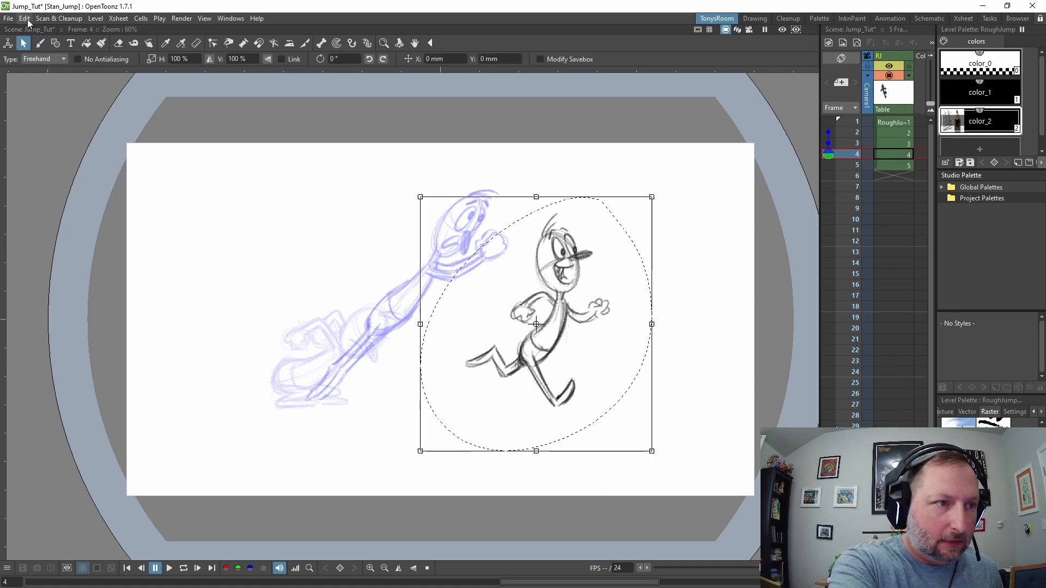
left_click(25, 18)
left_click(50, 71)
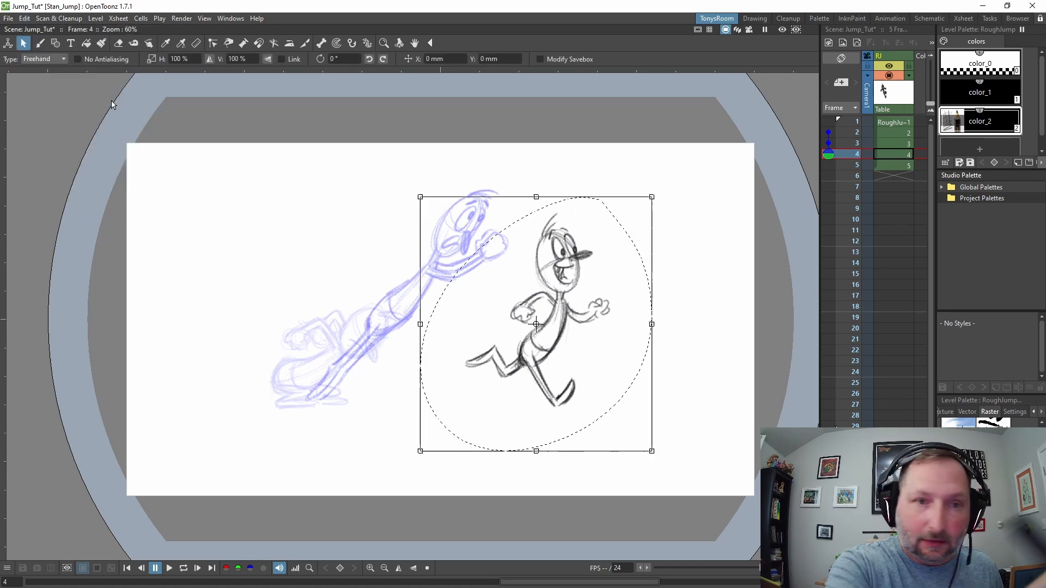
Step: Paste the copied character into frame 5 and move it about 213 mm to the right
left_click(903, 165)
key("period")
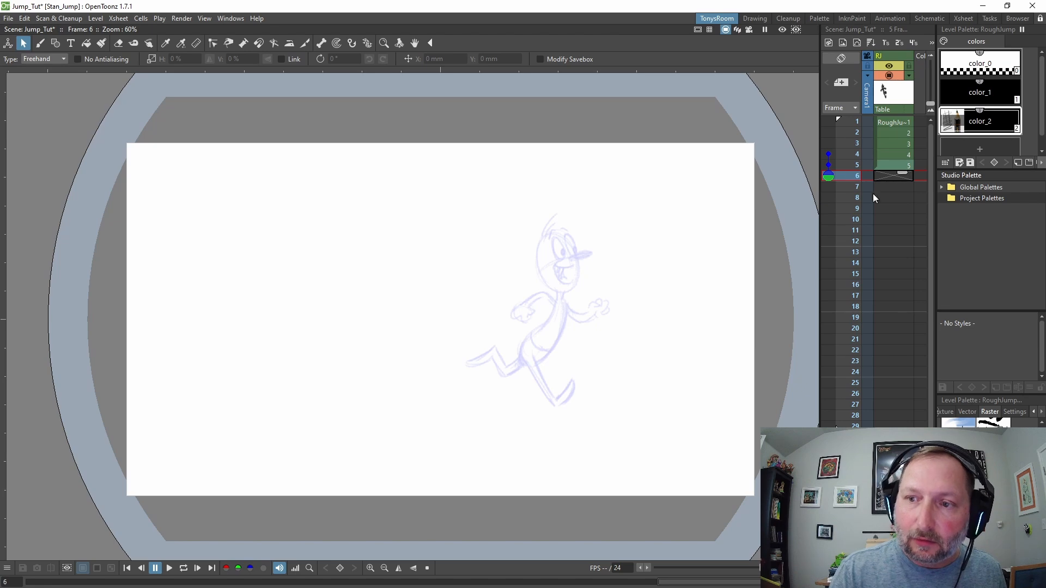
left_click(894, 167)
left_click(24, 18)
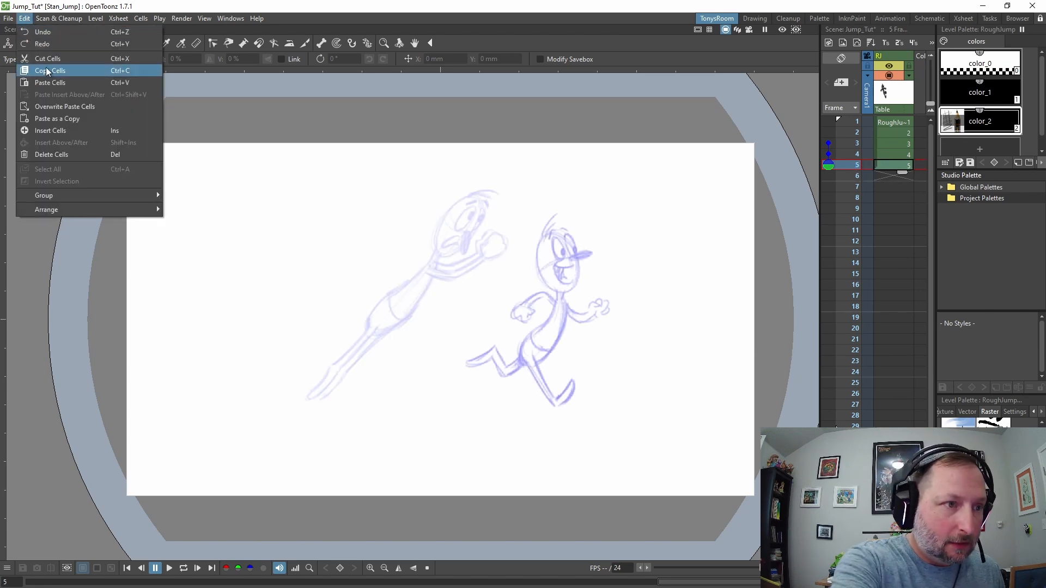
left_click(57, 82)
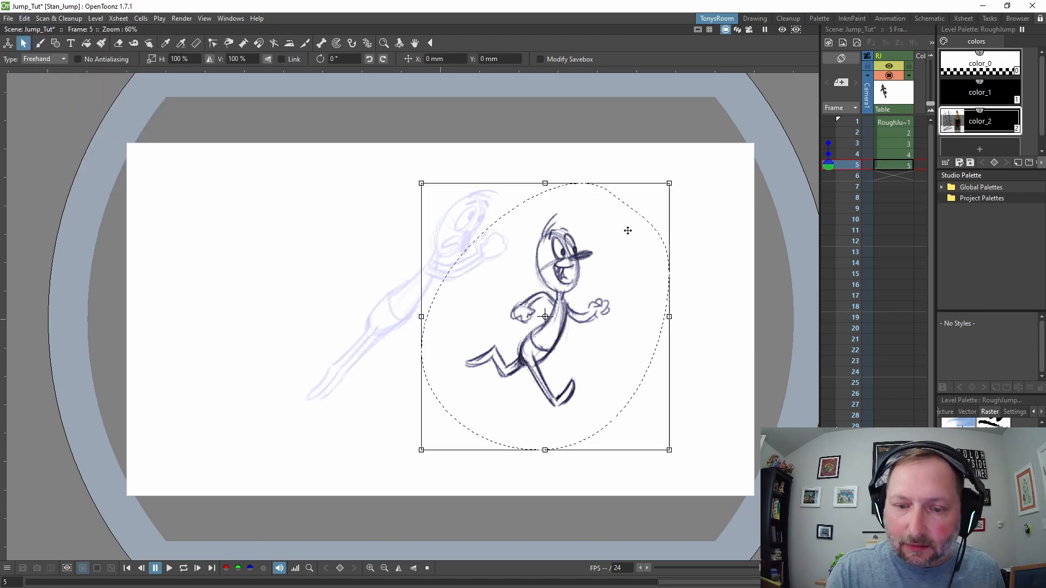
mouse_move(553, 347)
left_mouse_down()
mouse_move(765, 342)
mouse_move(703, 343)
left_mouse_up()
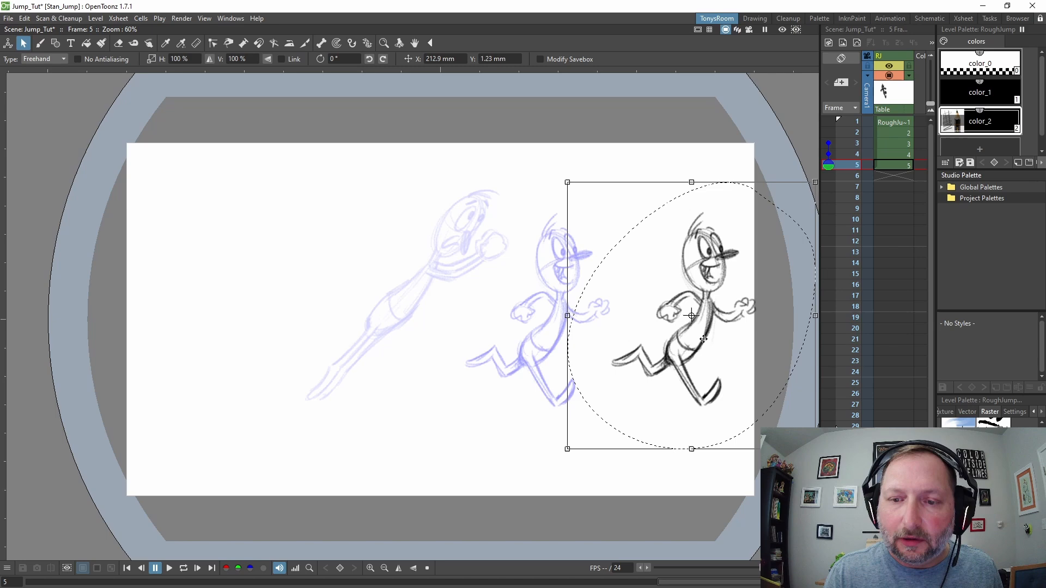
left_click(522, 455)
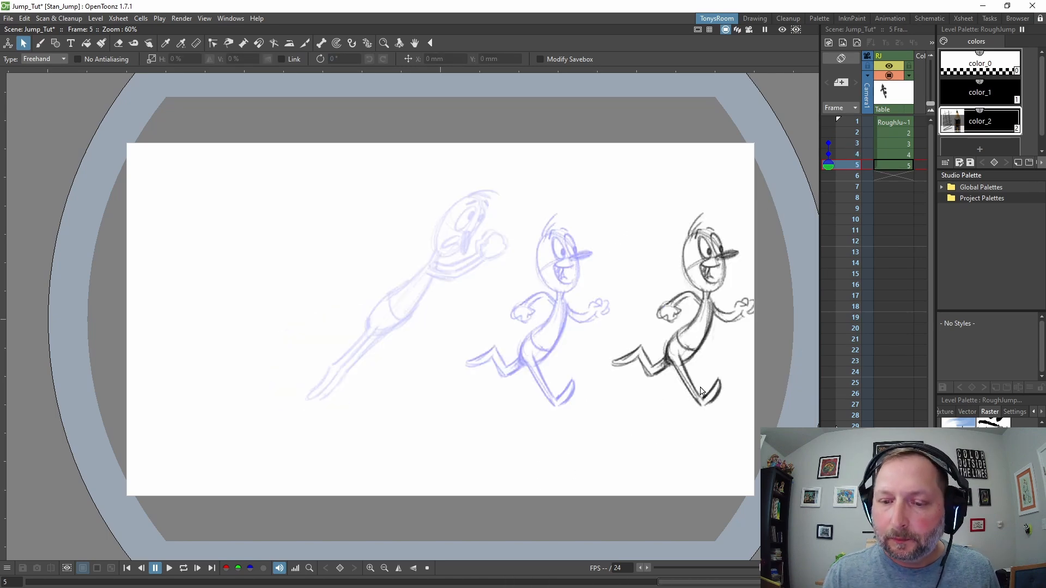
Step: Erase both arms of the frame 5 character and redraw them bent, with the front hand raised
key("space")
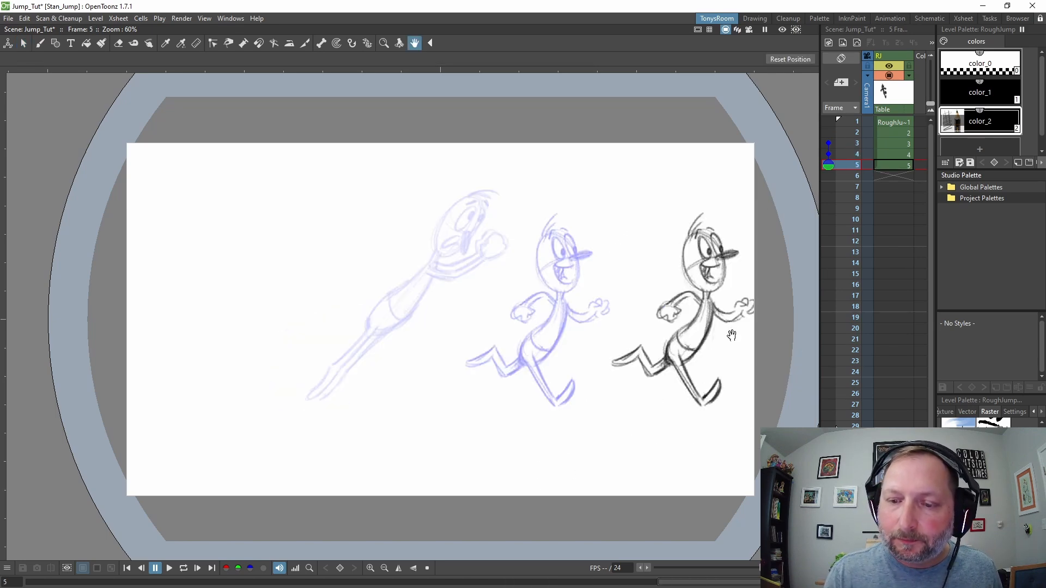
left_click_drag(730, 335, 678, 339)
key("a")
mouse_move(626, 311)
left_mouse_down()
mouse_move(610, 319)
mouse_move(643, 297)
mouse_move(668, 320)
mouse_move(700, 300)
mouse_move(691, 328)
left_mouse_up()
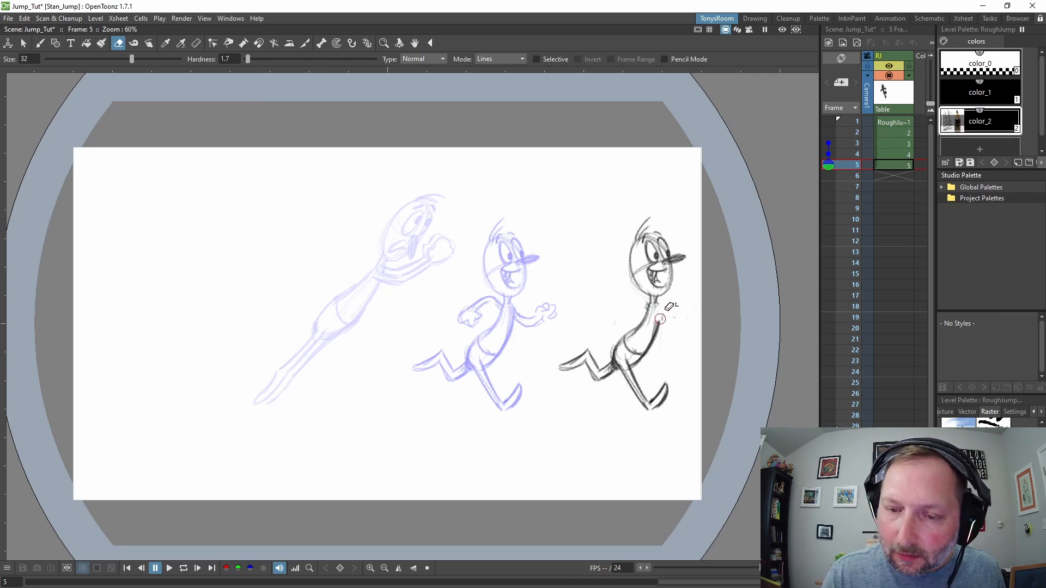
key("b")
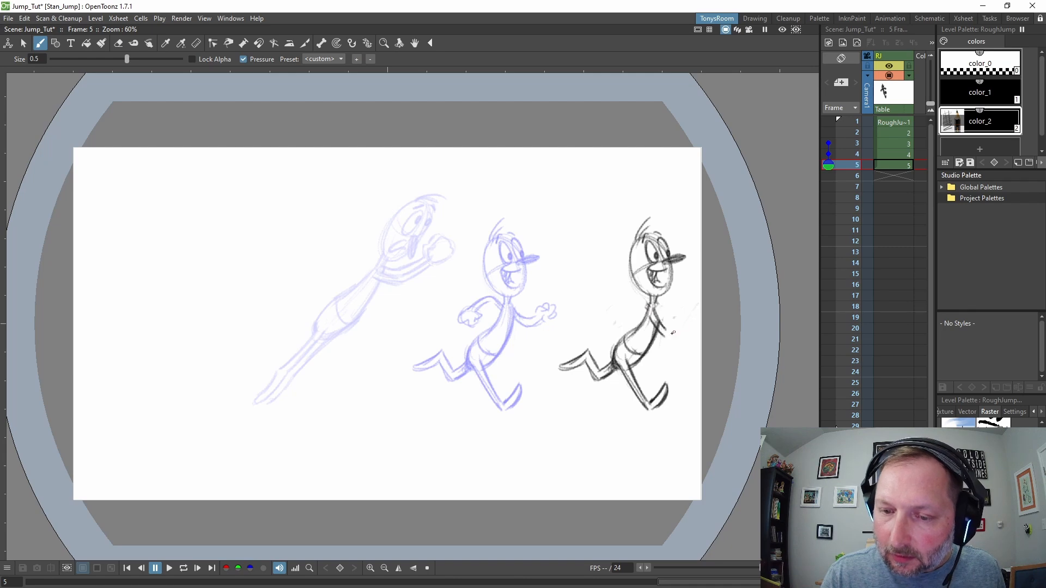
mouse_move(666, 330)
left_mouse_down()
mouse_move(685, 321)
mouse_move(676, 330)
left_mouse_up()
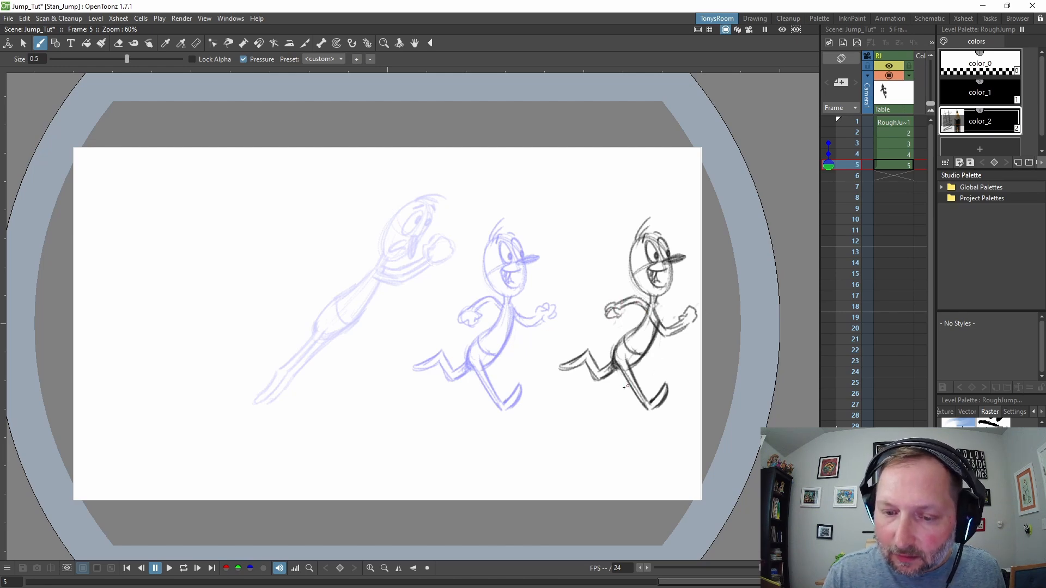
Step: Erase the hip and front leg of the frame 5 character and redraw their lines
key("e")
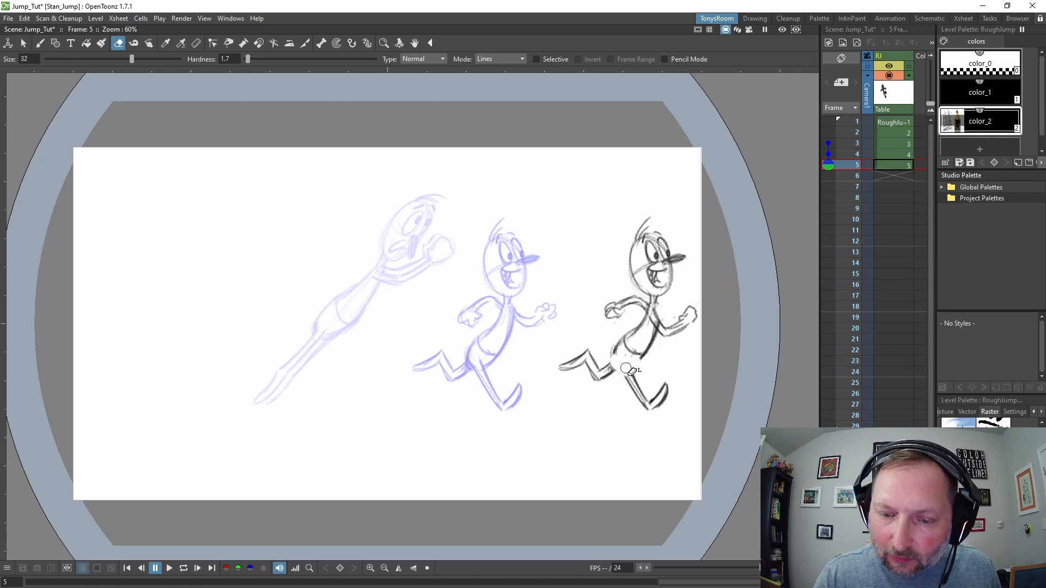
key("b")
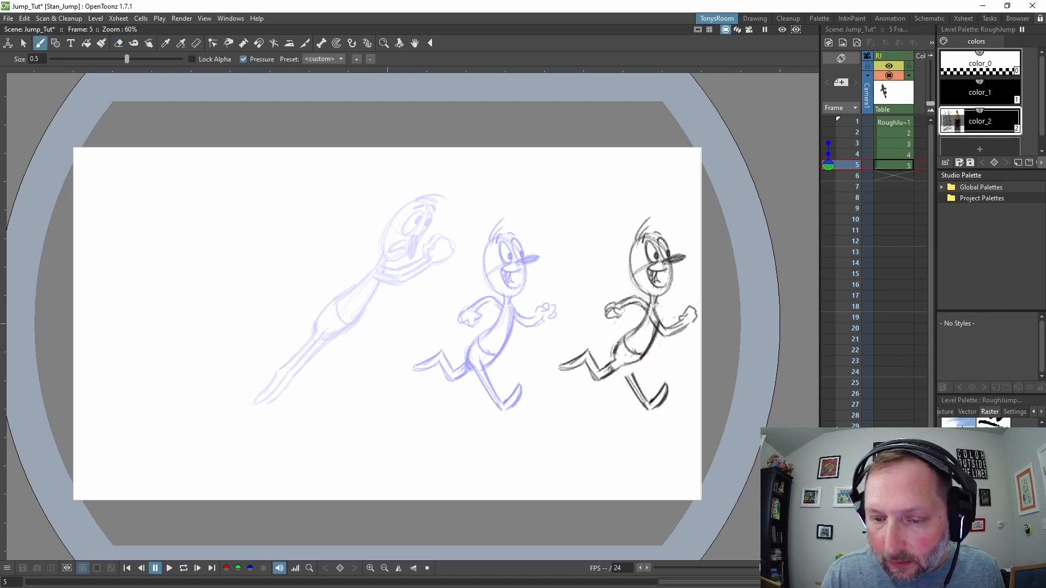
key("e")
mouse_move(622, 363)
left_mouse_down()
mouse_move(603, 368)
mouse_move(647, 397)
mouse_move(633, 376)
mouse_move(644, 400)
left_mouse_up()
key("b")
key("e")
key("b")
left_click_drag(622, 365, 645, 408)
left_click_drag(634, 372, 647, 400)
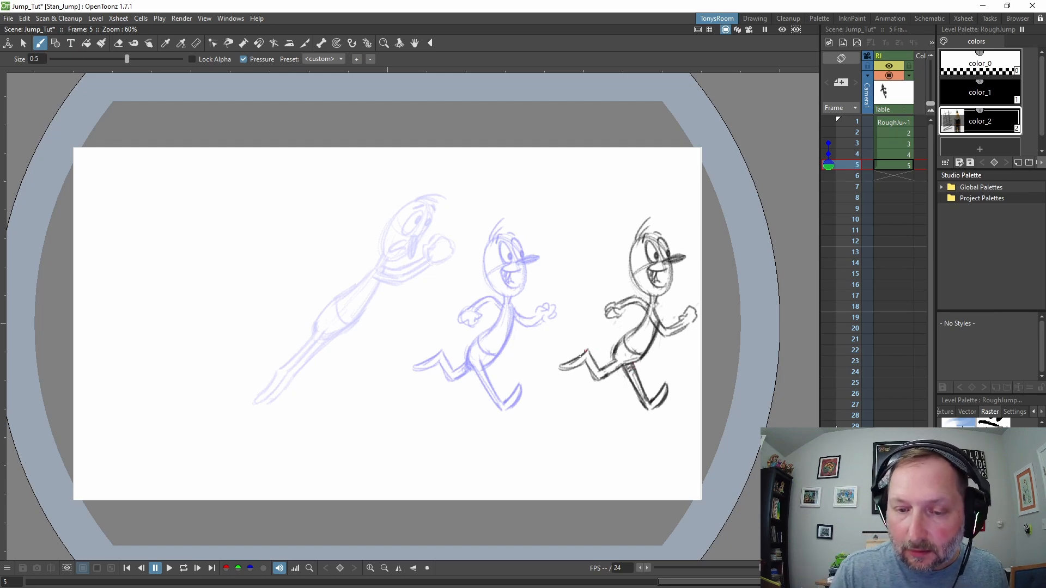
Step: Strengthen the lines of the trailing foot and leg on frame 5 and compare the pose with frame 4
left_click_drag(581, 355, 559, 368)
mouse_move(591, 350)
left_mouse_down()
mouse_move(567, 366)
mouse_move(579, 366)
left_mouse_up()
mouse_move(586, 360)
left_mouse_down()
mouse_move(593, 375)
mouse_move(614, 358)
left_mouse_up()
key("comma")
key("period")
key("comma")
key("period")
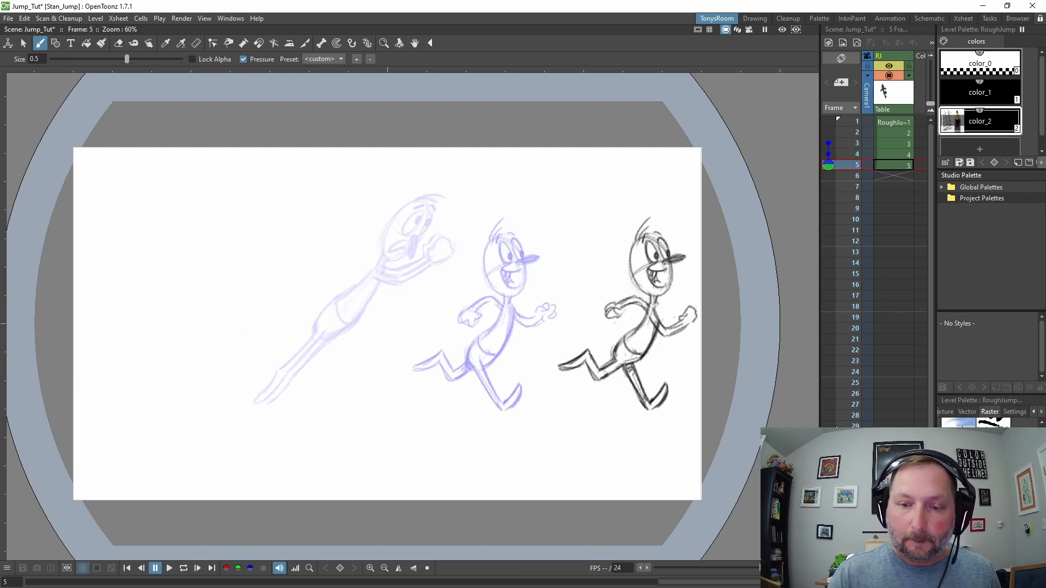
key("a")
key("b")
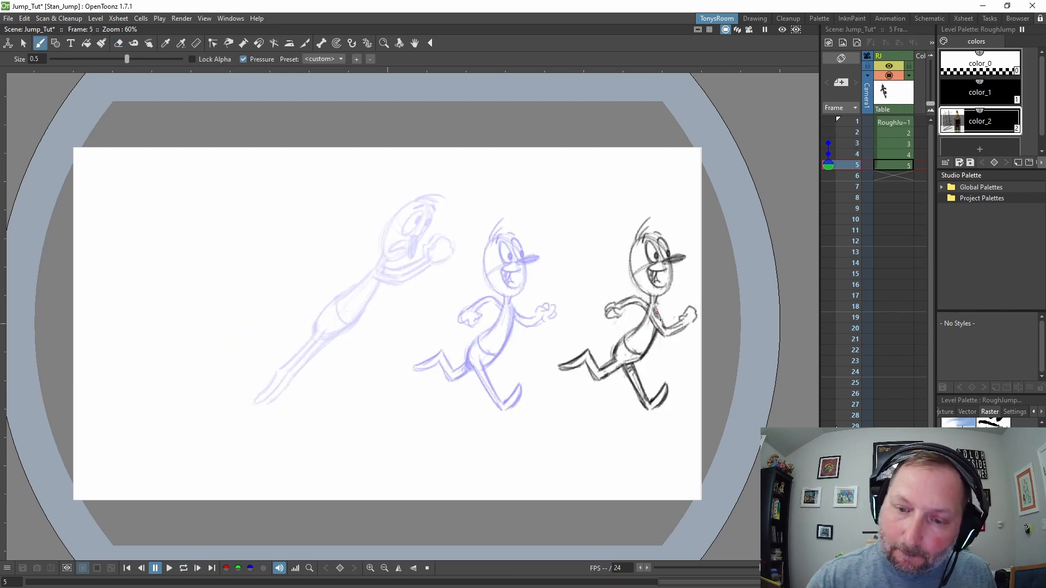
Step: Flip back and forth through the frames up to frame 5 to check how the jump flows into the run
key("comma")
key("period")
key("comma")
key("comma")
key("comma")
key("comma")
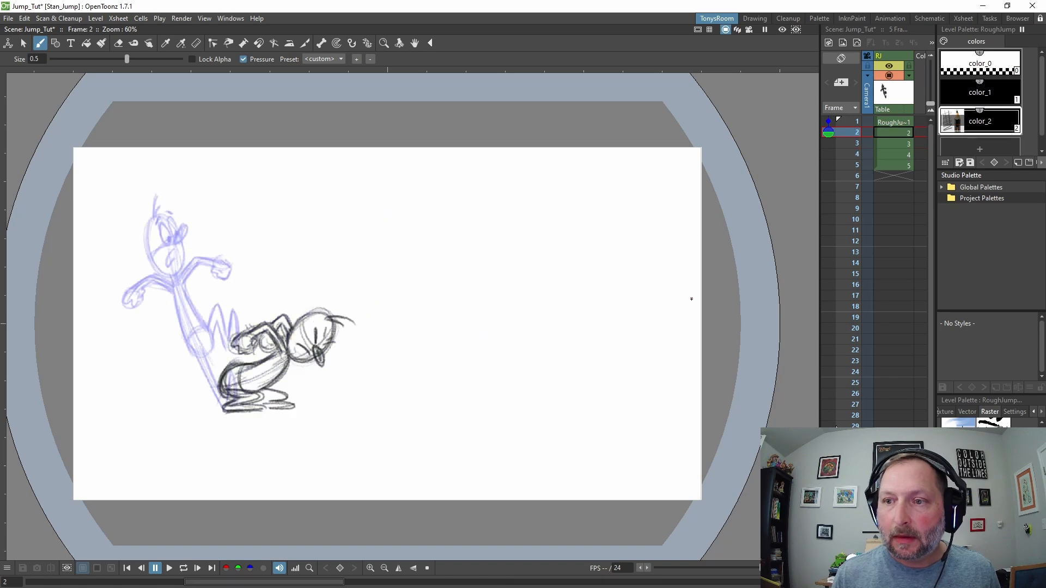
key("period")
key("period")
key("period")
key("period")
key("comma")
key("comma")
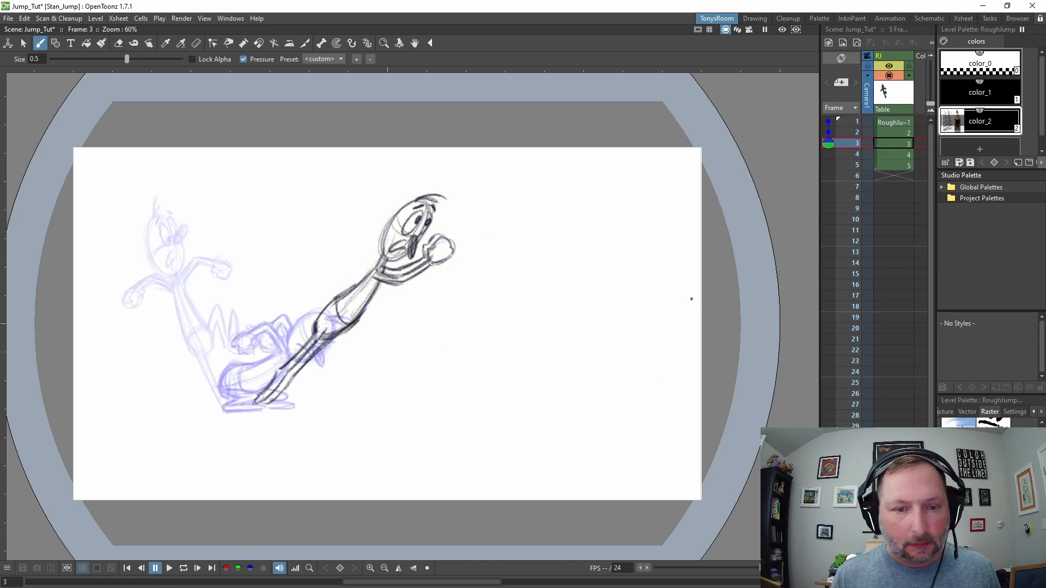
key("period")
key("period")
key("comma")
key("comma")
key("comma")
key("period")
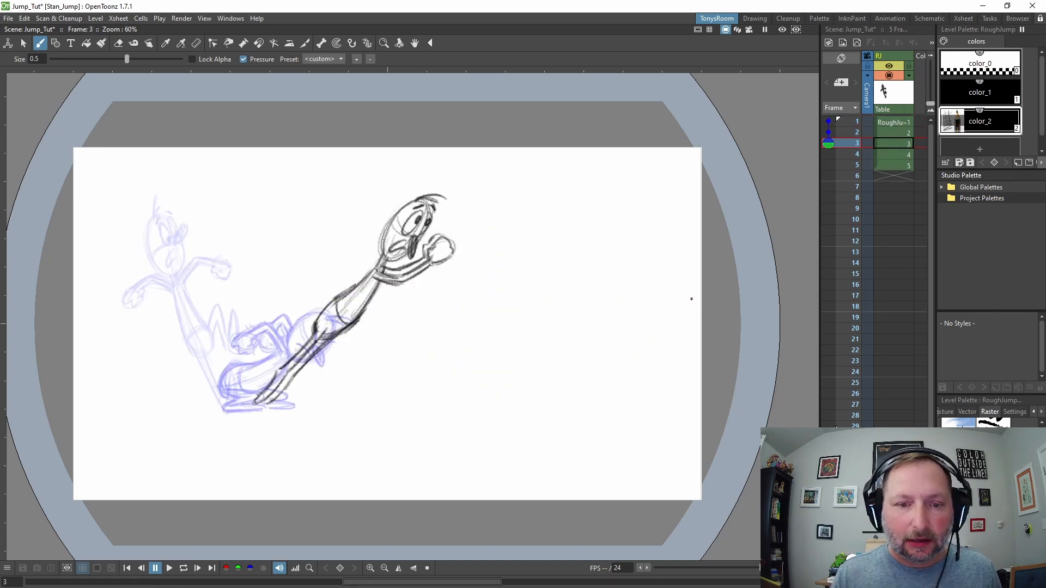
key("period")
key("comma")
key("comma")
key("period")
key("period")
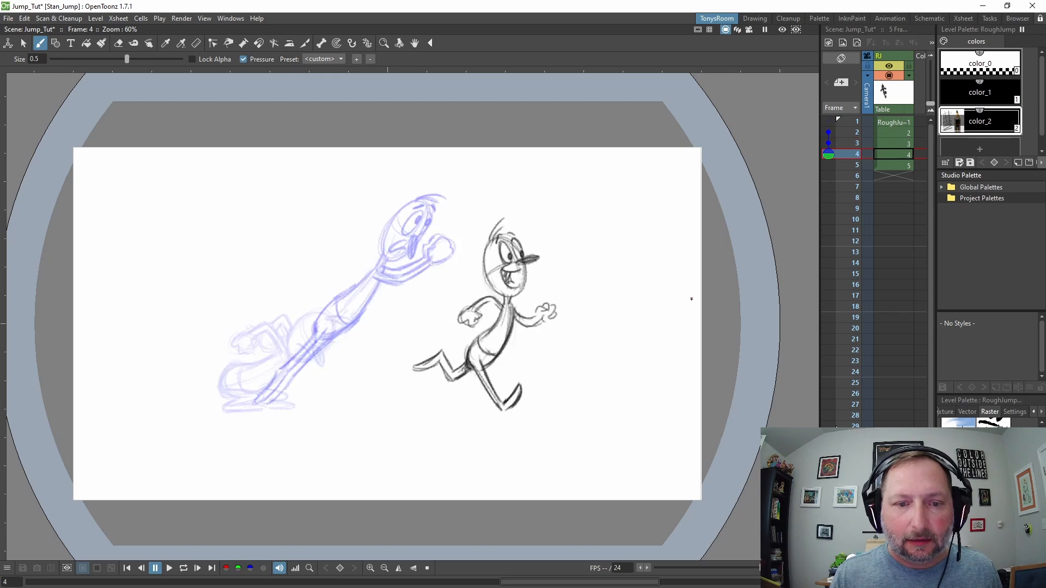
Step: Flip between frames 3, 4 and 5 to examine the transition from the stretched jump pose into the run
key("comma")
key("comma")
key("period")
key("period")
key("comma")
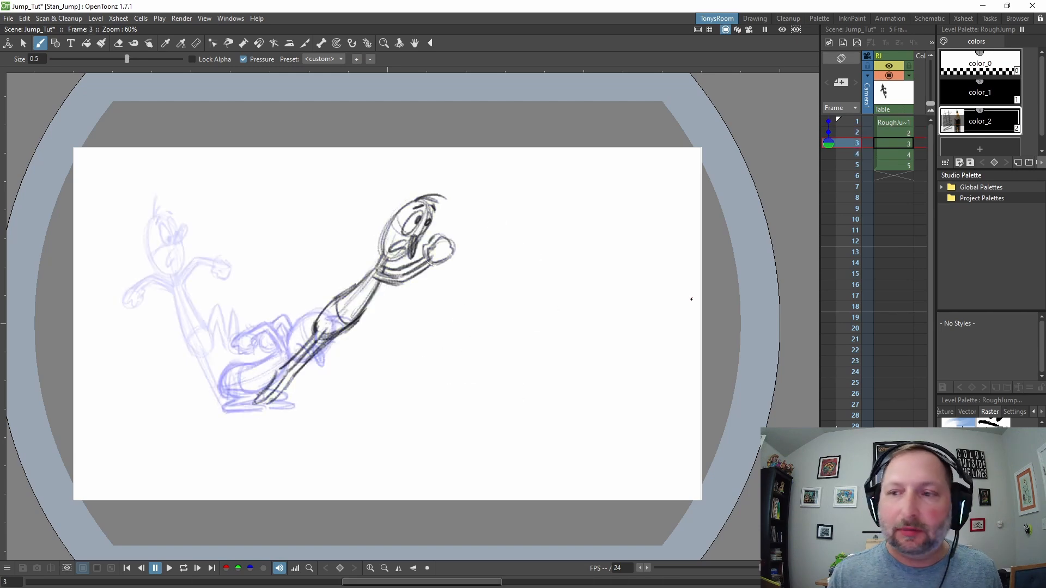
key("period")
key("comma")
key("period")
key("comma")
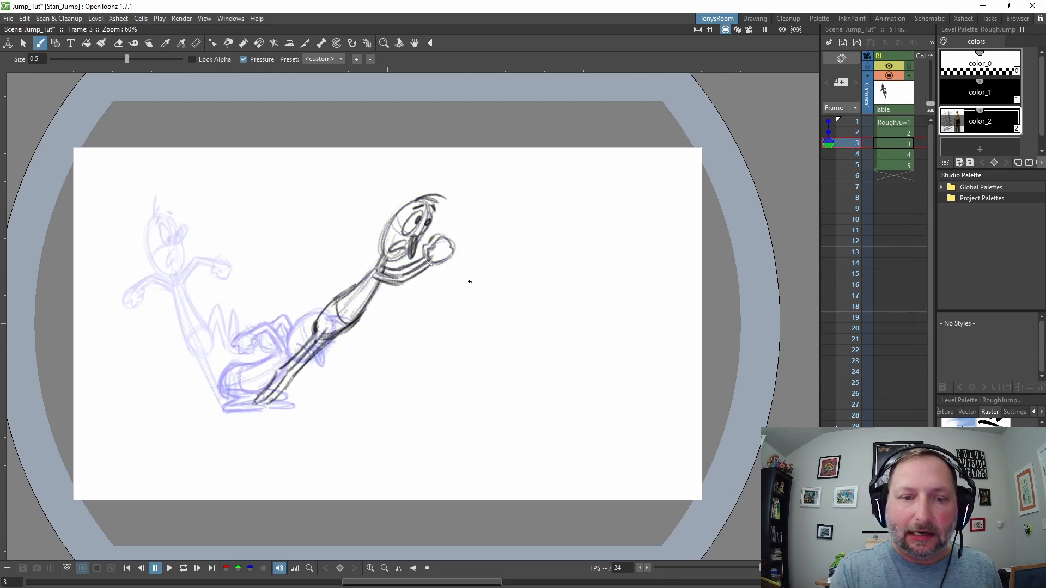
key("period")
key("comma")
key("period")
key("comma")
key("period")
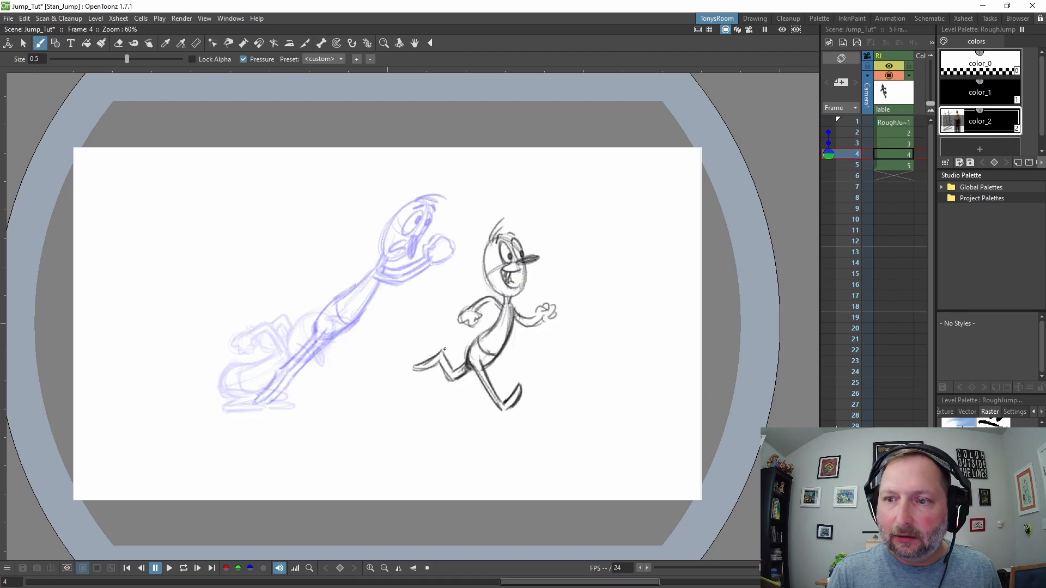
key("comma")
key("period")
key("comma")
key("period")
key("comma")
key("period")
key("comma")
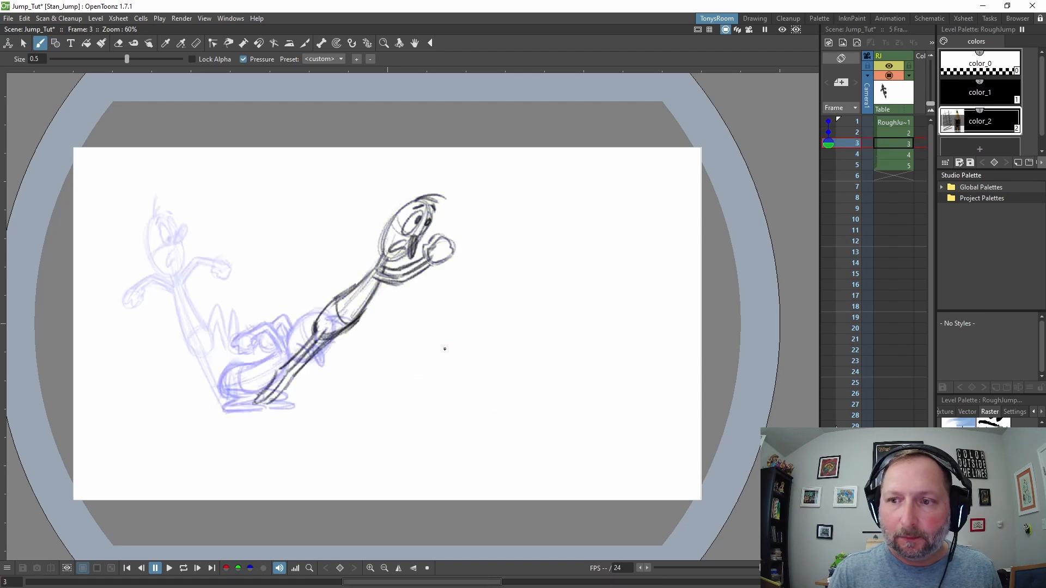
key("period")
key("comma")
Step: Insert a hold of drawing 3 at frame 4, shift the run poses down to frames 5 and 6, and check the change
key("apostrophe")
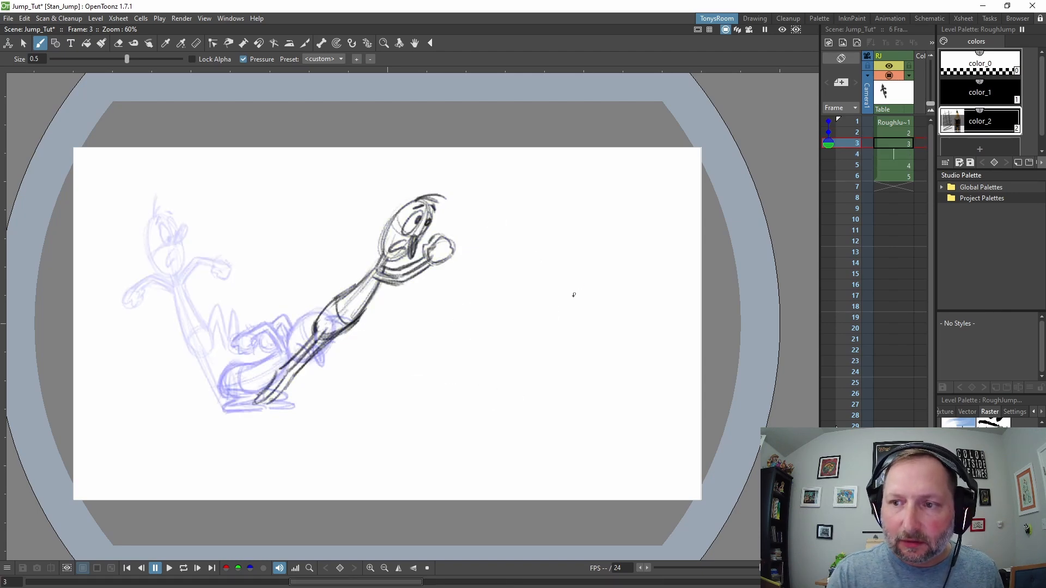
key("period")
key("comma")
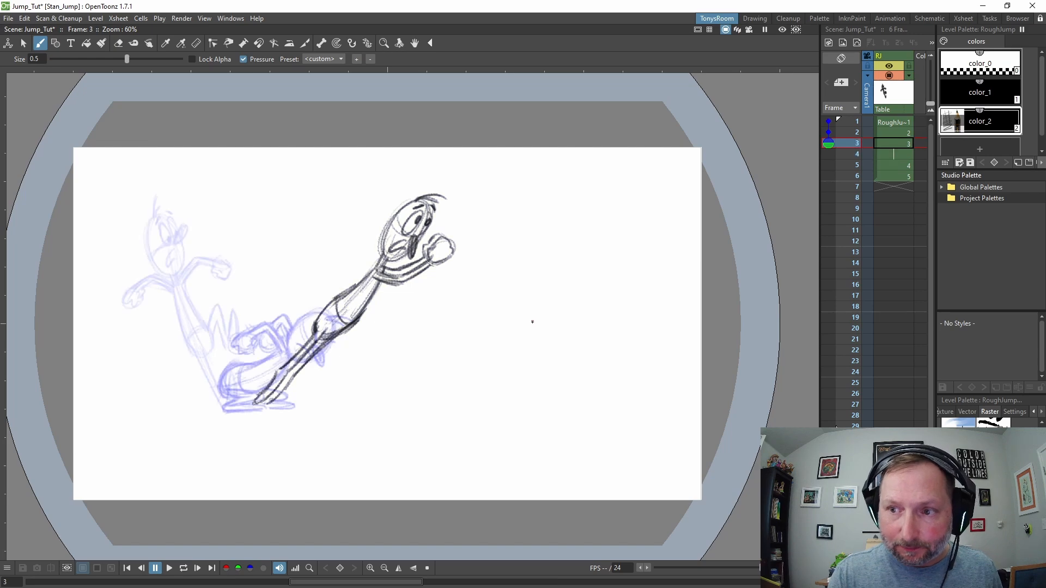
key("period")
key("comma")
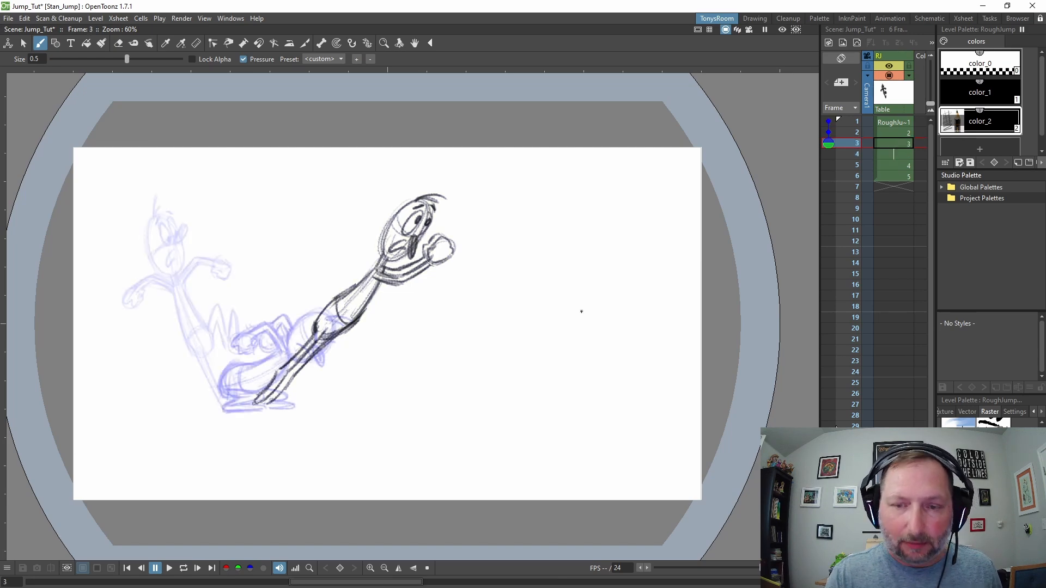
key("period")
key("period")
key("comma")
key("comma")
key("period")
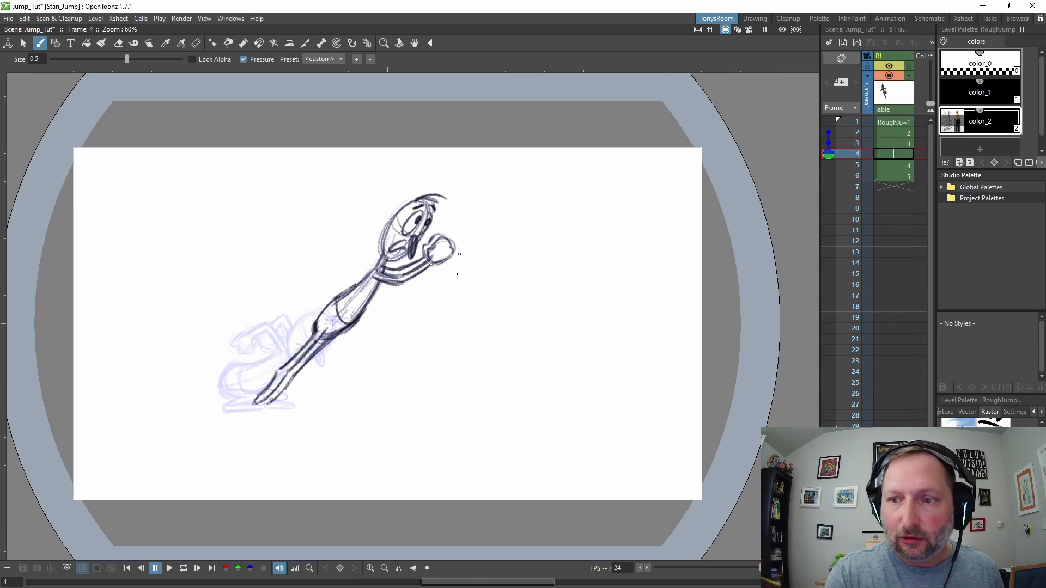
Step: On frame 4, set the onion skin to show only the previous and next frames, and compare with frame 3
left_click(828, 133)
left_click(828, 165)
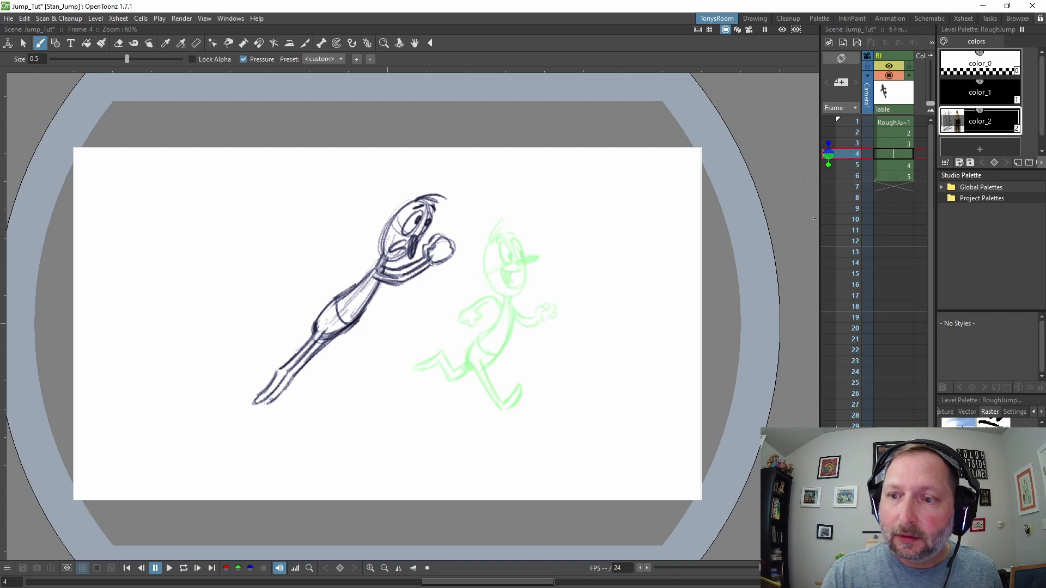
key("comma")
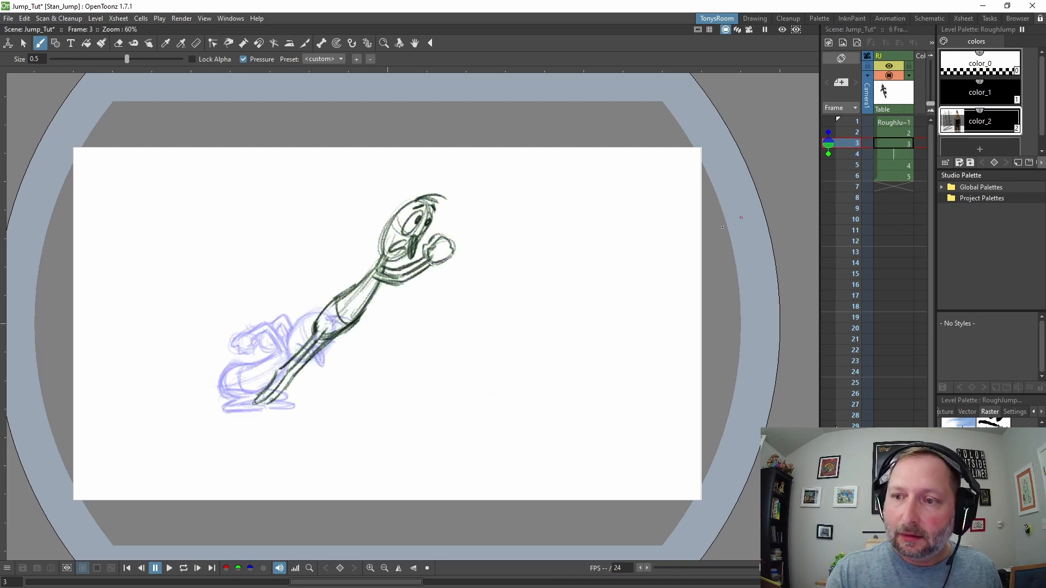
key("period")
key("comma")
key("period")
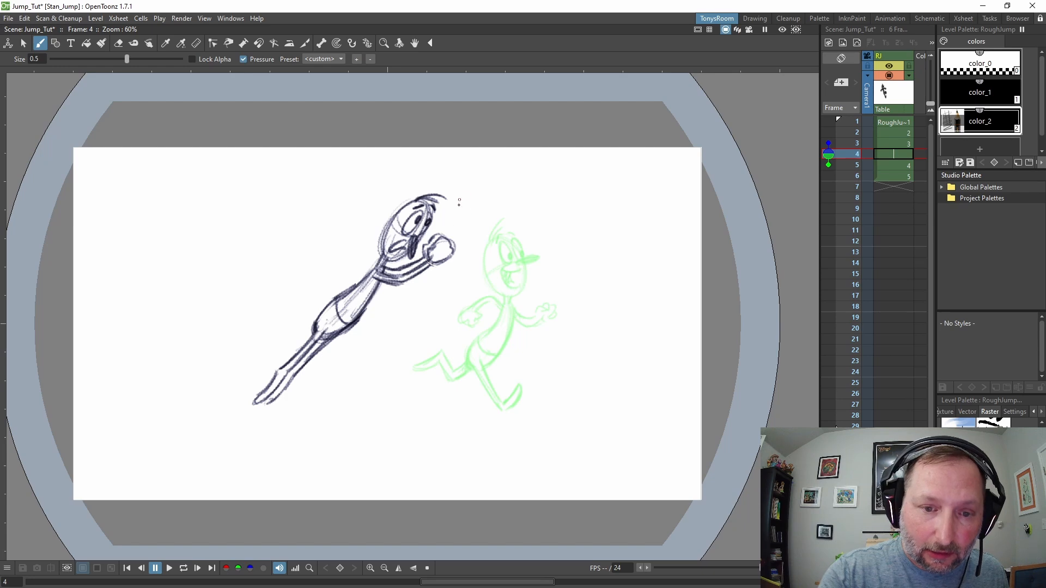
Step: Sketch an upright oval head between the jump and run poses on frame 4, adding guide lines, open mouth and eyes
mouse_move(459, 203)
left_mouse_down()
mouse_move(475, 240)
mouse_move(439, 219)
mouse_move(461, 184)
mouse_move(477, 239)
mouse_move(454, 255)
mouse_move(444, 203)
mouse_move(456, 186)
mouse_move(492, 215)
mouse_move(449, 224)
mouse_move(482, 222)
mouse_move(479, 199)
left_mouse_up()
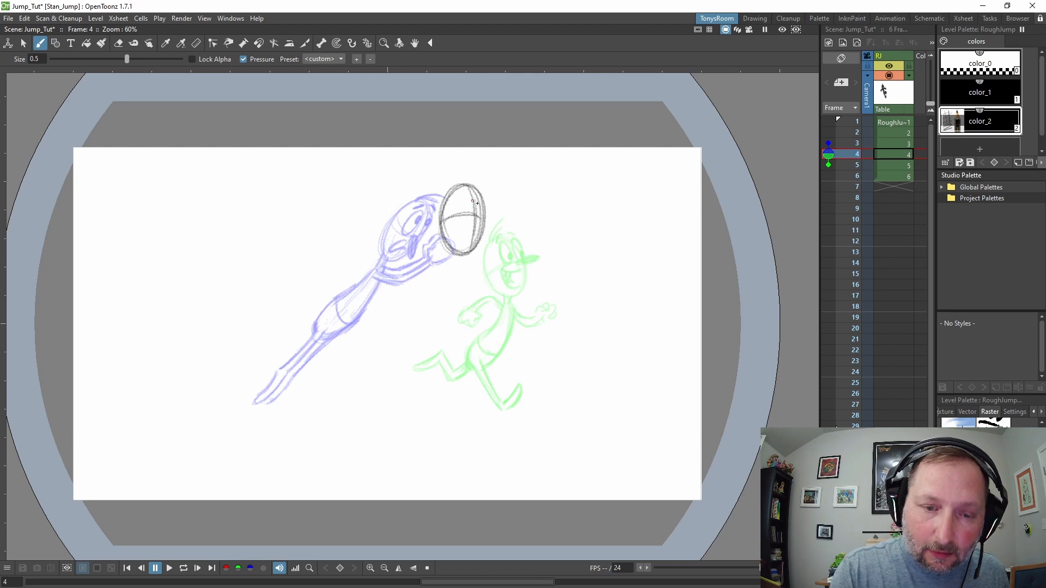
left_click_drag(451, 221, 467, 242)
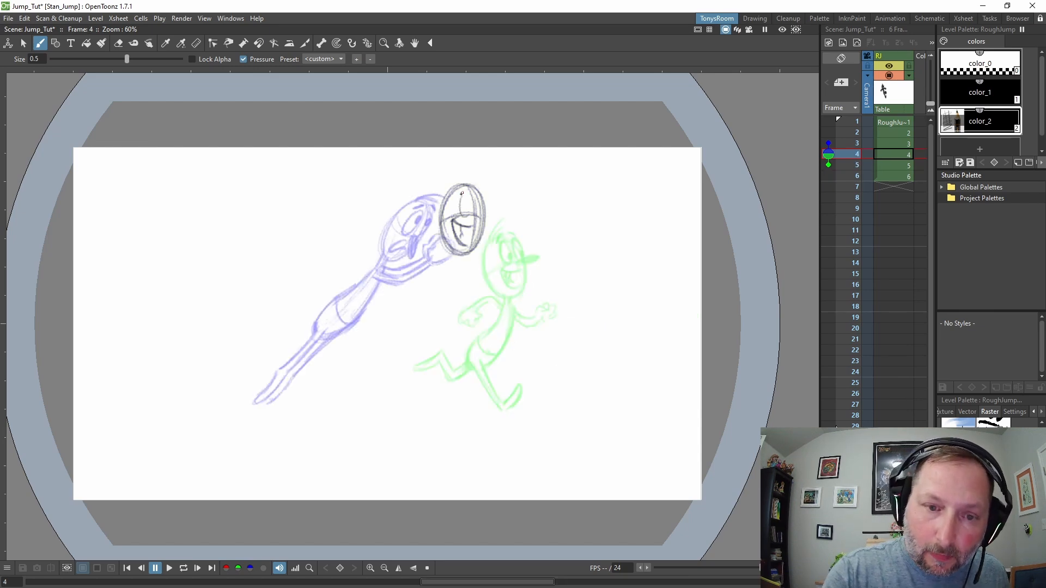
mouse_move(462, 193)
left_mouse_down()
mouse_move(482, 206)
mouse_move(478, 189)
mouse_move(482, 190)
left_mouse_up()
key("comma")
key("period")
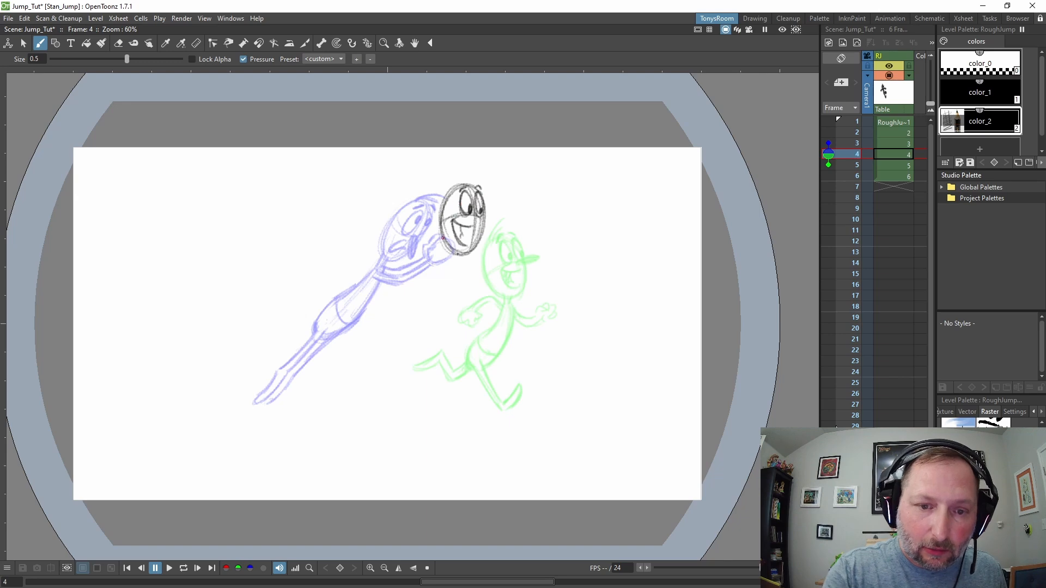
Step: Clean up the smiling mouth on frame 4 and draw short neck lines under the head, erasing the stray marks
key("a")
left_click_drag(474, 229, 470, 241)
key("b")
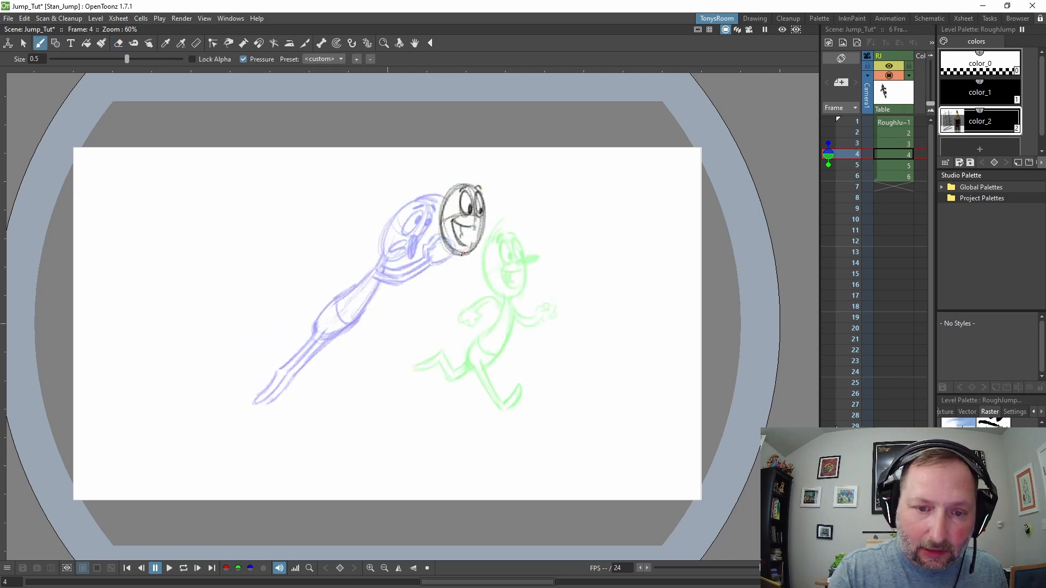
key("comma")
key("period")
key("a")
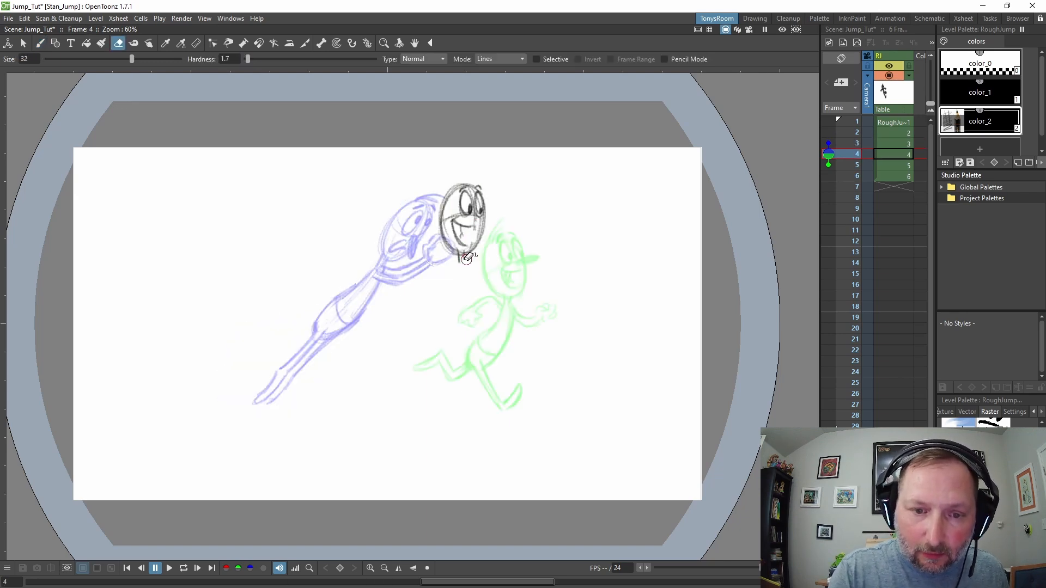
left_click_drag(463, 257, 464, 262)
key("b")
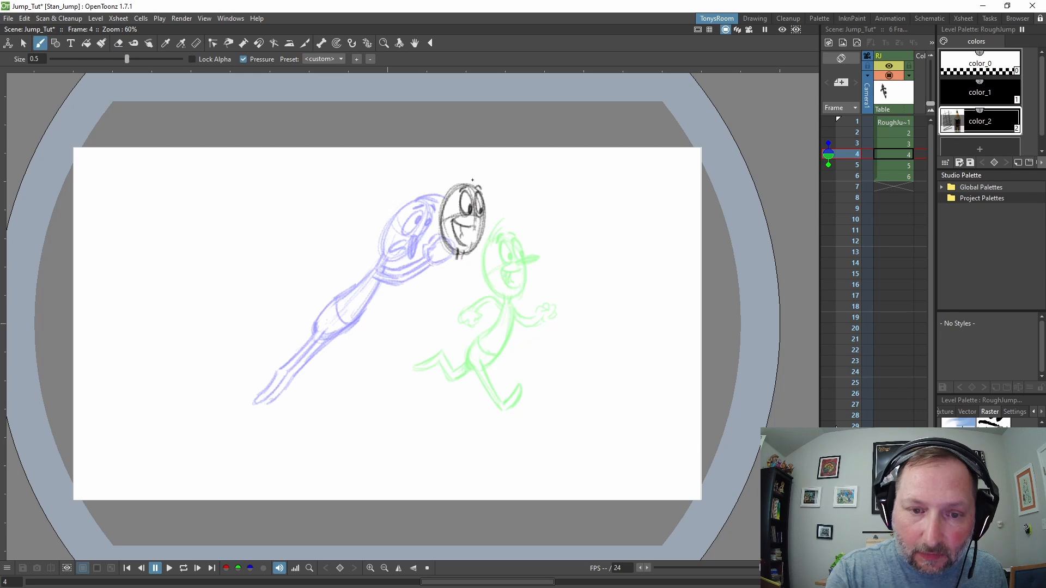
Step: Draw the curved torso and rounded hips below the frame 4 head, checking the pose against frame 3
left_click_drag(463, 194, 430, 325)
key("comma")
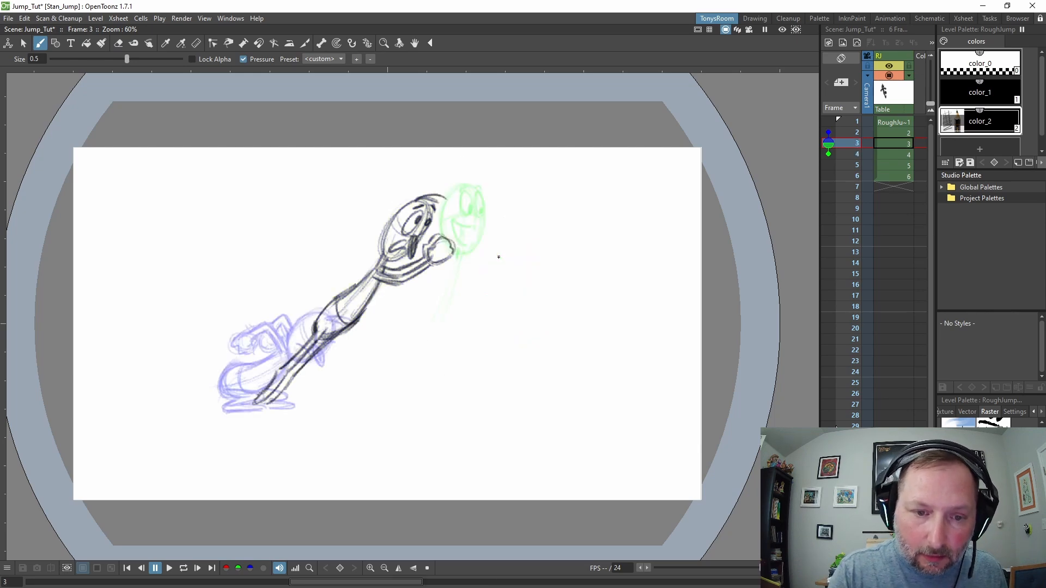
key("period")
key("comma")
key("period")
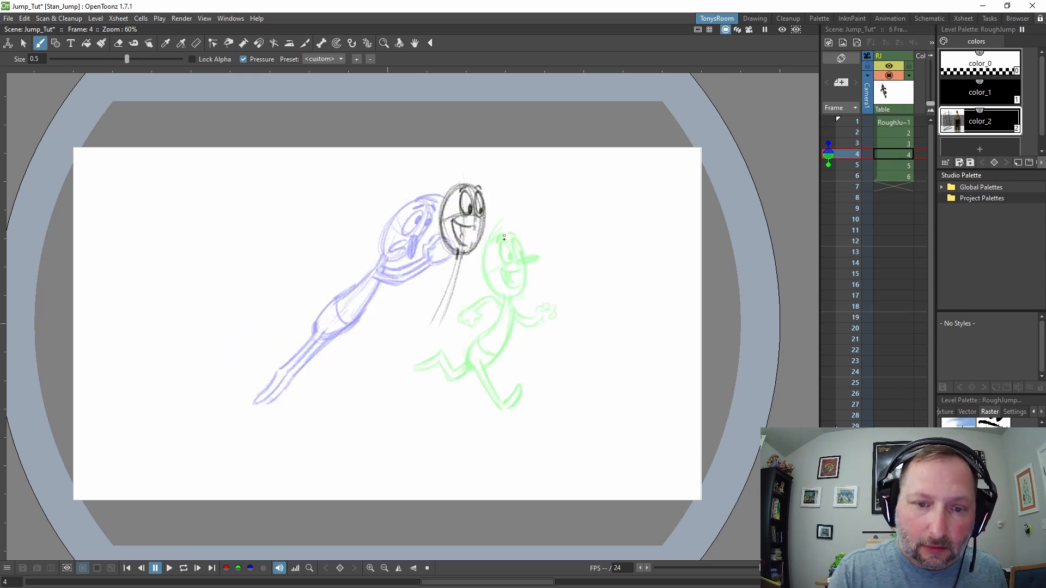
mouse_move(456, 256)
left_mouse_down()
mouse_move(427, 296)
mouse_move(455, 308)
mouse_move(458, 286)
mouse_move(453, 311)
mouse_move(458, 291)
mouse_move(443, 283)
mouse_move(415, 312)
mouse_move(426, 319)
mouse_move(462, 260)
mouse_move(431, 329)
left_mouse_up()
mouse_move(447, 279)
left_mouse_down()
mouse_move(419, 322)
mouse_move(452, 314)
mouse_move(419, 324)
left_mouse_up()
key("comma")
key("period")
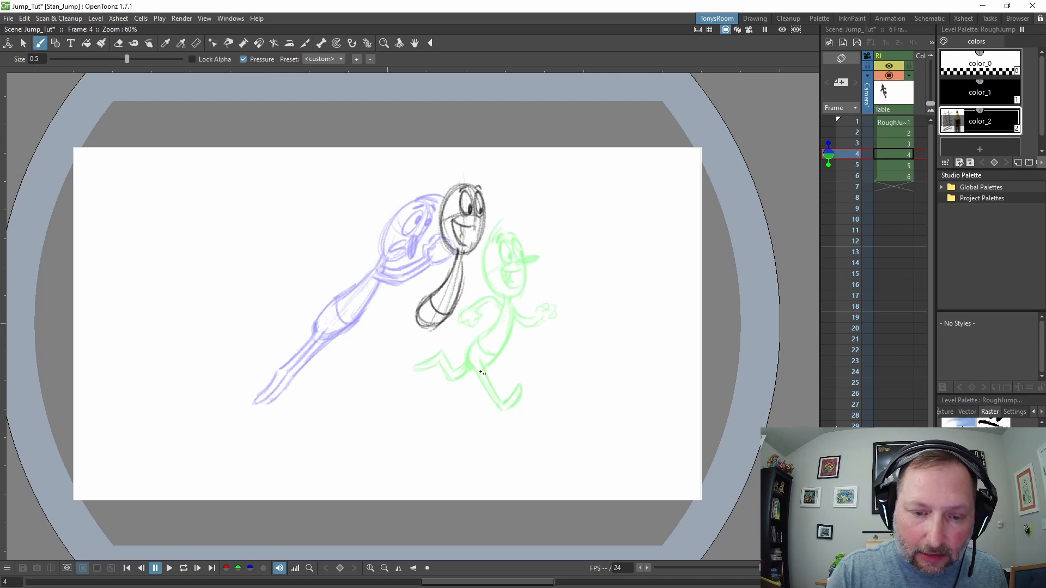
key("comma")
key("period")
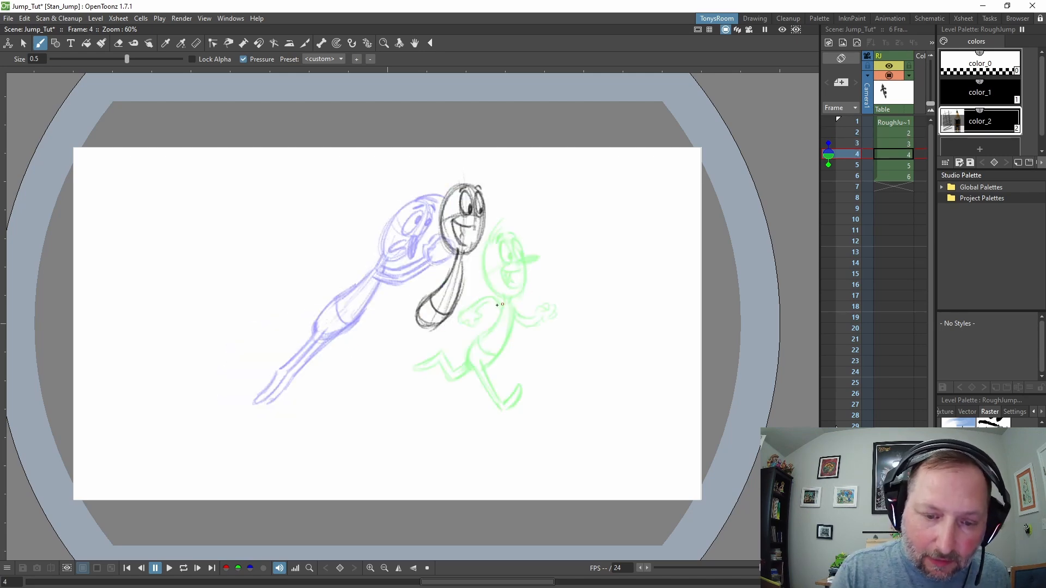
Step: Draw the bent front leg and foot on the frame 4 character, erasing the overlapping hip lines and reinforcing the thigh
left_click_drag(454, 303, 428, 318)
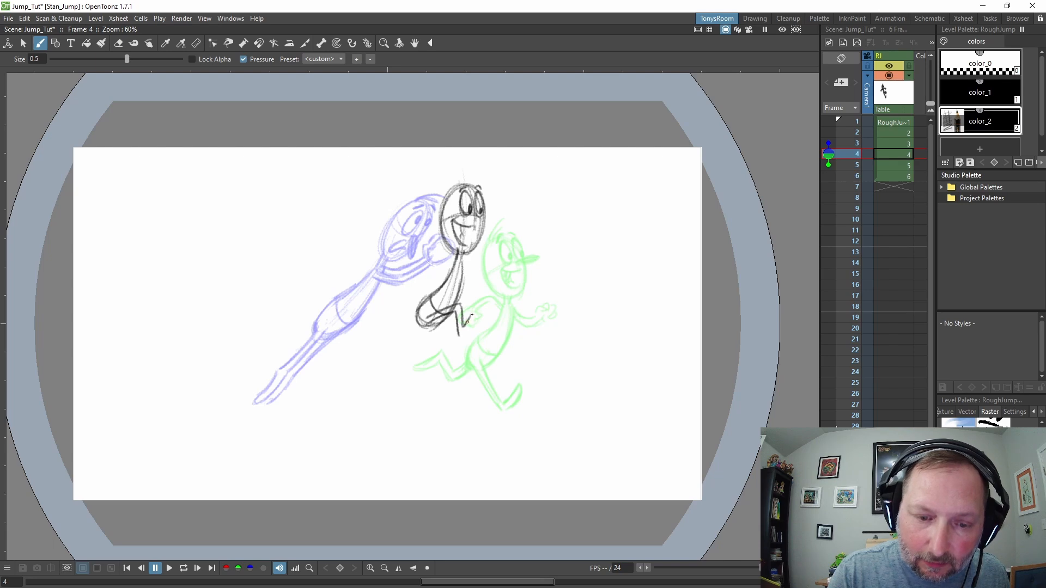
mouse_move(467, 322)
left_mouse_down()
mouse_move(478, 310)
mouse_move(463, 333)
left_mouse_up()
key("a")
mouse_move(440, 306)
left_mouse_down()
mouse_move(427, 324)
mouse_move(454, 319)
mouse_move(487, 284)
mouse_move(471, 283)
mouse_move(427, 321)
mouse_move(476, 286)
mouse_move(437, 309)
mouse_move(465, 306)
mouse_move(443, 322)
mouse_move(461, 303)
mouse_move(453, 309)
mouse_move(445, 291)
mouse_move(437, 300)
mouse_move(462, 306)
left_mouse_up()
key("b")
key("a")
key("b")
key("a")
key("b")
key("comma")
key("period")
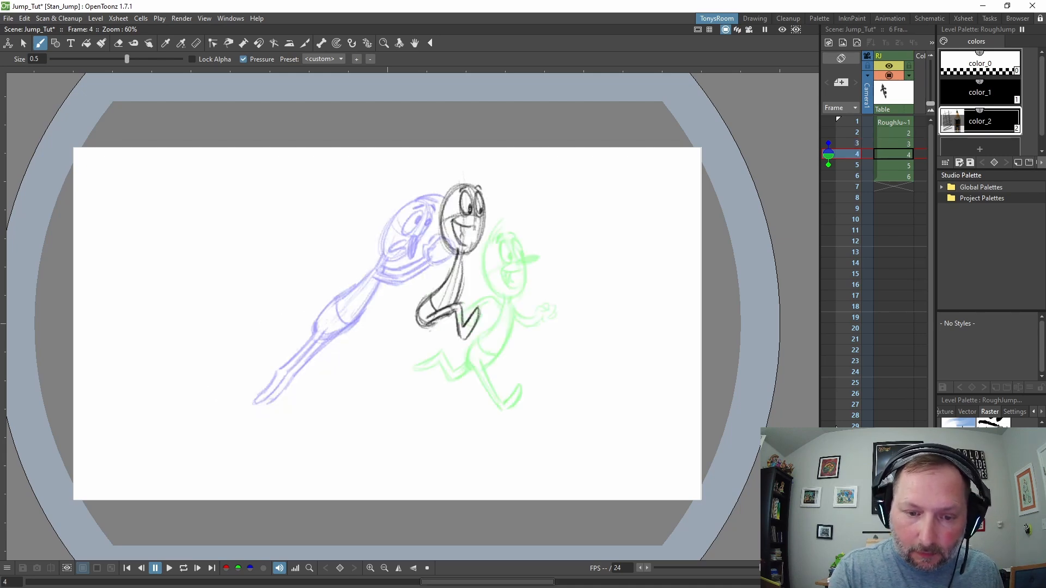
key("comma")
key("period")
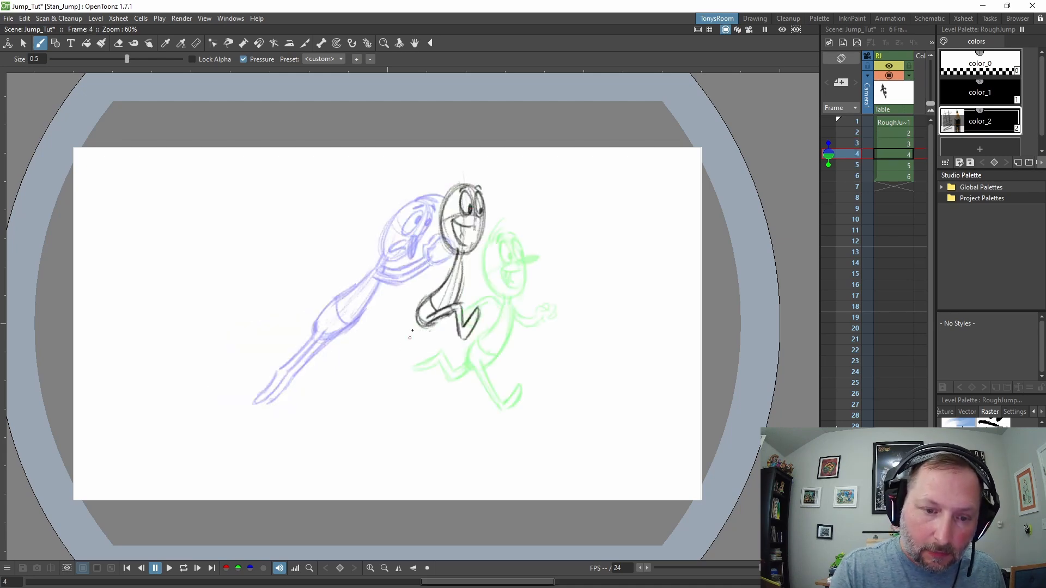
Step: Draw the trailing leg and foot stretched back behind the frame 4 character and reinforce the hip outline
left_click_drag(418, 320, 351, 383)
mouse_move(384, 349)
left_mouse_down()
mouse_move(348, 380)
mouse_move(416, 331)
mouse_move(405, 338)
left_mouse_up()
left_click_drag(419, 312, 425, 326)
Step: Flip through frames 3 to 6 to check how the new frame 4 body links the jump to the run
key("comma")
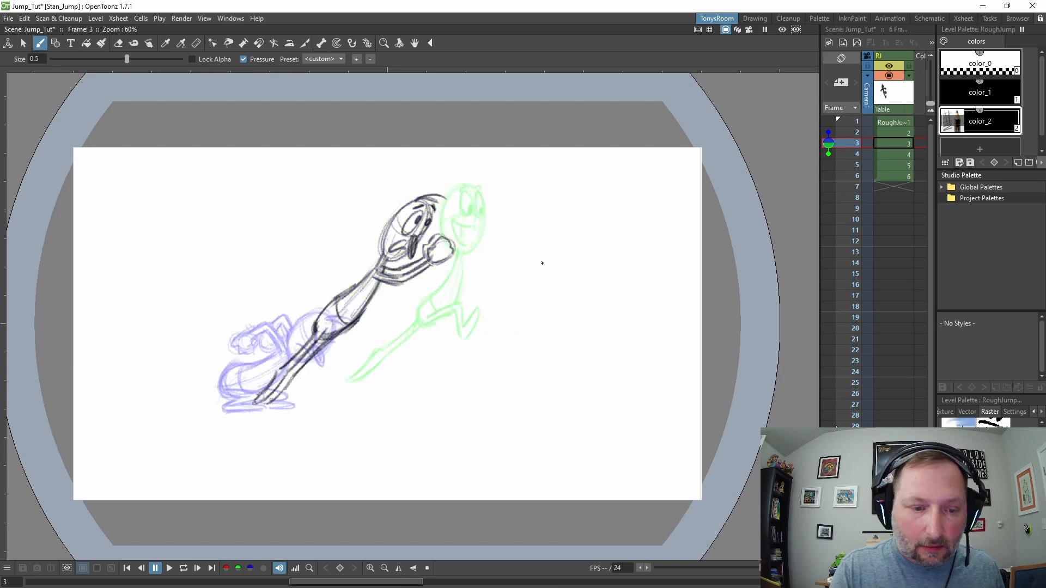
key("period")
key("period")
key("comma")
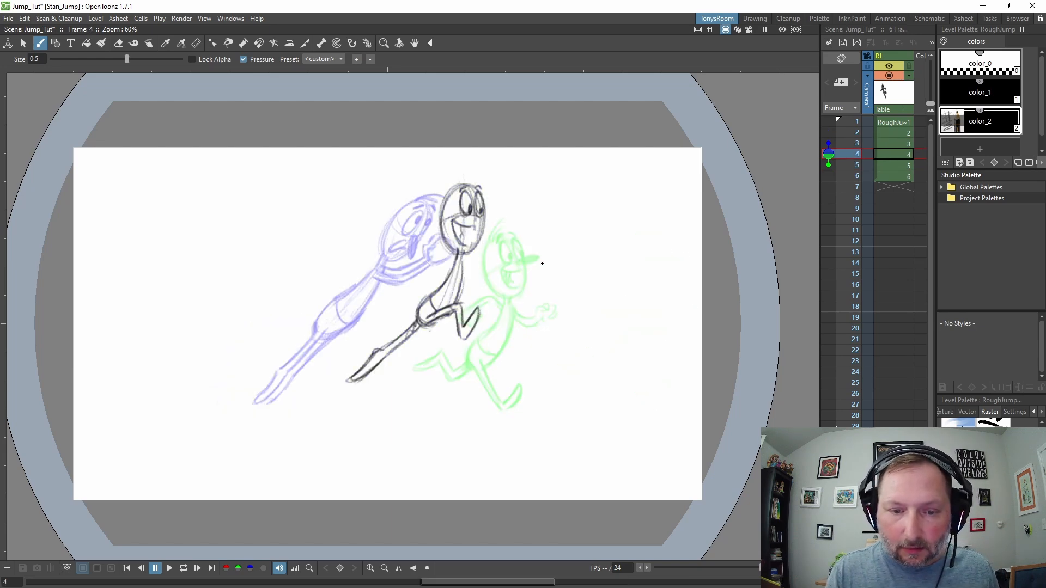
key("period")
key("period")
key("comma")
key("comma")
key("comma")
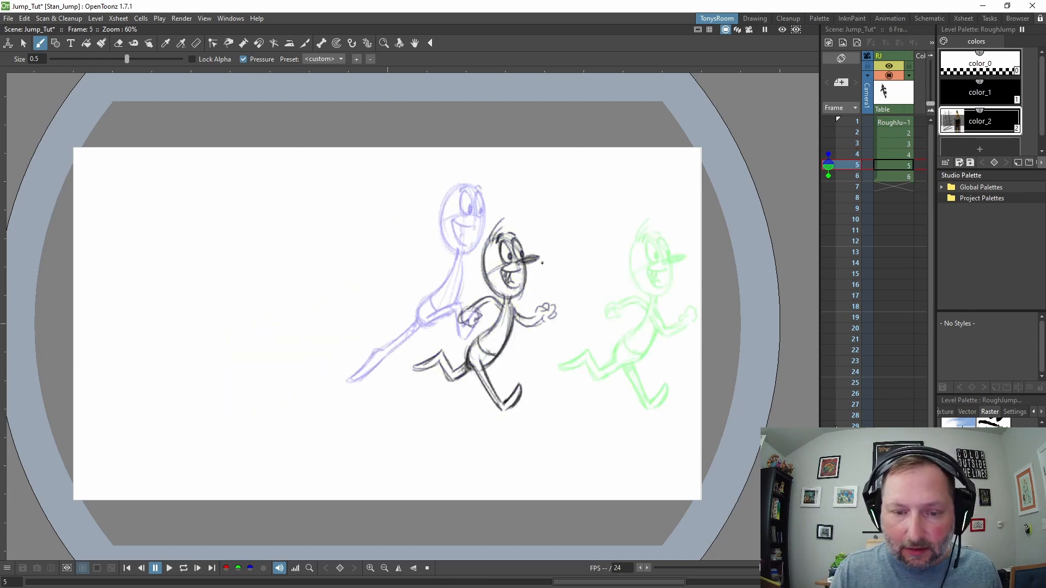
key("period")
key("period")
key("comma")
key("comma")
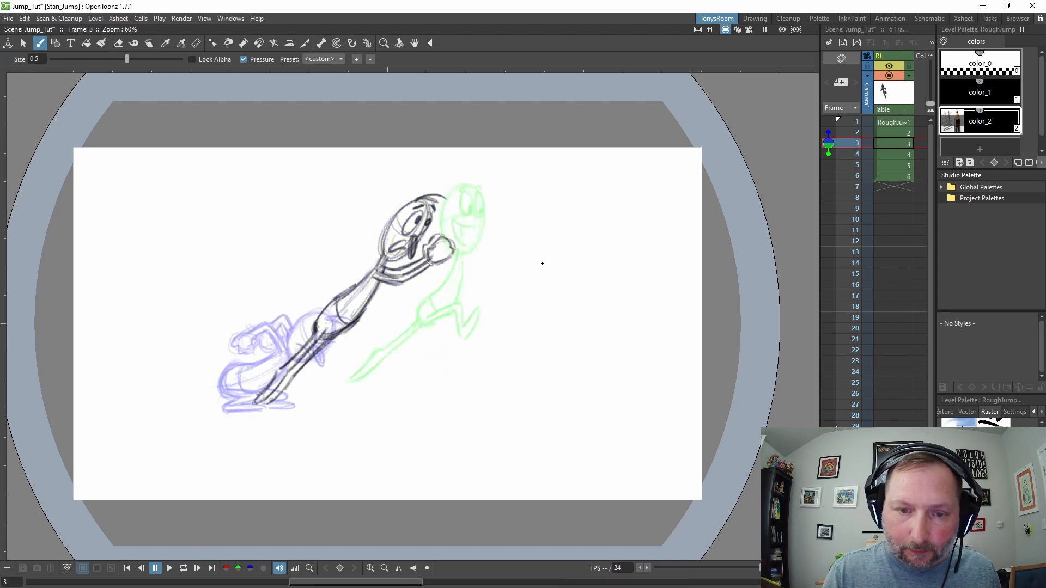
key("period")
key("comma")
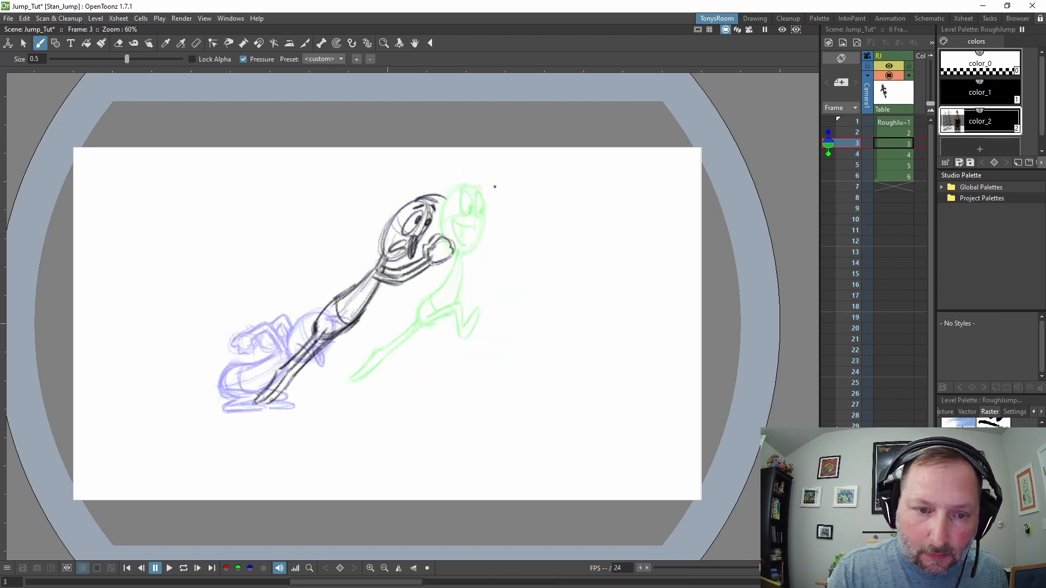
Step: Draw the long pointed nose on the frame 4 face and compare it with the earlier frames
key("period")
mouse_move(475, 211)
left_mouse_down()
mouse_move(496, 218)
mouse_move(479, 217)
left_mouse_up()
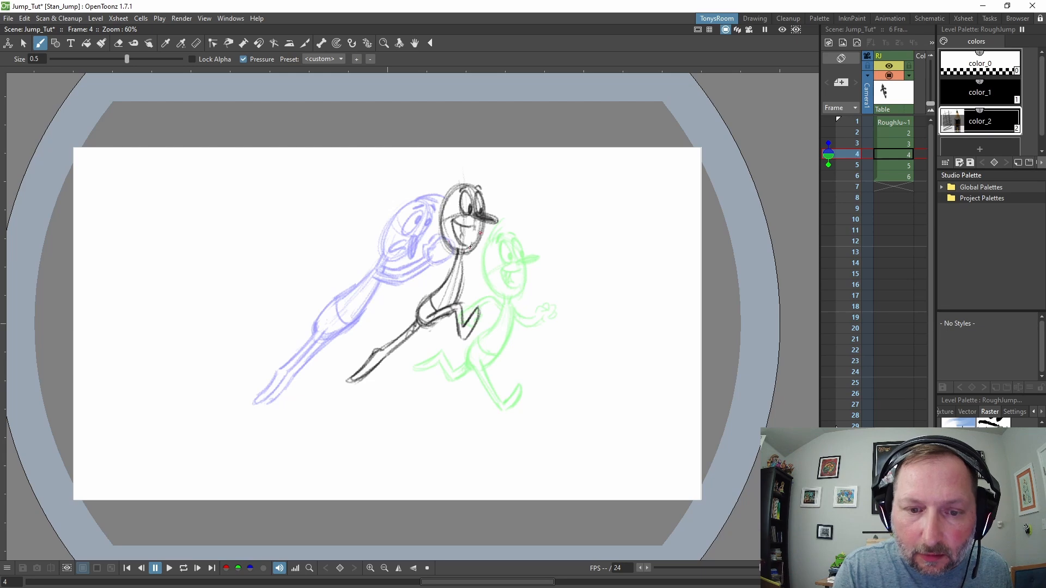
key("comma")
key("comma")
key("period")
key("period")
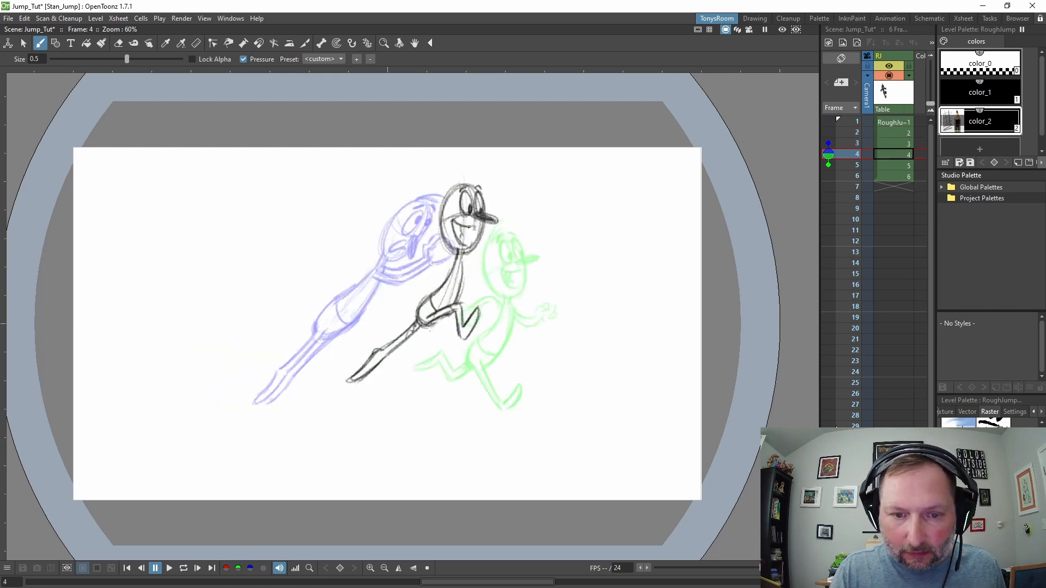
Step: Flip between frame 4 and its neighbouring frames to examine the arm placement for the in-between pose
key("period")
key("comma")
key("comma")
key("period")
key("comma")
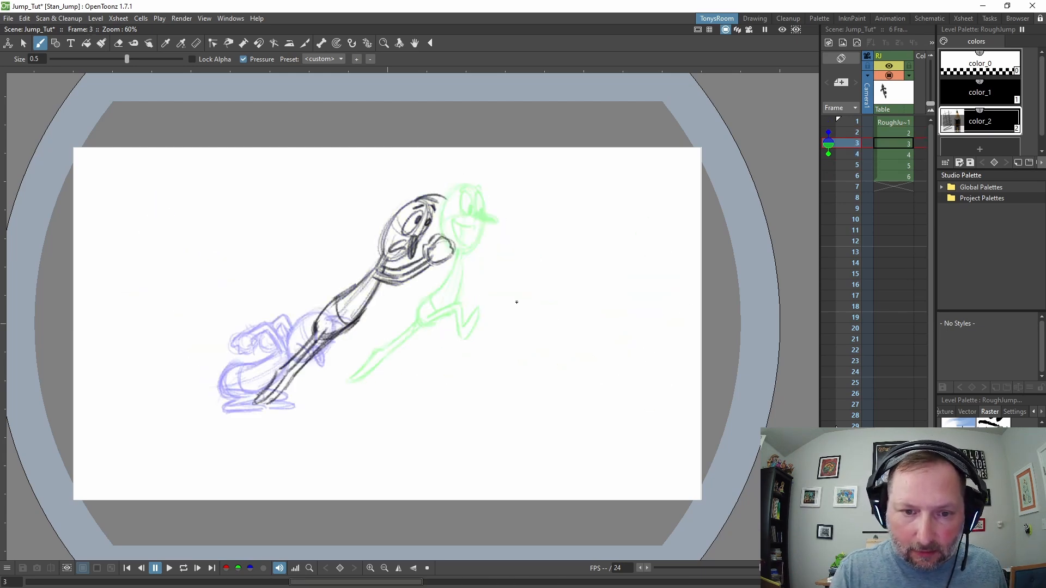
key("comma")
key("period")
key("period")
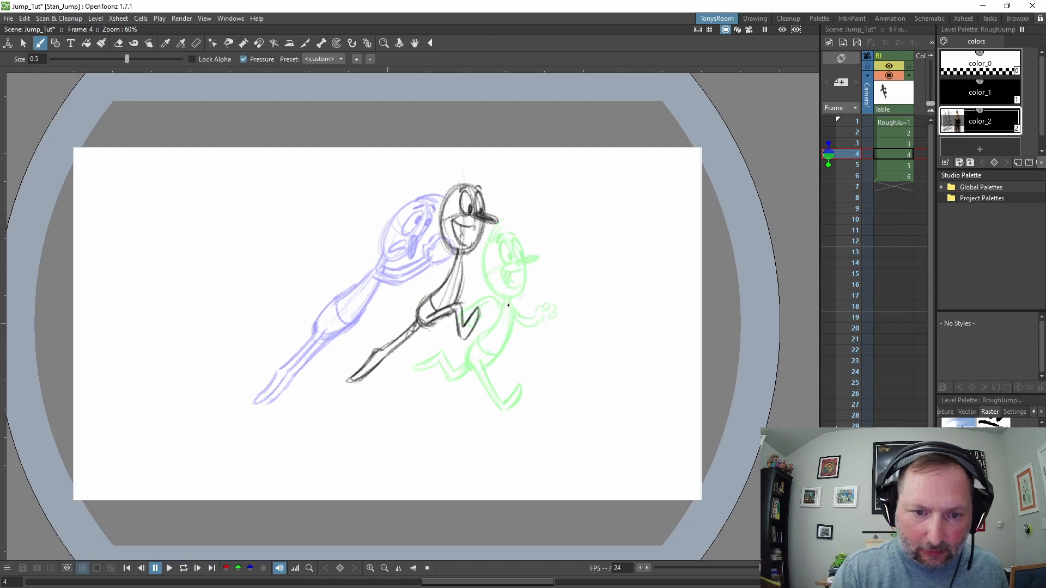
key("comma")
key("period")
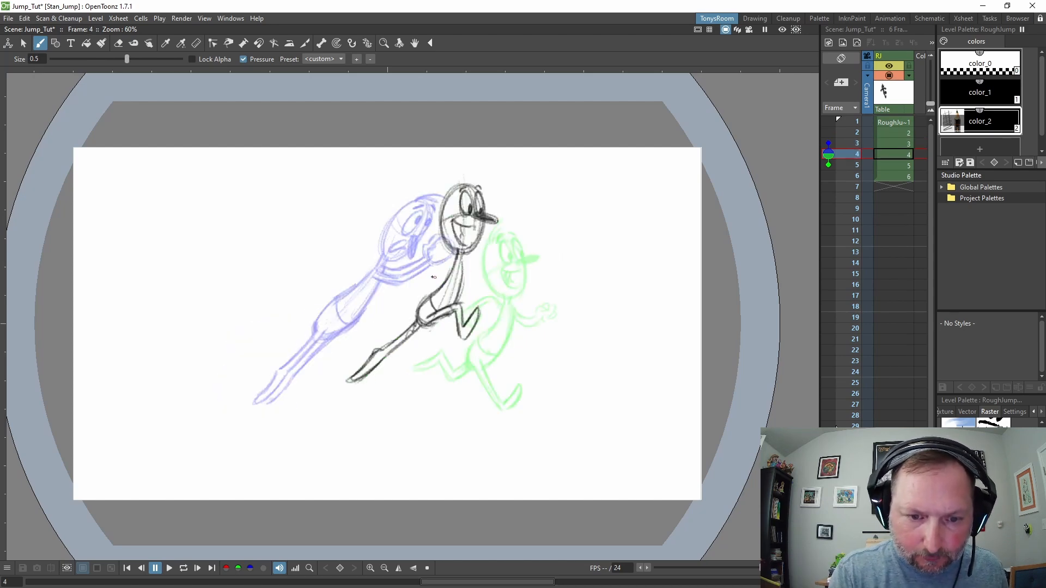
Step: Draw the bent rear arm with a fist beside the frame 4 torso and compare it with frames 3 and 5
mouse_move(434, 277)
left_mouse_down()
mouse_move(420, 289)
mouse_move(441, 253)
mouse_move(433, 269)
mouse_move(453, 269)
mouse_move(437, 285)
mouse_move(419, 280)
mouse_move(441, 284)
left_mouse_up()
key("comma")
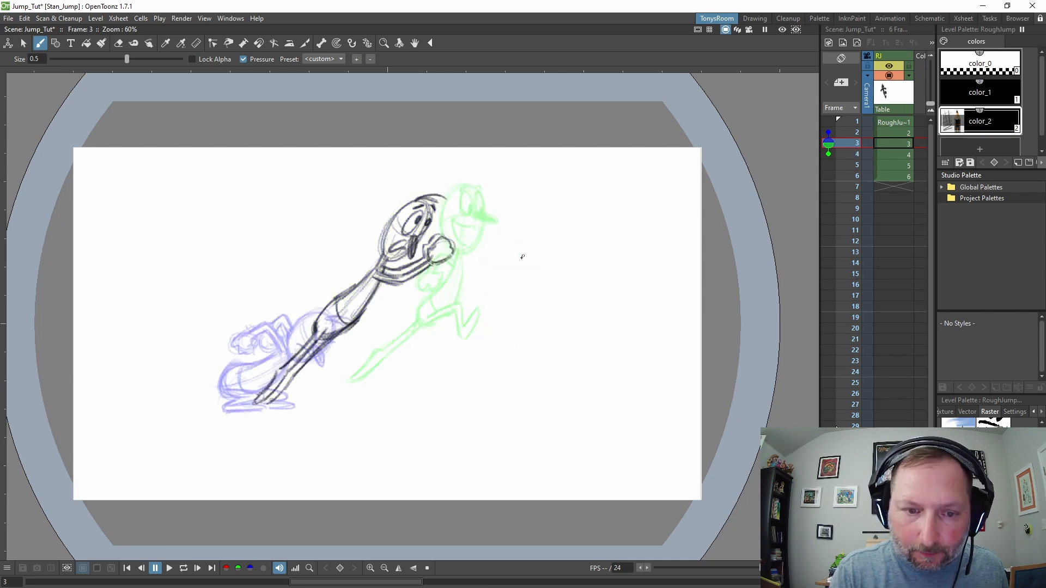
key("period")
key("period")
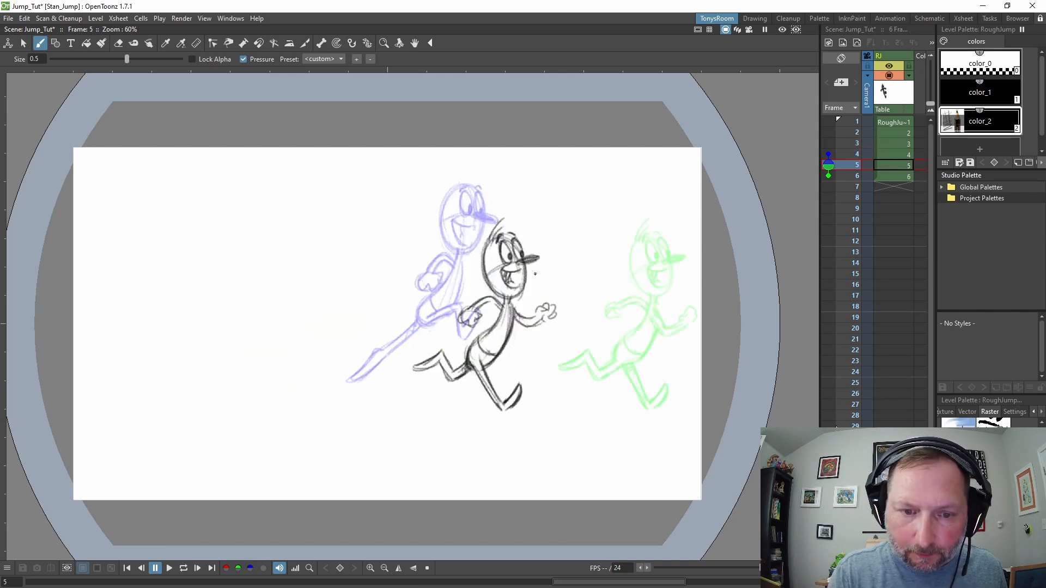
key("comma")
key("comma")
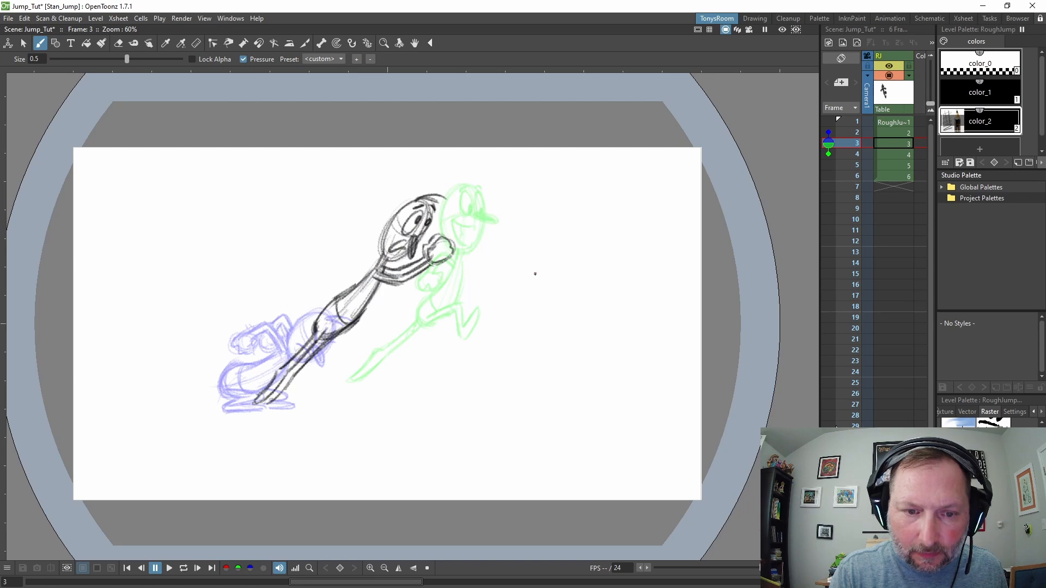
key("period")
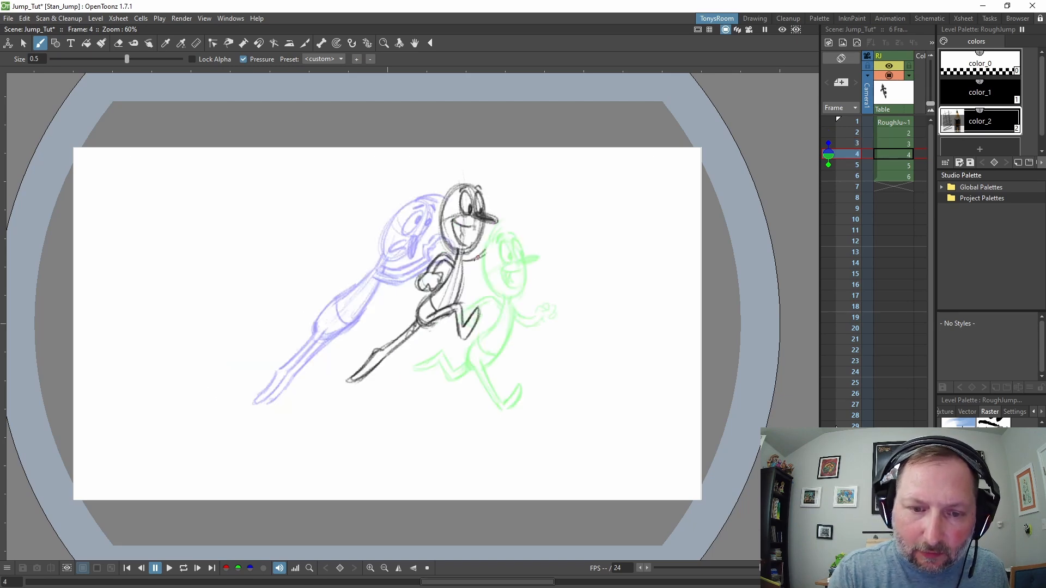
Step: Draw the front arm and hand raised in front of the frame 4 chest and check it against the neighbouring frames
mouse_move(486, 249)
left_mouse_down()
mouse_move(500, 244)
mouse_move(455, 303)
left_mouse_up()
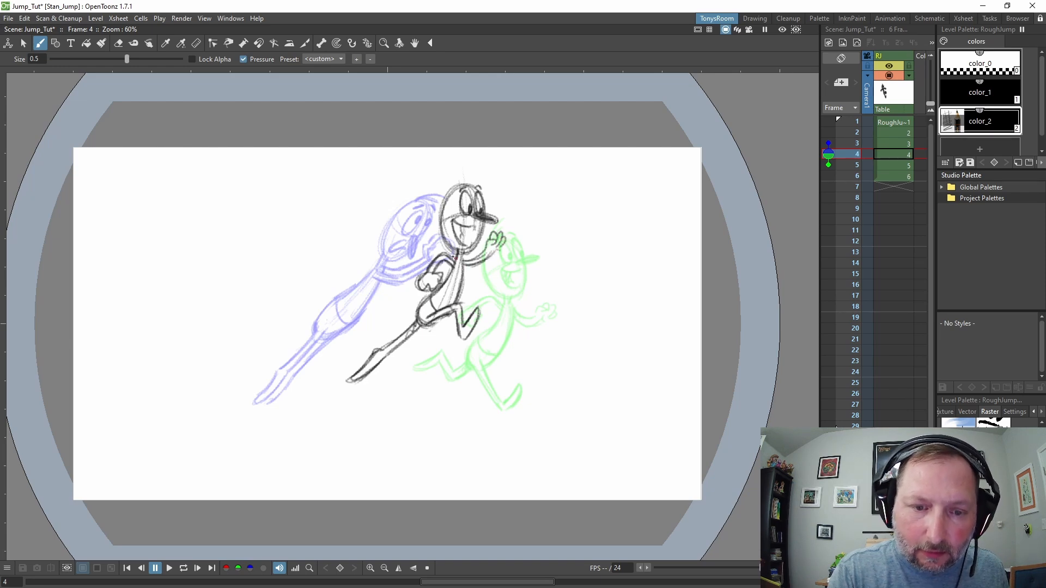
mouse_move(453, 259)
left_mouse_down()
mouse_move(438, 254)
mouse_move(425, 274)
left_mouse_up()
key("period")
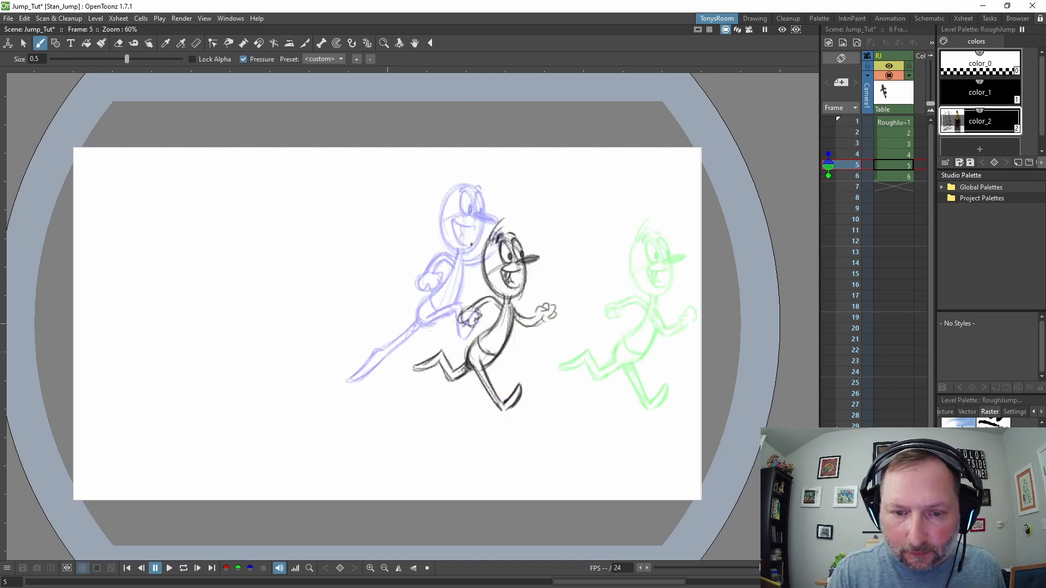
key("comma")
key("comma")
key("period")
key("period")
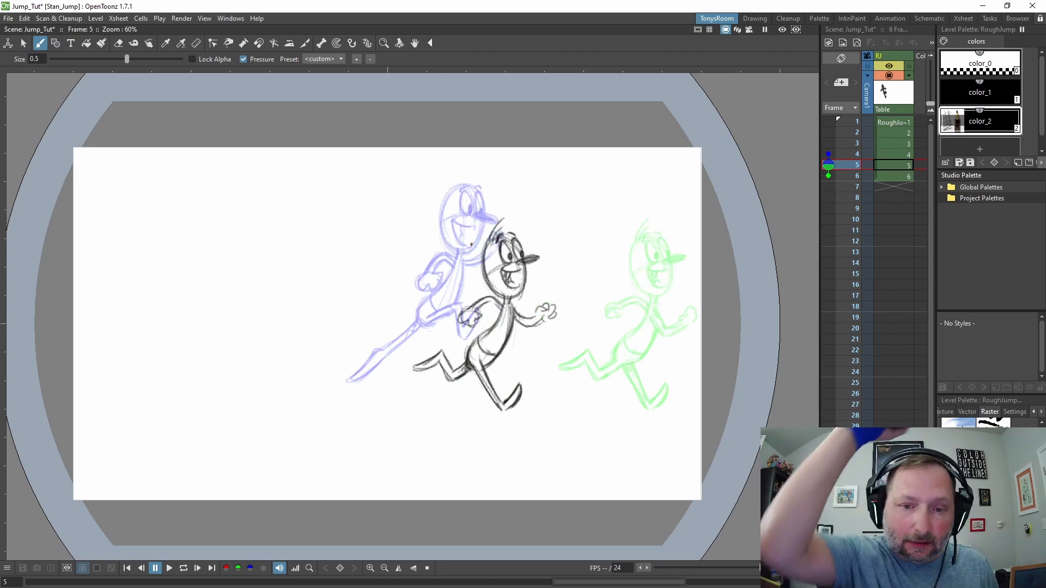
key("comma")
key("comma")
key("period")
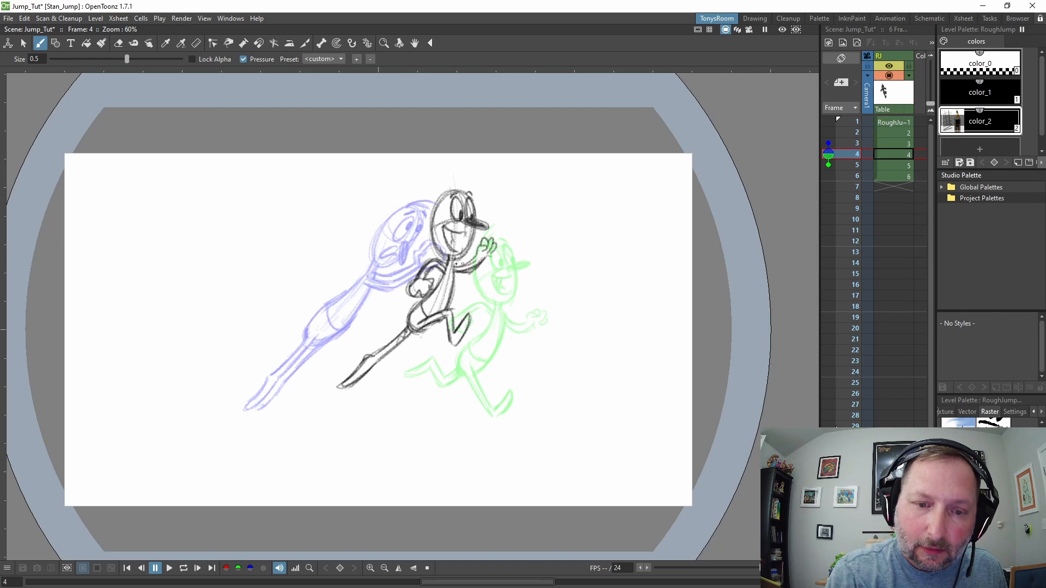
Step: Erase the raised front hand on frame 4 and redraw it farther forward with a longer, cleaner forearm
key("a")
mouse_move(493, 240)
left_mouse_down()
mouse_move(463, 265)
mouse_move(484, 254)
mouse_move(473, 274)
mouse_move(485, 248)
mouse_move(467, 265)
mouse_move(495, 251)
left_mouse_up()
key("b")
key("a")
key("b")
mouse_move(486, 261)
left_mouse_down()
mouse_move(460, 265)
mouse_move(502, 235)
mouse_move(486, 239)
mouse_move(501, 234)
mouse_move(498, 251)
mouse_move(457, 264)
left_mouse_up()
mouse_move(475, 268)
left_mouse_down()
mouse_move(451, 270)
mouse_move(446, 304)
mouse_move(456, 294)
left_mouse_up()
key("comma")
key("period")
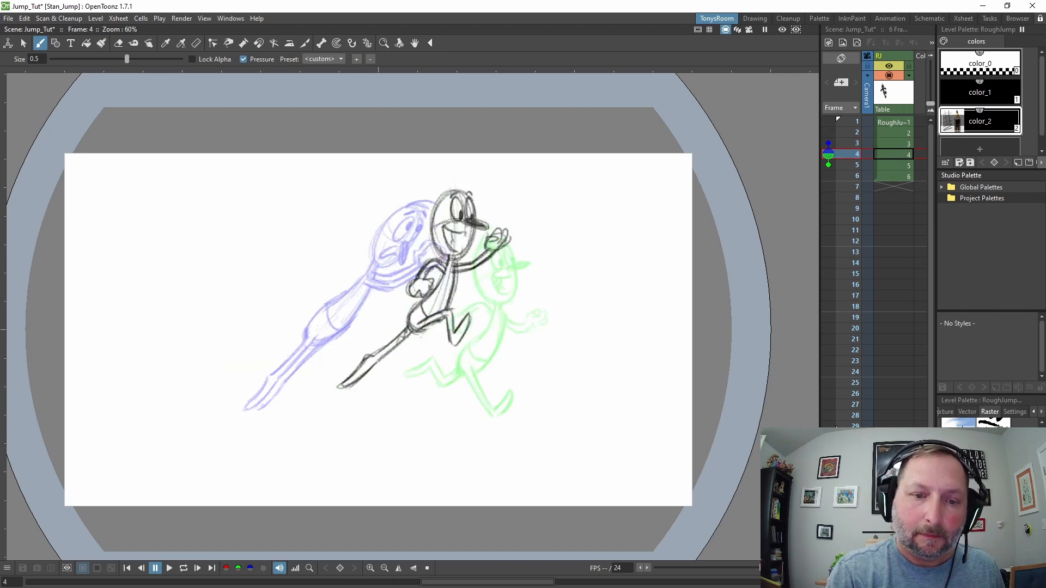
Step: Flip back and forth through frames 1 to 6 to examine how the poses flow from the start of the jump to the run-out
key("comma")
key("period")
key("period")
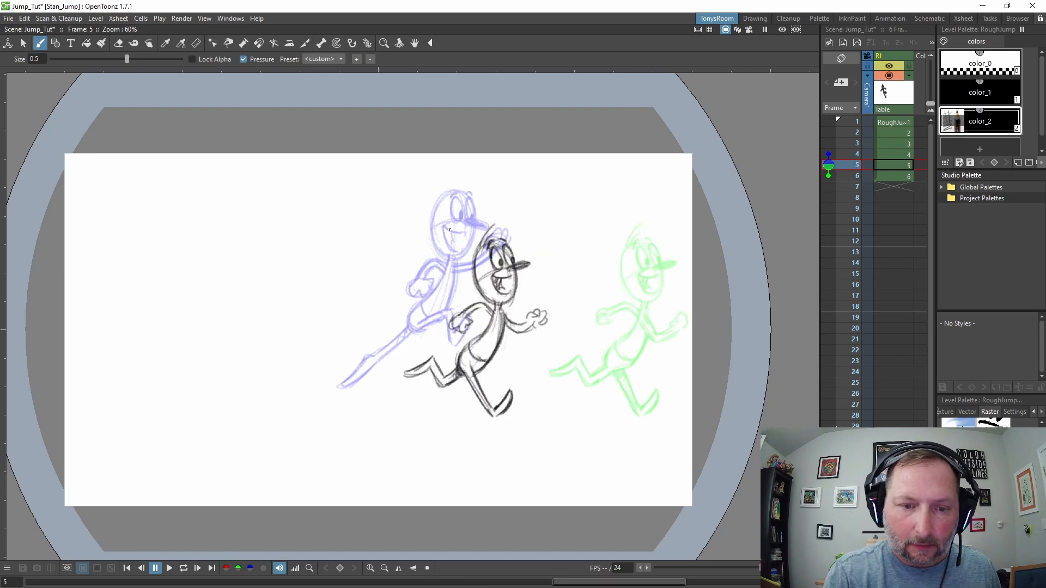
key("comma")
key("comma")
key("comma")
key("comma")
key("period")
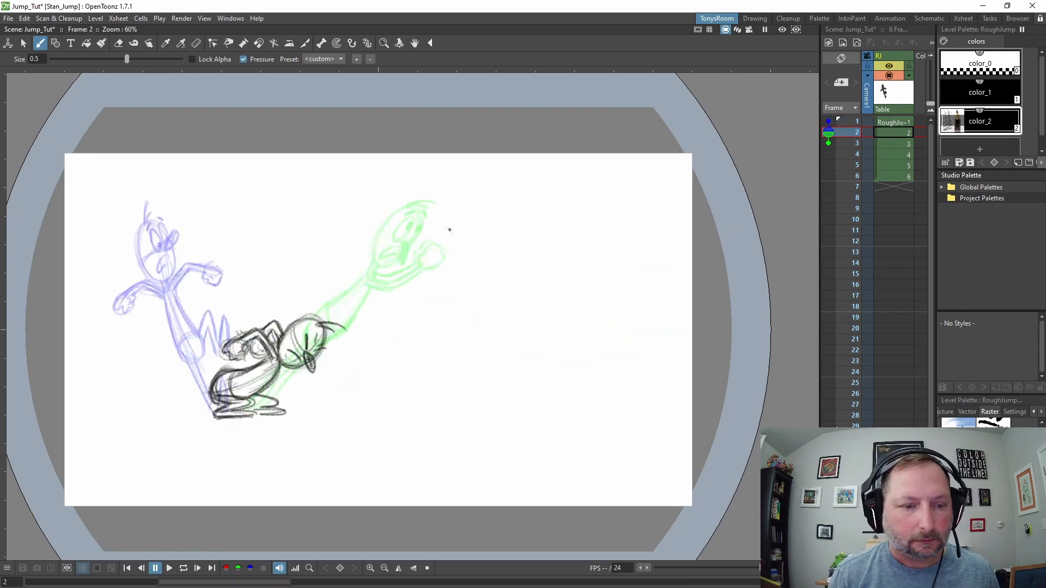
key("period")
key("period")
key("period")
key("comma")
key("comma")
key("comma")
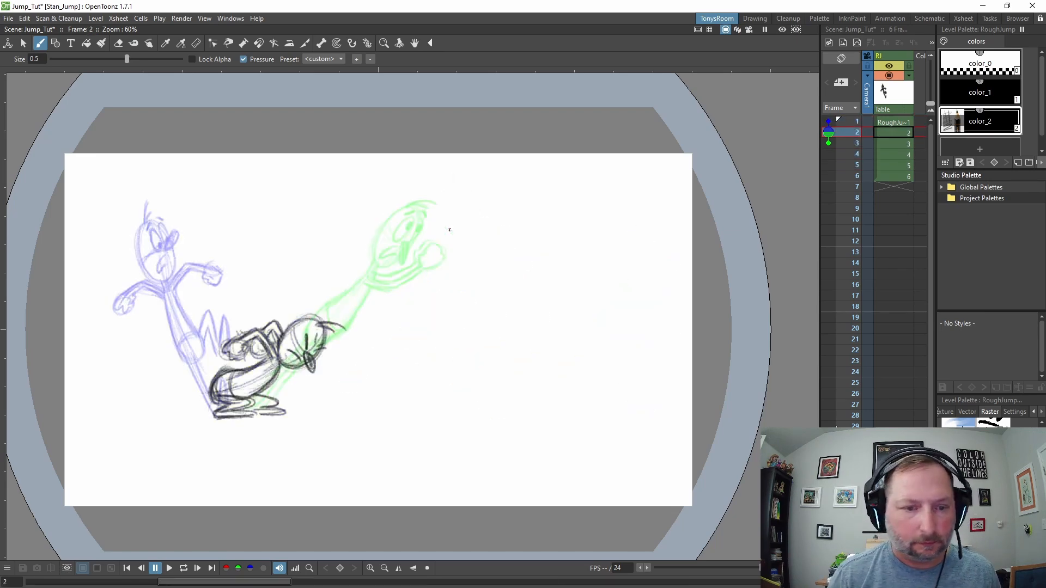
key("comma")
key("period")
key("period")
key("period")
key("period")
key("comma")
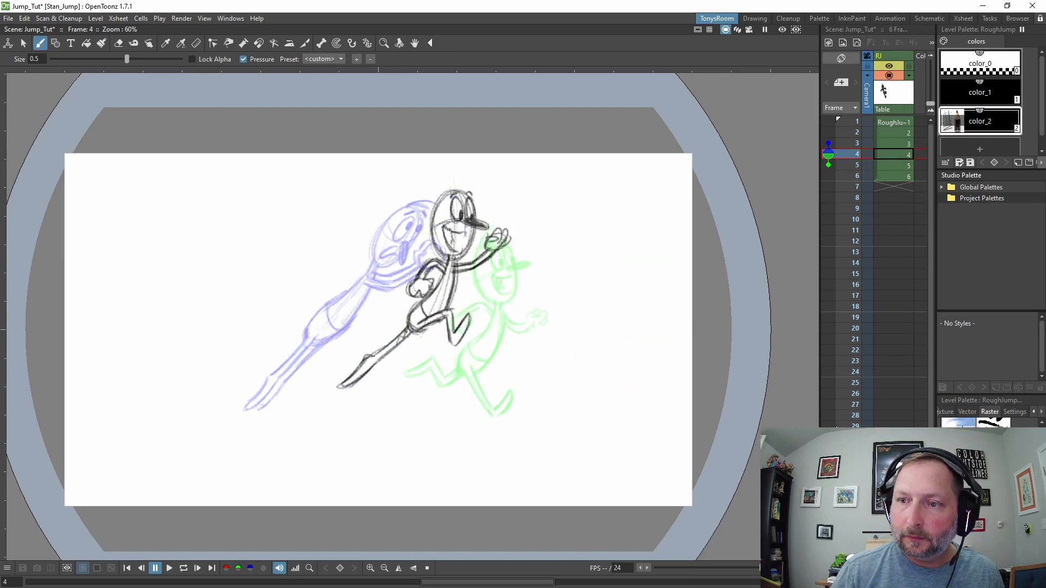
key("comma")
key("comma")
key("comma")
key("period")
key("period")
key("period")
key("comma")
key("comma")
key("comma")
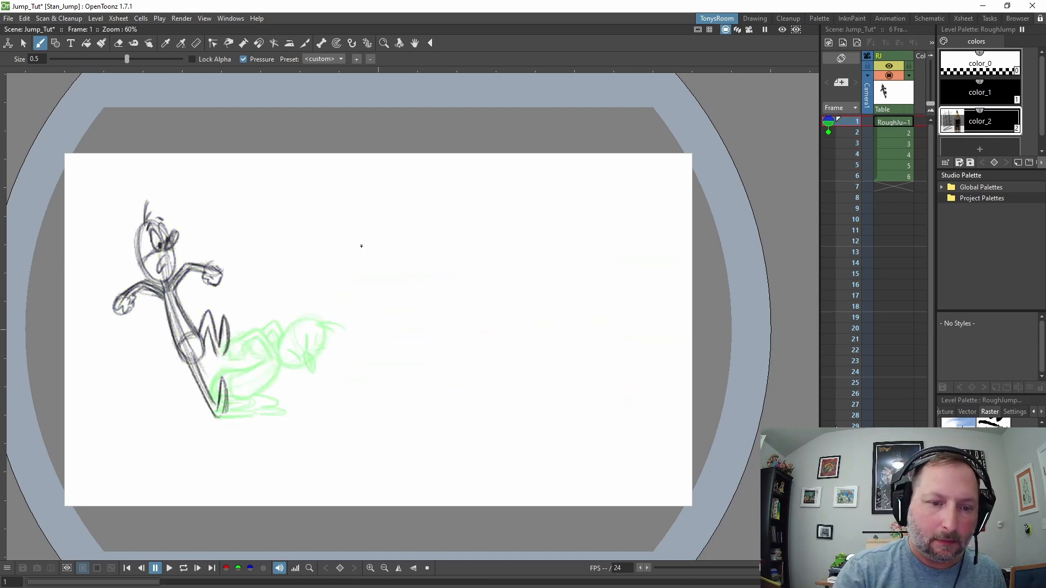
key("period")
key("period")
key("period")
key("period")
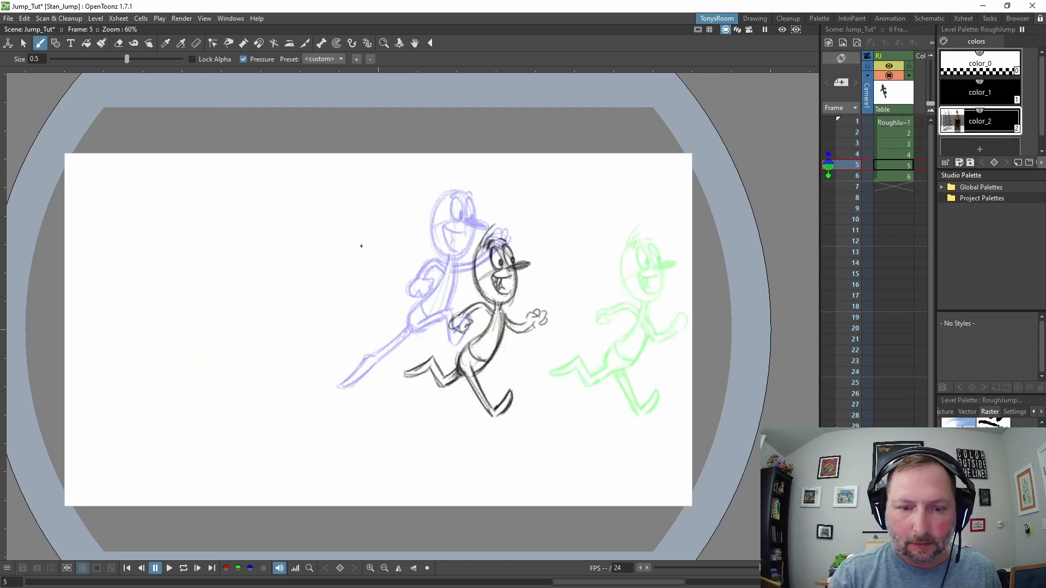
key("period")
key("comma")
key("comma")
key("comma")
key("period")
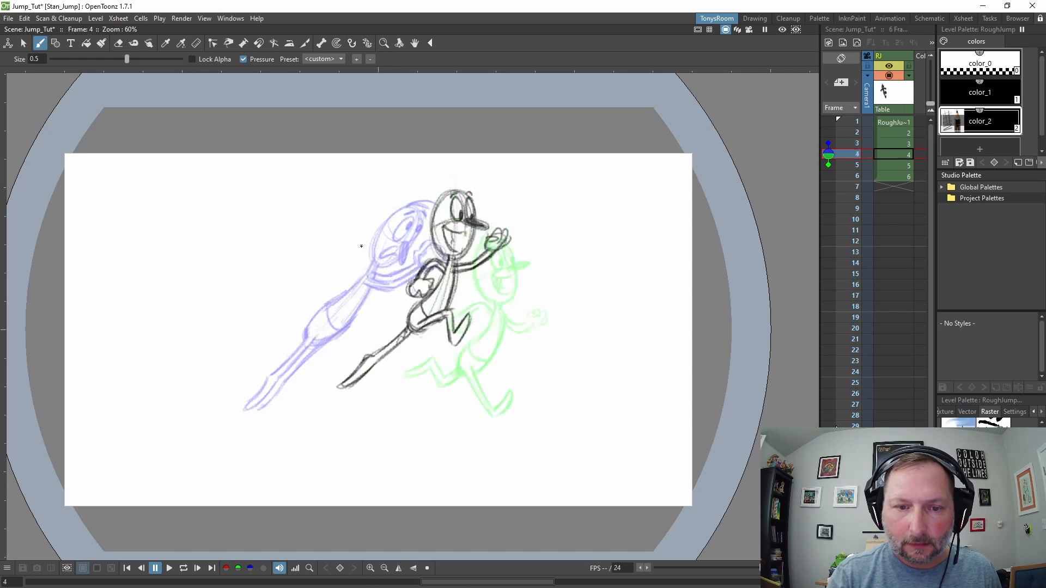
key("period")
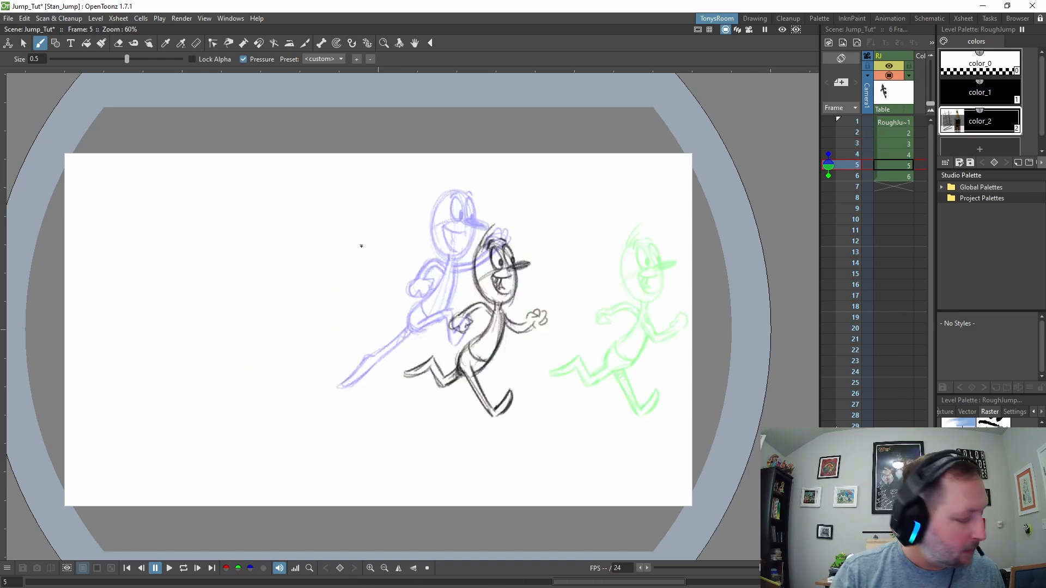
key("period")
key("comma")
key("comma")
key("comma")
key("comma")
key("comma")
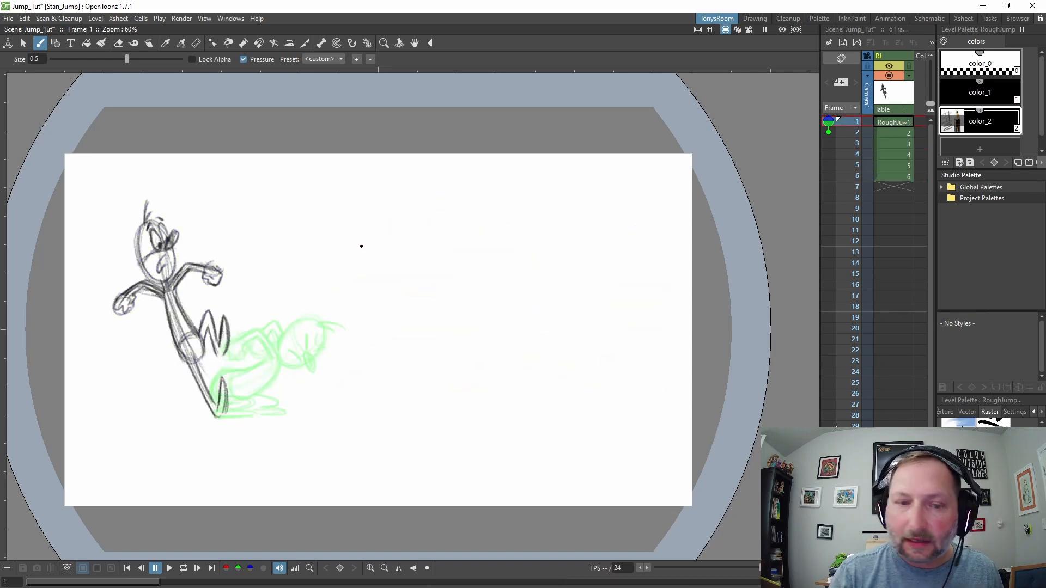
key("period")
key("period")
key("period")
key("period")
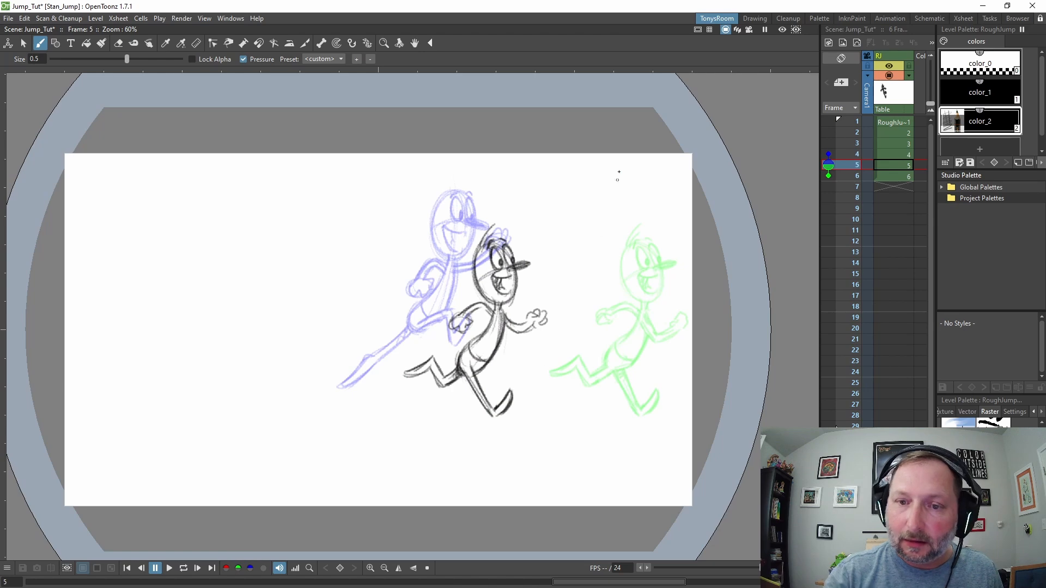
Step: Jot short handwritten marks in the blank area above the run-out figure at frame 5
left_click_drag(601, 171, 598, 190)
left_click_drag(605, 182, 628, 179)
left_click_drag(619, 173, 646, 179)
left_click(629, 176)
left_click_drag(652, 162, 651, 179)
left_click_drag(647, 170, 656, 168)
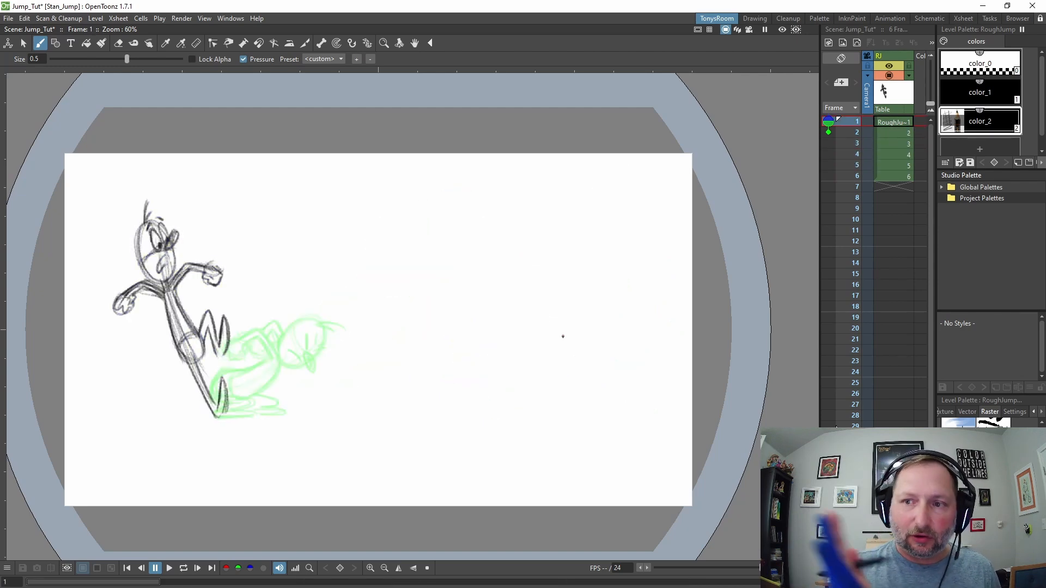
Step: Extend the first drawing's exposure through frame 2 to open a slot before the crouch pose
key("Down")
key("Up")
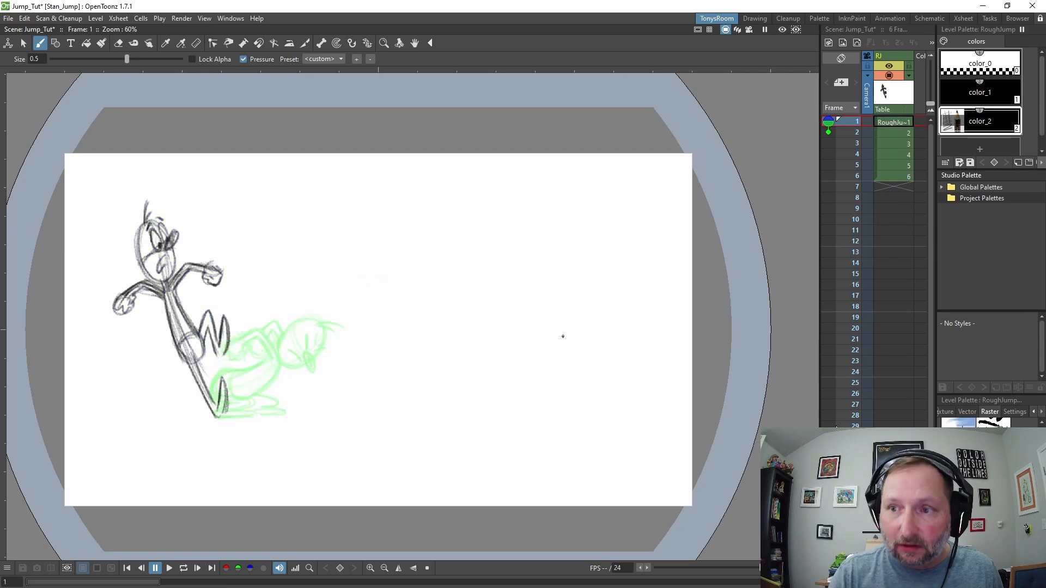
key("Down")
key("Up")
key("apostrophe")
key("Down")
key("Up")
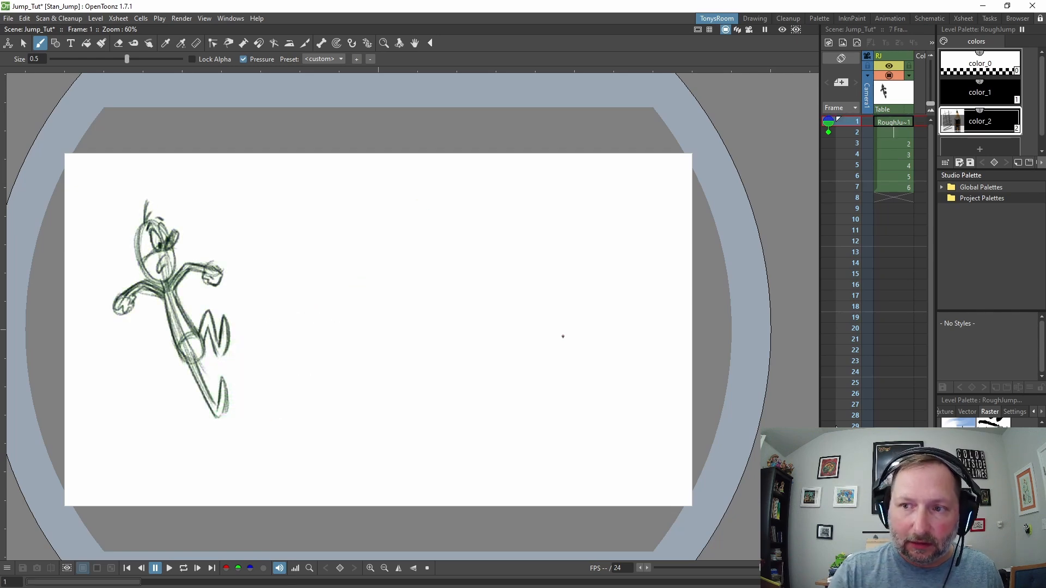
Step: Flip between frames 1 and 3 to study the movement from the leaning-back pose into the crouch
key("Down")
key("Up")
key("Down")
key("Down")
key("Up")
key("Up")
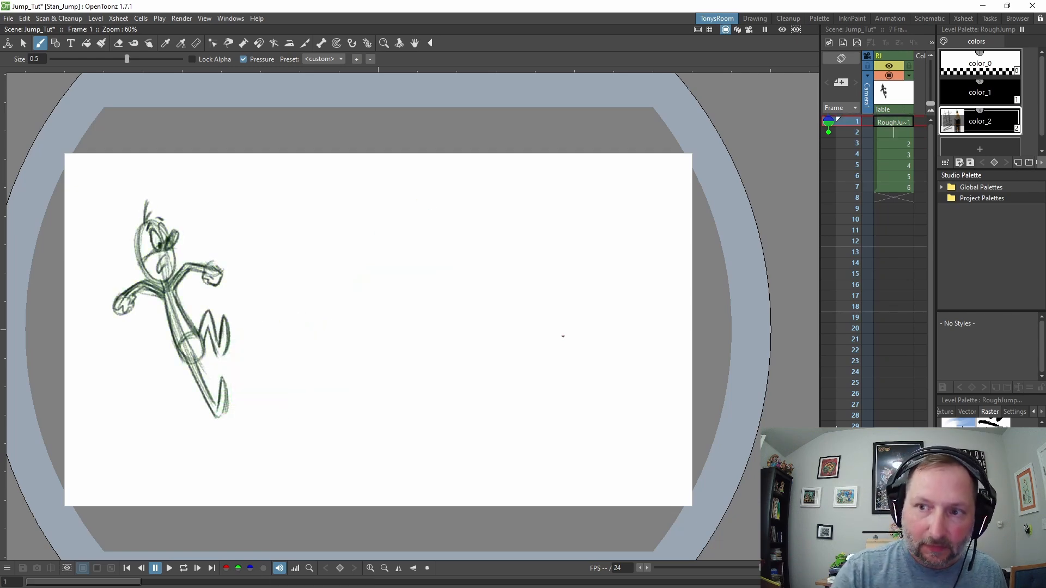
key("Down")
key("Up")
key("Down")
key("Down")
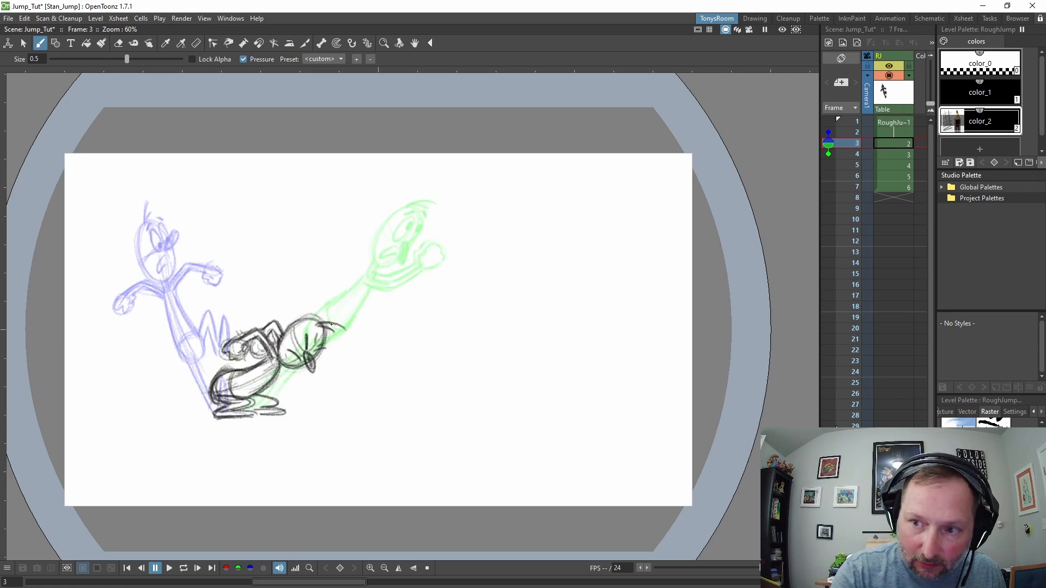
key("Up")
key("Down")
key("Up")
key("Up")
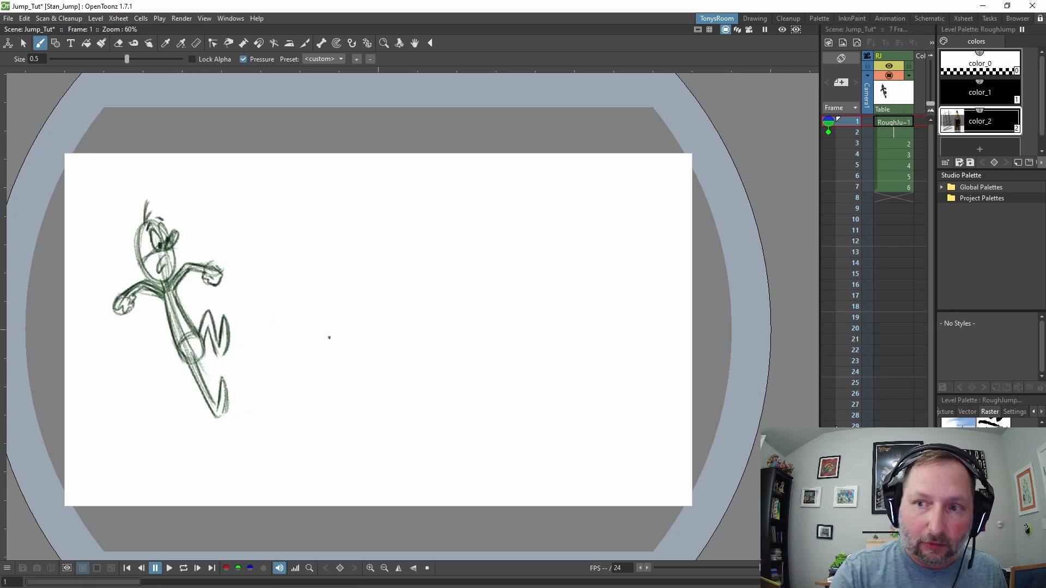
key("Down")
key("Down")
key("Up")
key("Up")
key("Down")
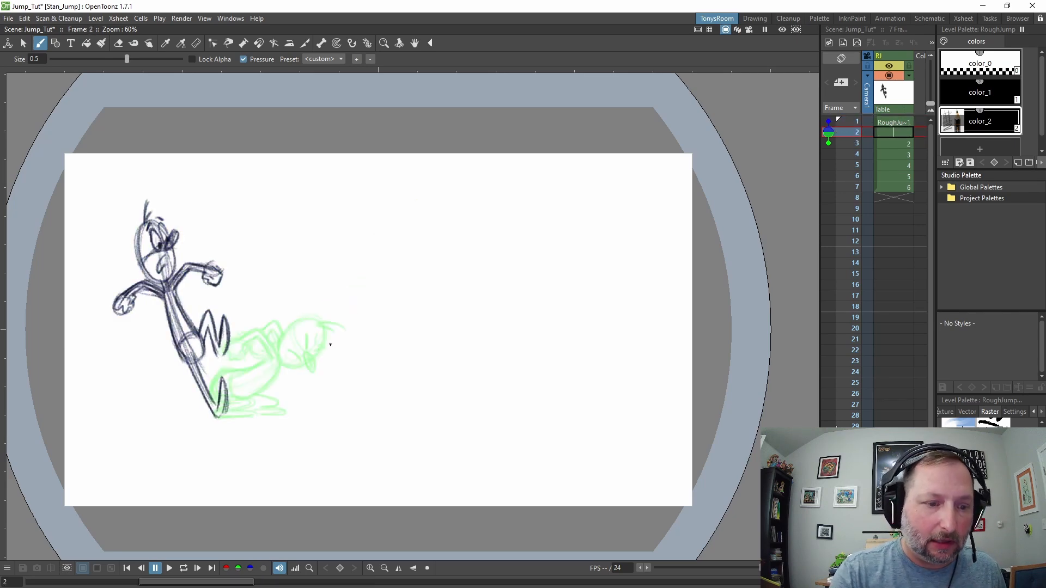
key("Down")
key("Up")
key("Up")
key("Down")
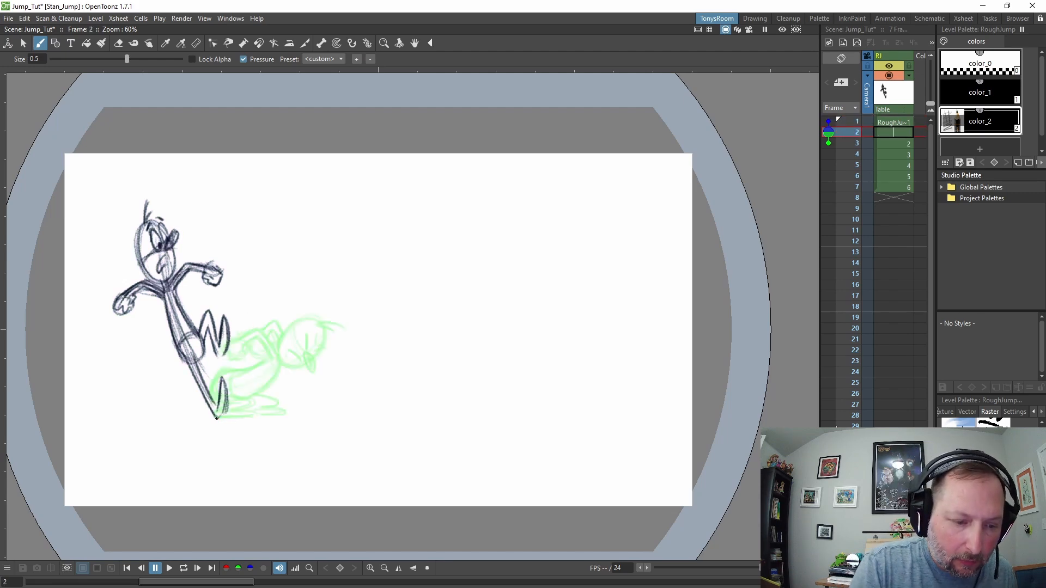
Step: Start a new in-between drawing at frame 2 with the planted foot flattened on the ground
mouse_move(216, 418)
left_mouse_down()
mouse_move(249, 415)
mouse_move(217, 417)
left_mouse_up()
key("Up")
key("Down")
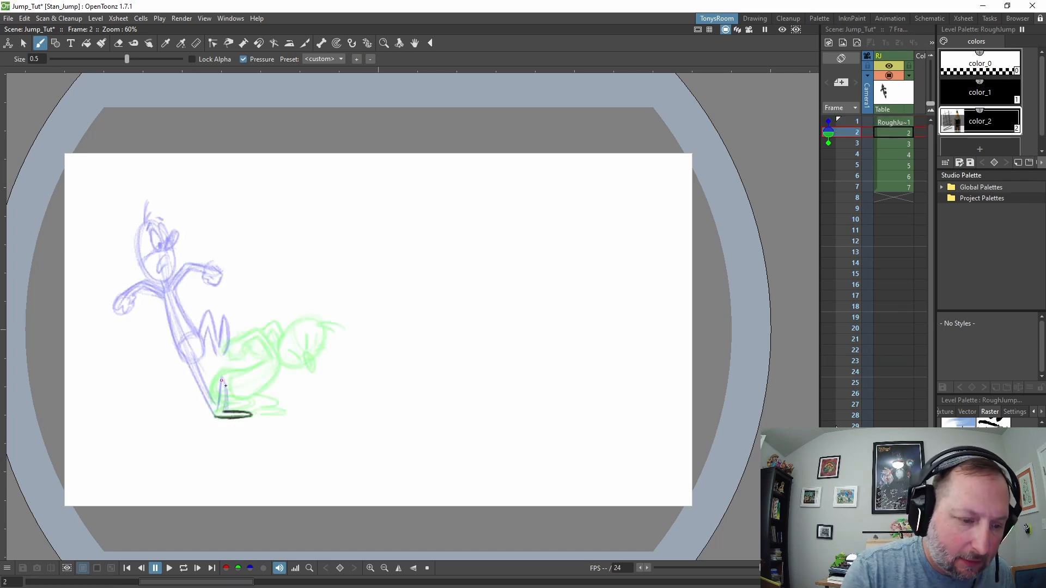
Step: Rough in the lowered hip circle and lower torso curves on frame 2, checking them against frame 1
mouse_move(201, 376)
left_mouse_down()
mouse_move(217, 357)
mouse_move(231, 365)
mouse_move(227, 391)
mouse_move(218, 357)
mouse_move(231, 381)
mouse_move(297, 330)
mouse_move(286, 362)
mouse_move(238, 339)
mouse_move(238, 363)
mouse_move(256, 330)
mouse_move(237, 333)
mouse_move(232, 382)
mouse_move(245, 347)
mouse_move(240, 365)
mouse_move(237, 321)
mouse_move(221, 393)
mouse_move(213, 366)
mouse_move(228, 325)
left_mouse_up()
key("Up")
key("Down")
key("Up")
key("Down")
key("Up")
key("Down")
key("Up")
key("Down")
Step: Draw the folded supporting leg and the second bent leg with its raised foot on frame 2
mouse_move(211, 373)
left_mouse_down()
mouse_move(236, 401)
mouse_move(221, 412)
mouse_move(215, 388)
mouse_move(236, 400)
mouse_move(214, 414)
left_mouse_up()
key("Up")
key("Down")
mouse_move(211, 393)
left_mouse_down()
mouse_move(267, 395)
mouse_move(275, 378)
left_mouse_up()
key("Up")
key("Down")
mouse_move(252, 411)
left_mouse_down()
mouse_move(271, 377)
mouse_move(251, 400)
mouse_move(249, 374)
mouse_move(246, 412)
left_mouse_up()
key("Up")
key("Down")
key("Down")
key("Up")
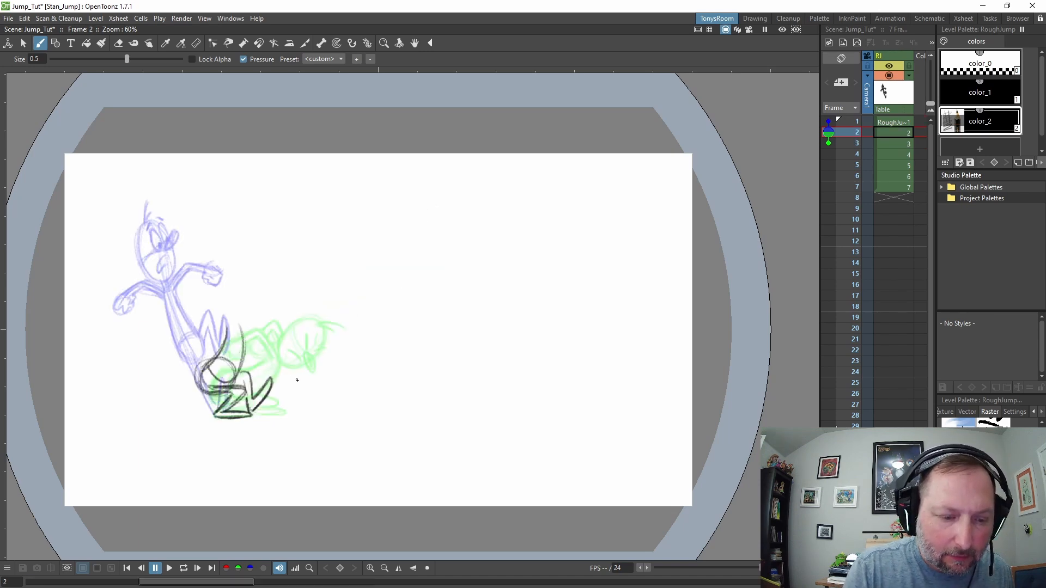
Step: Flip through frames 1 to 3 to check how the new hips and legs lead into the crouch
key("Down")
key("Up")
key("Up")
key("Down")
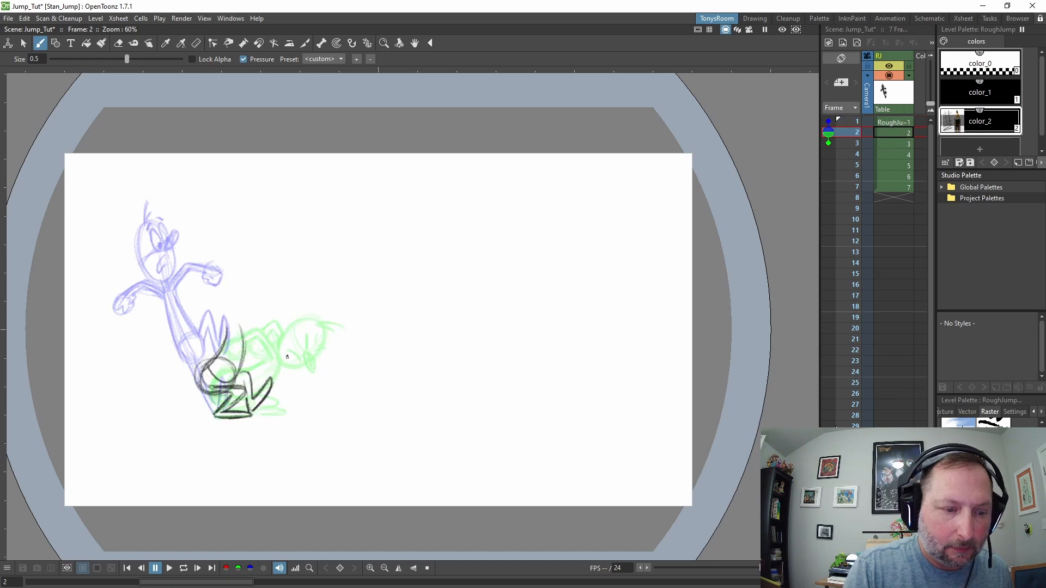
key("Down")
key("Up")
key("Up")
key("Down")
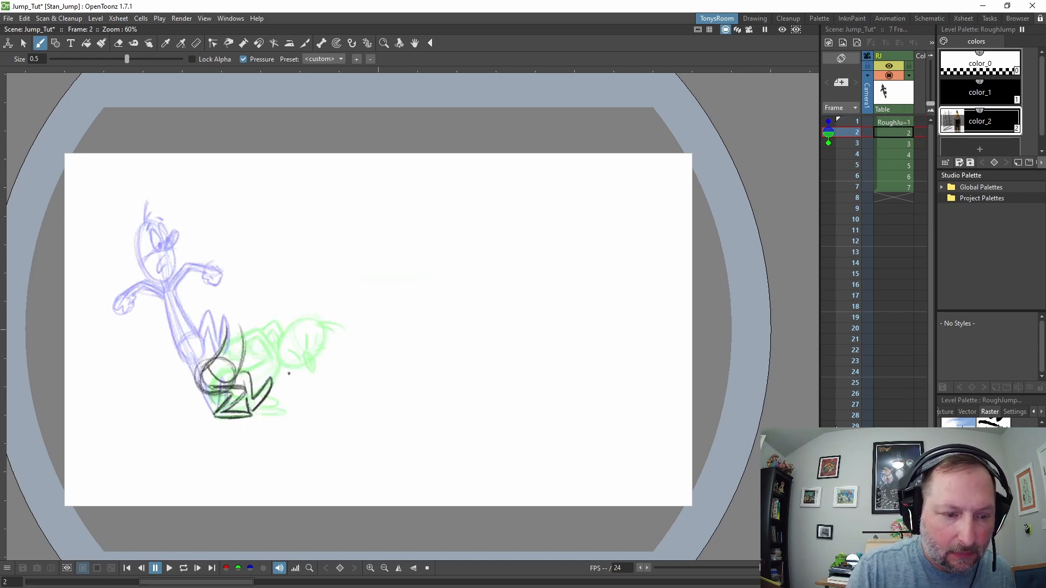
key("Down")
key("Up")
key("Up")
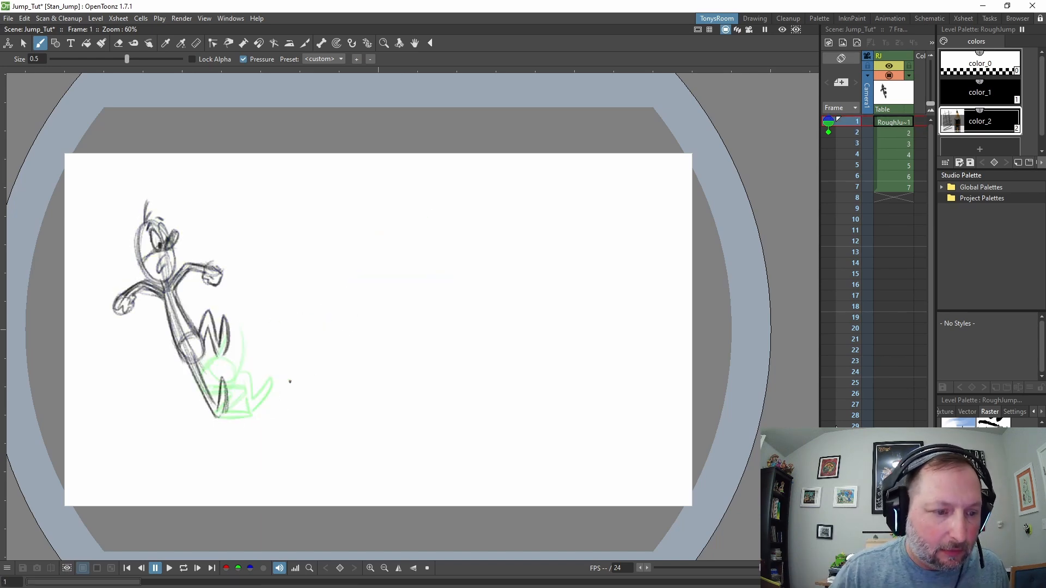
Step: Sketch a faint diagonal guide line near the frame 1 pose's arm on frame 2 and save the scene
key("Down")
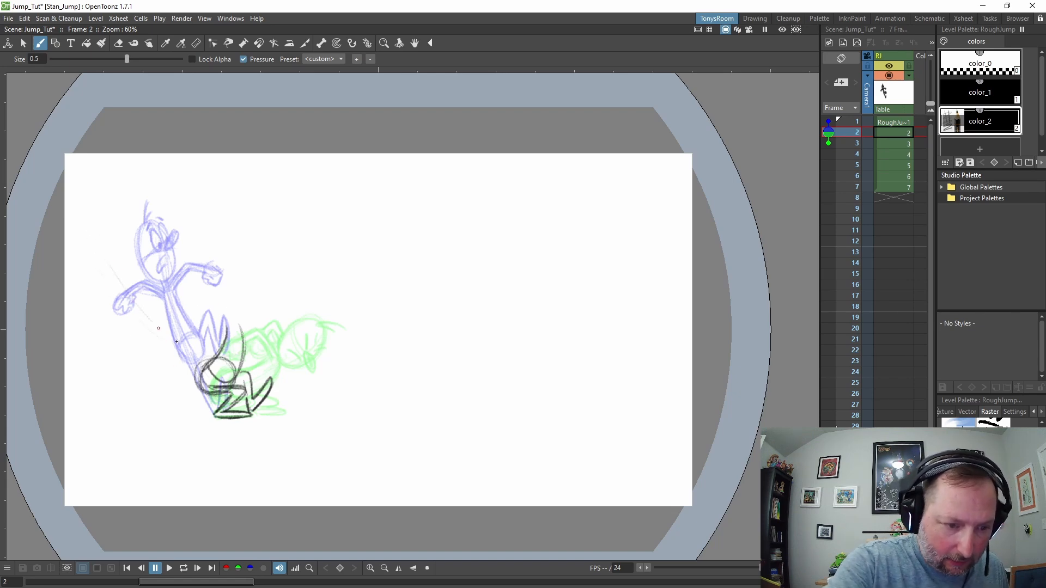
key("Up")
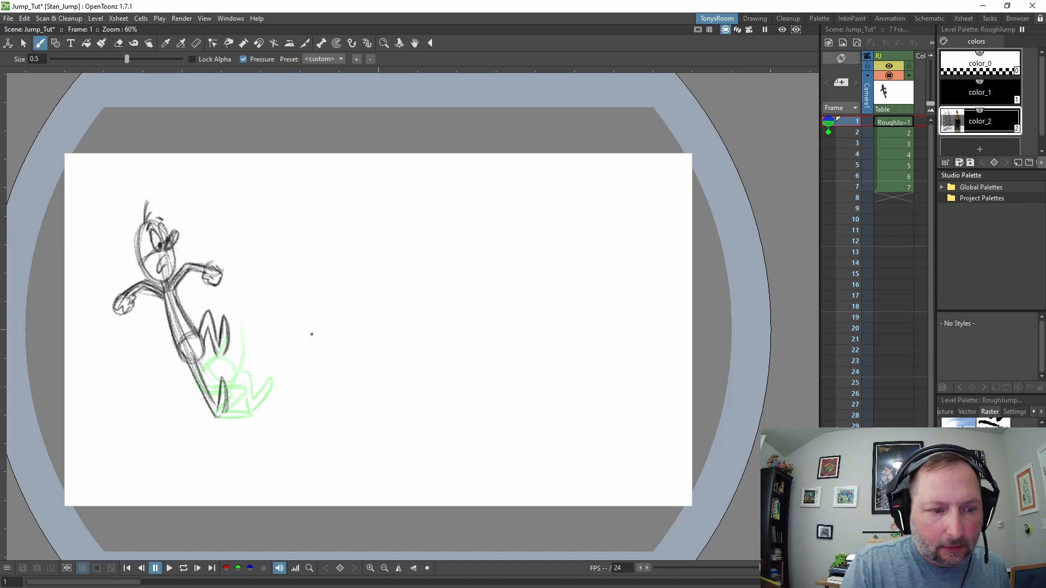
key("Down")
key("ctrl+s")
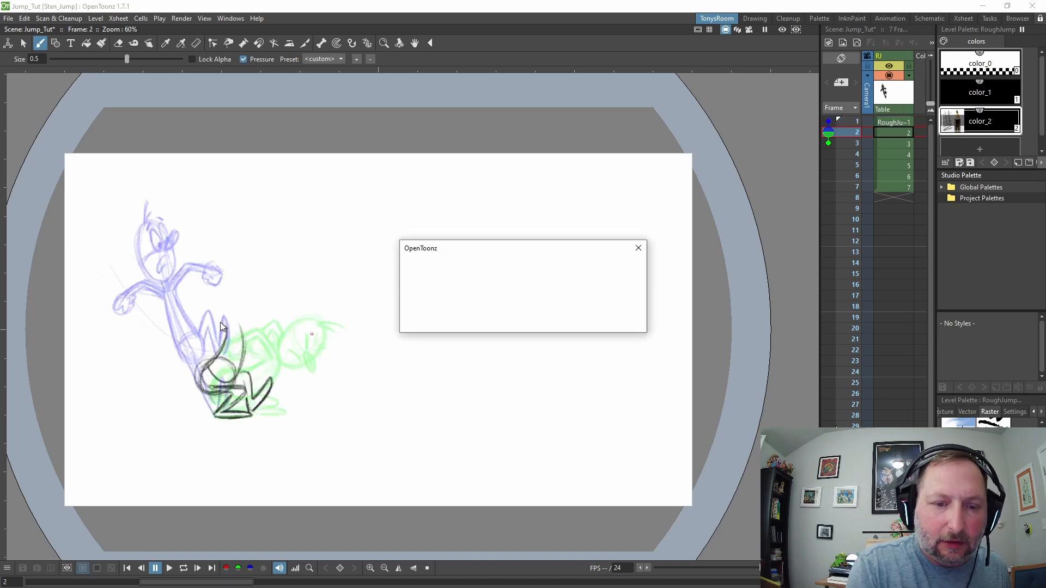
Step: Sketch faint curved guide arcs on frame 2, from beside the frame 1 pose's rear hand and out past the crouch, to plan the arm paths
key("Down")
key("Down")
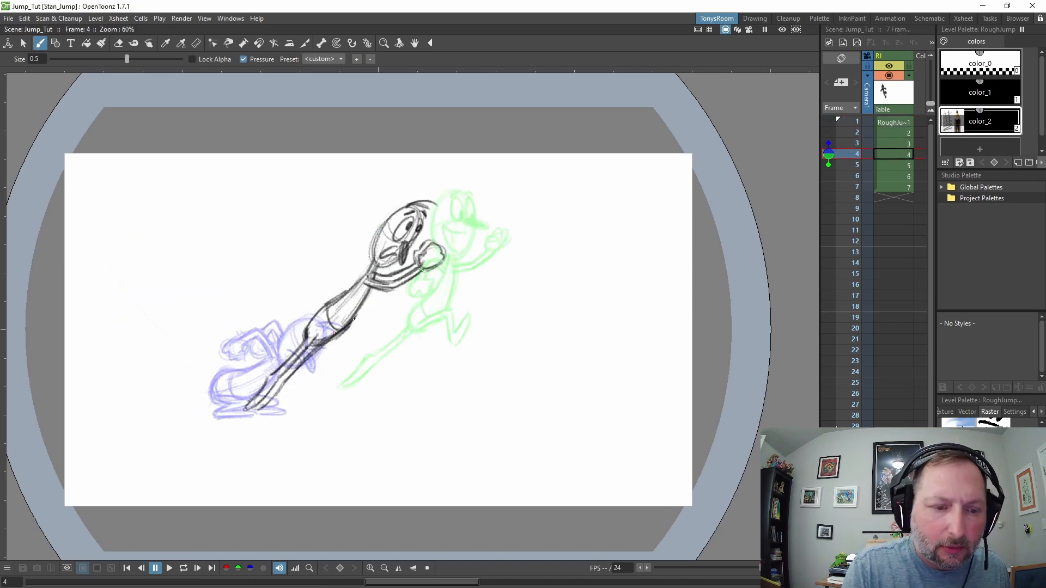
key("Up")
key("Up")
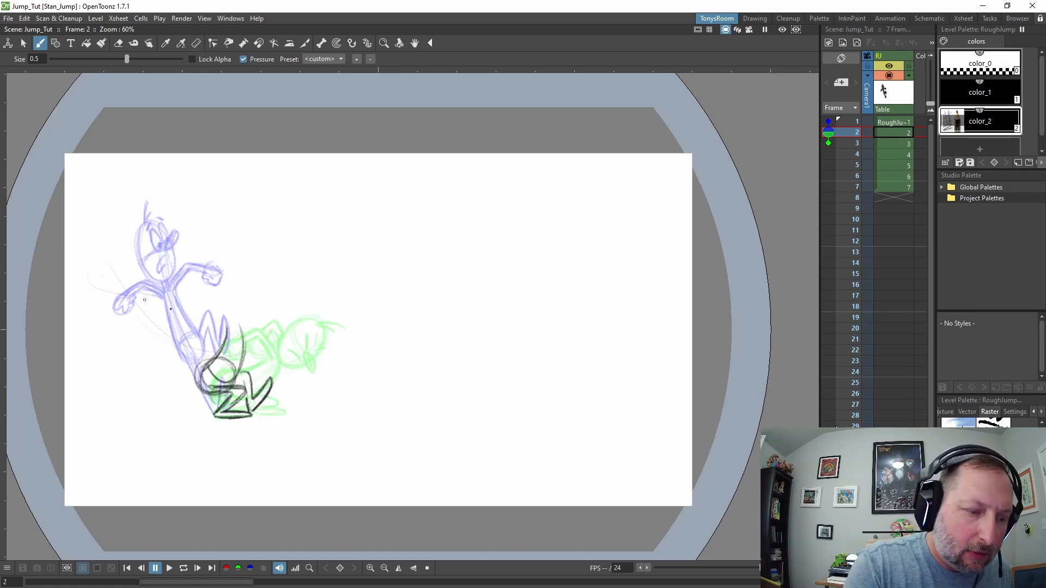
key("a")
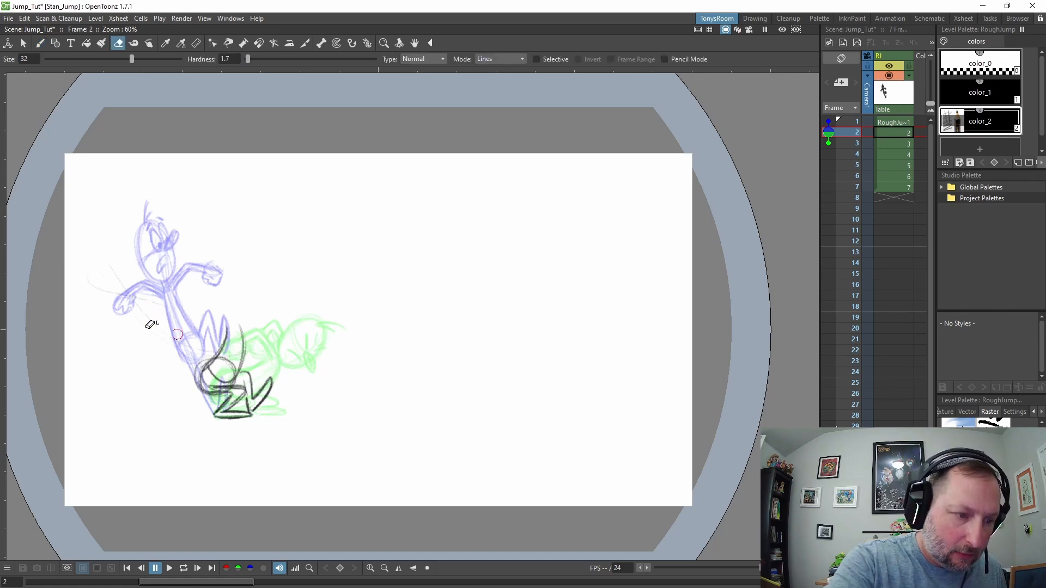
key("b")
left_click_drag(189, 344, 376, 324)
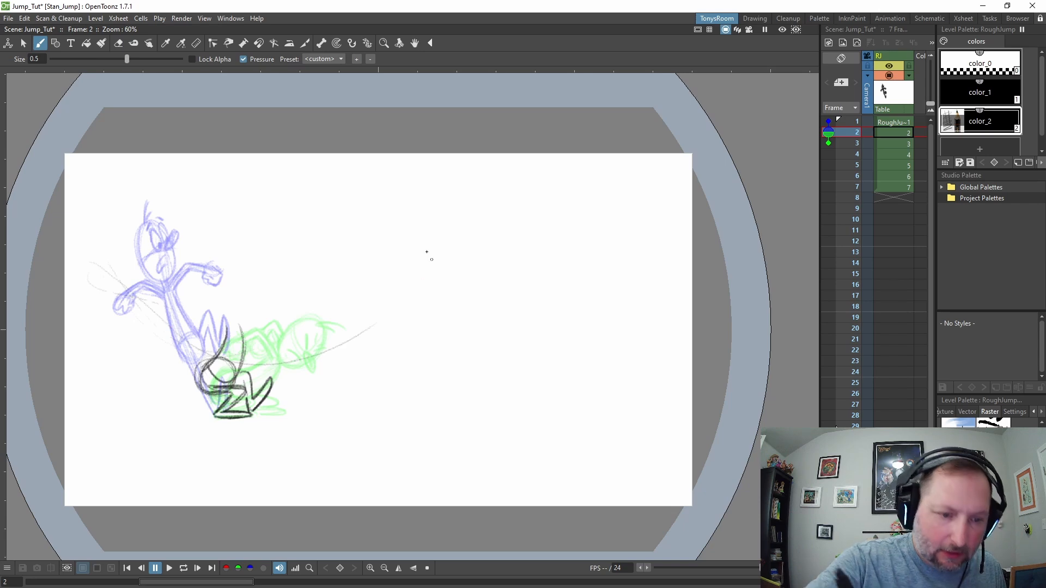
left_click_drag(82, 279, 151, 299)
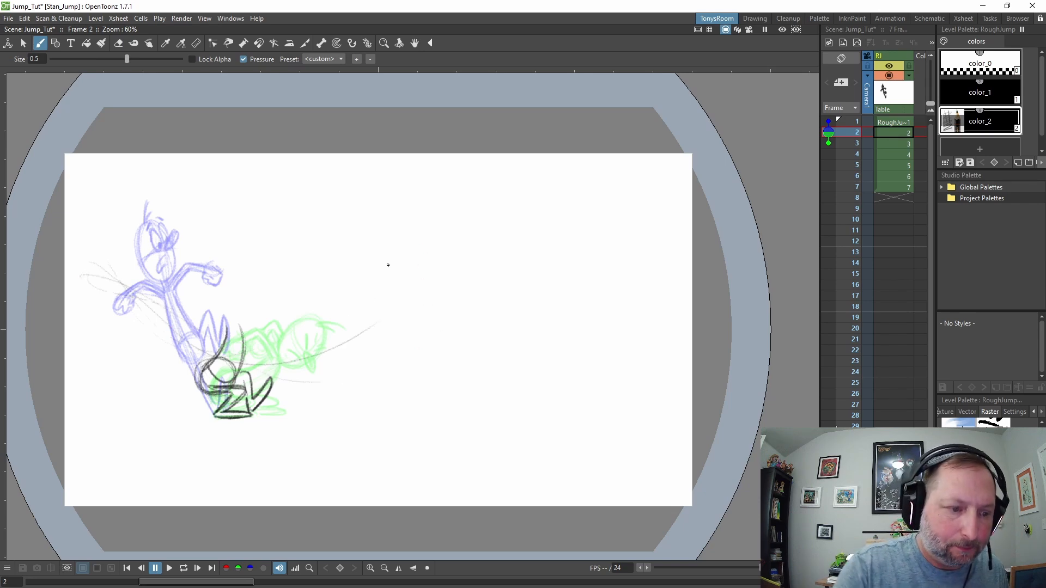
Step: Draw the rear fist on frame 2, just below and inward of the frame 1 pose's rear hand
key("e")
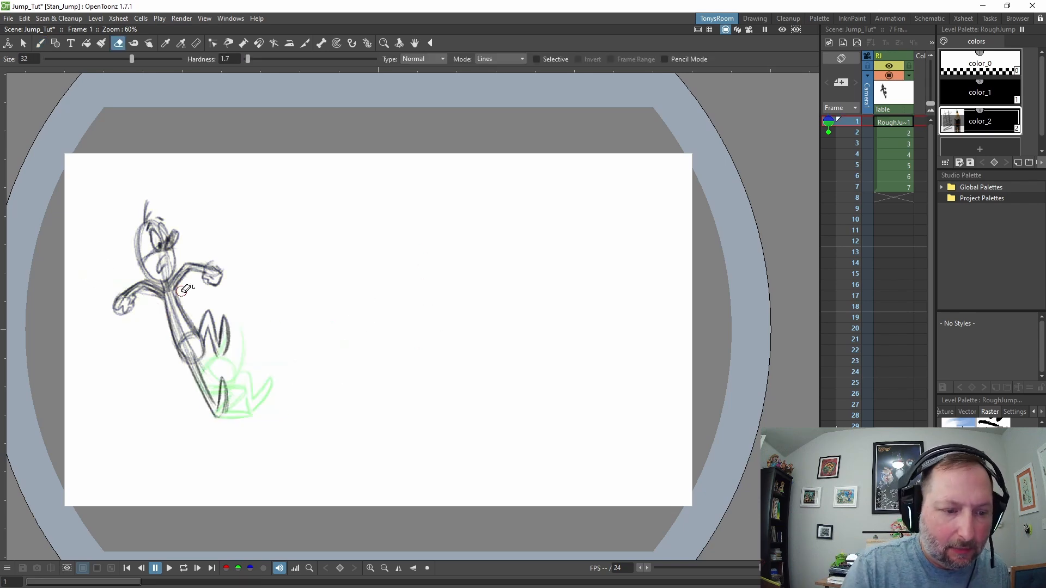
key(".")
key("b")
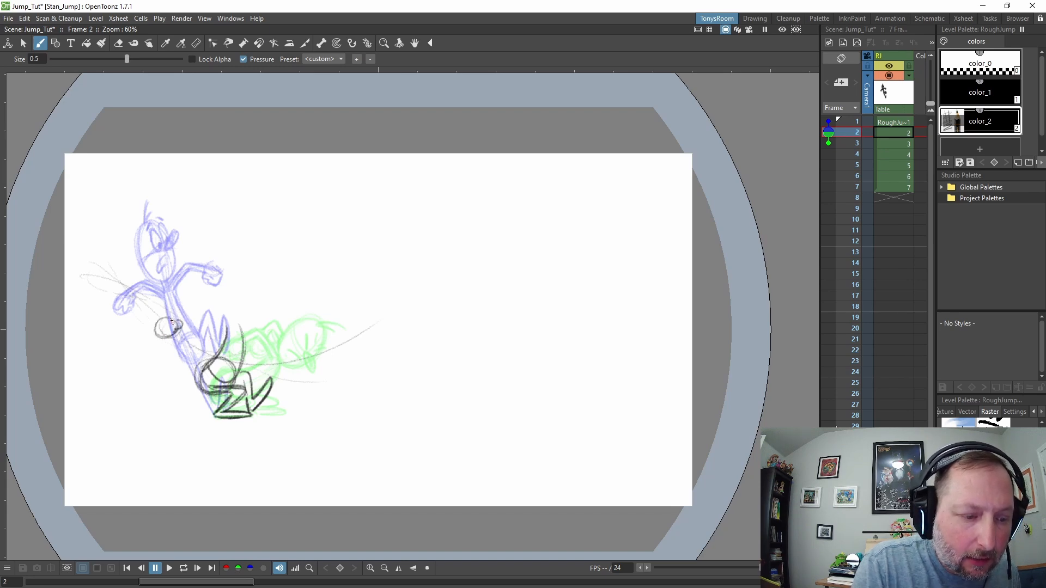
left_click_drag(155, 327, 170, 334)
key(".")
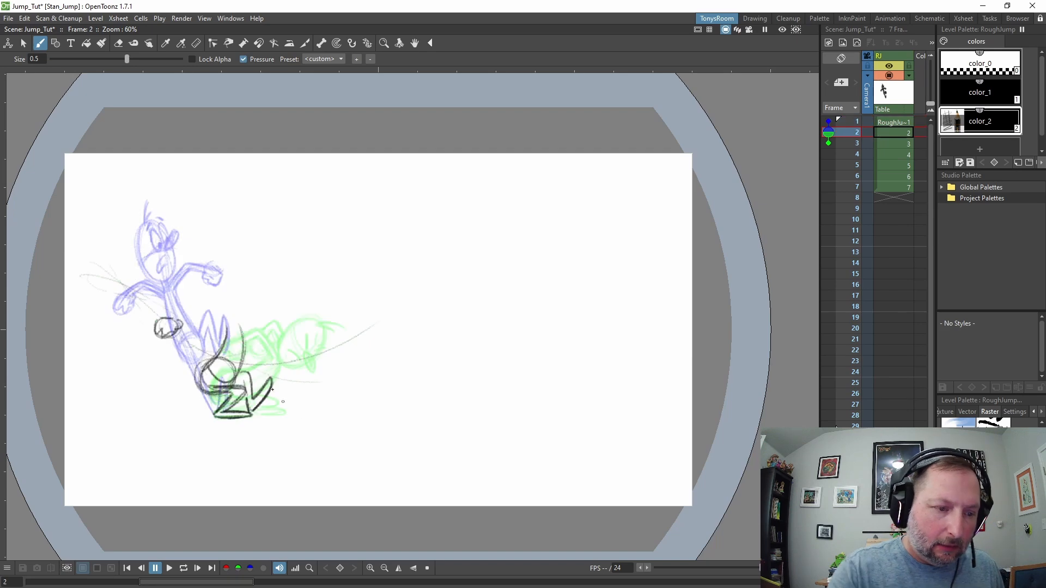
Step: Flip through frames 1 to 3 to check the new fist's placement between the neighbouring poses
key(".")
key(".")
key(".")
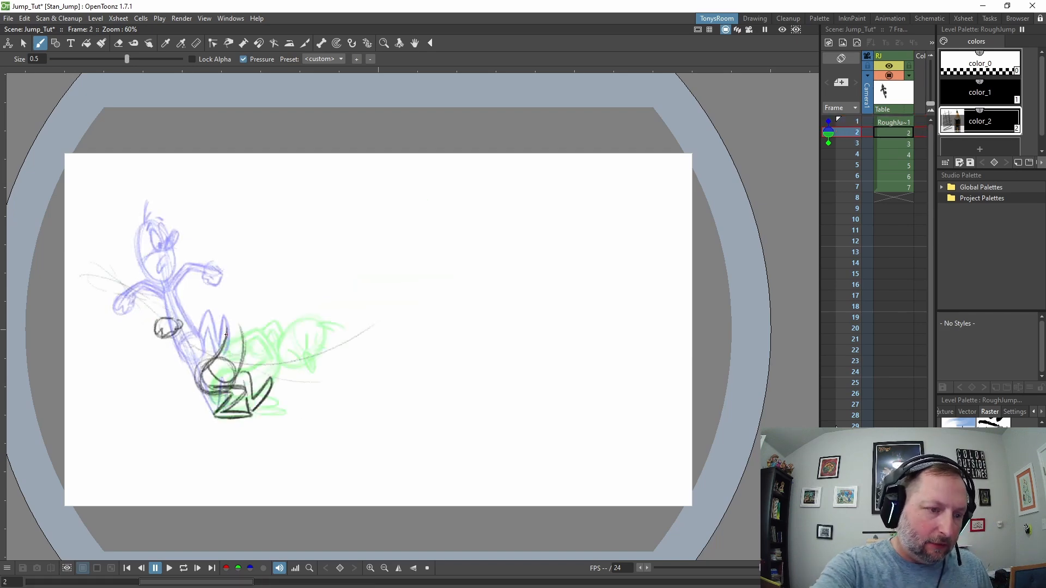
key(".")
key(".")
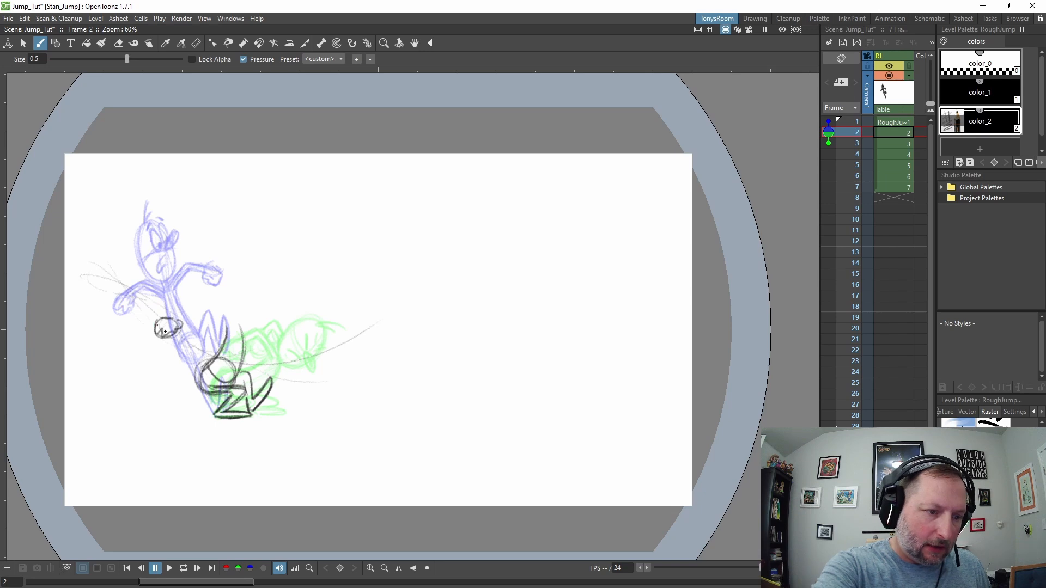
key(".")
key(".")
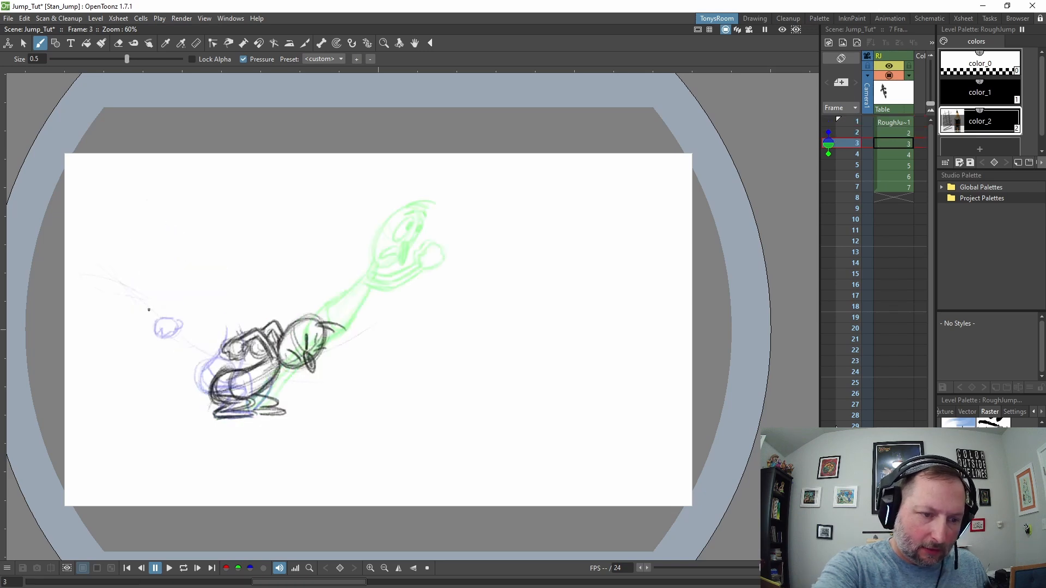
key(".")
key(".")
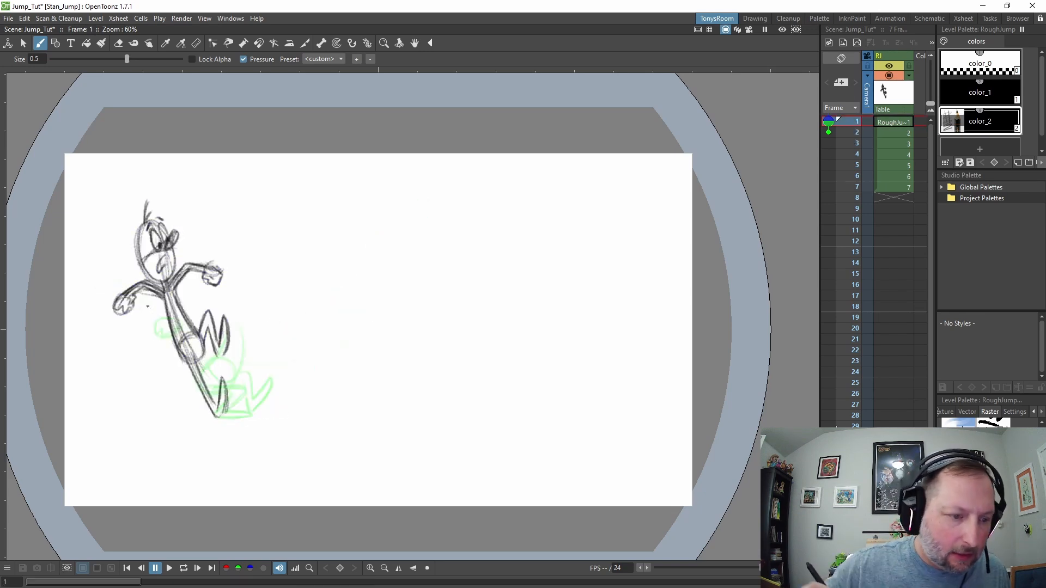
key(".")
key(".")
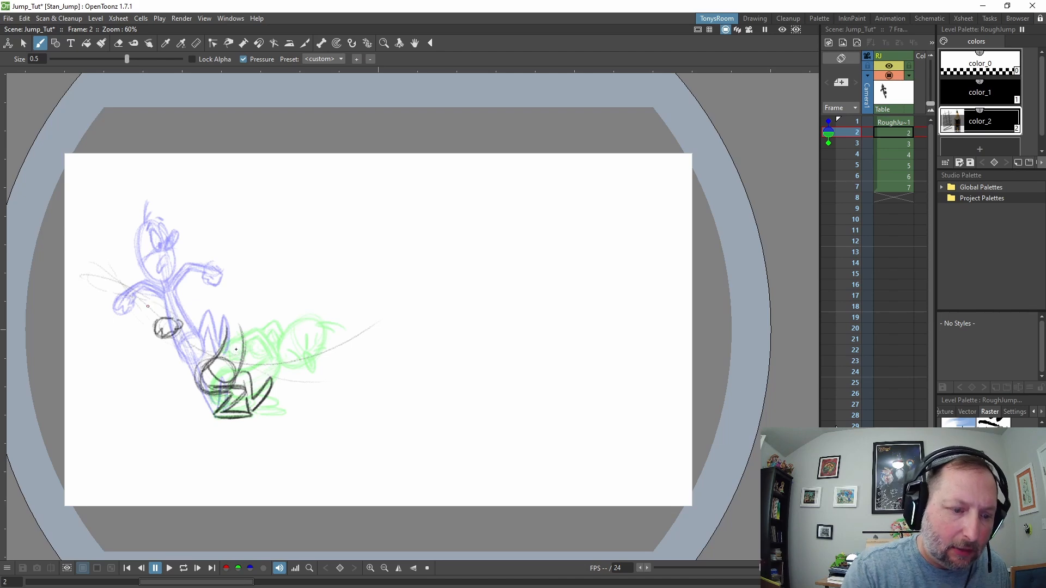
Step: Remove the hip circle inside the lower torso on frame 2 and compare the pose with frame 1
key(".")
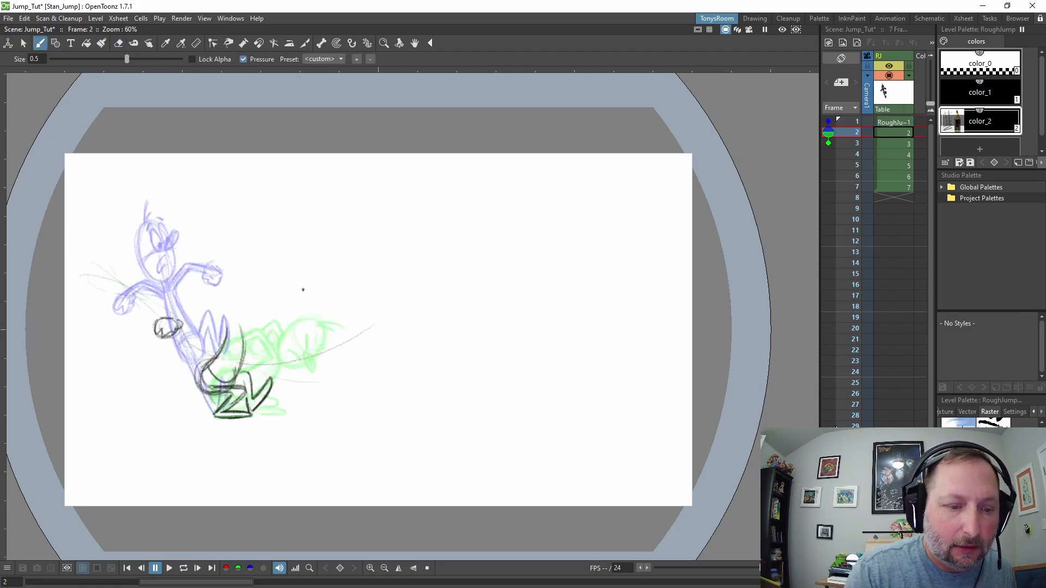
key("period")
key("comma")
key("comma")
key("period")
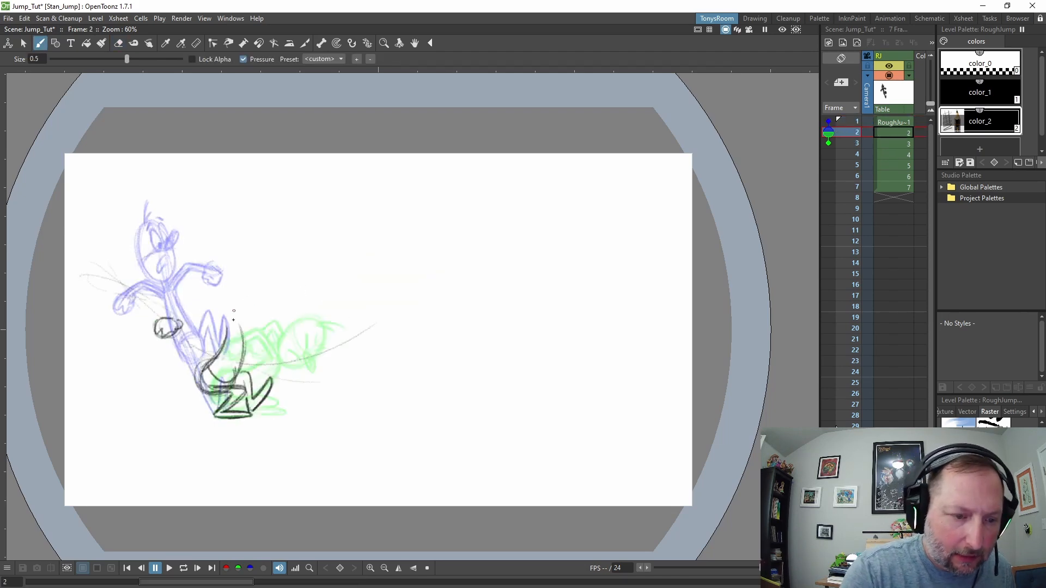
key("comma")
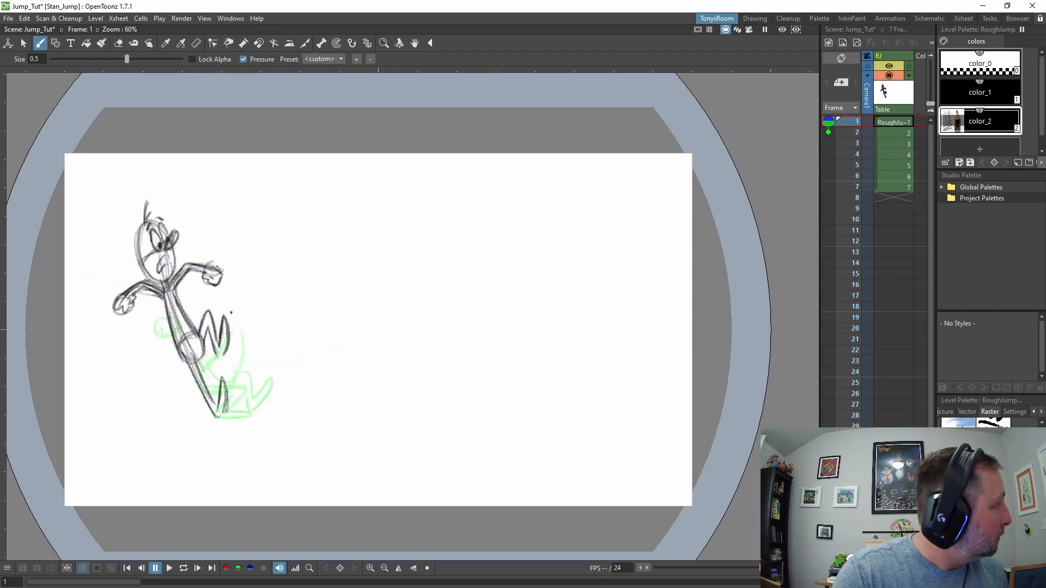
key("period")
key("comma")
key("period")
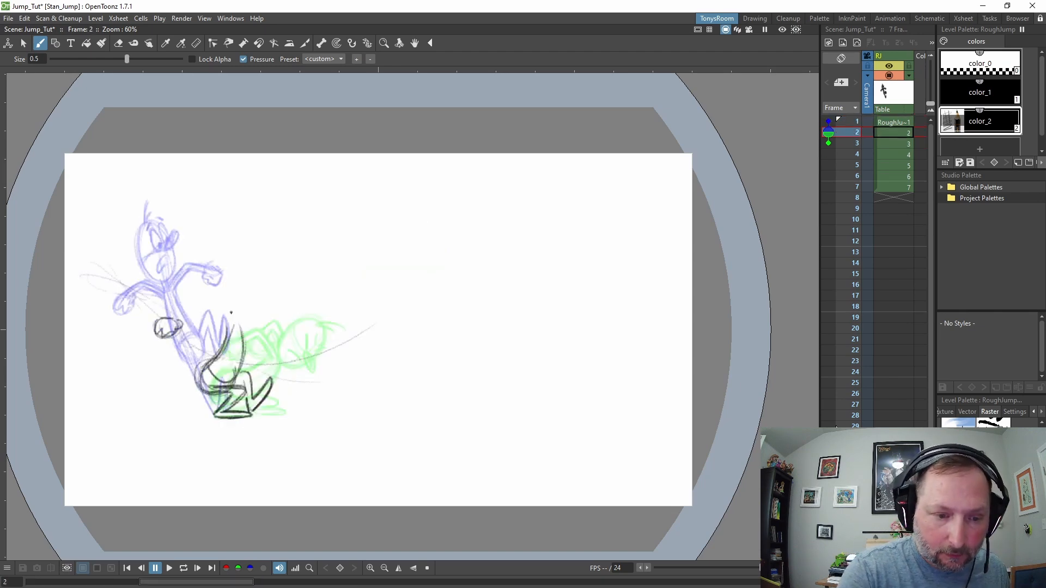
key("comma")
key("period")
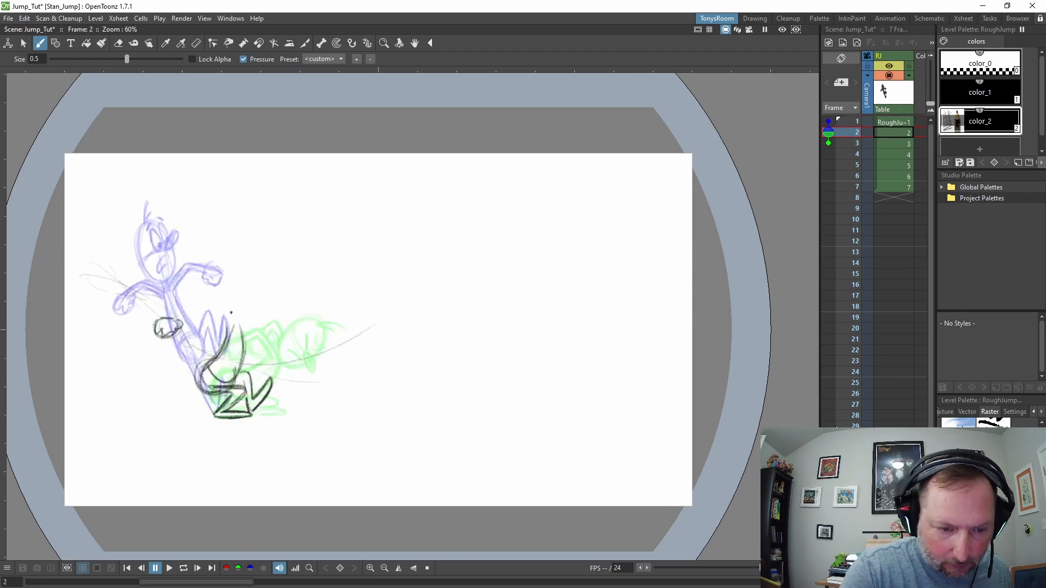
Step: Sketch the head oval on frame 2 above the torso, with its eye, beak and hair tuft
mouse_move(251, 288)
left_mouse_down()
mouse_move(229, 316)
mouse_move(242, 270)
mouse_move(215, 261)
mouse_move(248, 278)
mouse_move(238, 312)
mouse_move(251, 270)
mouse_move(242, 287)
mouse_move(252, 274)
mouse_move(232, 289)
mouse_move(234, 281)
left_mouse_up()
mouse_move(225, 266)
left_mouse_down()
mouse_move(230, 291)
mouse_move(236, 250)
mouse_move(233, 284)
mouse_move(219, 249)
left_mouse_up()
key("ctrl+z")
key("ctrl+z")
key("ctrl+z")
key("comma")
key("period")
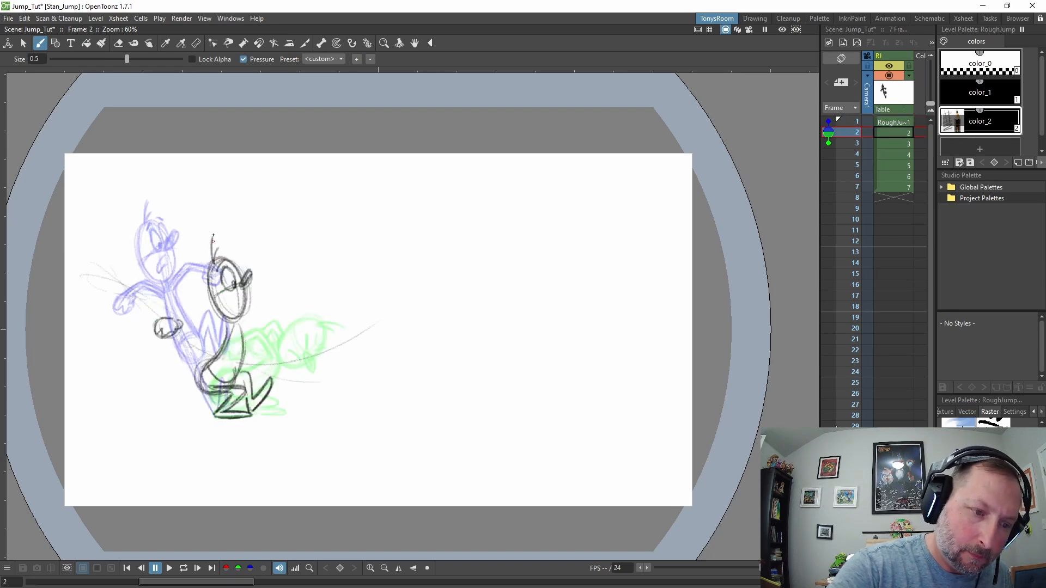
Step: Add the mouth and the neck lines joining the head to the torso on frame 2, and save the scene
mouse_move(229, 285)
left_mouse_down()
mouse_move(220, 267)
mouse_move(243, 277)
mouse_move(238, 256)
mouse_move(218, 269)
mouse_move(229, 312)
mouse_move(239, 304)
mouse_move(231, 327)
mouse_move(243, 351)
left_mouse_up()
key("comma")
key("period")
mouse_move(234, 322)
left_mouse_down()
mouse_move(220, 359)
mouse_move(235, 373)
left_mouse_up()
key("comma")
key("period")
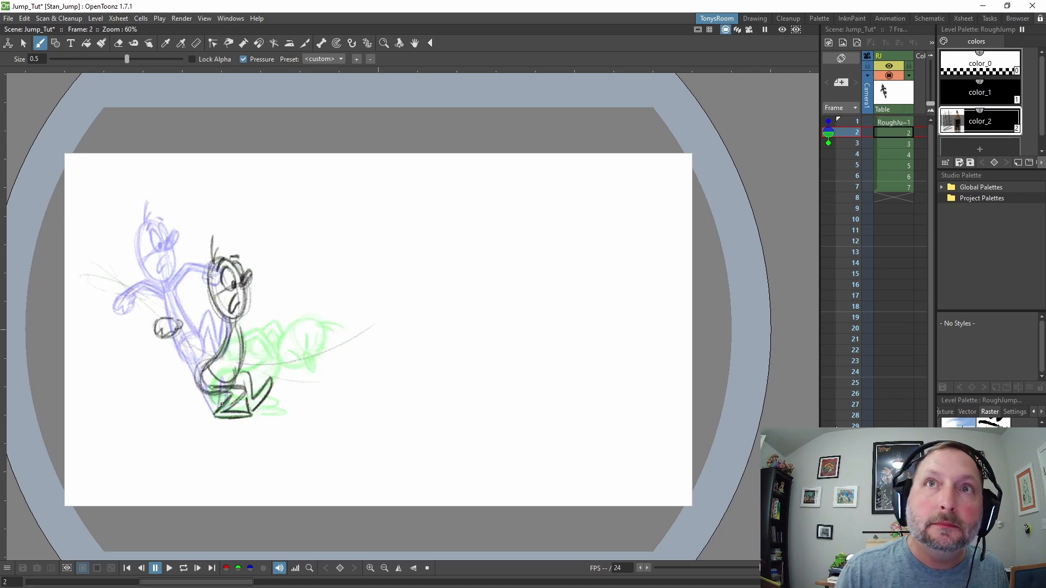
key("comma")
key("period")
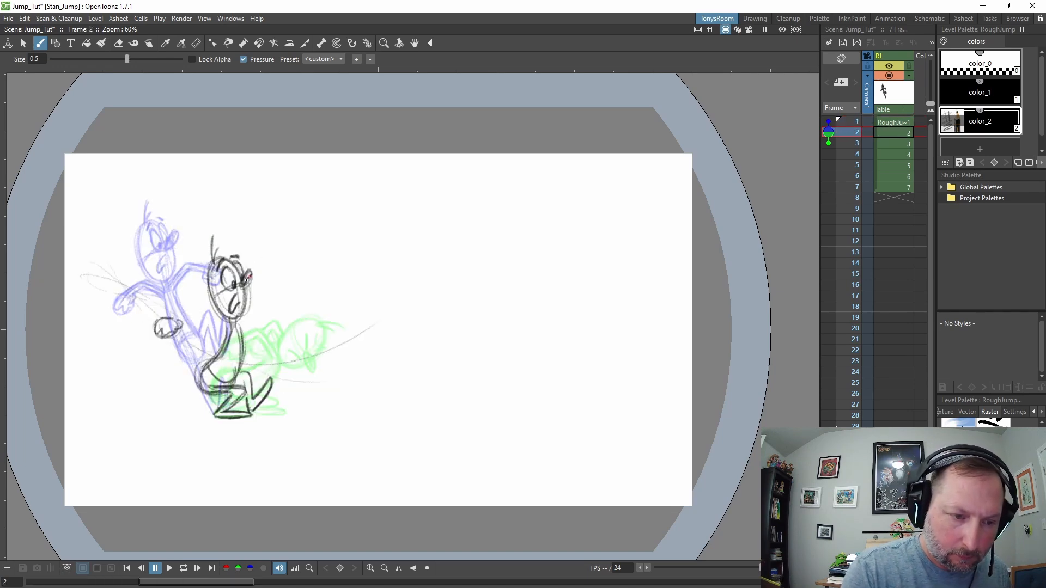
Step: Draw the rear arm on frame 2 from the fist to the shoulder and compare it with frame 1
left_click_drag(172, 321, 199, 304)
mouse_move(202, 307)
left_mouse_down()
mouse_move(208, 301)
mouse_move(227, 328)
mouse_move(204, 312)
mouse_move(227, 329)
left_mouse_up()
key("comma")
key("period")
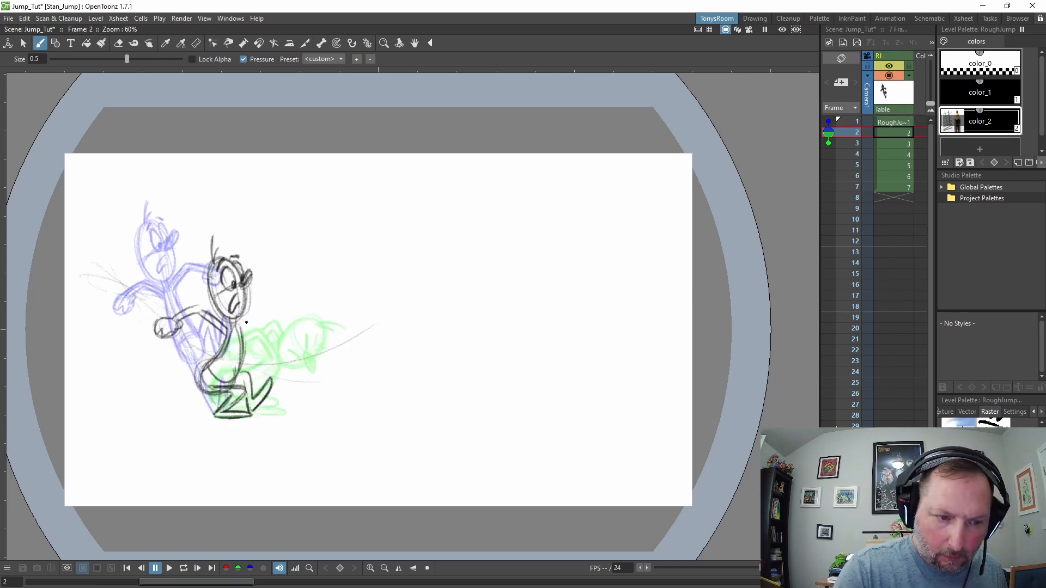
Step: Shorten the rear arm on frame 2 by erasing the forearm, moving the fist closer to the body and redrawing the arm
key("a")
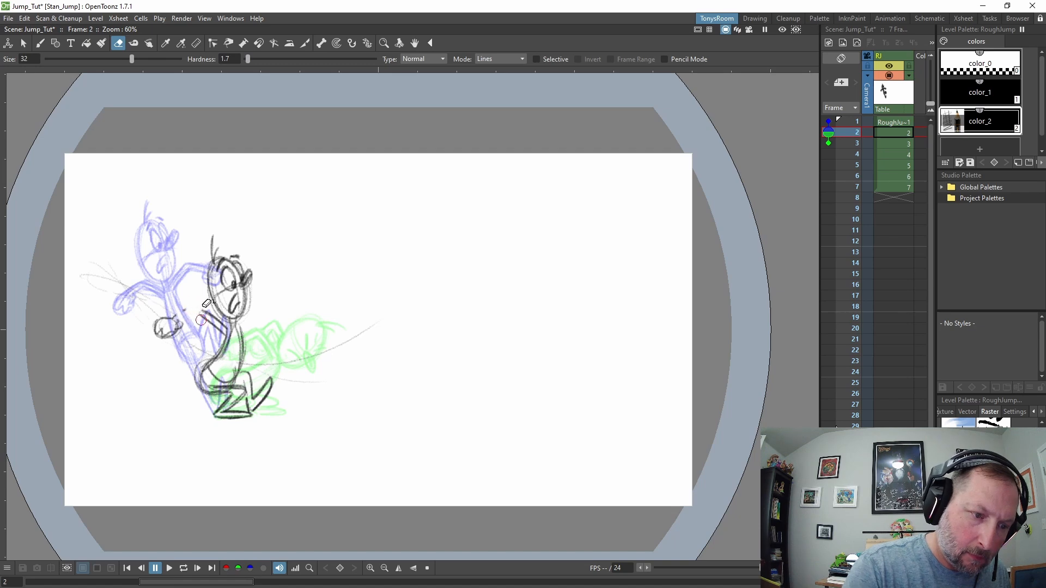
mouse_move(202, 319)
left_mouse_down()
mouse_move(220, 330)
mouse_move(198, 308)
mouse_move(156, 348)
mouse_move(164, 300)
mouse_move(193, 325)
mouse_move(227, 329)
mouse_move(221, 320)
mouse_move(225, 333)
left_mouse_up()
key("s")
left_click(259, 299)
key("b")
left_click_drag(213, 320, 224, 333)
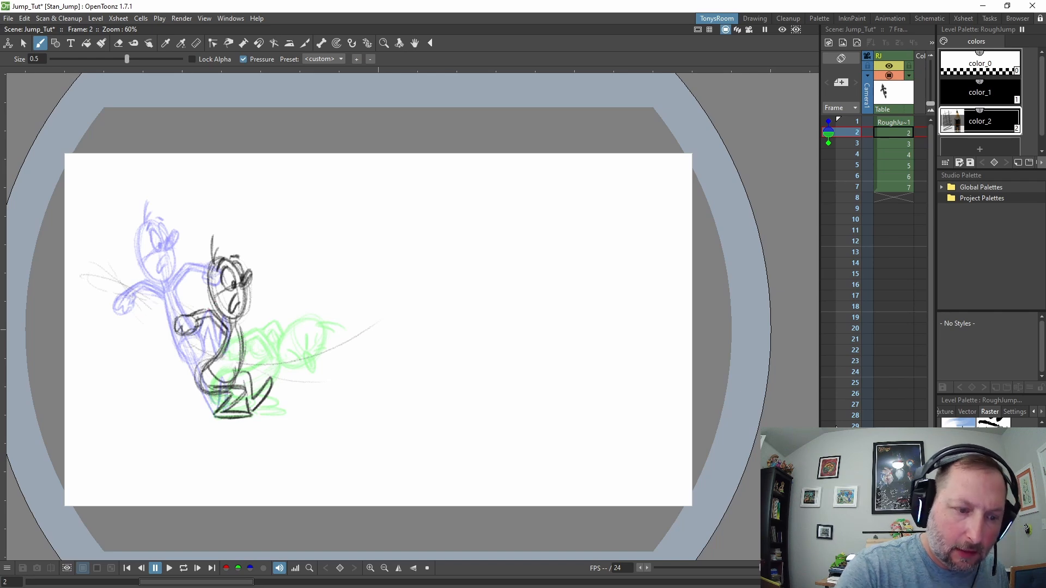
Step: Erase the rear forearm on frame 2, rotate the fist about -12° and shift it slightly upward, and redraw the forearm
key("comma")
key("period")
key("a")
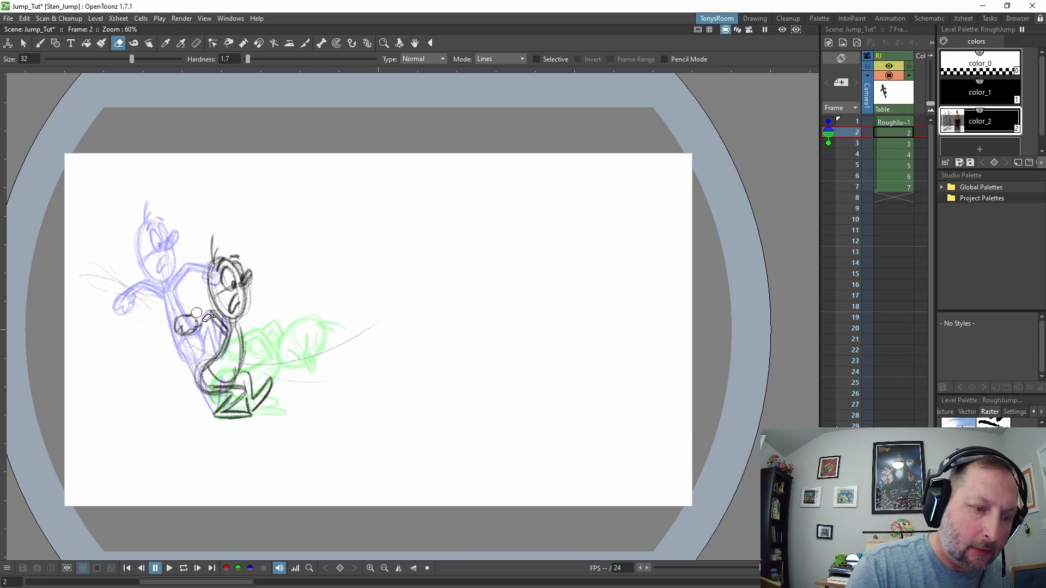
key("s")
mouse_move(199, 311)
left_mouse_down()
mouse_move(204, 343)
mouse_move(201, 312)
left_mouse_up()
mouse_move(195, 331)
left_mouse_down()
mouse_move(186, 324)
mouse_move(199, 349)
left_mouse_up()
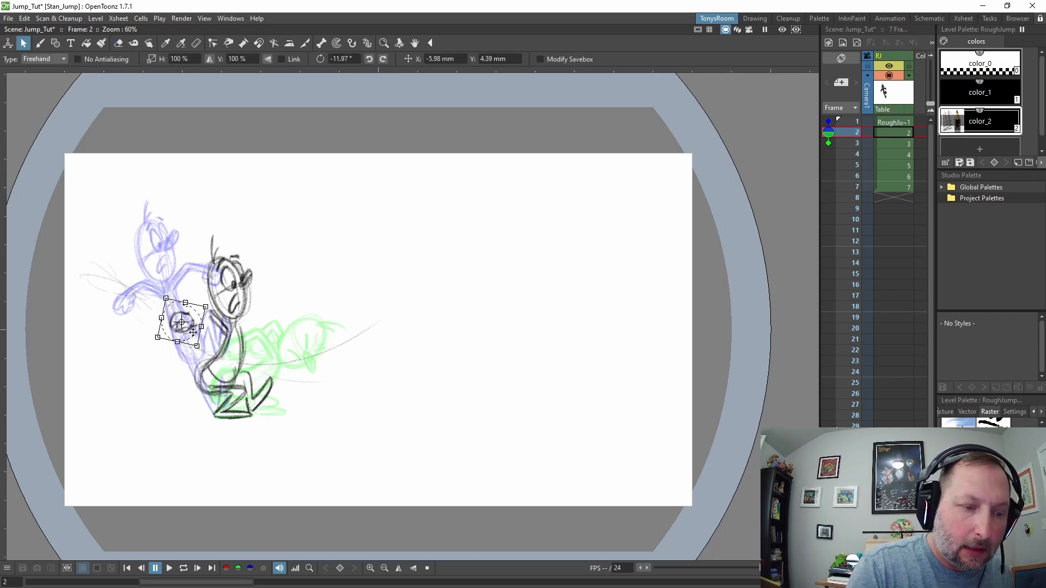
key("b")
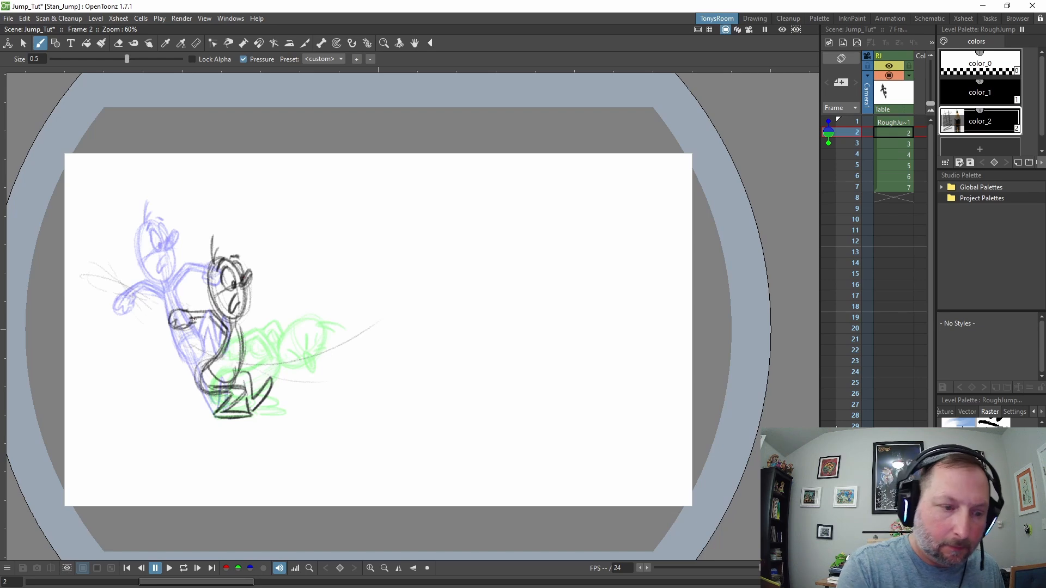
mouse_move(188, 318)
left_mouse_down()
mouse_move(214, 309)
mouse_move(244, 361)
left_mouse_up()
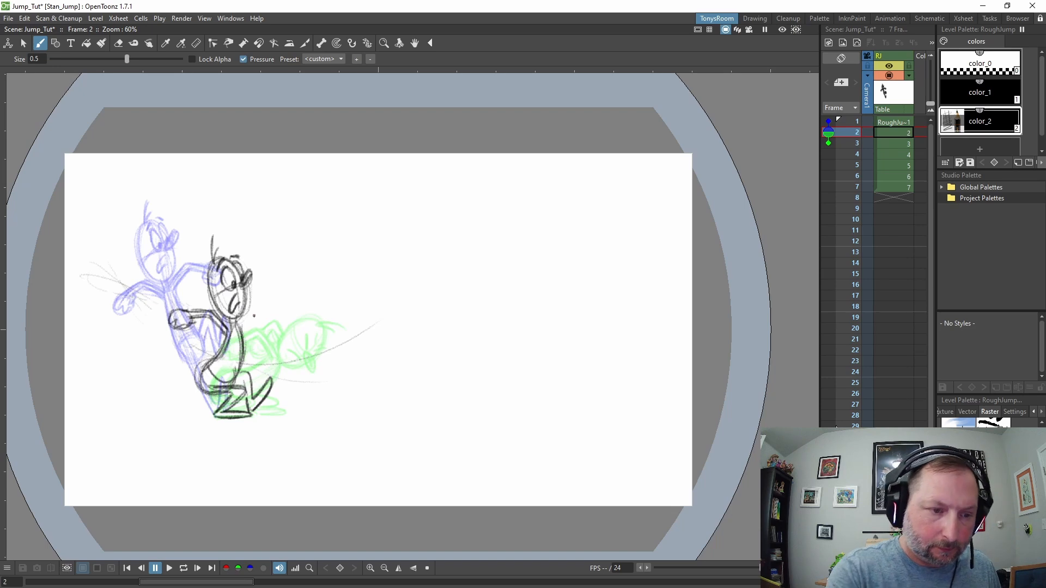
Step: Draw the front arm with its drooping hand extending past the beak on frame 2, checking the pose against the neighbouring frames
key("comma")
key("period")
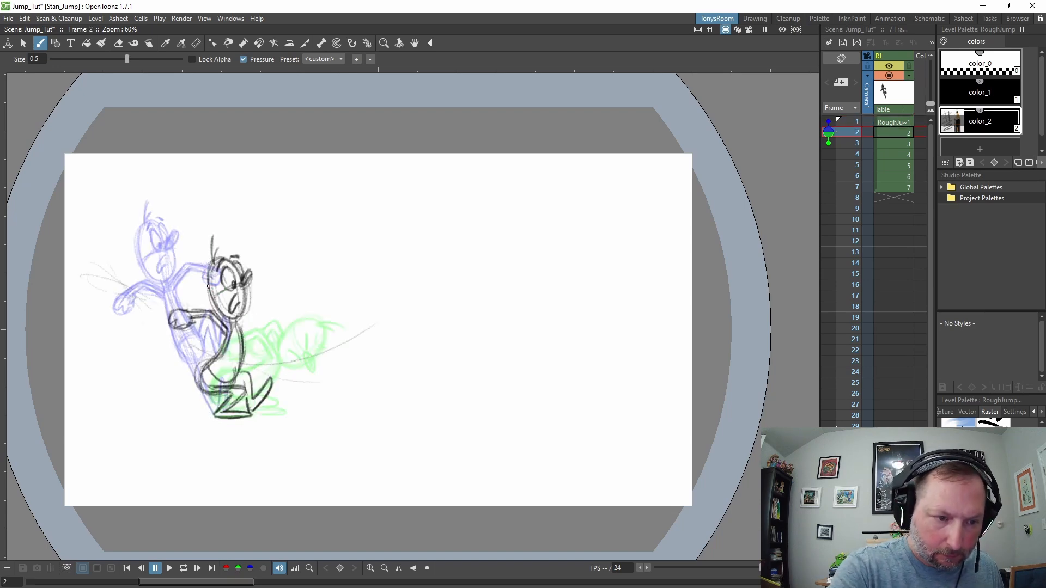
key("period")
key("comma")
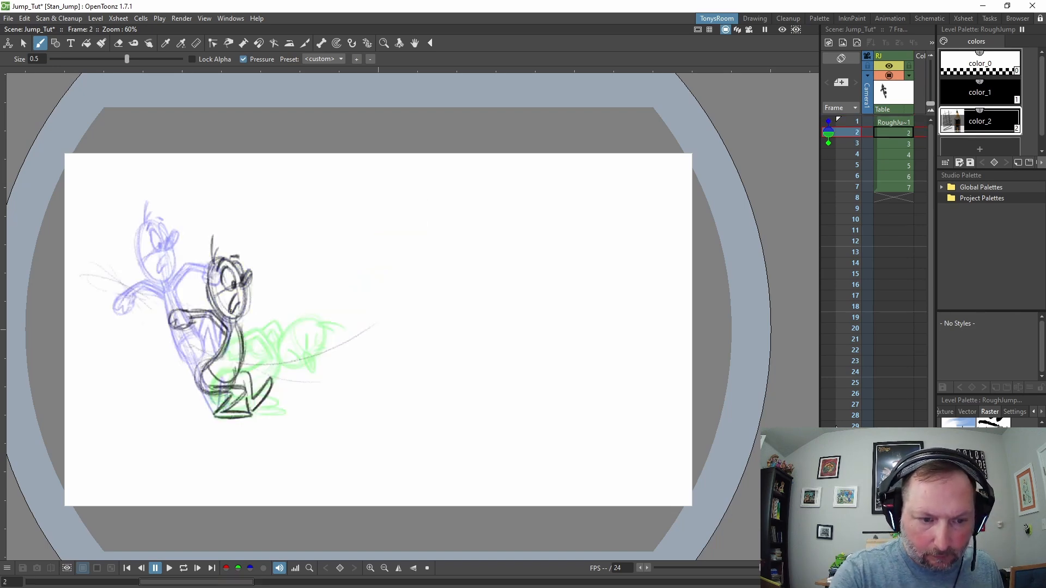
key("period")
key("comma")
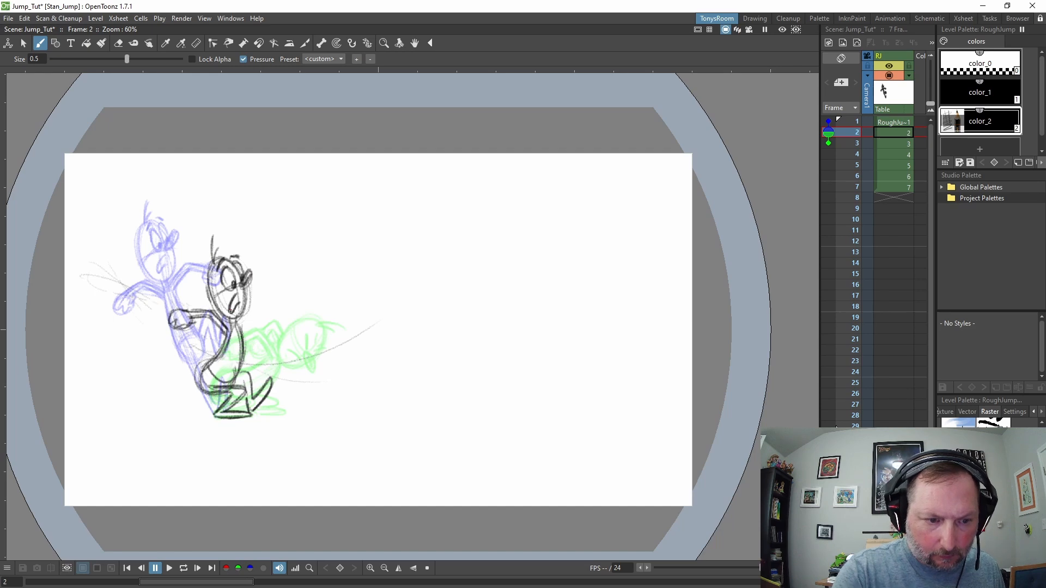
key("period")
key("comma")
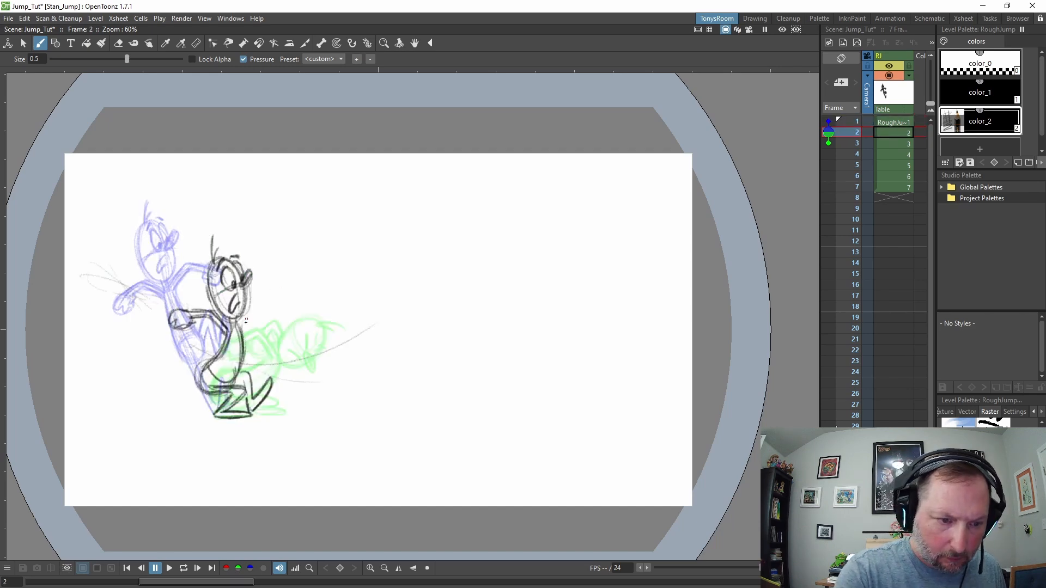
mouse_move(238, 330)
left_mouse_down()
mouse_move(268, 296)
mouse_move(244, 306)
mouse_move(258, 294)
mouse_move(273, 288)
mouse_move(275, 298)
mouse_move(271, 286)
mouse_move(266, 304)
mouse_move(271, 285)
mouse_move(277, 299)
mouse_move(255, 305)
mouse_move(261, 296)
mouse_move(240, 323)
mouse_move(269, 298)
left_mouse_up()
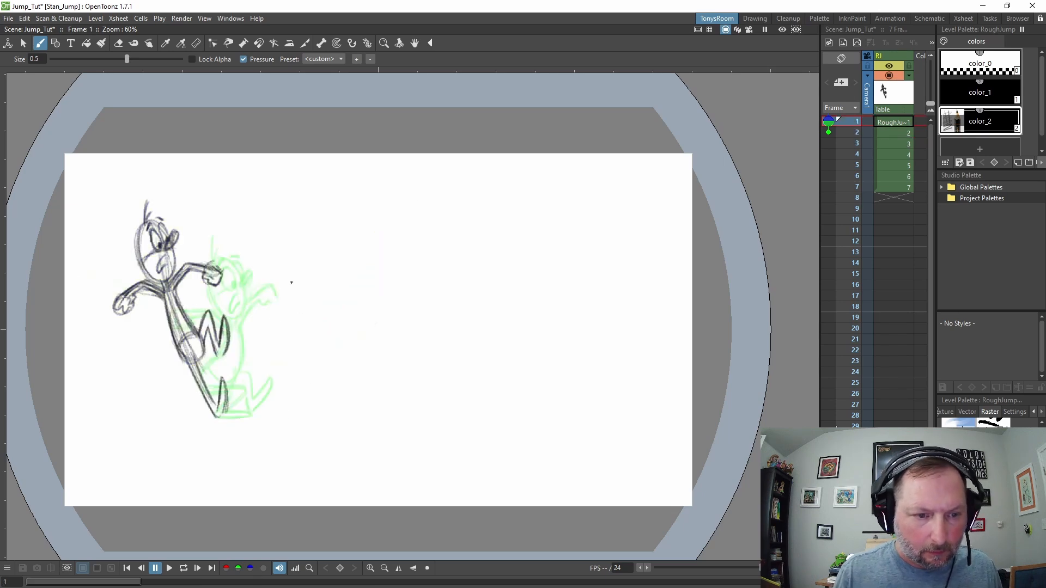
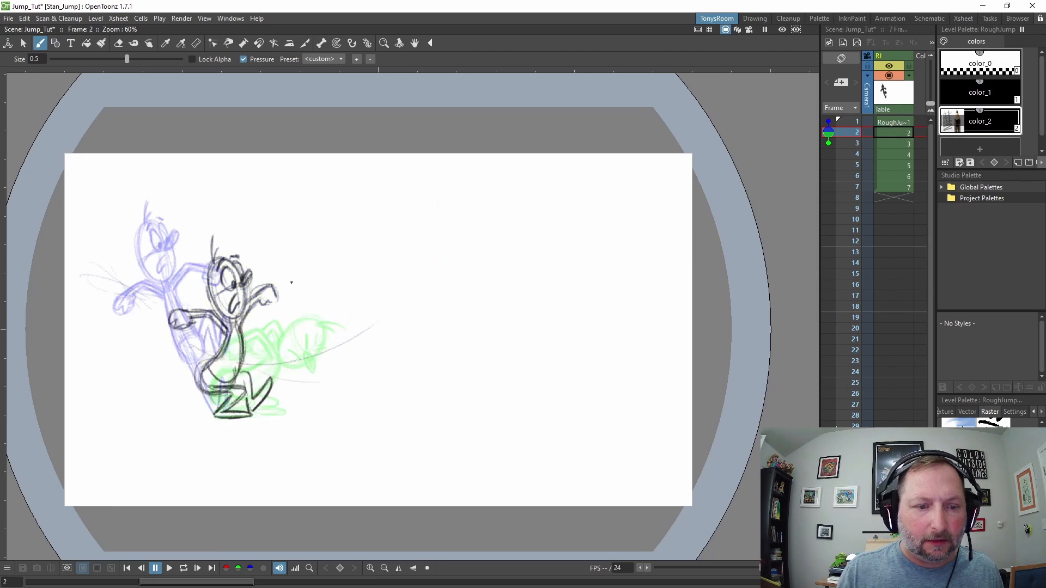
key("a")
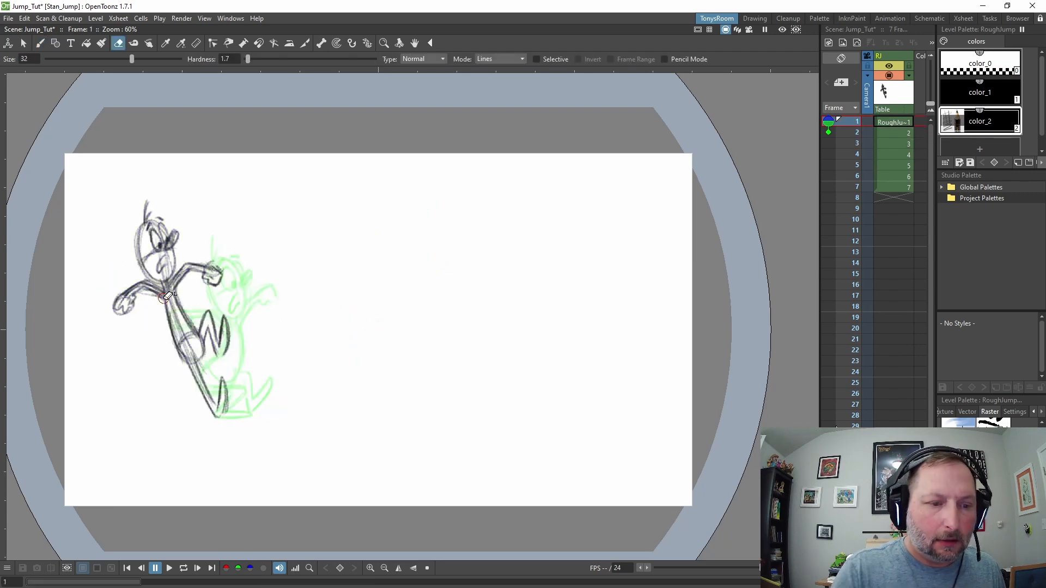
Step: Insert a new blank drawing at frame 4, between the crouch on frame 3 and the stretched take-off pose
key("b")
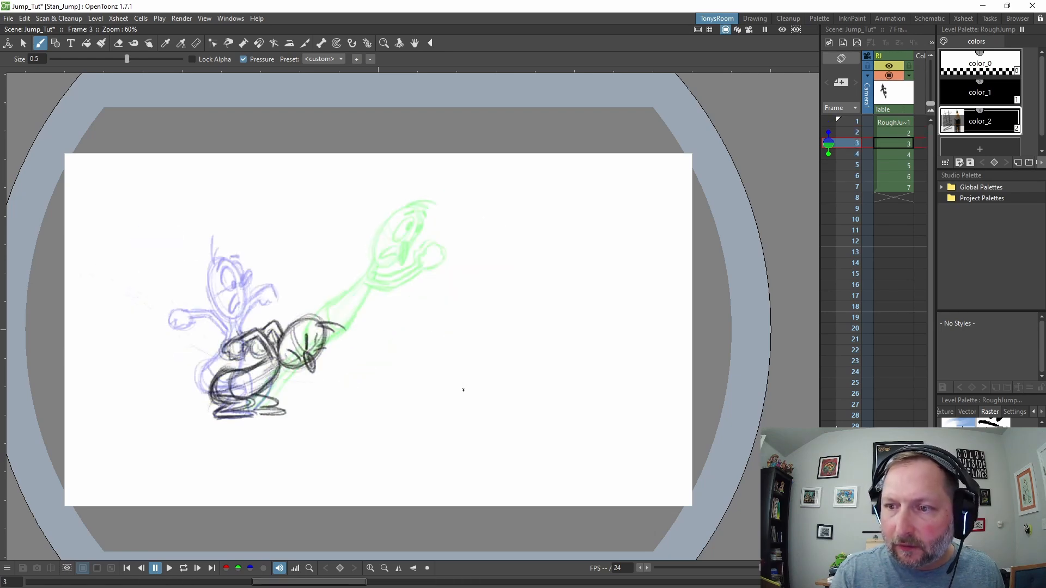
key("apostrophe")
key("Down")
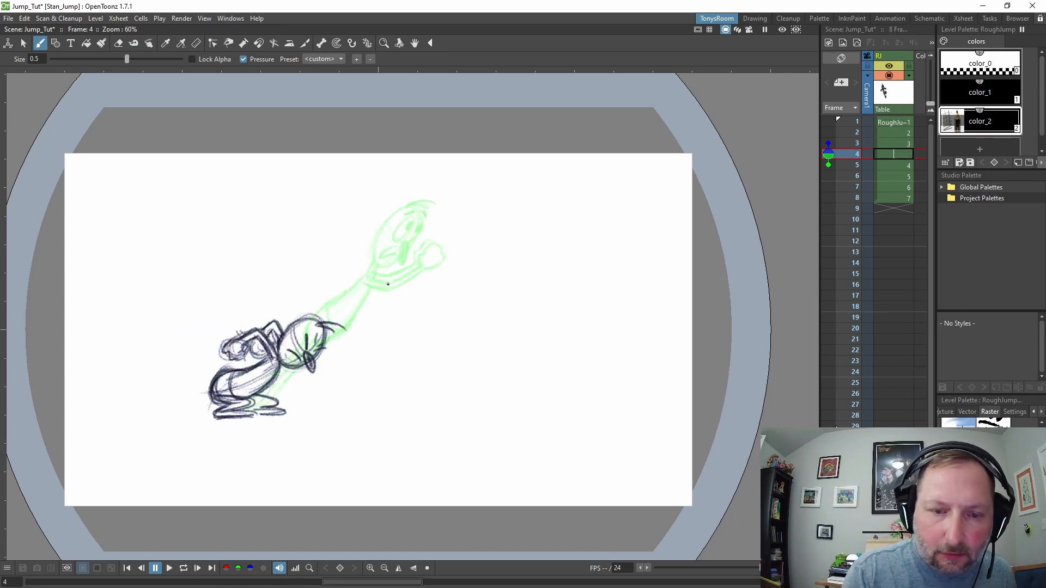
key("Up")
key("Down")
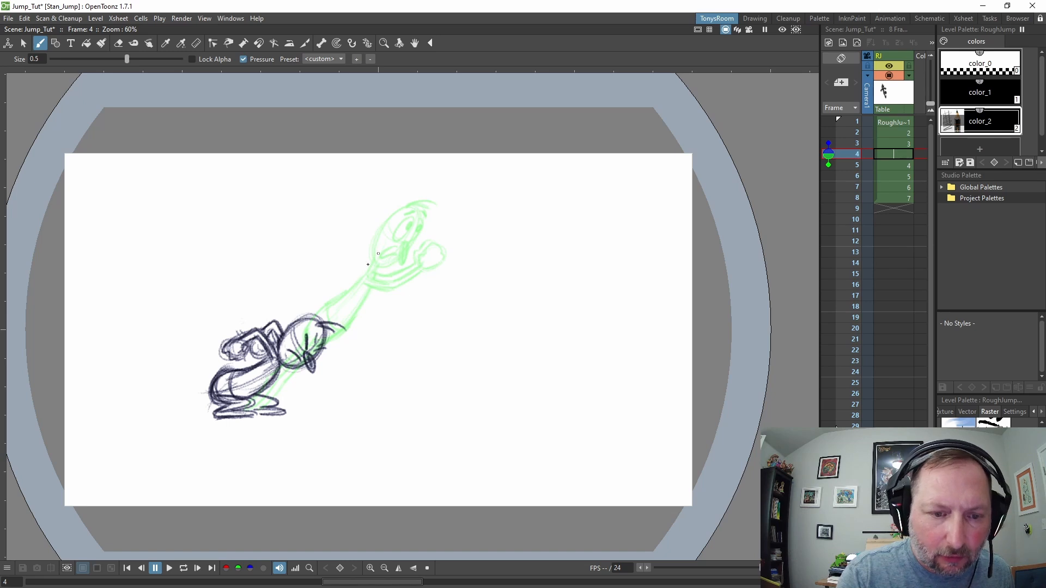
key("alt+d")
key("Up")
key("Down")
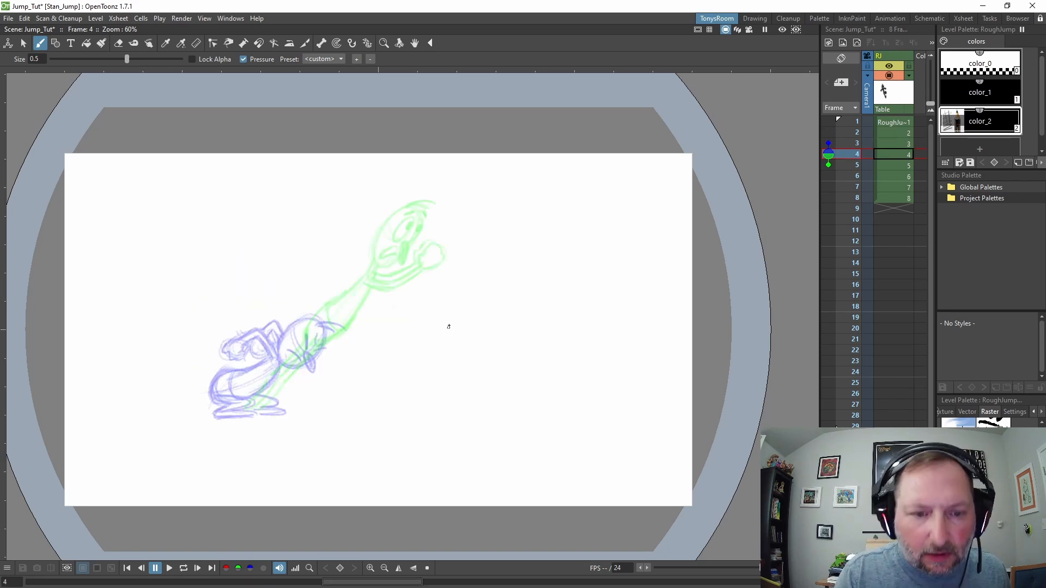
Step: Sketch a diagonal line of action on frame 4 and rough in the tilted head oval with mouth and beak
left_click_drag(416, 219, 243, 385)
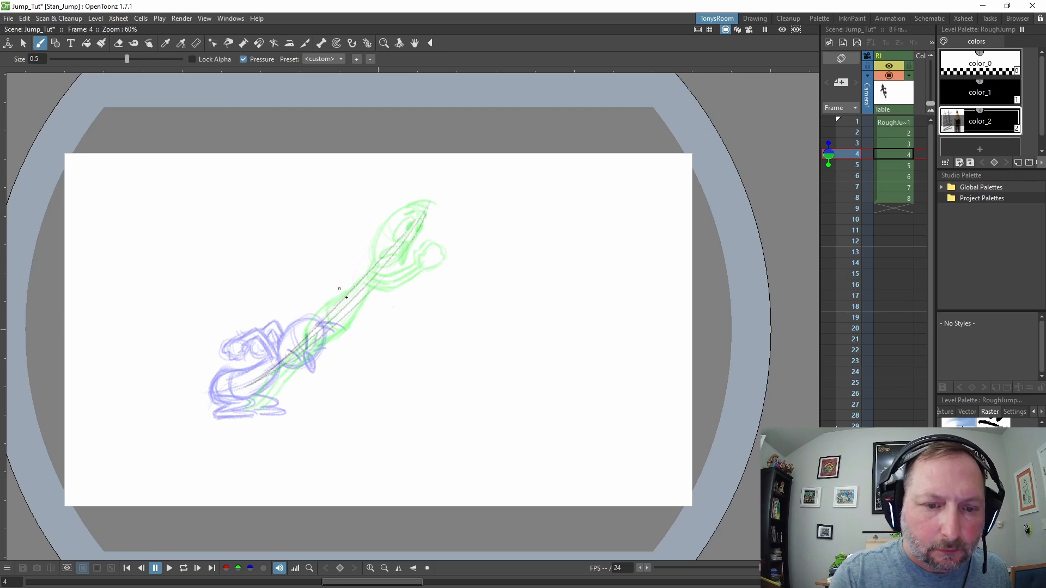
mouse_move(351, 289)
left_mouse_down()
mouse_move(406, 226)
mouse_move(400, 255)
mouse_move(406, 229)
mouse_move(352, 290)
left_mouse_up()
mouse_move(366, 247)
left_mouse_down()
mouse_move(388, 267)
mouse_move(368, 294)
mouse_move(376, 290)
mouse_move(352, 281)
mouse_move(369, 275)
left_mouse_up()
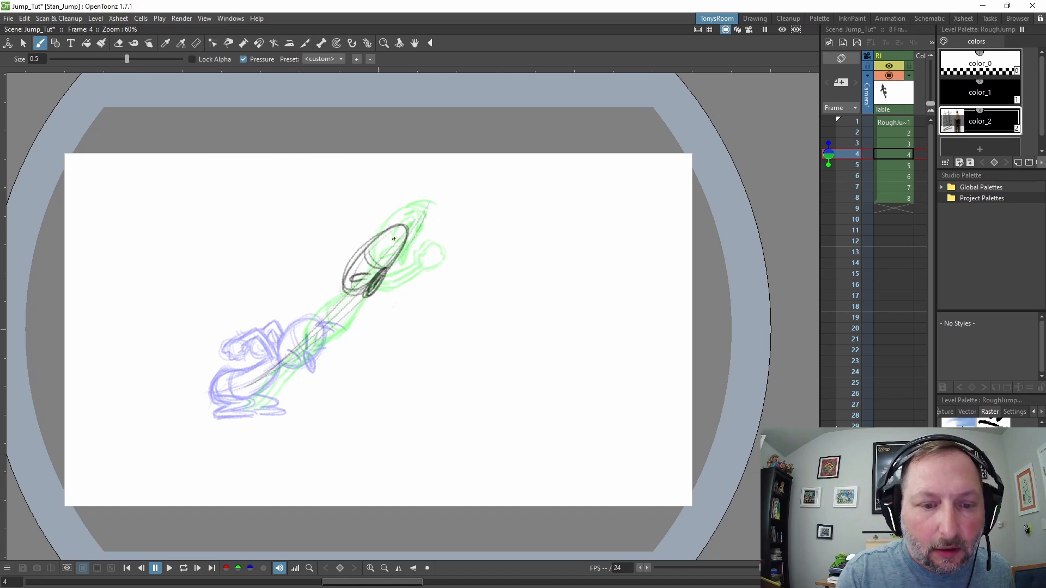
Step: Add the eyes, hair tuft and start of the neck to the frame 4 head, comparing with the neighbouring drawings
mouse_move(391, 238)
left_mouse_down()
mouse_move(373, 269)
mouse_move(397, 234)
mouse_move(385, 242)
mouse_move(387, 268)
mouse_move(407, 236)
mouse_move(419, 238)
left_mouse_up()
key("Left")
key("Right")
key("Left")
key("Right")
left_click_drag(345, 284, 340, 302)
key("Left")
key("Right")
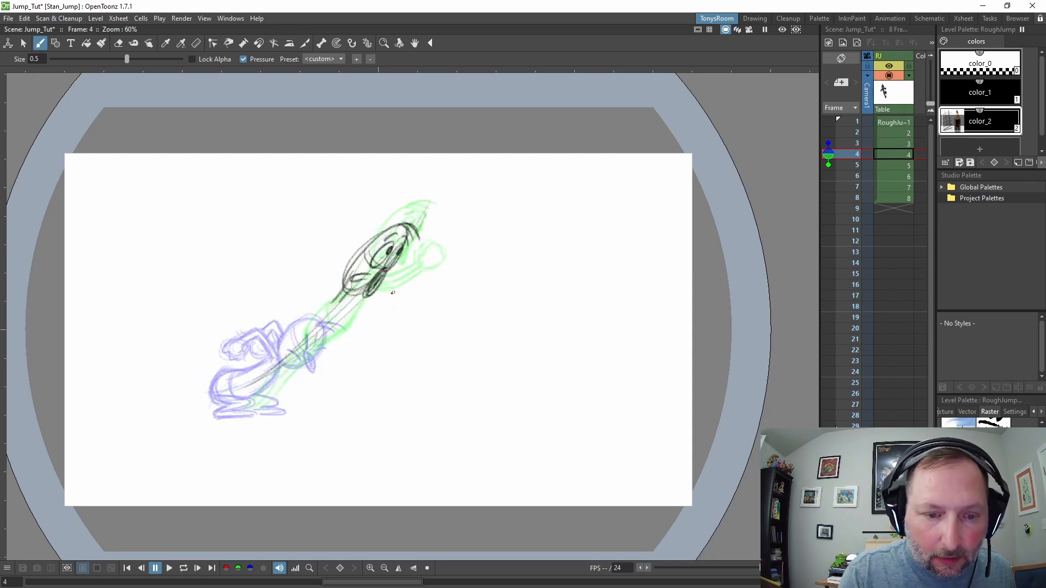
Step: Draw the forward-reaching arm with its fist, the stretched torso and the first leg and foot on frame 4
mouse_move(334, 305)
left_mouse_down()
mouse_move(386, 295)
mouse_move(335, 309)
mouse_move(365, 314)
mouse_move(390, 291)
mouse_move(403, 297)
mouse_move(366, 304)
mouse_move(394, 279)
mouse_move(358, 309)
mouse_move(339, 306)
mouse_move(374, 302)
mouse_move(339, 301)
mouse_move(351, 309)
mouse_move(391, 295)
mouse_move(365, 315)
mouse_move(401, 283)
left_mouse_up()
mouse_move(339, 295)
left_mouse_down()
mouse_move(270, 349)
mouse_move(275, 368)
mouse_move(325, 335)
mouse_move(342, 304)
mouse_move(277, 374)
mouse_move(273, 348)
mouse_move(295, 361)
mouse_move(307, 354)
mouse_move(317, 322)
mouse_move(283, 373)
left_mouse_up()
mouse_move(318, 320)
left_mouse_down()
mouse_move(294, 358)
mouse_move(271, 356)
mouse_move(234, 396)
mouse_move(231, 418)
mouse_move(248, 419)
left_mouse_up()
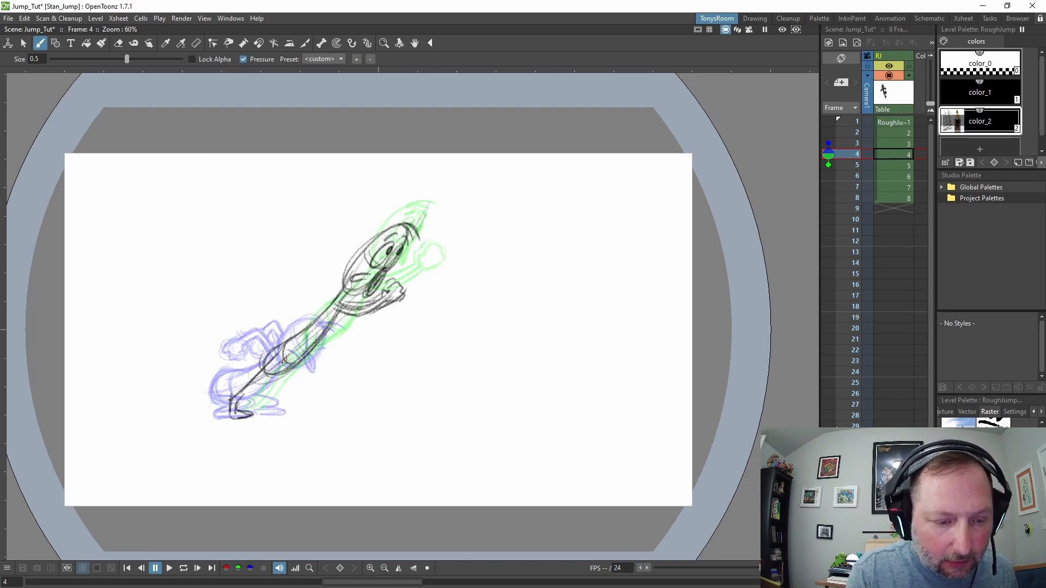
Step: Draw the second leg and foot on frame 4 and reinforce the leg and arm lines, checking against frame 3
mouse_move(299, 360)
left_mouse_down()
mouse_move(248, 401)
mouse_move(282, 412)
mouse_move(248, 410)
left_mouse_up()
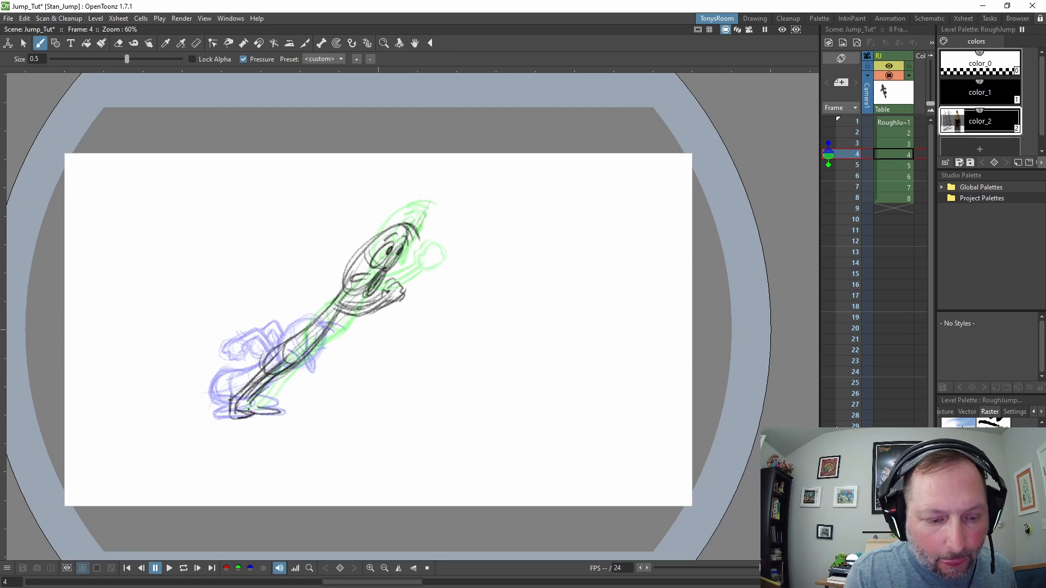
key("Up")
left_click_drag(279, 370, 250, 408)
key("Down")
left_click_drag(281, 370, 259, 398)
key("Up")
key("Down")
left_click_drag(295, 363, 262, 395)
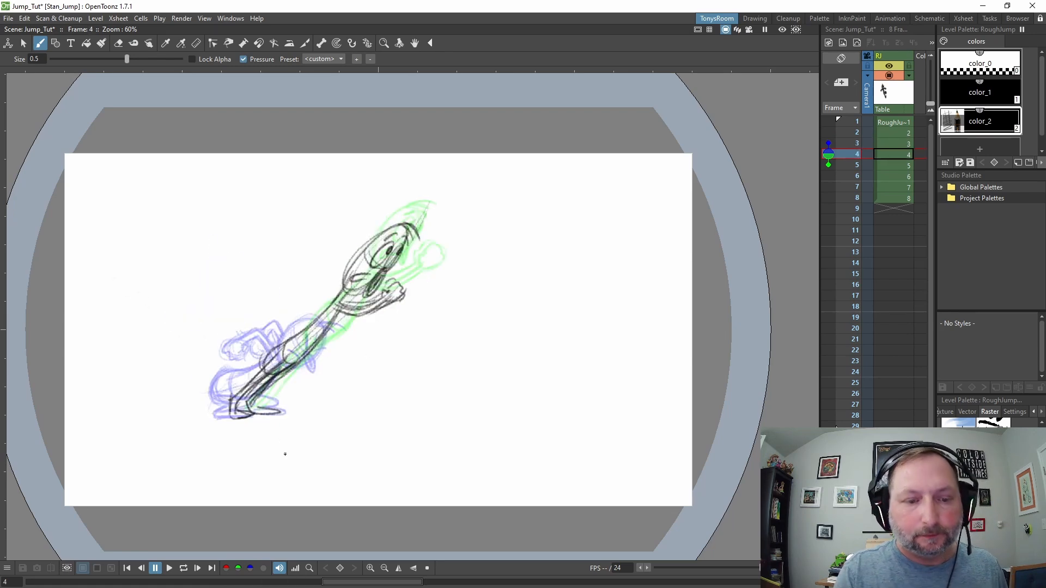
key("Up")
key("Down")
left_click_drag(336, 315, 381, 305)
Step: Flip through frames 4 to 6 to check how the take-off stretch flows into the airborne pose
key("Down")
key("Down")
key("Down")
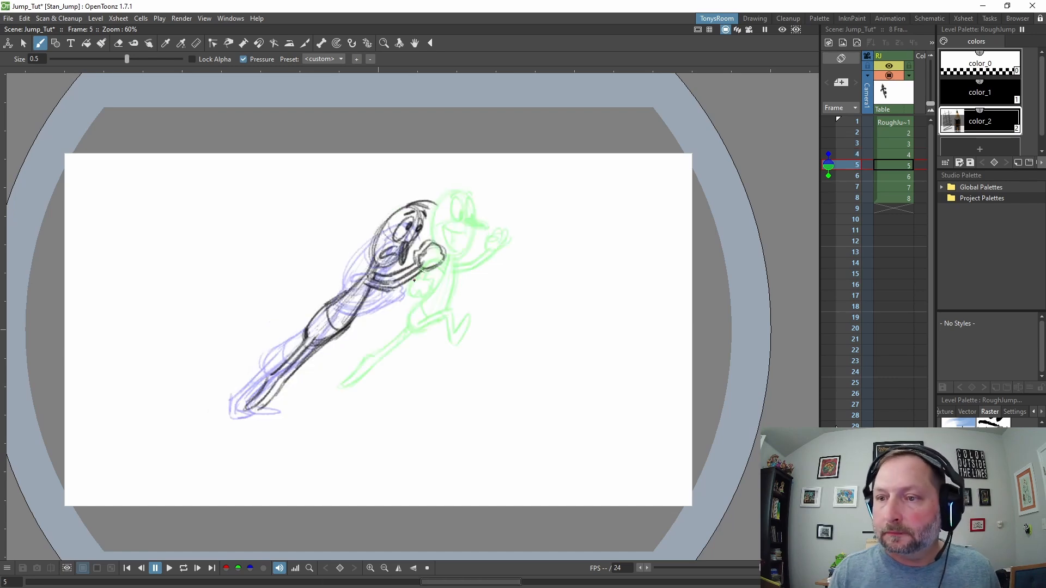
key("Up")
key("Up")
key("Down")
key("Down")
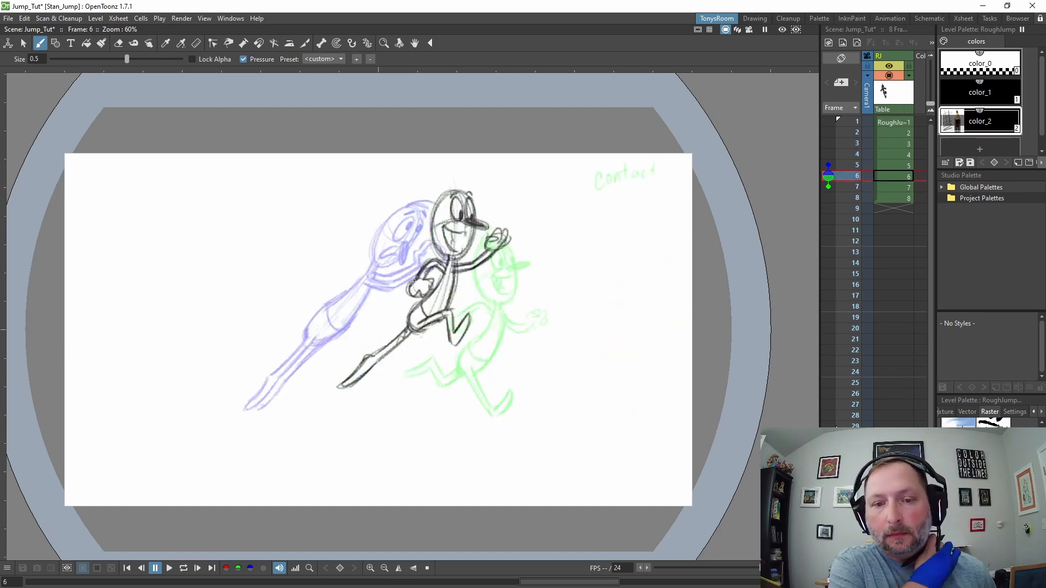
key("Up")
key("Up")
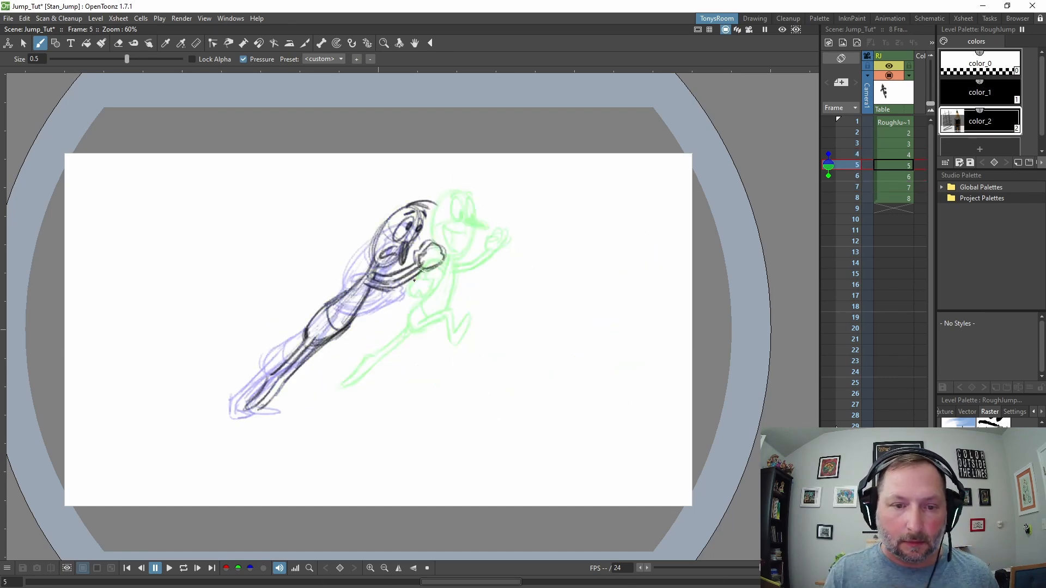
Step: Erase the front arm on frame 6 and redraw it bent, with the fist raised in front of the beak
key("Down")
key("a")
mouse_move(502, 234)
left_mouse_down()
mouse_move(473, 271)
mouse_move(516, 226)
left_mouse_up()
left_click_drag(471, 263, 462, 270)
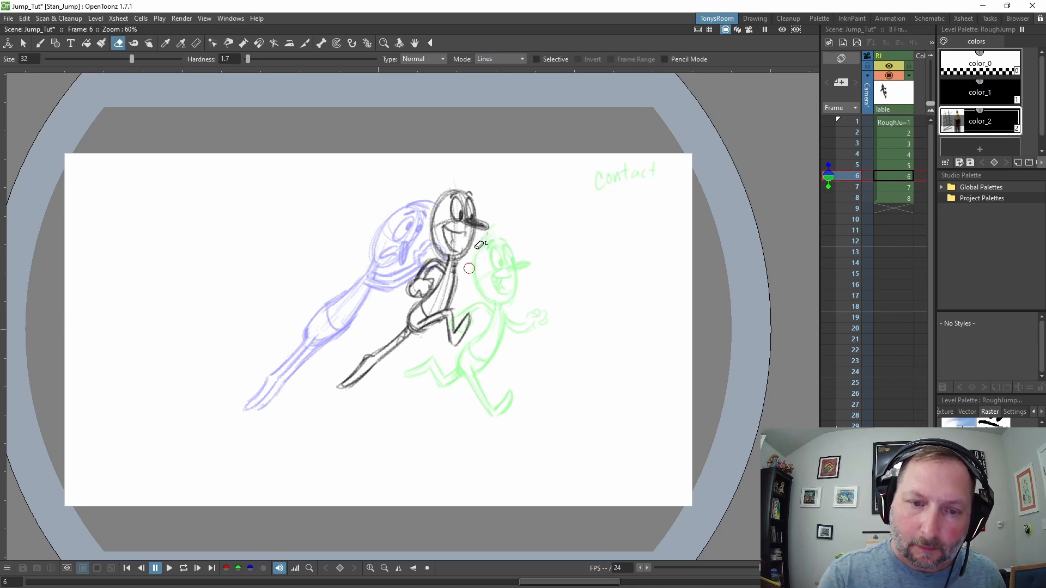
key("b")
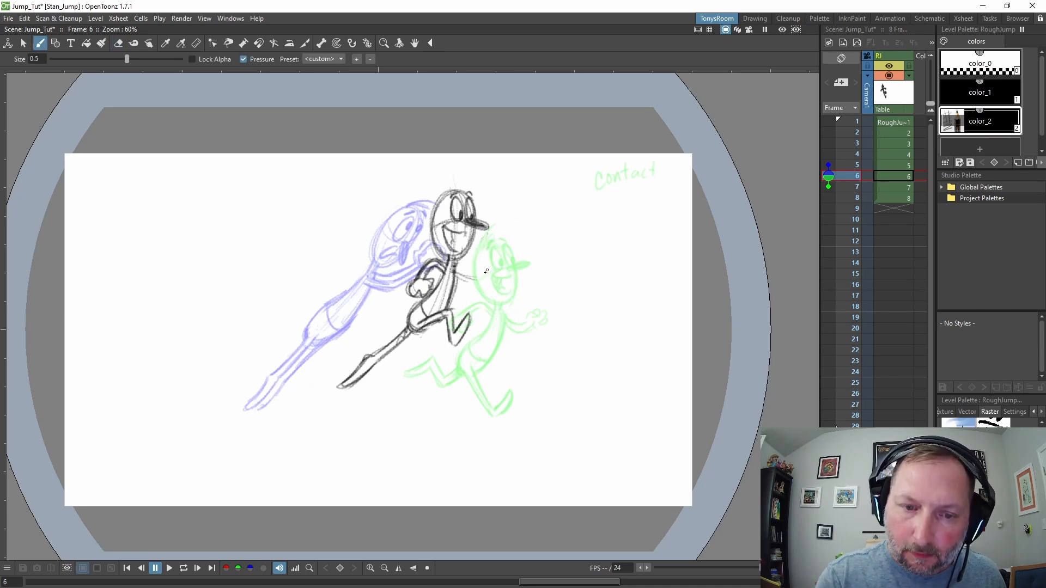
mouse_move(454, 267)
left_mouse_down()
mouse_move(488, 254)
mouse_move(498, 263)
mouse_move(452, 272)
mouse_move(471, 275)
mouse_move(491, 255)
mouse_move(468, 279)
mouse_move(507, 257)
left_mouse_up()
left_click_drag(497, 258, 504, 256)
Step: Flip back and forth through frames 2 to 7 to judge the jump's timing and the redrawn arm
key("Up")
key("Down")
key("Down")
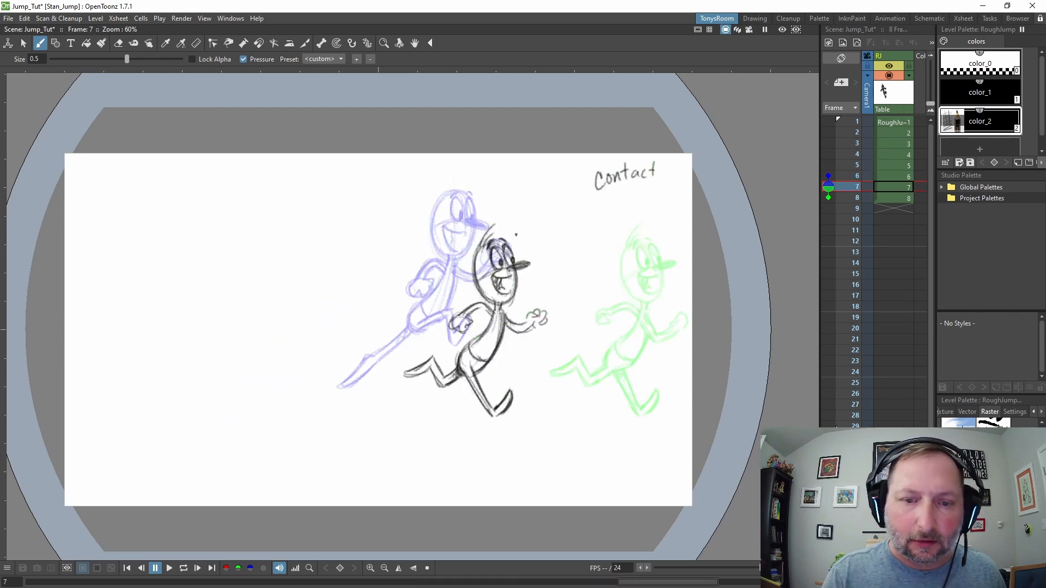
key("Up")
key("Up")
key("Down")
key("Down")
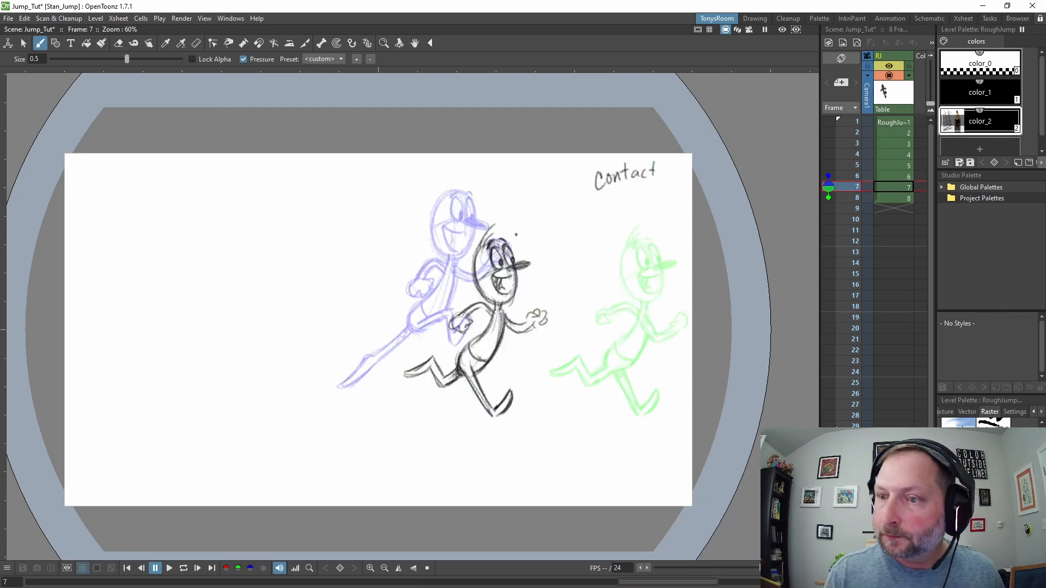
key("Up")
key("Up")
key("Up")
key("Up")
key("Up")
key("Down")
key("Down")
key("Down")
key("Down")
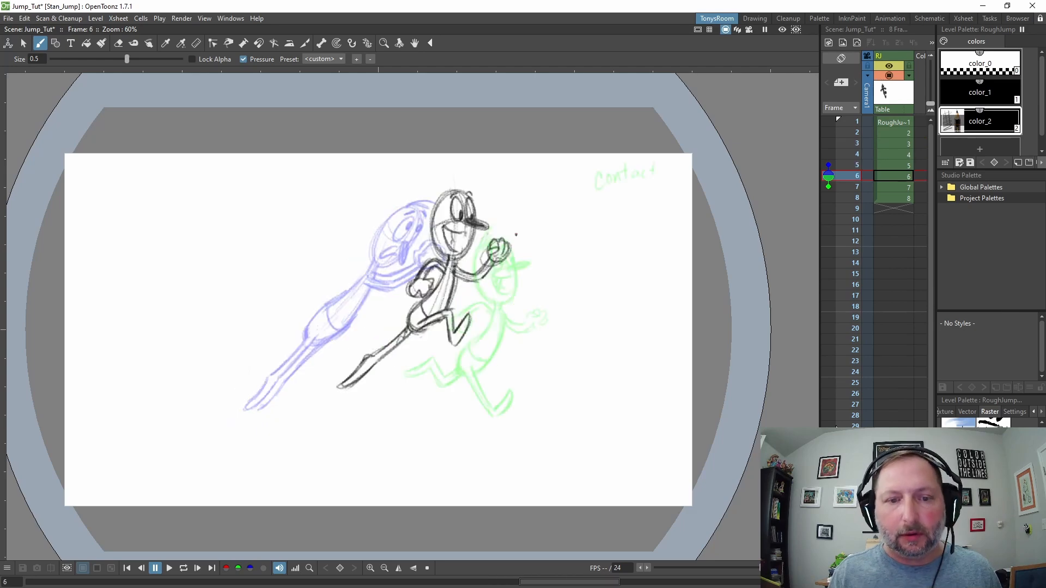
key("Up")
key("Up")
key("Down")
key("Down")
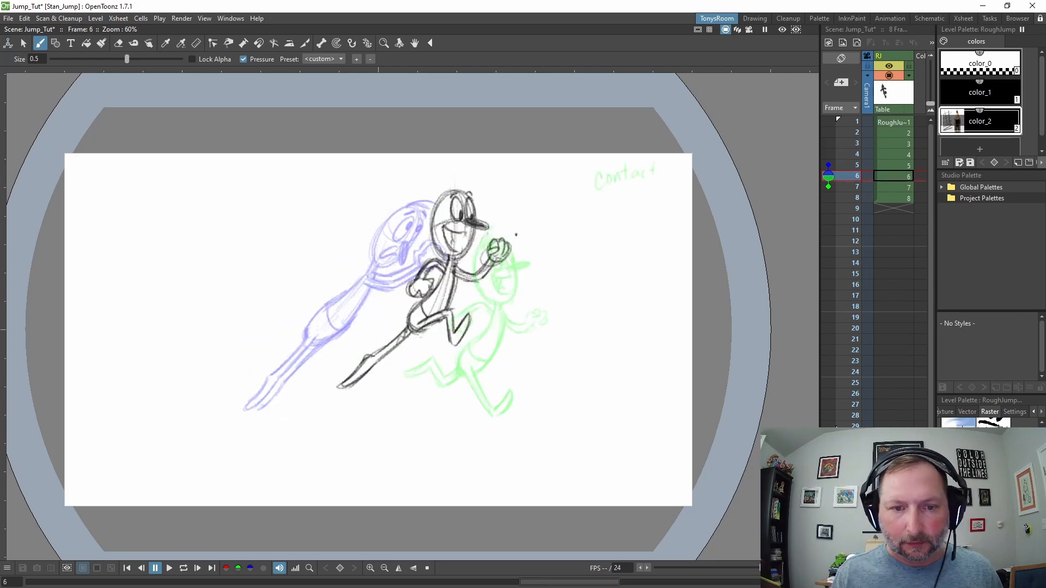
key("Up")
key("Up")
key("Down")
key("Down")
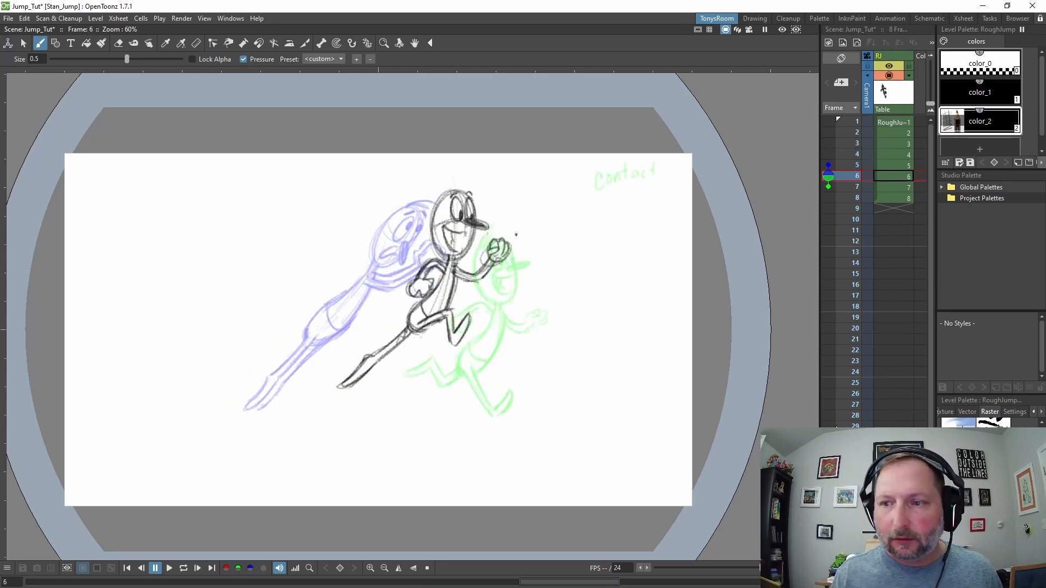
key("Up")
key("Down")
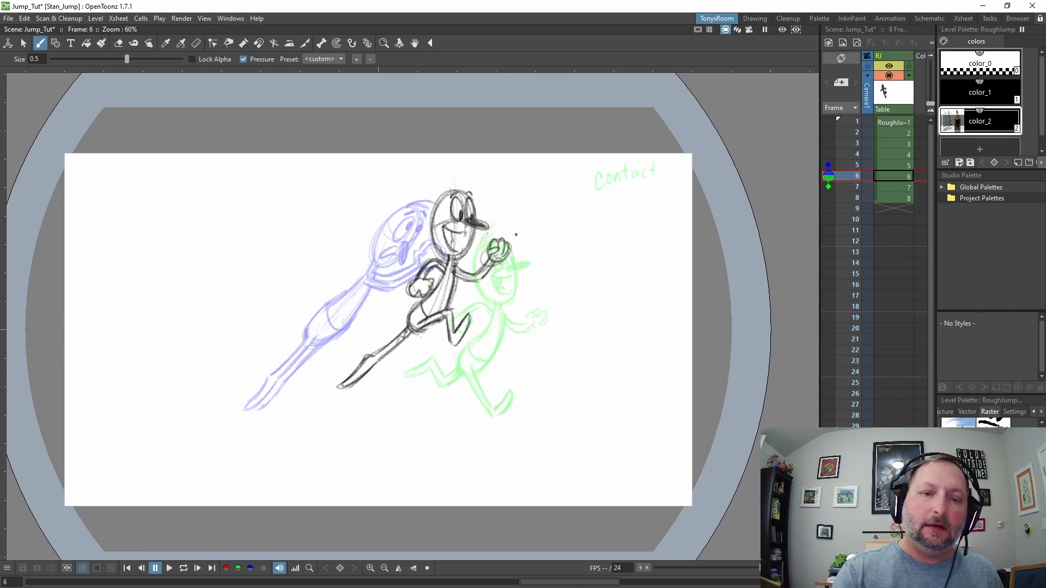
Step: Draw the hair tuft on top of the head on frame 6 and compare it with frames 5 and 7
key("Up")
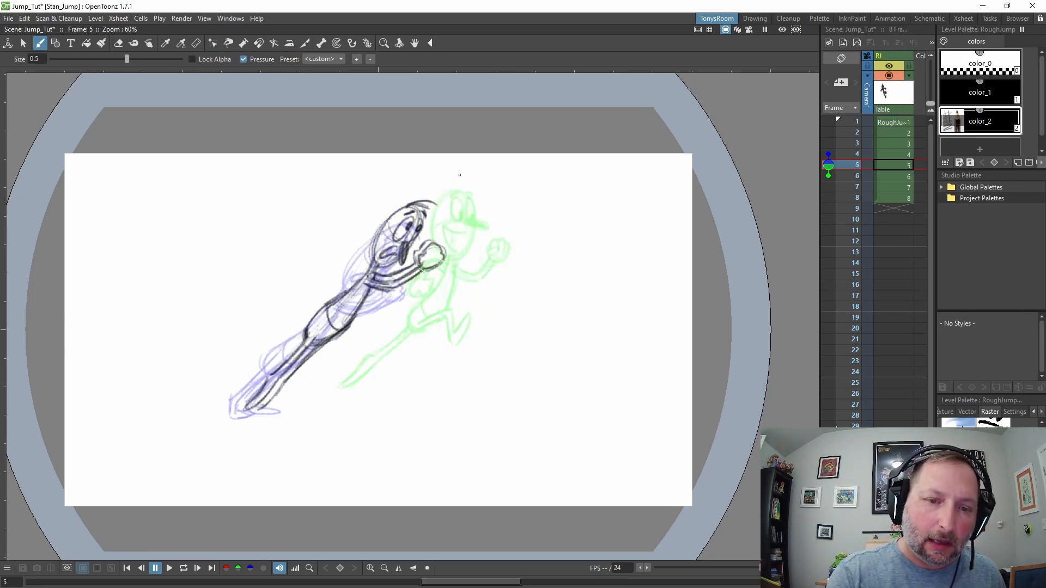
key("Down")
mouse_move(450, 192)
left_mouse_down()
mouse_move(475, 176)
mouse_move(469, 182)
left_mouse_up()
key("Up")
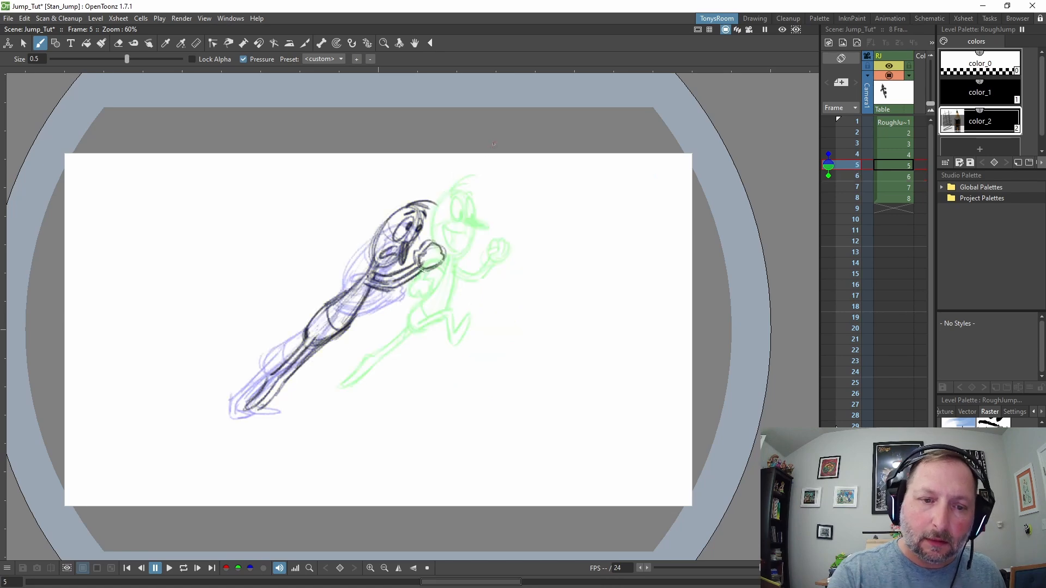
key("Down")
key("Down")
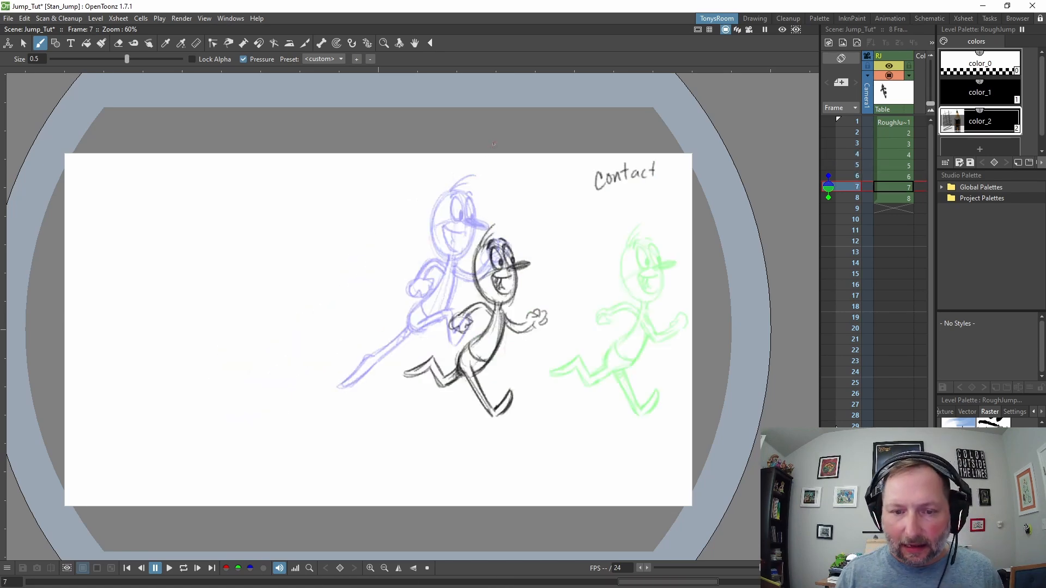
Step: Step through frames 3 to 8 to find where the jump needs another in-between
key("Down")
key("Up")
key("Up")
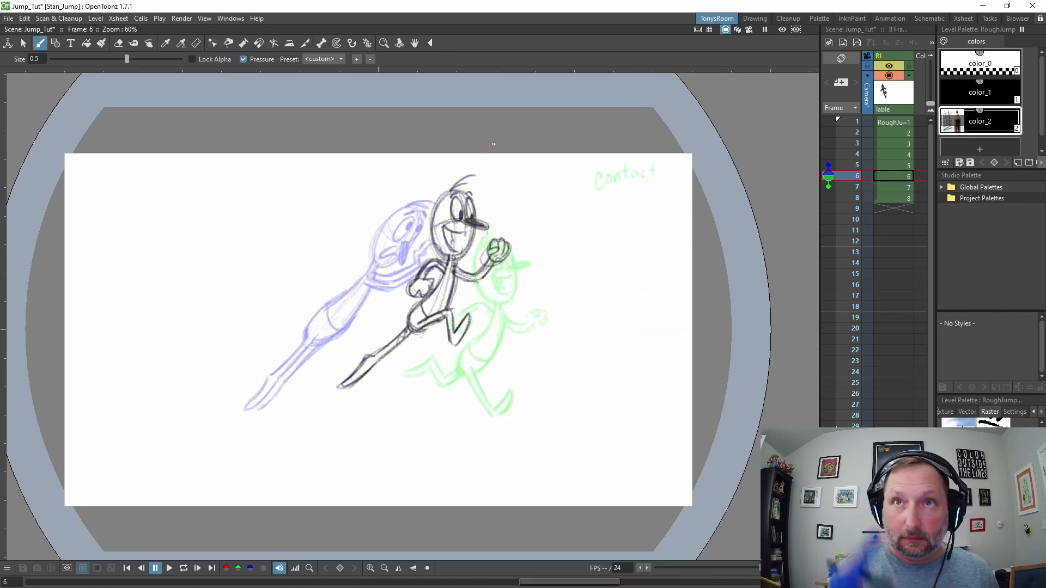
key("Up")
key("Up")
key("Up")
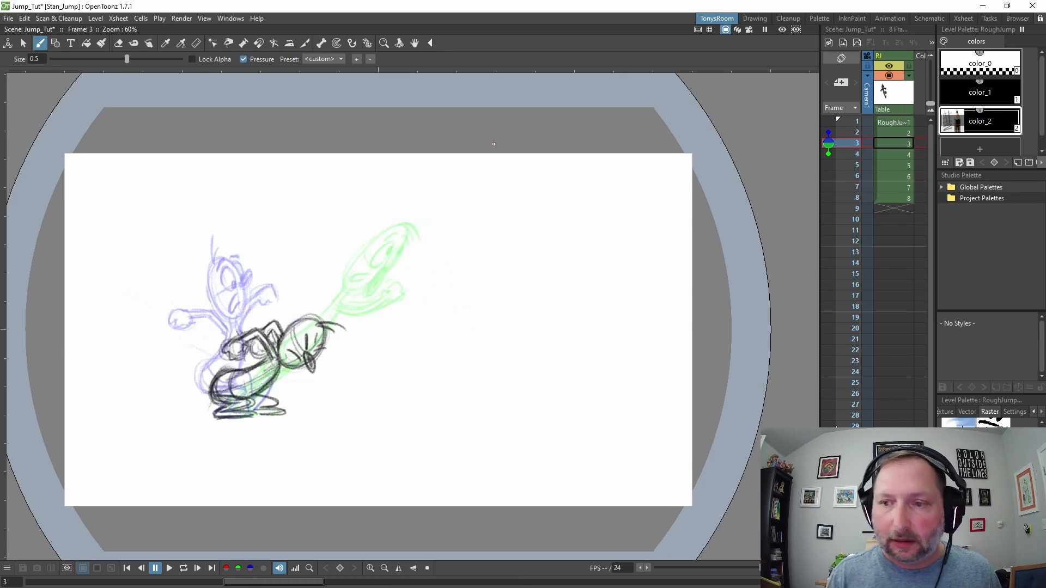
key("Down")
key("Down")
key("Down")
key("Up")
key("Down")
key("Up")
Step: Insert an extra cell at frame 6 between the stretch and airborne poses, and compare the surrounding frames
key("apostrophe")
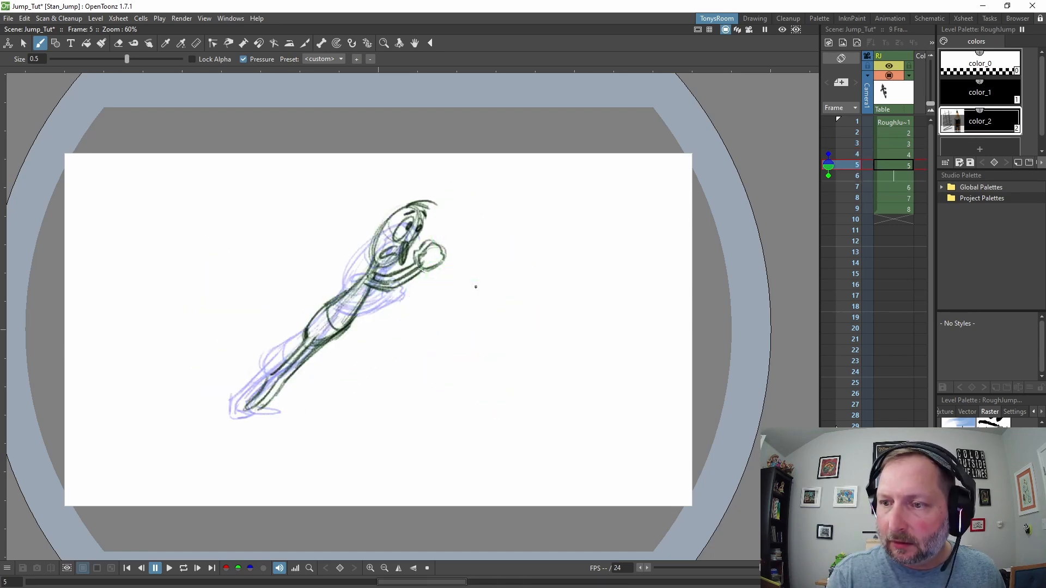
key("Down")
key("Up")
key("Down")
key("Down")
key("Up")
key("Up")
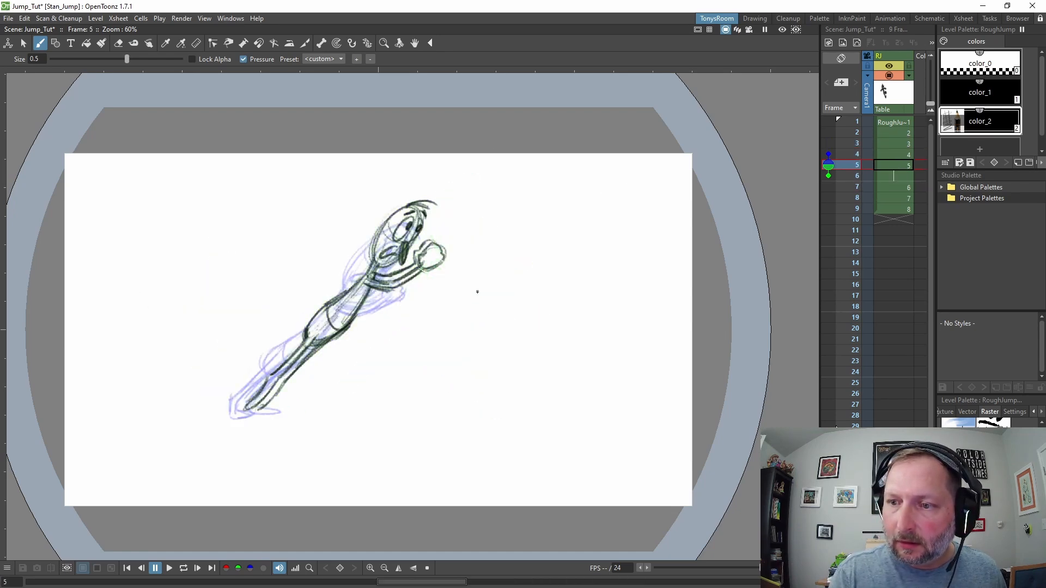
key("Down")
key("Down")
key("Up")
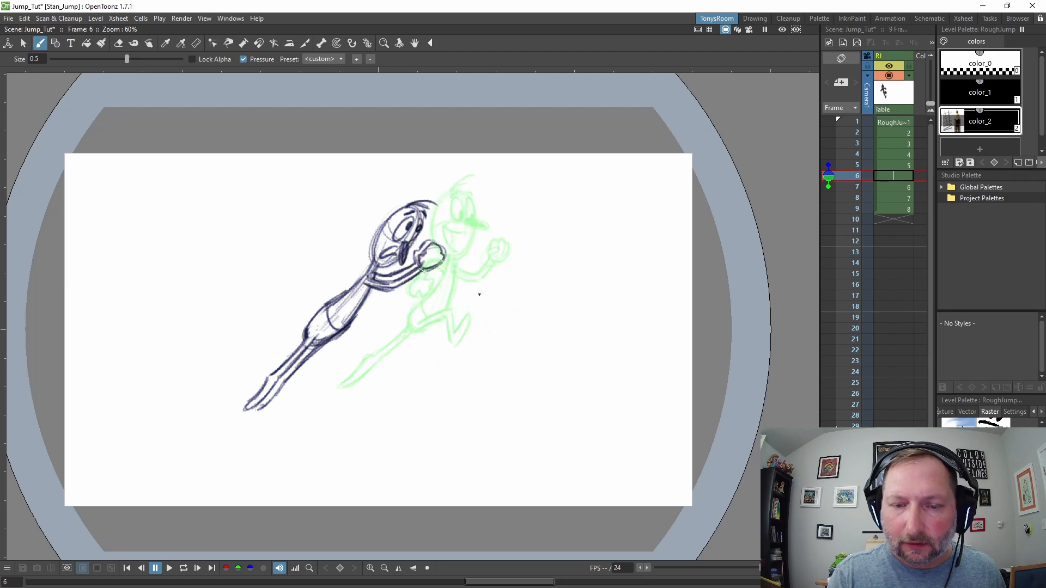
key("Up")
key("Down")
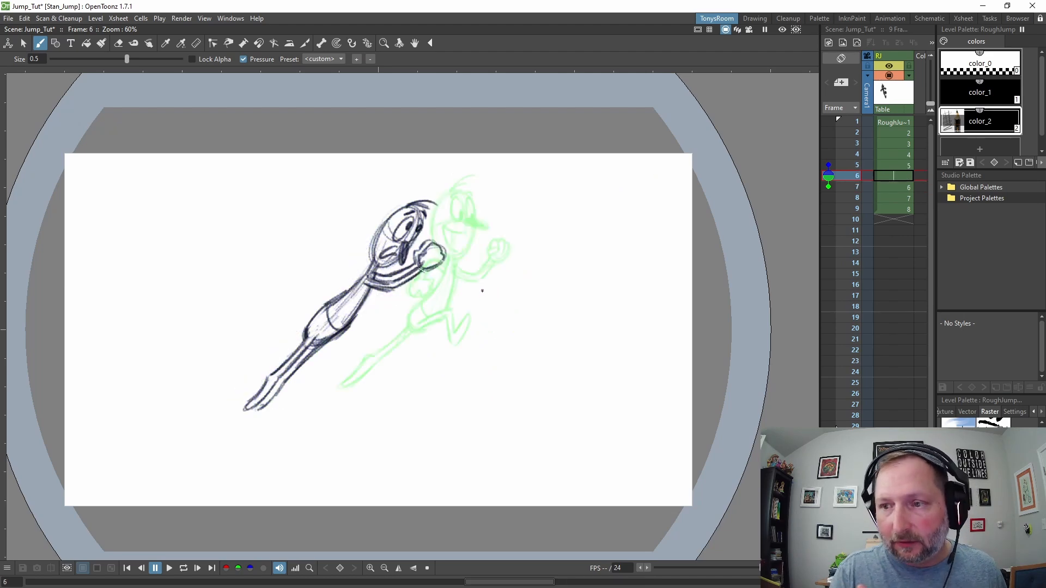
key("Down")
key("Down")
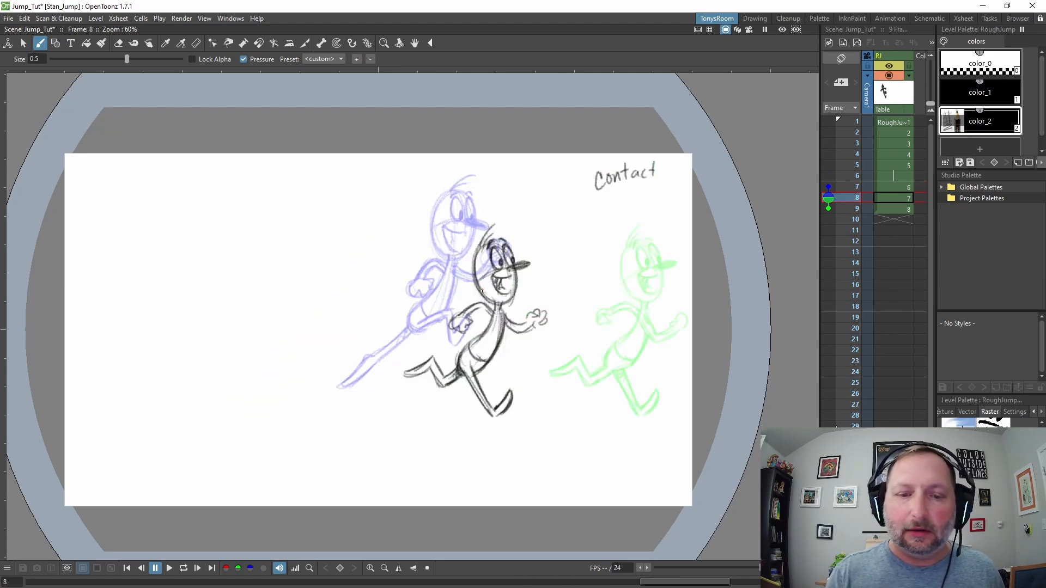
key("Up")
key("Up")
Step: Draw the head oval with a curved face guideline on the new frame 6, between the neighbouring heads
left_click_drag(436, 191, 438, 191)
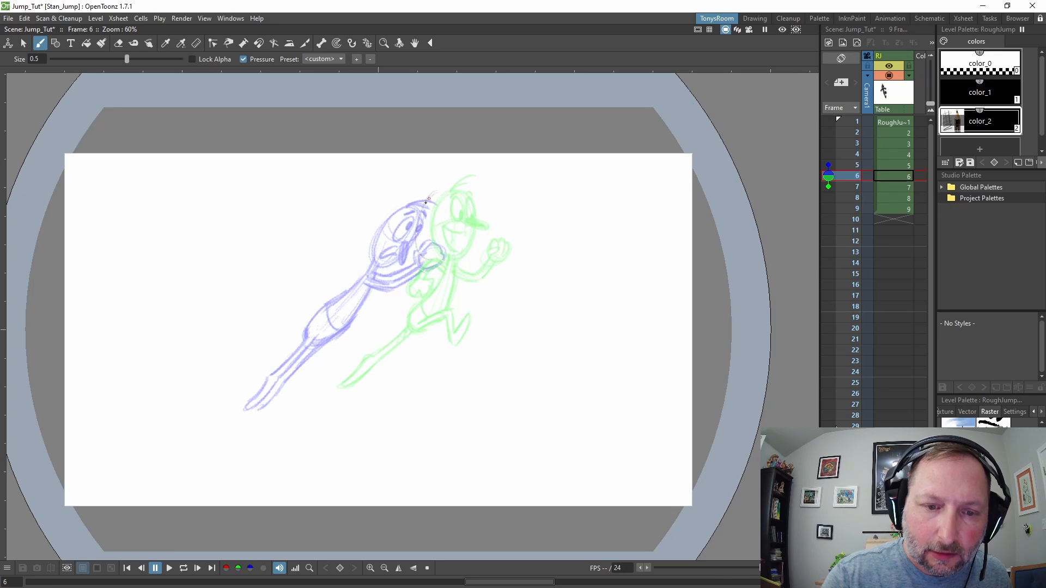
mouse_move(437, 254)
left_mouse_down()
mouse_move(422, 208)
mouse_move(444, 197)
mouse_move(442, 252)
mouse_move(419, 245)
mouse_move(432, 195)
mouse_move(451, 214)
mouse_move(417, 246)
left_mouse_up()
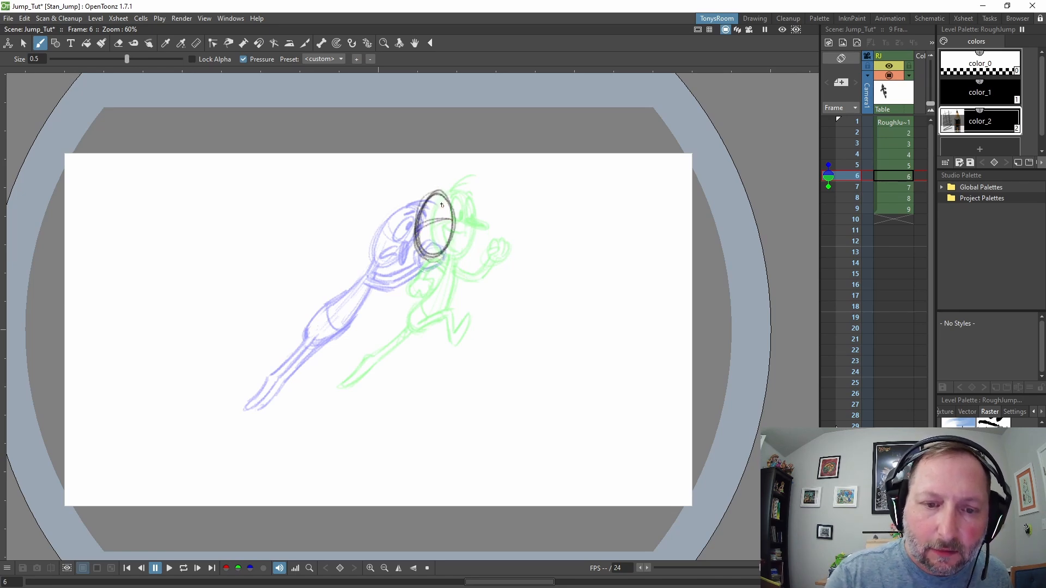
key("comma")
key("period")
key("period")
key("comma")
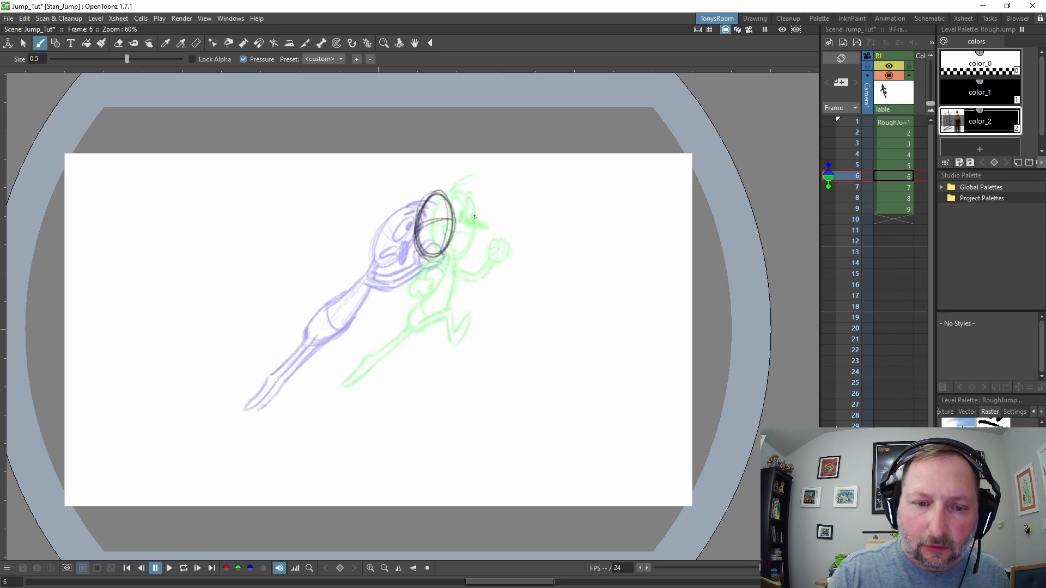
Step: Add the beak and open mouth to the frame 6 head, checking them against the neighbouring drawings
mouse_move(430, 194)
left_mouse_down()
mouse_move(418, 249)
mouse_move(443, 227)
mouse_move(432, 245)
left_mouse_up()
key("comma")
key("period")
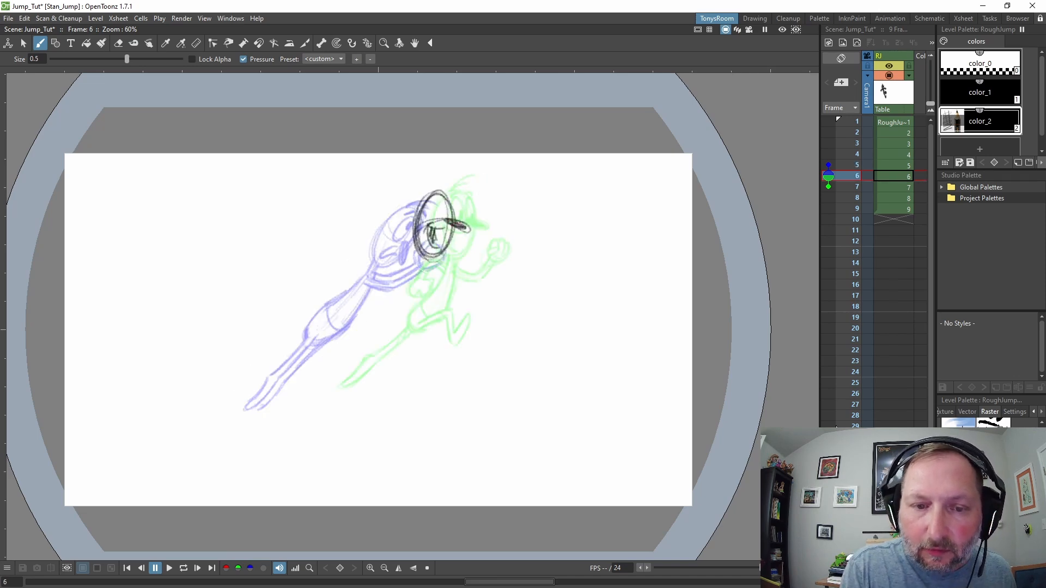
Step: Compare frame 6 with its neighbours, clean up stray face lines, and select the head freehand to rotate it slightly forward
key("period")
key("comma")
key("comma")
key("period")
key("period")
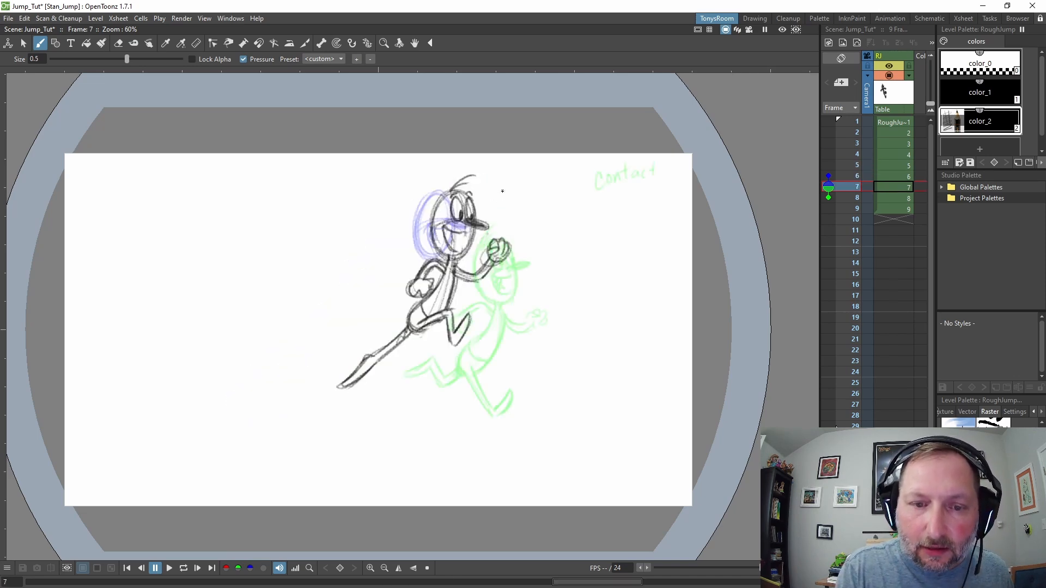
key("comma")
key("a")
left_click_drag(476, 224, 473, 231)
key("s")
left_click_drag(445, 167, 475, 192)
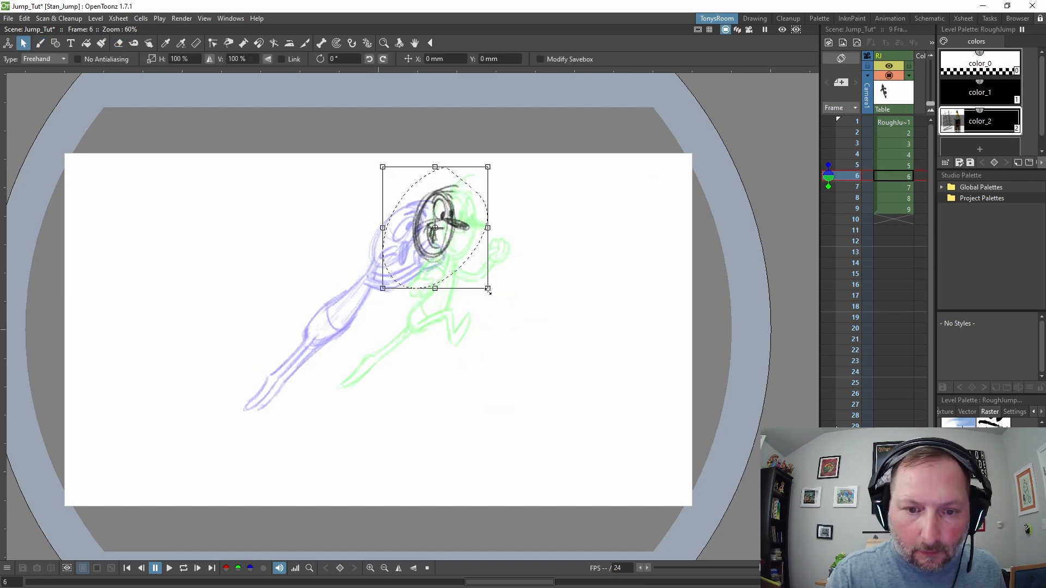
left_click_drag(488, 291, 482, 296)
Step: Sketch the elongated torso trailing down and back from the frame 6 head, between the two onion-skinned bodies
key("period")
left_click_drag(459, 245, 387, 302)
key("comma")
key("comma")
key("b")
key("period")
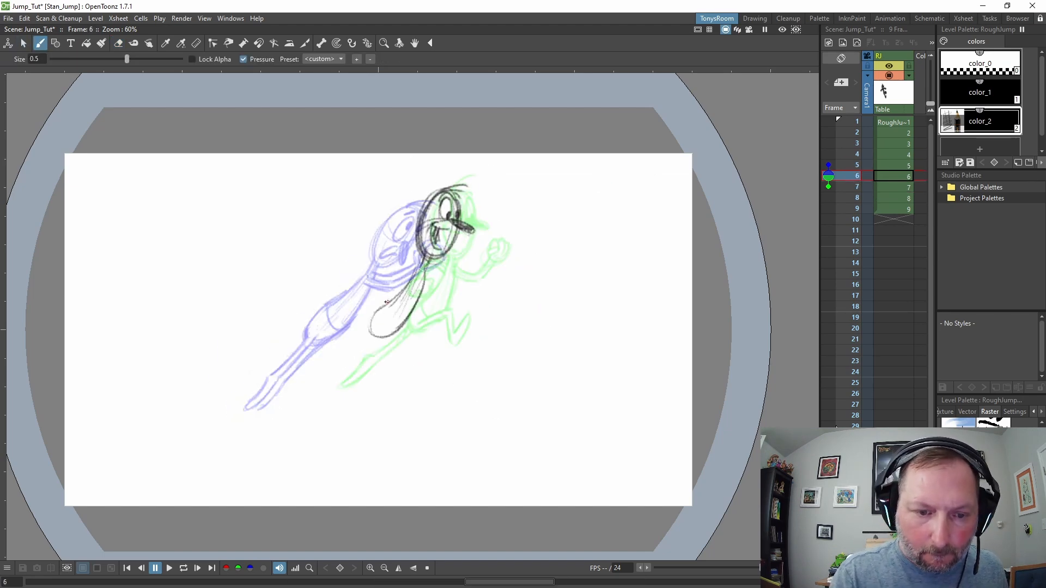
left_click_drag(420, 263, 376, 326)
Step: Rough in the arms beside the frame 6 torso, compare with the previous pose, and undo the last three strokes
mouse_move(462, 235)
left_mouse_down()
mouse_move(433, 271)
mouse_move(472, 266)
left_mouse_up()
mouse_move(403, 282)
left_mouse_down()
mouse_move(405, 300)
mouse_move(436, 305)
left_mouse_up()
mouse_move(402, 256)
left_mouse_down()
mouse_move(436, 292)
mouse_move(430, 301)
mouse_move(450, 305)
left_mouse_up()
key("comma")
key("period")
key("ctrl+z")
key("ctrl+z")
key("ctrl+z")
Step: Sketch the legs trailing behind the frame 6 torso, checking them against the neighbouring poses
key("period")
key("a")
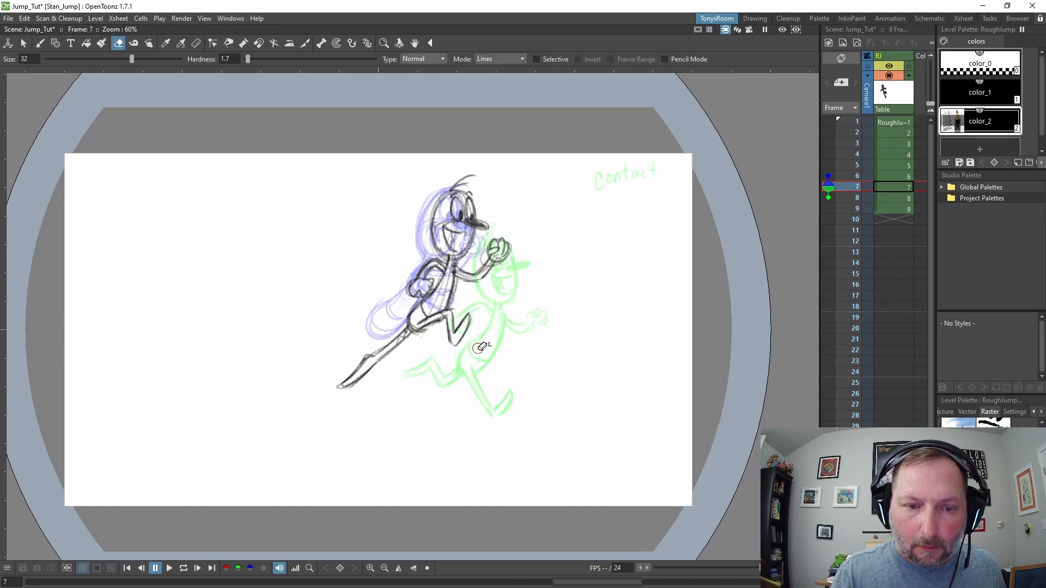
key("comma")
key("b")
left_click_drag(372, 357, 379, 396)
mouse_move(384, 324)
left_mouse_down()
mouse_move(377, 358)
mouse_move(300, 385)
left_mouse_up()
key("comma")
key("period")
left_click_drag(337, 360, 282, 389)
key("comma")
key("period")
Step: Undo the last three leg strokes on frame 6 and redraw the trailing legs from the hips
key("ctrl+z")
key("ctrl+z")
key("ctrl+z")
mouse_move(369, 340)
left_mouse_down()
mouse_move(313, 369)
mouse_move(321, 371)
left_mouse_up()
mouse_move(312, 368)
left_mouse_down()
mouse_move(290, 397)
mouse_move(404, 349)
mouse_move(345, 380)
left_mouse_up()
Step: Erase the straight trailing leg on frame 7 and redraw it bent at the knee
key("period")
key("a")
key("b")
left_click_drag(418, 330, 373, 361)
Step: Flip back from frame 8 to frame 2 and forward again to review the flow of the whole jump
key("period")
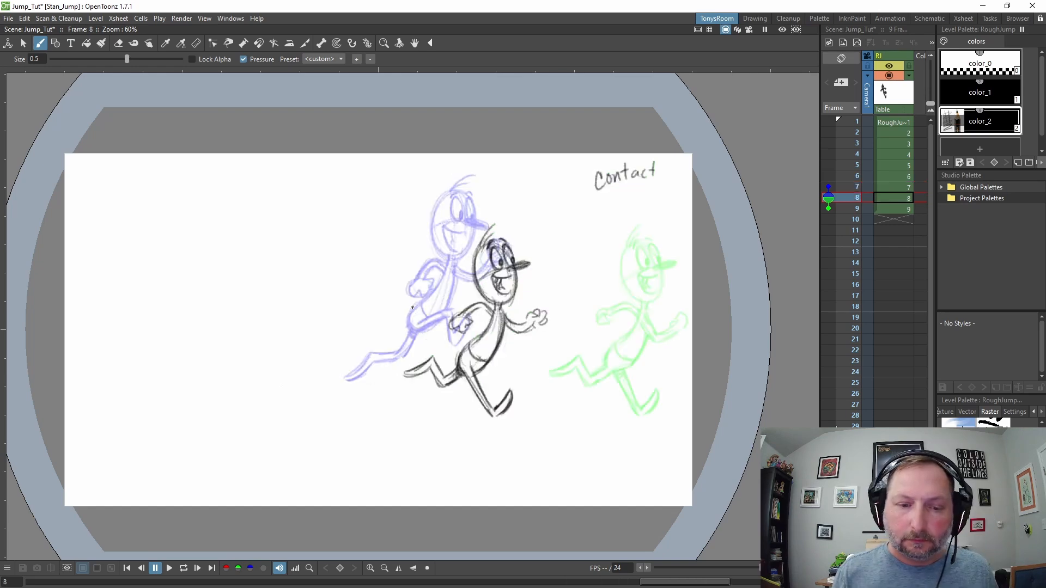
key("comma")
key("comma")
key("comma")
key("comma")
key("comma")
key("comma")
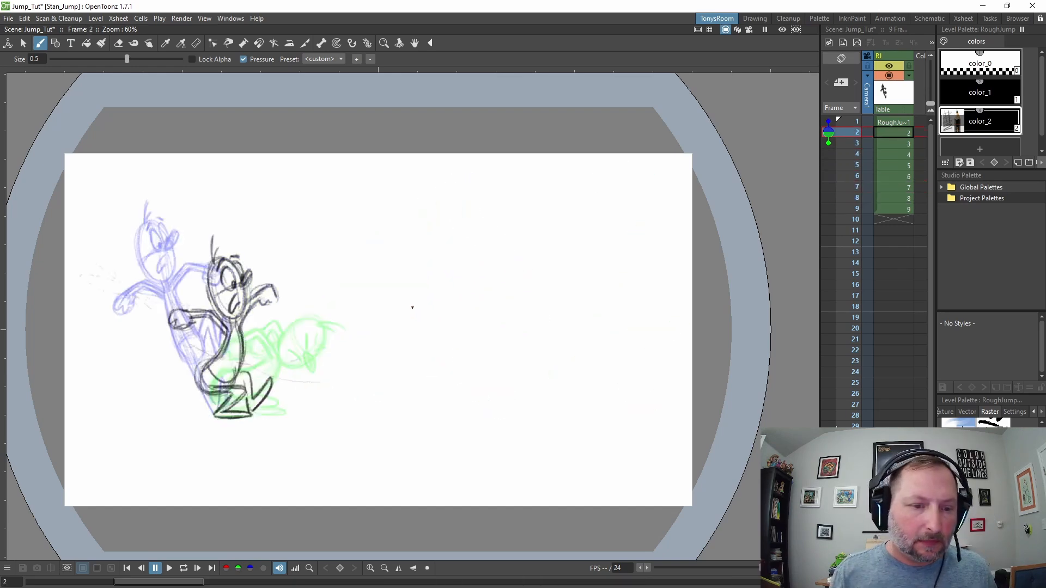
key("period")
key("period")
key("period")
key("period")
key("period")
key("period")
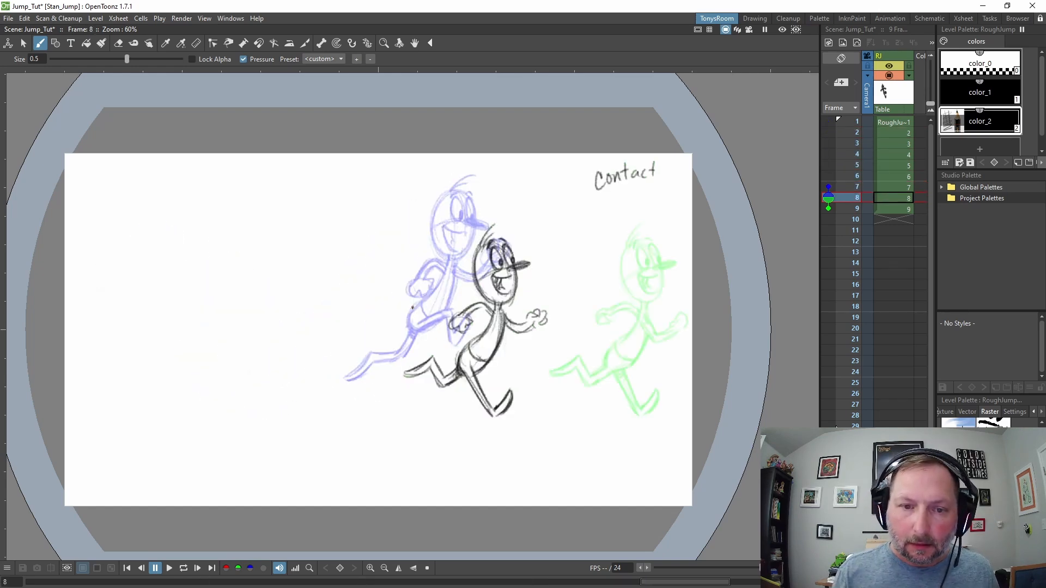
Step: Insert a new cell at frame 8, between the airborne pose and the contact pose, and create a blank drawing in it
key("comma")
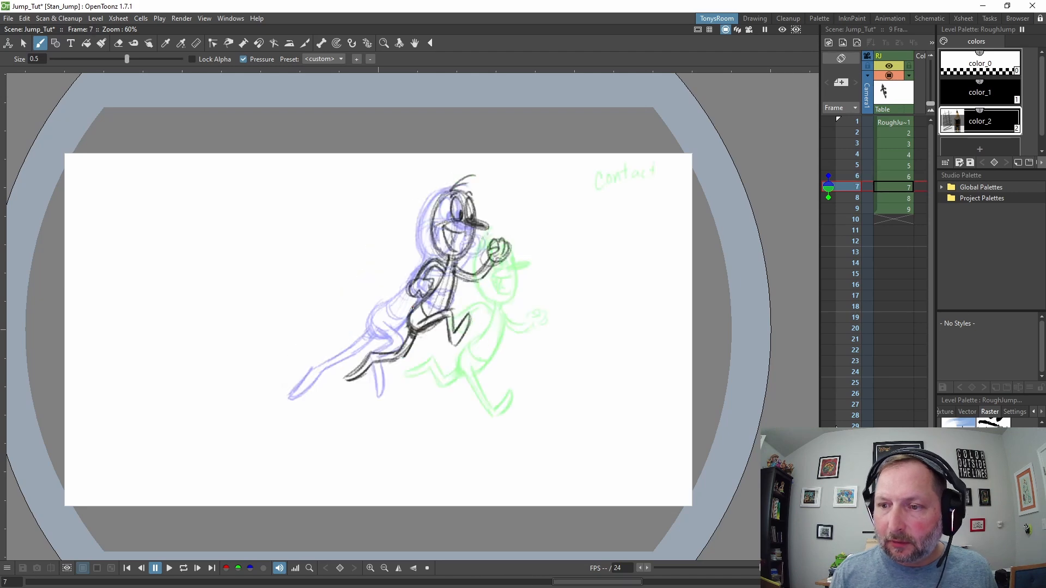
key("period")
key("comma")
key("apostrophe")
key("period")
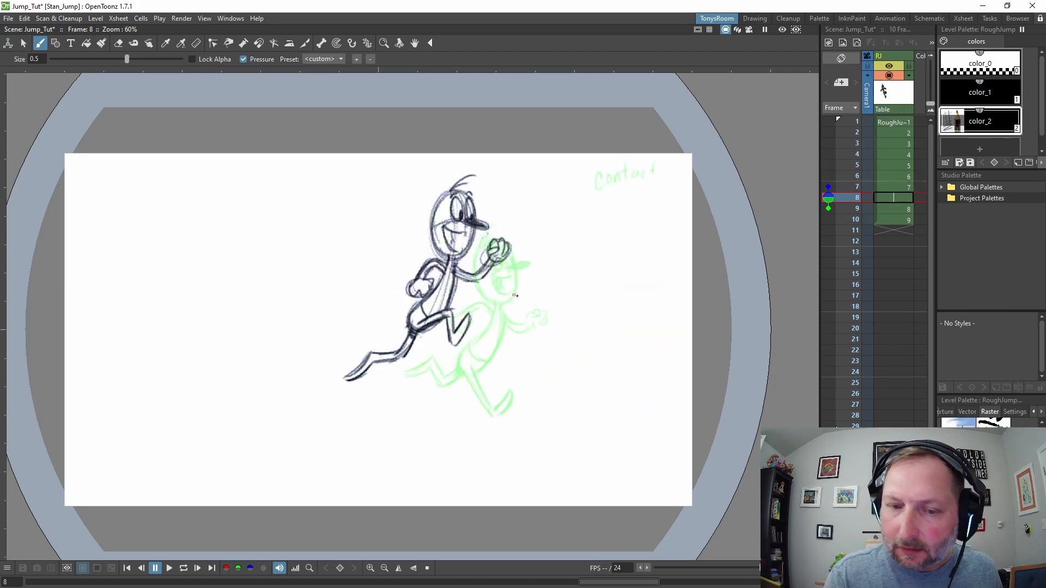
key("alt+d")
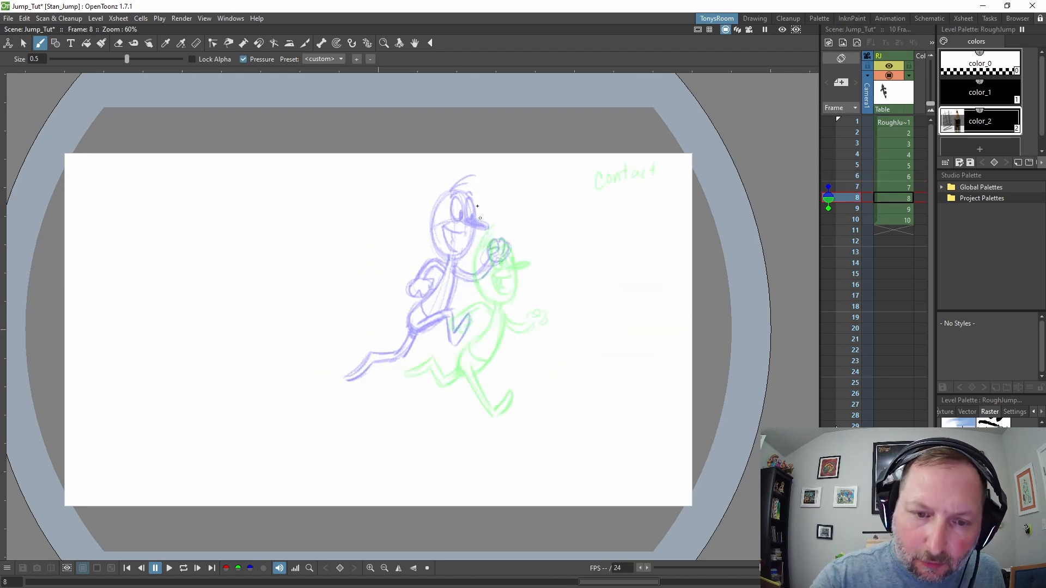
Step: Sketch the head oval and hair tuft on frame 8, slightly ahead of the previous pose's head
mouse_move(477, 206)
left_mouse_down()
mouse_move(487, 249)
mouse_move(452, 238)
mouse_move(481, 202)
mouse_move(473, 267)
mouse_move(471, 199)
mouse_move(492, 245)
mouse_move(455, 216)
mouse_move(483, 200)
mouse_move(478, 265)
mouse_move(477, 196)
mouse_move(468, 230)
mouse_move(487, 229)
mouse_move(463, 227)
mouse_move(478, 200)
left_mouse_up()
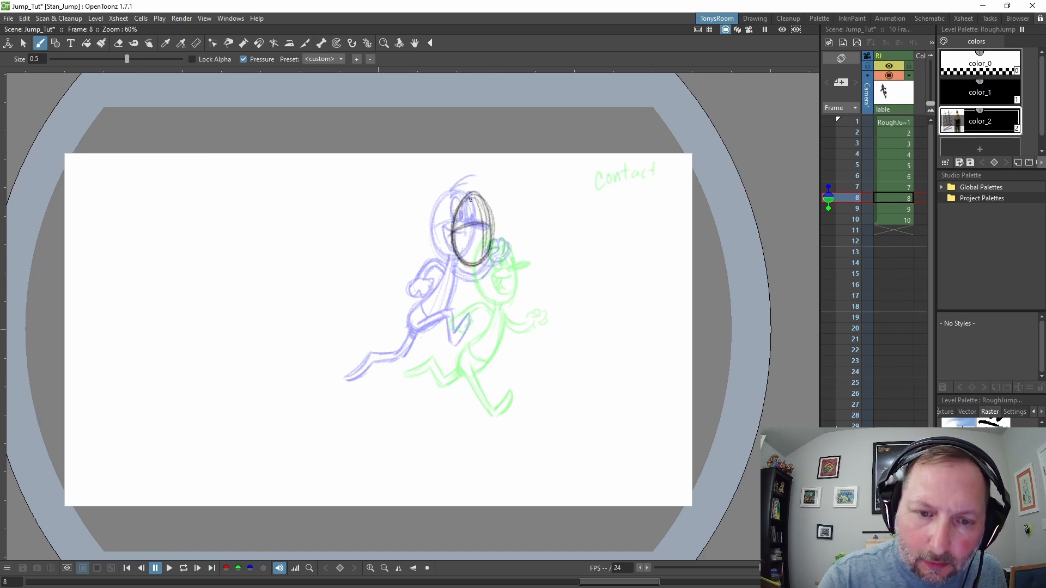
mouse_move(453, 234)
left_mouse_down()
mouse_move(475, 192)
mouse_move(485, 203)
mouse_move(485, 172)
left_mouse_up()
key("comma")
key("period")
key("comma")
key("period")
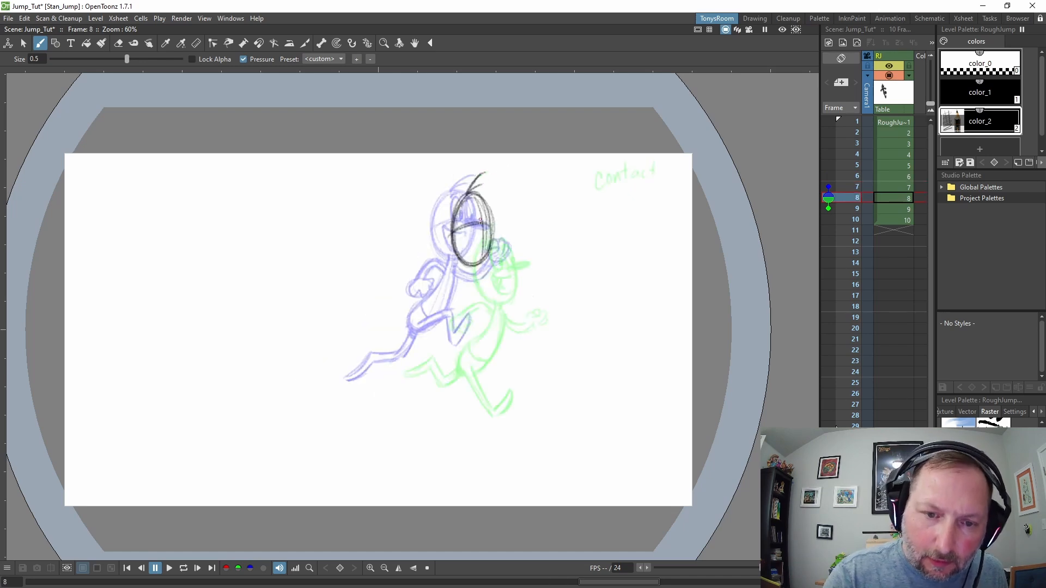
Step: Sketch the beak, open mouth and eyes on the frame 8 head, matching the face on frame 7
key("comma")
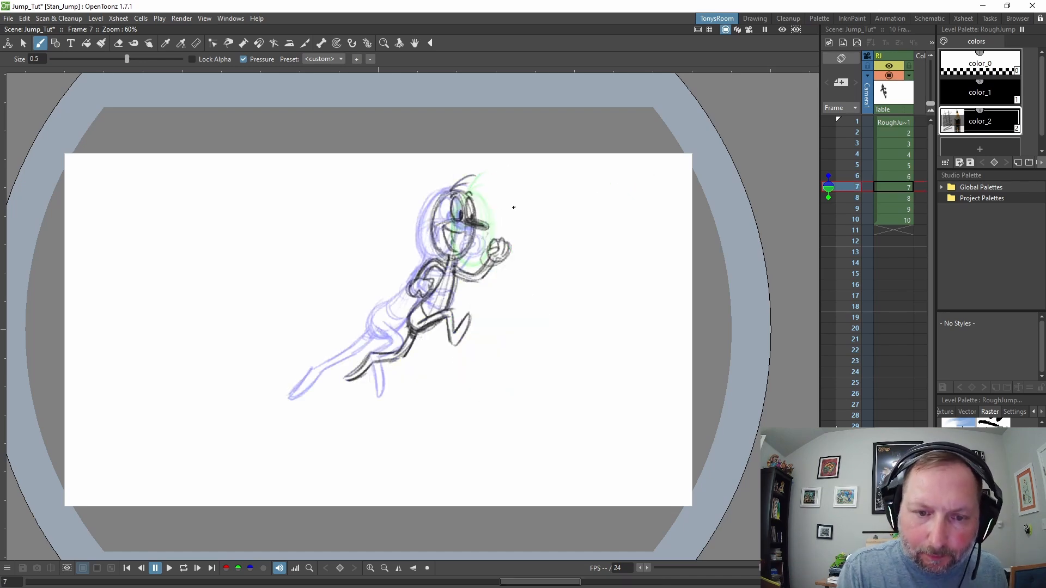
key("period")
left_click_drag(492, 225, 472, 245)
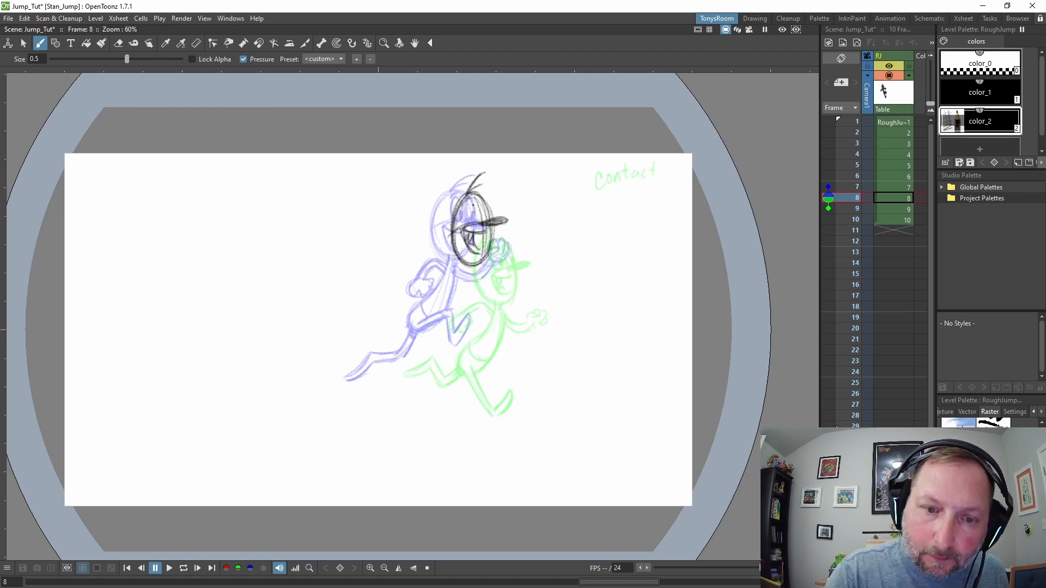
left_click_drag(473, 200, 478, 222)
left_click_drag(480, 199, 488, 219)
Step: Sketch the front fist, curved torso, rear arm and rear hand of the frame 8 figure
mouse_move(504, 253)
left_mouse_down()
mouse_move(520, 275)
mouse_move(463, 305)
left_mouse_up()
left_click_drag(474, 261, 436, 348)
mouse_move(435, 291)
left_mouse_down()
mouse_move(440, 302)
mouse_move(462, 268)
left_mouse_up()
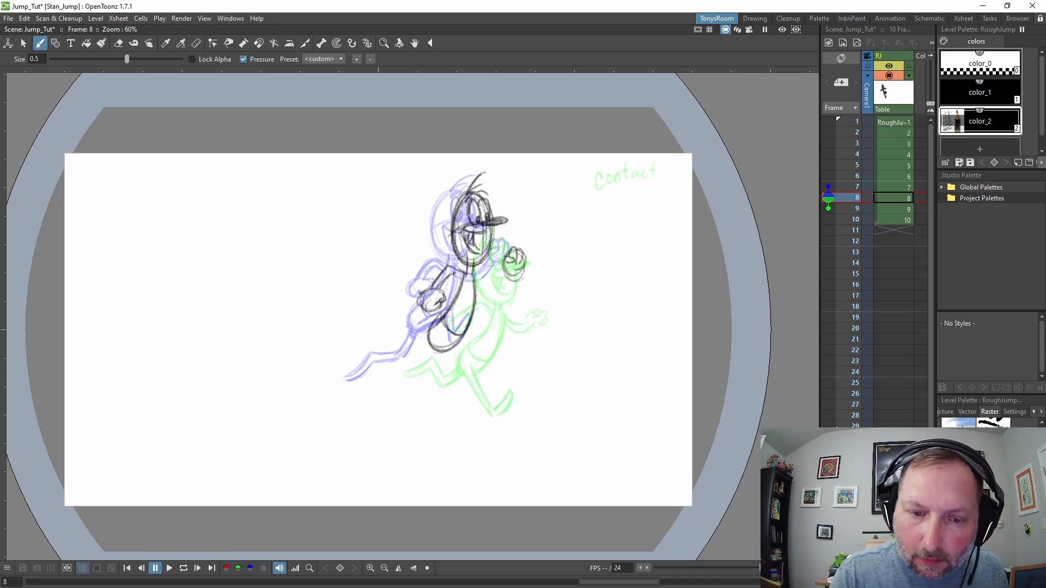
left_click_drag(460, 269, 438, 327)
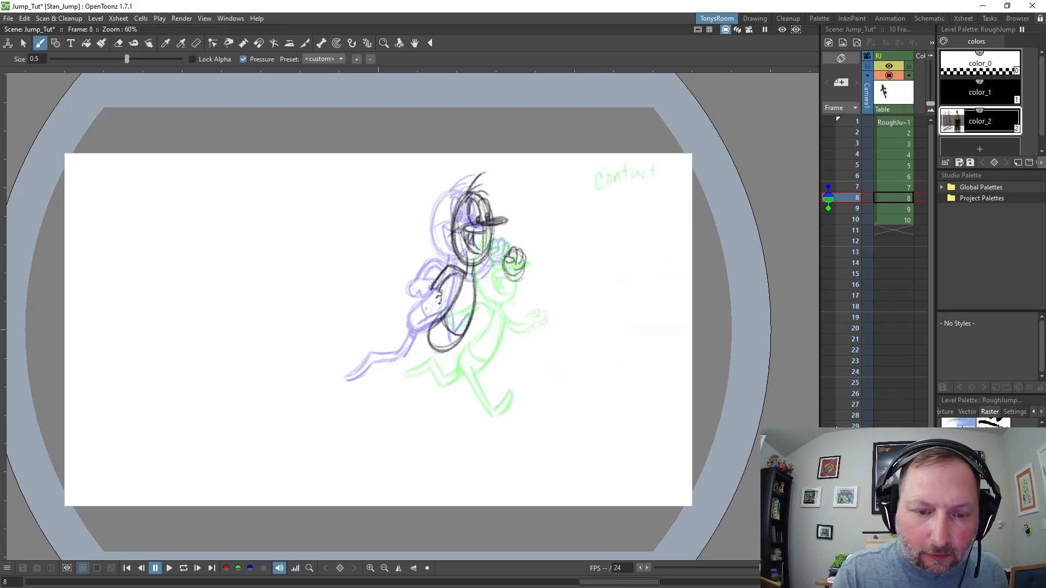
left_click_drag(420, 297, 441, 305)
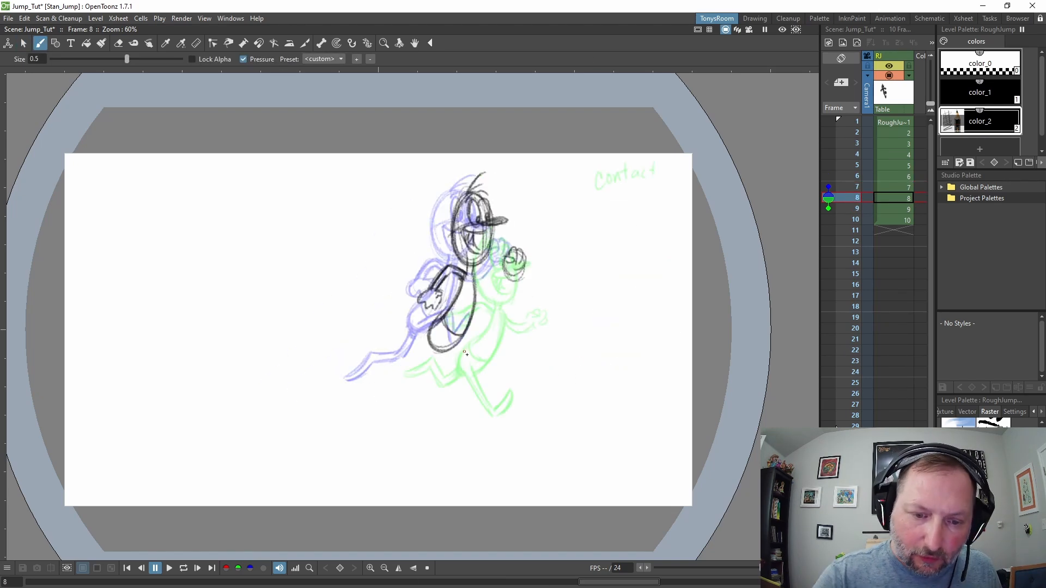
Step: Sketch the bent front leg, the trailing leg and the raised front arm of the frame 8 figure
mouse_move(484, 354)
left_mouse_down()
mouse_move(487, 319)
mouse_move(468, 327)
left_mouse_up()
left_click_drag(468, 327, 475, 376)
left_click_drag(396, 360, 373, 379)
left_click_drag(398, 353, 428, 359)
left_click_drag(402, 362, 445, 353)
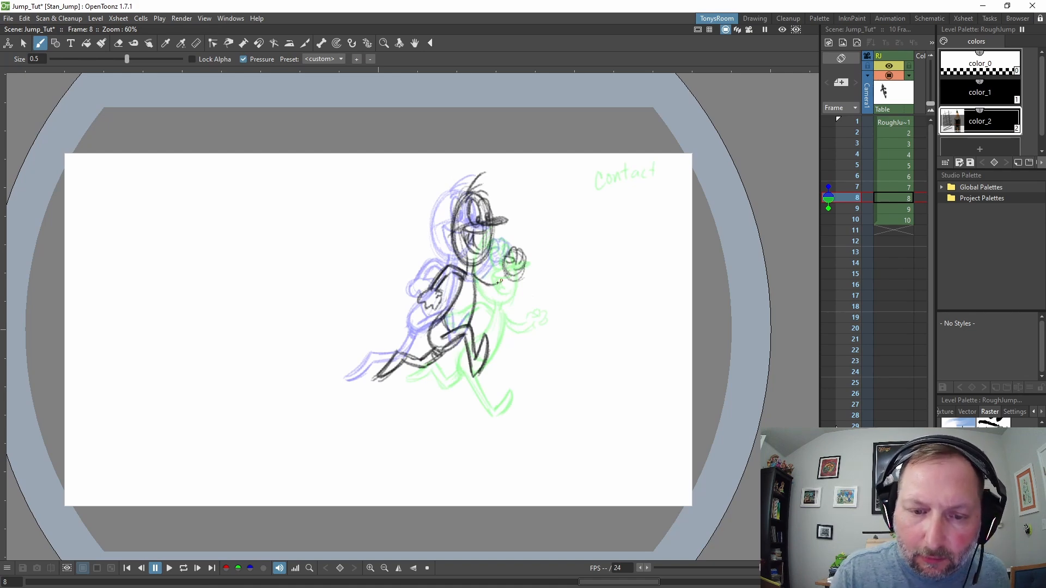
left_click_drag(512, 279, 488, 293)
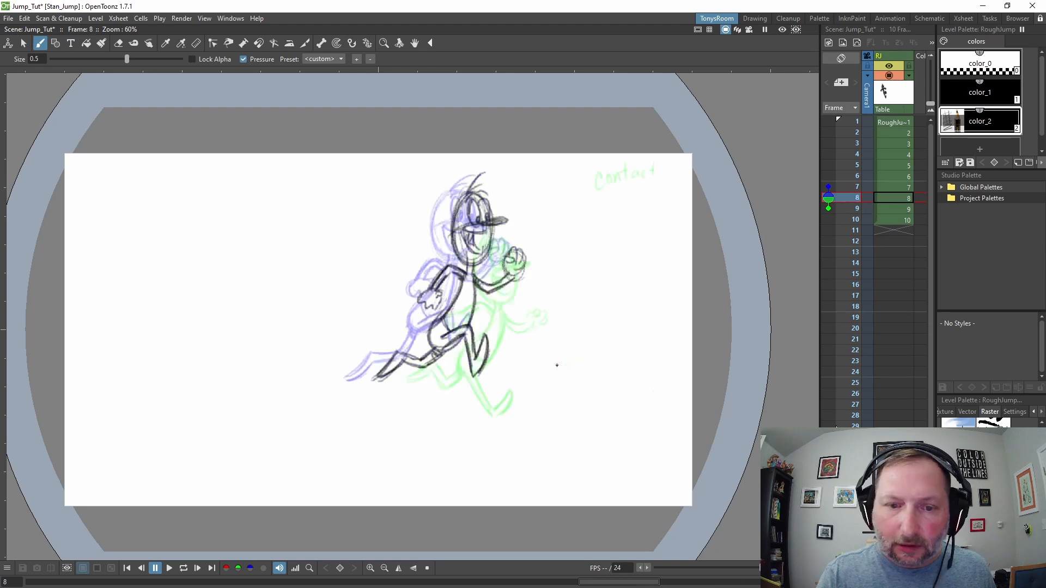
Step: Insert a new frame 9 and sketch the head oval, mouth and upturned beak on it
key("Insert")
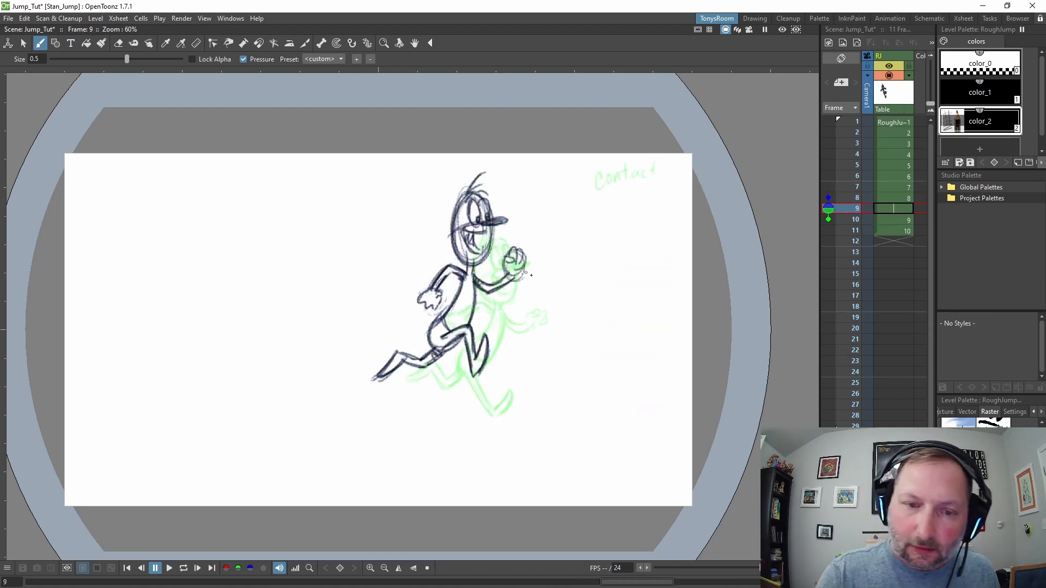
left_click(481, 220)
left_click_drag(463, 219, 479, 207)
left_click_drag(467, 251, 502, 236)
left_click_drag(499, 234, 511, 221)
left_click_drag(475, 242, 491, 270)
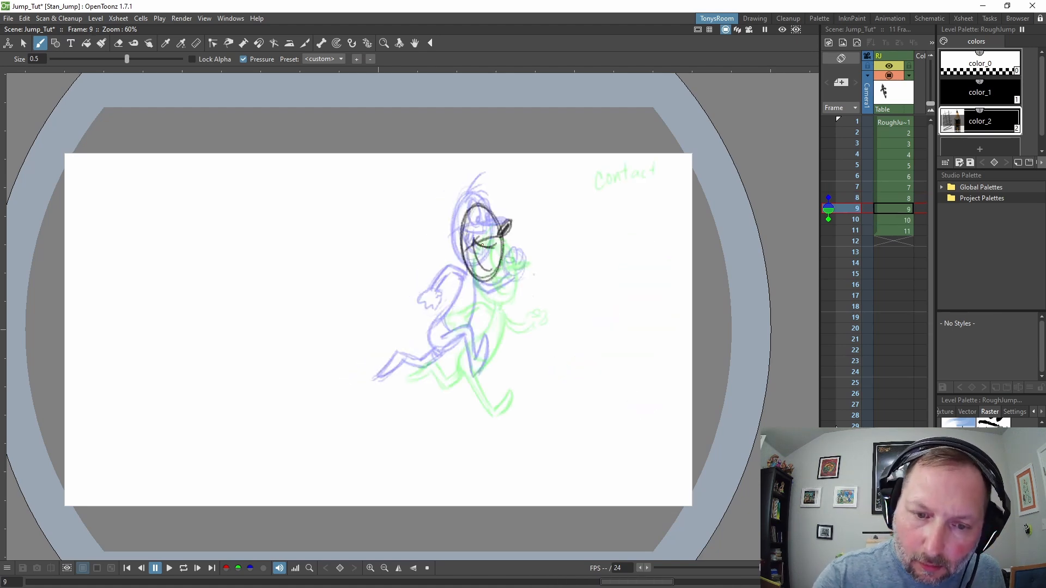
Step: Add the eyes to the frame 9 head and sketch the curved torso below it
key("Down")
key("Up")
mouse_move(476, 208)
left_mouse_down()
mouse_move(489, 184)
mouse_move(497, 234)
left_mouse_up()
key("Up")
key("Down")
left_click_drag(482, 282, 452, 369)
Step: Select the contact-pose figure on frame 10 and stretch it slightly larger so its foot reaches lower
key("Down")
key("s")
left_click_drag(465, 213, 535, 227)
left_click_drag(589, 451, 595, 464)
Step: Erase the stray lines around the hips of the frame 9 figure
key("b")
key("Up")
key("a")
left_click_drag(462, 328, 455, 360)
key("b")
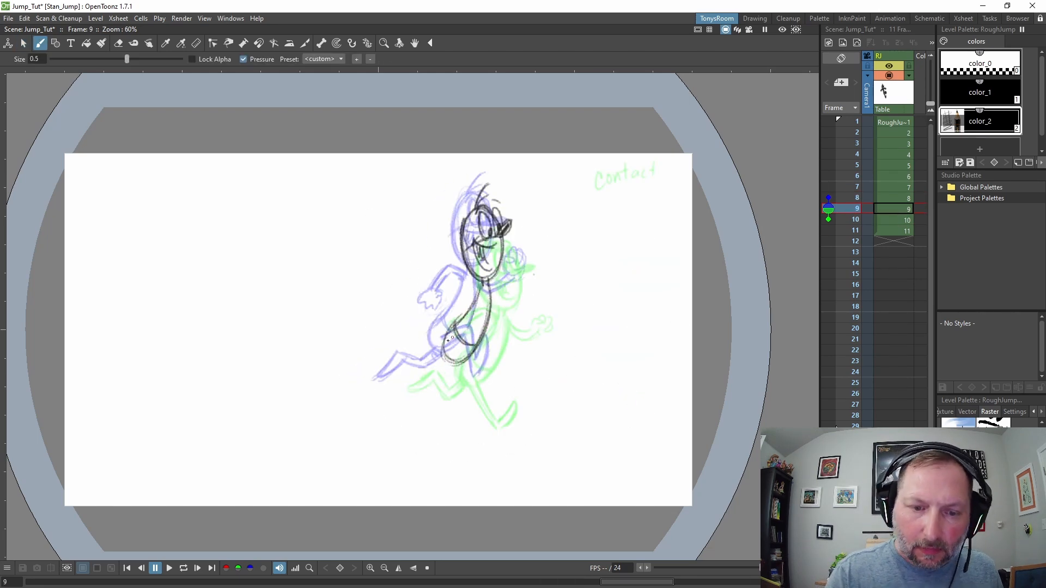
Step: Sketch both arms and the front fist of the frame 9 figure, and refine the rear hand
mouse_move(461, 280)
left_mouse_down()
mouse_move(428, 313)
mouse_move(442, 300)
left_mouse_up()
left_click_drag(516, 268, 519, 267)
mouse_move(489, 291)
left_mouse_down()
mouse_move(517, 292)
mouse_move(527, 277)
left_mouse_up()
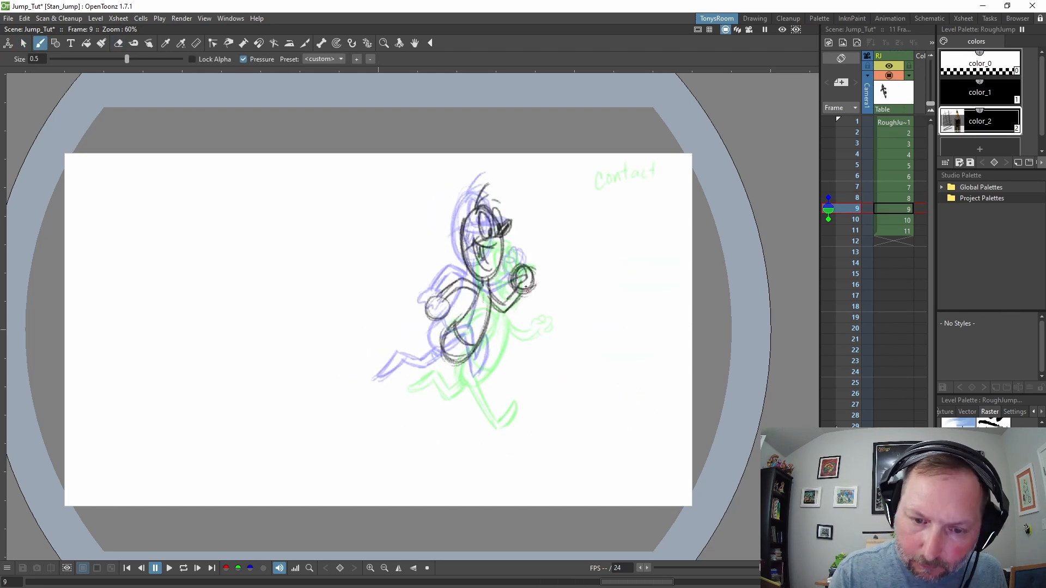
key("s")
left_click_drag(447, 297, 446, 317)
key("Up")
key("Down")
key("b")
Step: Sketch the front leg of the frame 9 figure stretched down to the ground with the toe raised
left_click_drag(470, 354, 495, 419)
left_click_drag(475, 350, 499, 410)
mouse_move(497, 420)
left_mouse_down()
mouse_move(508, 395)
mouse_move(498, 416)
left_mouse_up()
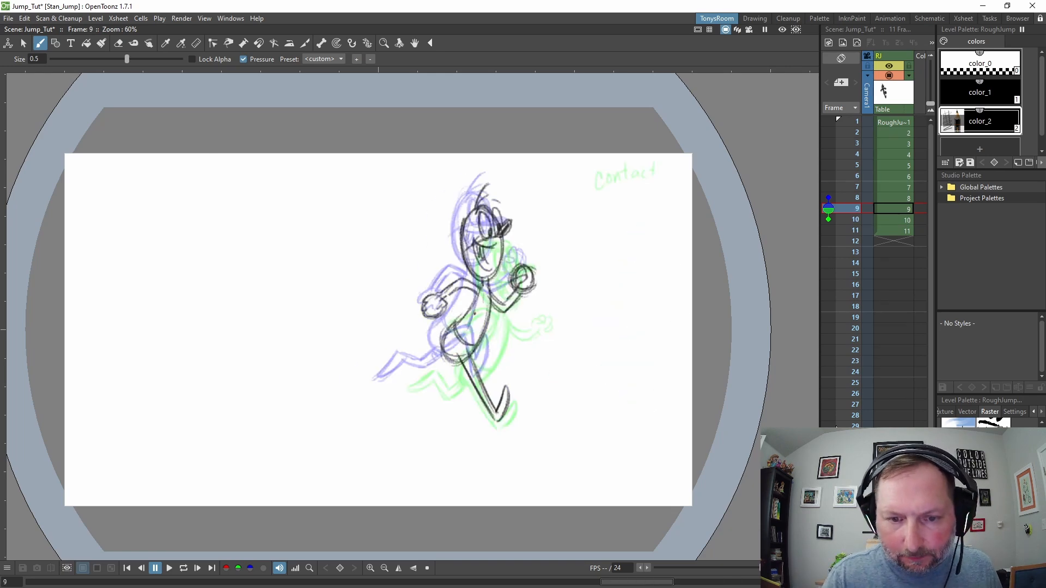
Step: Flip between frame 9 and its neighbouring frames to compare the landing poses
key("Down")
key("Up")
key("Up")
key("Up")
key("Down")
key("Down")
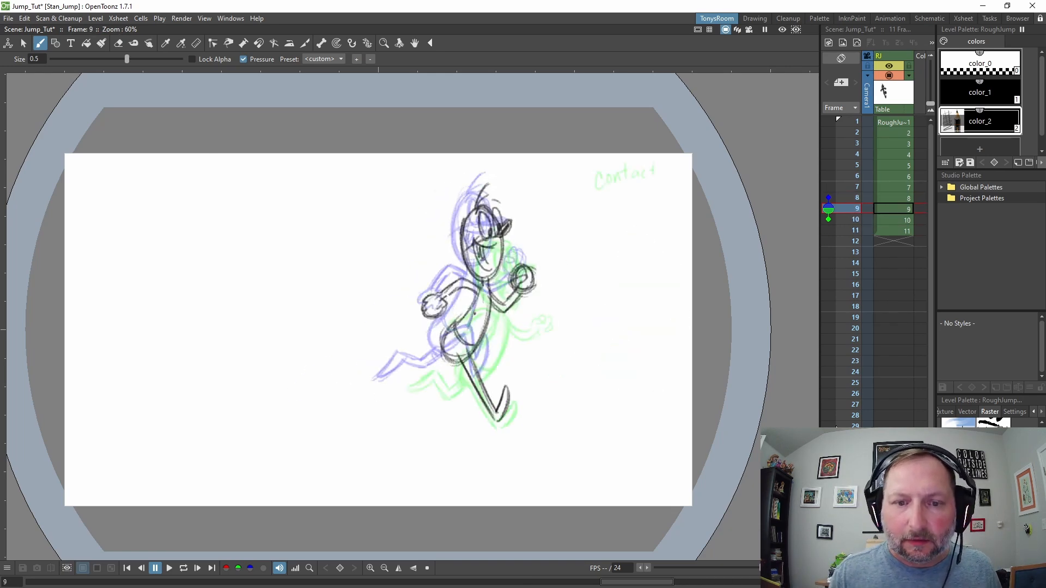
key("Down")
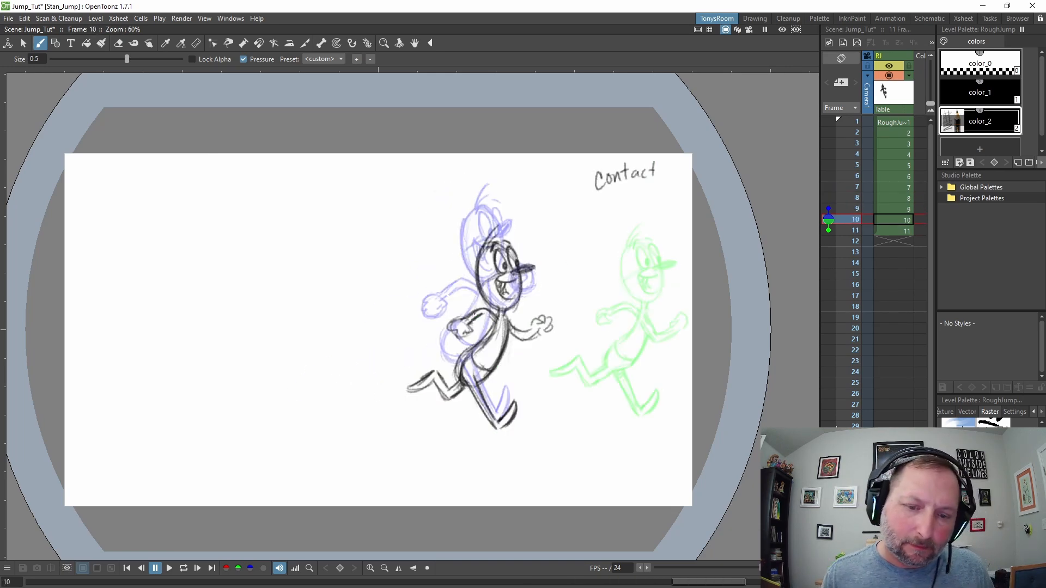
key("Up")
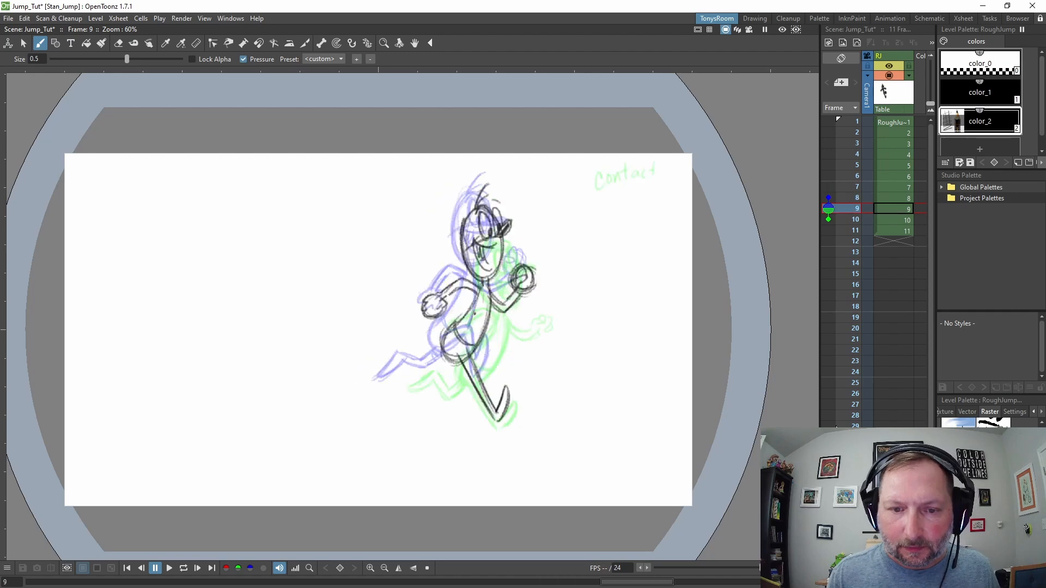
key("Down")
key("Down")
key("Up")
key("Up")
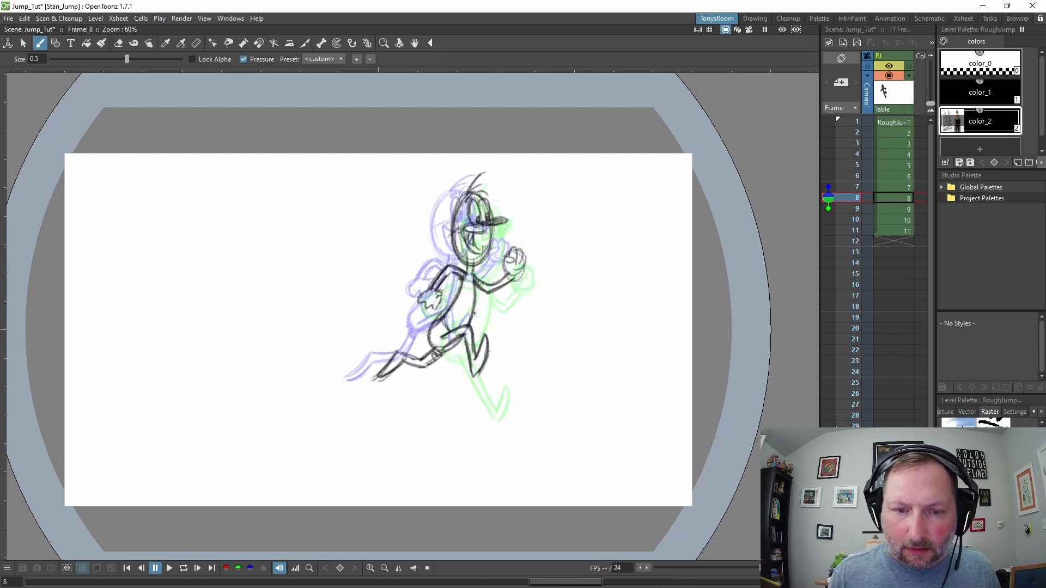
key("Down")
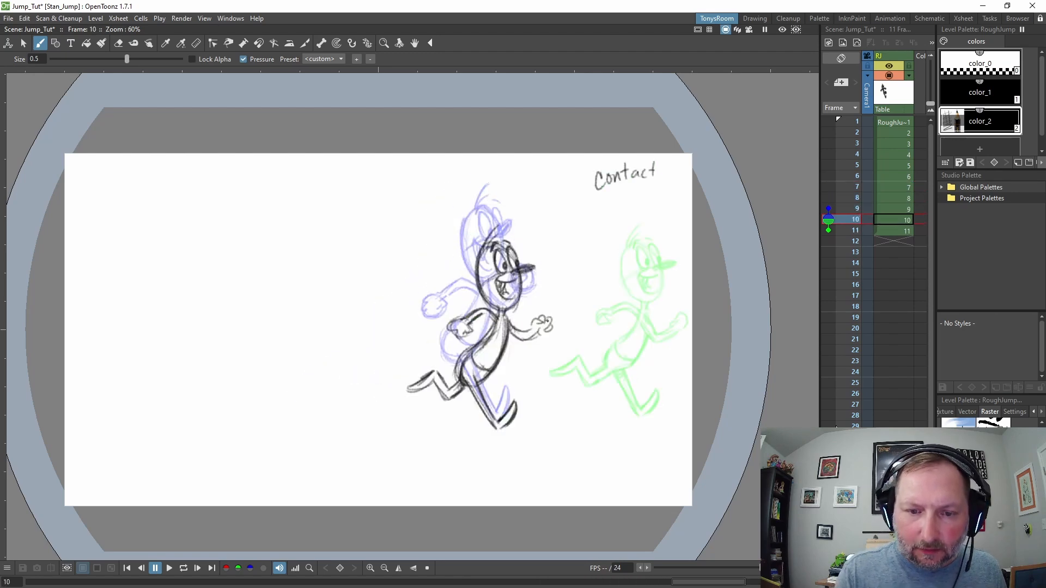
key("Up")
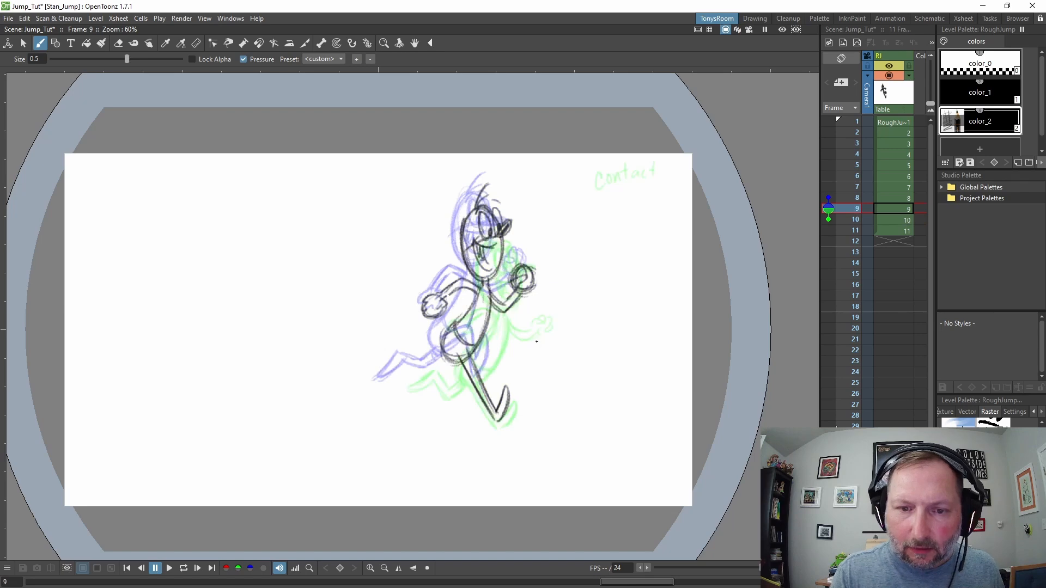
Step: Write the label "contact" in the upper corner of the frame 9 drawing
left_click_drag(602, 176, 661, 178)
left_click_drag(657, 173, 668, 170)
left_click_drag(623, 174, 649, 167)
Step: Delete the old figure and its label from frame 10 and write "down" as the new label
key("Down")
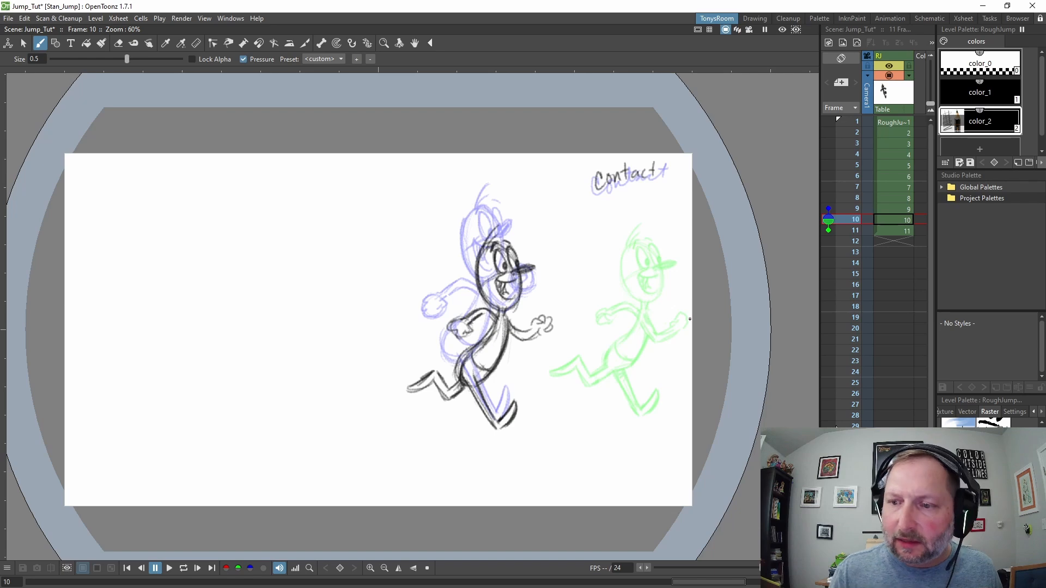
key("s")
mouse_move(561, 152)
left_mouse_down()
mouse_move(468, 174)
mouse_move(658, 125)
left_mouse_up()
key("Delete")
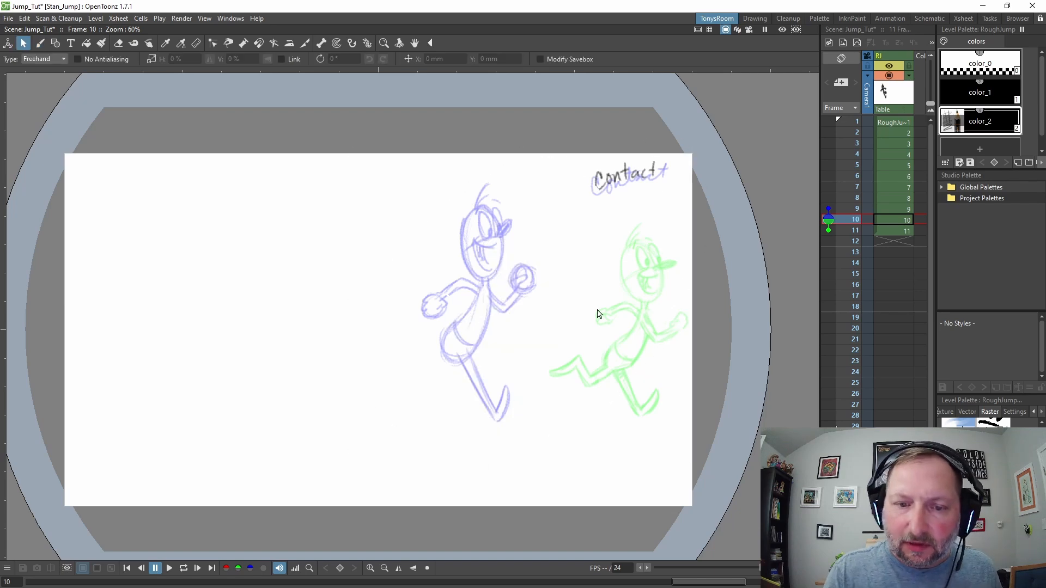
mouse_move(678, 201)
left_mouse_down()
mouse_move(567, 192)
mouse_move(645, 200)
mouse_move(620, 188)
mouse_move(666, 173)
left_mouse_up()
key("Delete")
key("b")
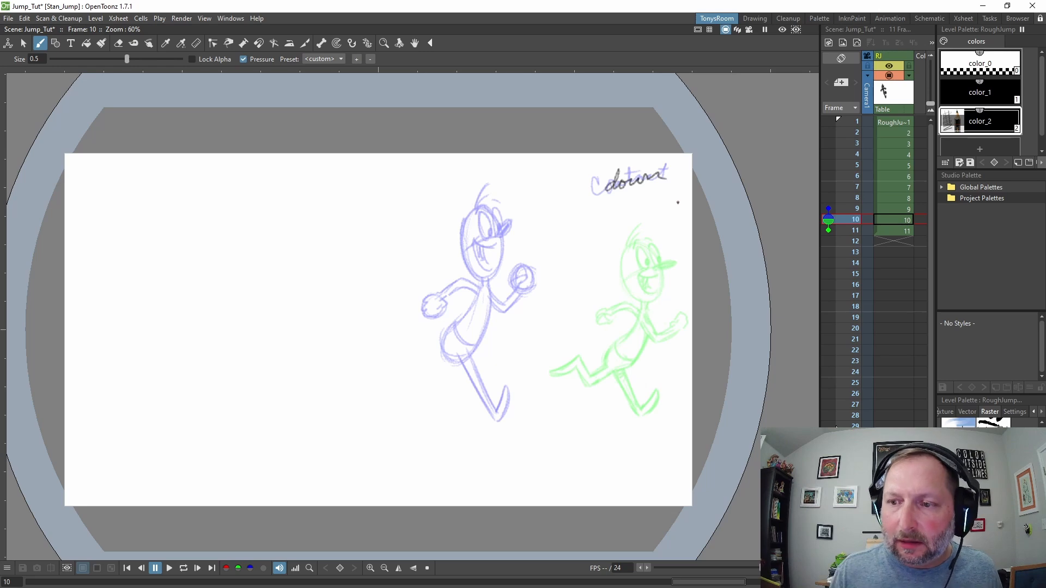
Step: Sketch the bent trailing leg behind the hips of the frame 9 figure, checking it against frame 8
key("comma")
key("period")
key("comma")
key("comma")
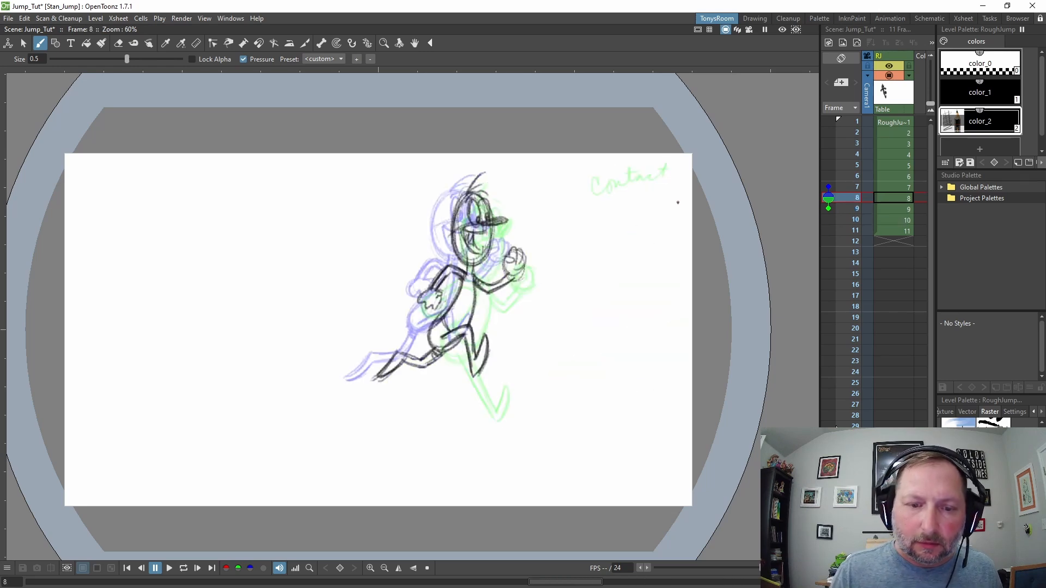
key("period")
mouse_move(410, 337)
left_mouse_down()
mouse_move(385, 354)
mouse_move(432, 352)
mouse_move(441, 358)
mouse_move(430, 365)
mouse_move(442, 362)
mouse_move(424, 341)
left_mouse_up()
mouse_move(418, 333)
left_mouse_down()
mouse_move(396, 350)
mouse_move(459, 334)
left_mouse_up()
key("comma")
key("period")
Step: Sketch the foot planted flat on the ground on frame 10, in front of the previous pose's heel
key("period")
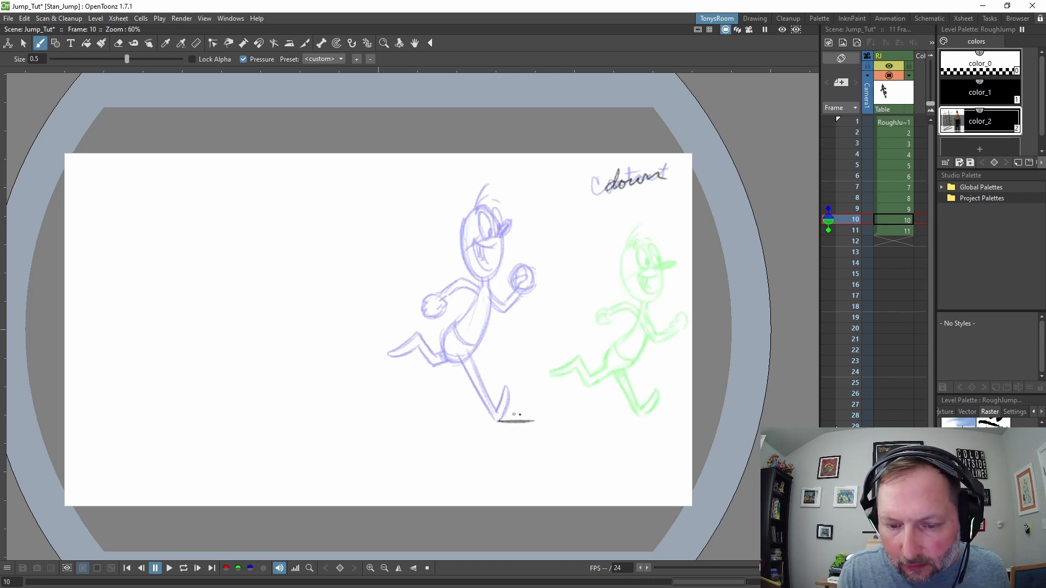
mouse_move(515, 414)
left_mouse_down()
mouse_move(540, 420)
mouse_move(502, 422)
left_mouse_up()
key("comma")
key("period")
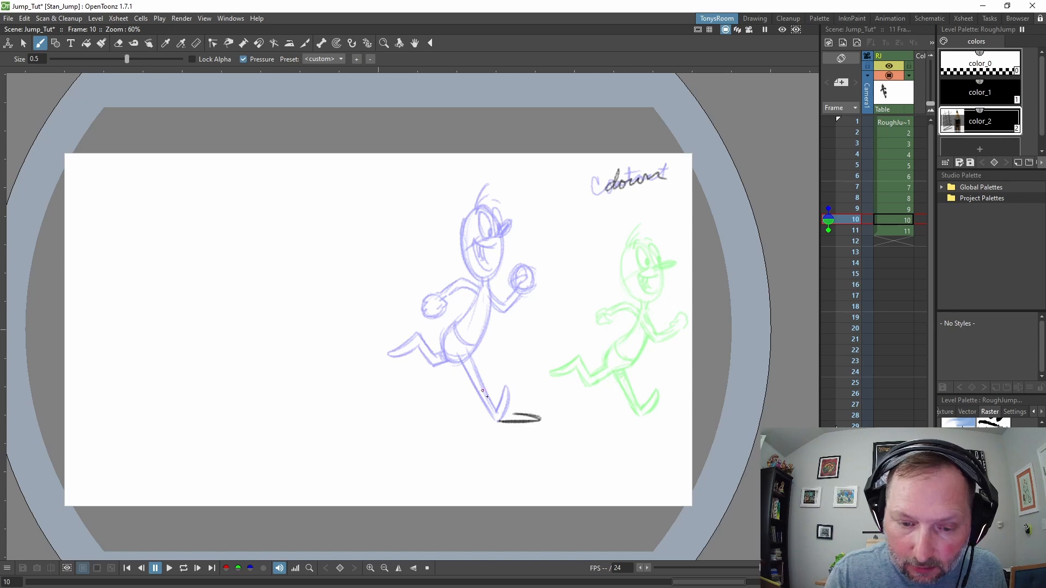
Step: Sketch the lowered hips, forward-curving torso and deeply bent supporting leg above the planted foot on frame 10
mouse_move(486, 370)
left_mouse_down()
mouse_move(529, 368)
mouse_move(527, 377)
mouse_move(531, 357)
mouse_move(508, 365)
mouse_move(539, 342)
left_mouse_up()
key("ctrl+z")
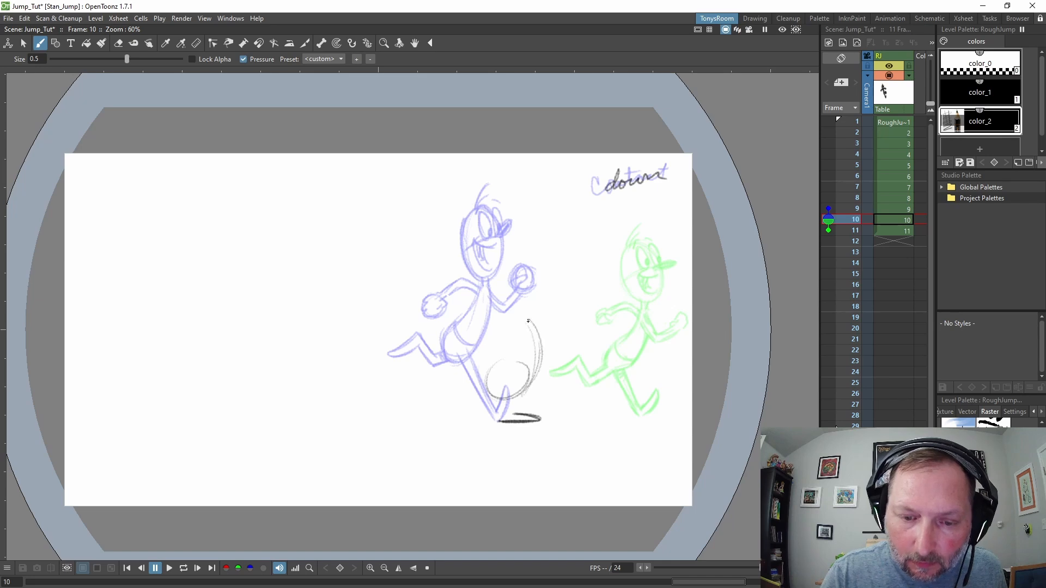
mouse_move(490, 370)
left_mouse_down()
mouse_move(522, 322)
mouse_move(535, 378)
mouse_move(490, 369)
mouse_move(534, 398)
mouse_move(498, 421)
left_mouse_up()
key("Up")
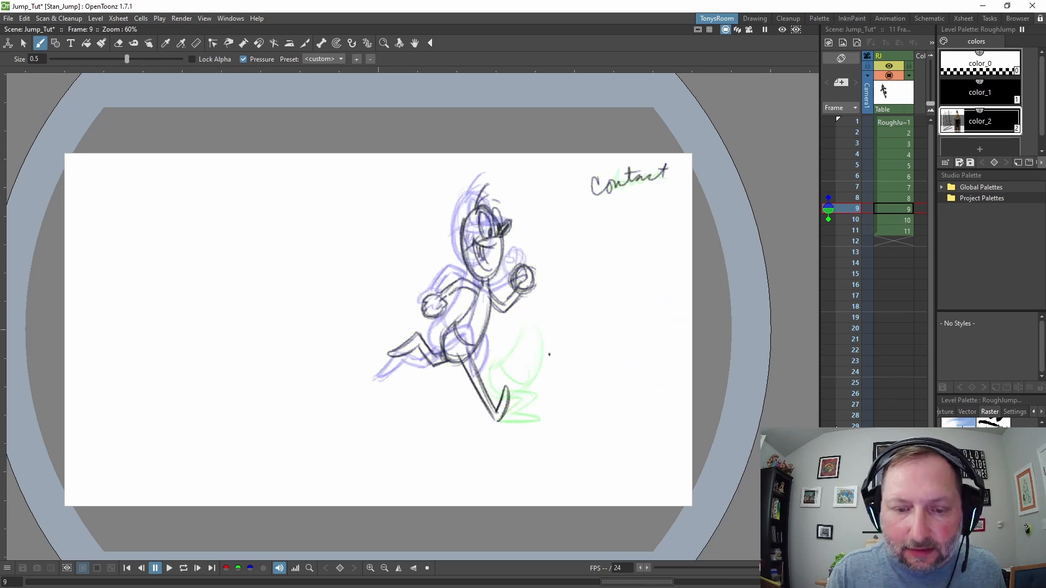
key("Down")
Step: Sketch a trailing leg behind the hips of the crouching figure on frame 10 and compare it with frame 9
mouse_move(484, 377)
left_mouse_down()
mouse_move(463, 399)
mouse_move(486, 384)
mouse_move(457, 397)
mouse_move(484, 386)
left_mouse_up()
key("Up")
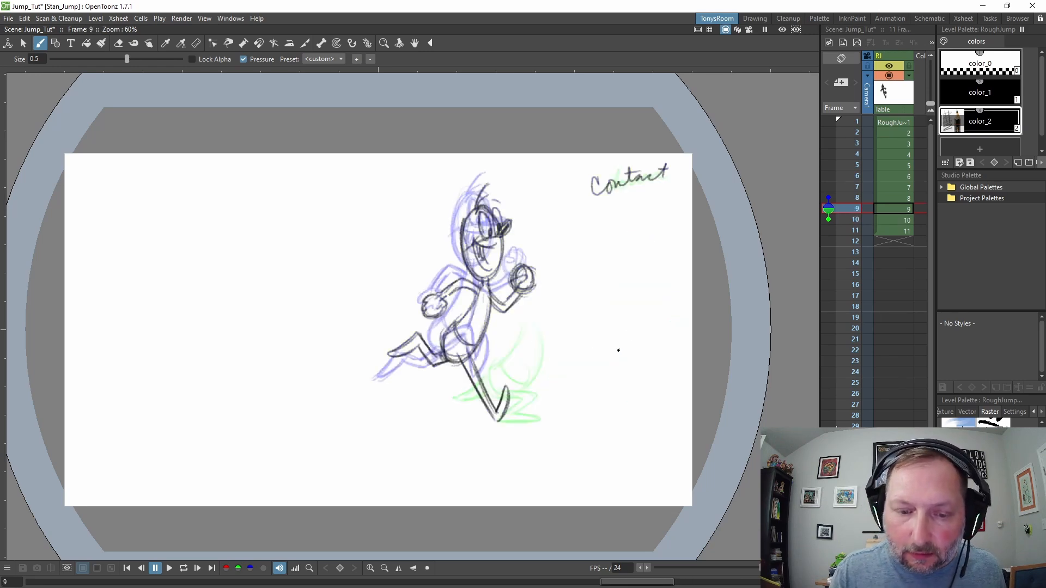
key("Down")
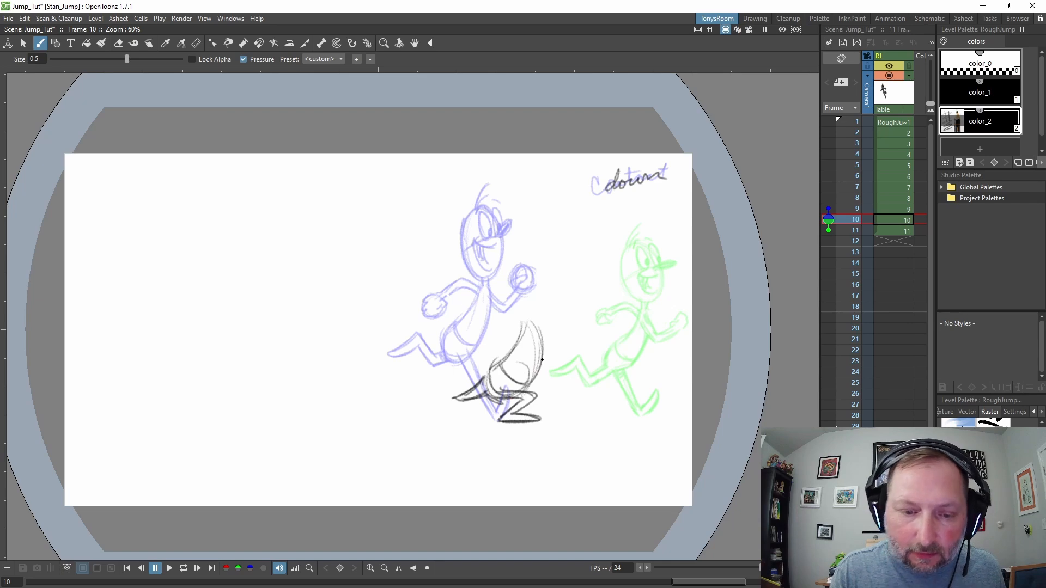
key("Up")
key("Down")
Step: Erase the trailing leg of the crouching figure on frame 10
key("a")
left_click_drag(475, 381, 501, 398)
key("b")
key("Up")
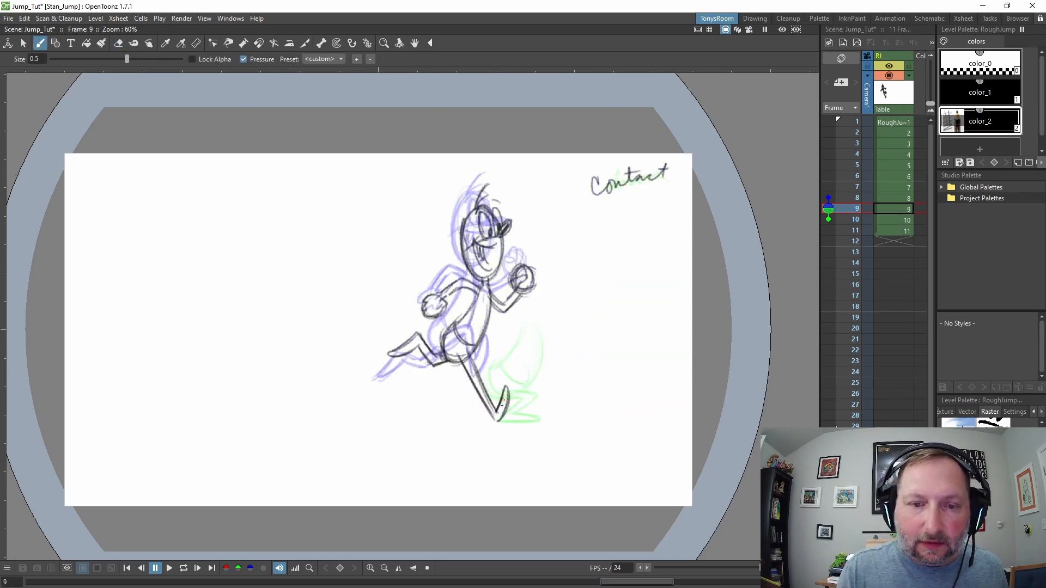
key("Down")
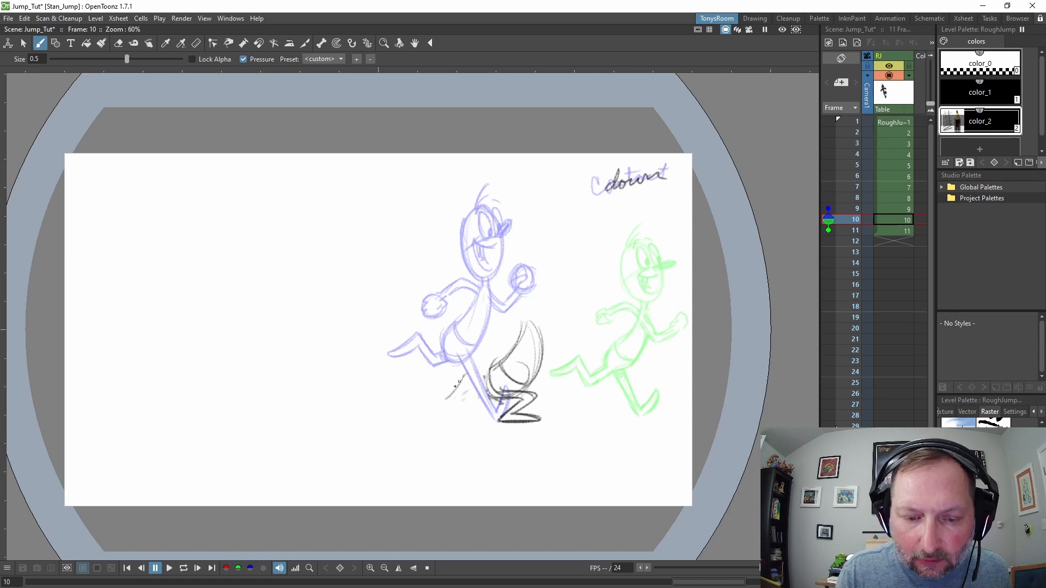
Step: Sketch a bent trailing leg and foot low behind the hips on frame 10 and compare it with the previous frame
left_click_drag(455, 386, 460, 392)
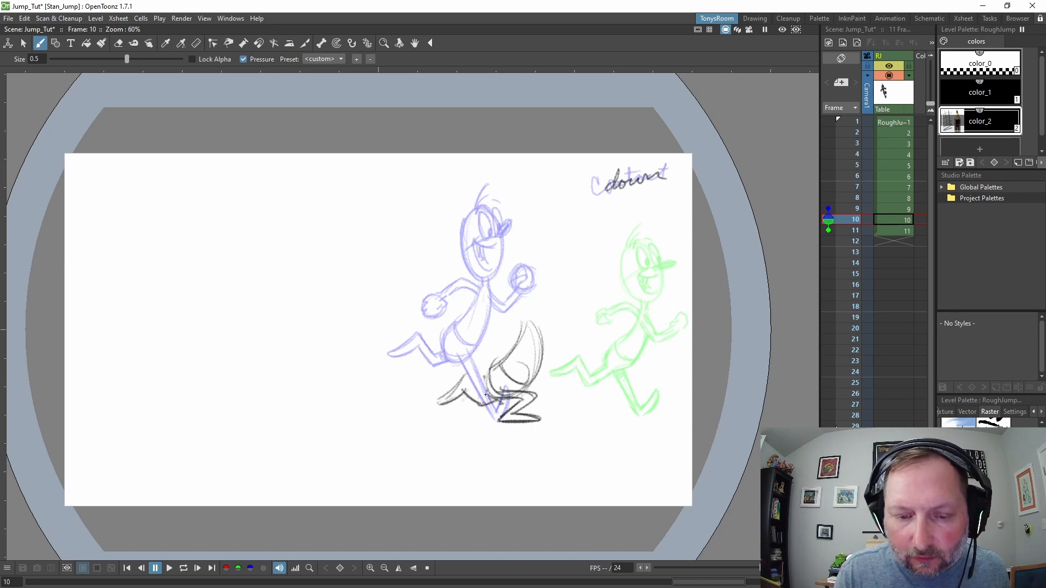
mouse_move(484, 400)
left_mouse_down()
mouse_move(465, 378)
mouse_move(439, 403)
left_mouse_up()
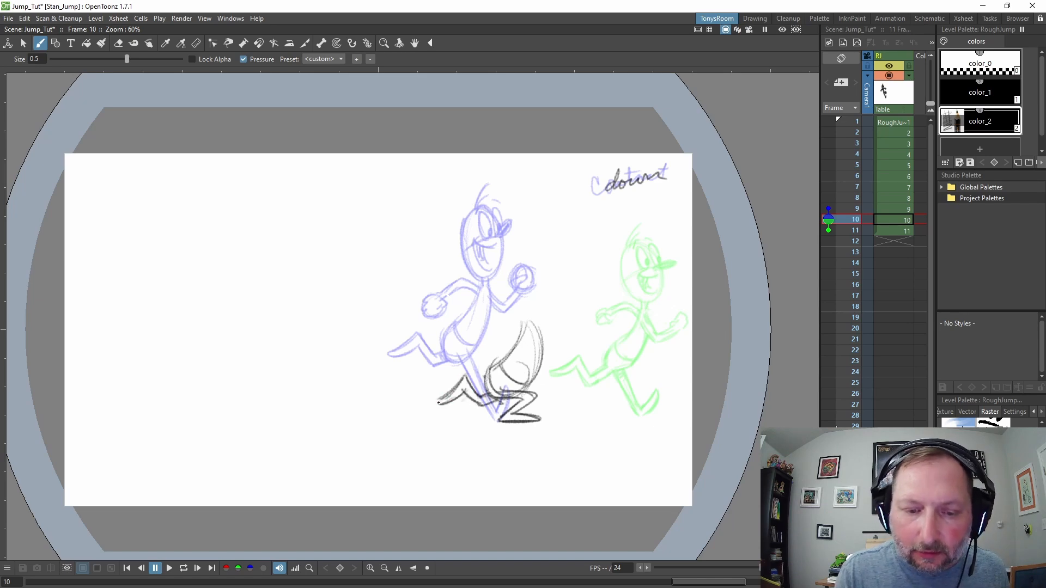
key("Up")
key("Down")
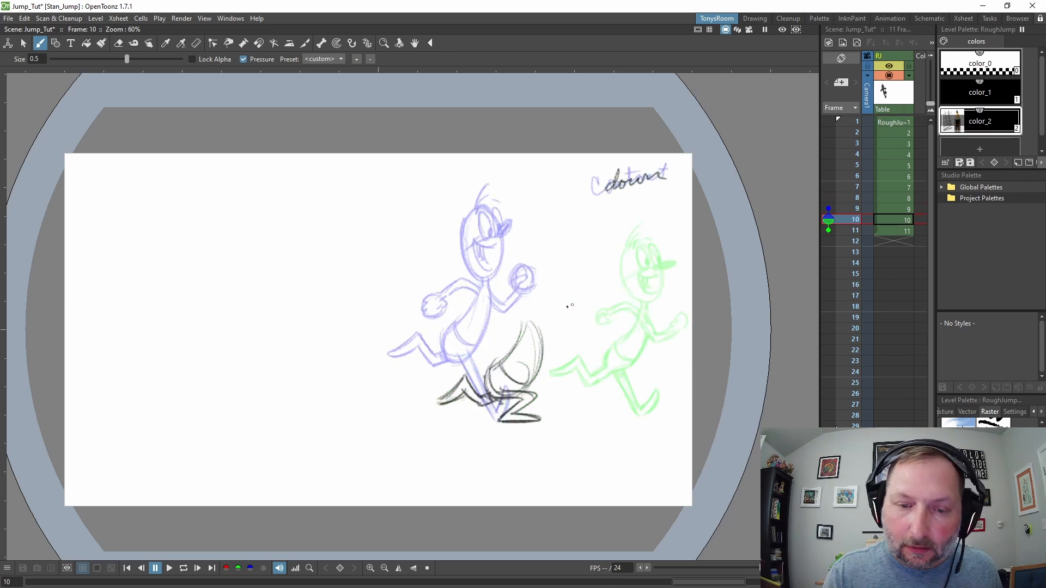
Step: Sketch the bent rear arm and the forward-reaching front arm with round fists on frame 10
mouse_move(487, 331)
left_mouse_down()
mouse_move(472, 343)
mouse_move(491, 332)
left_mouse_up()
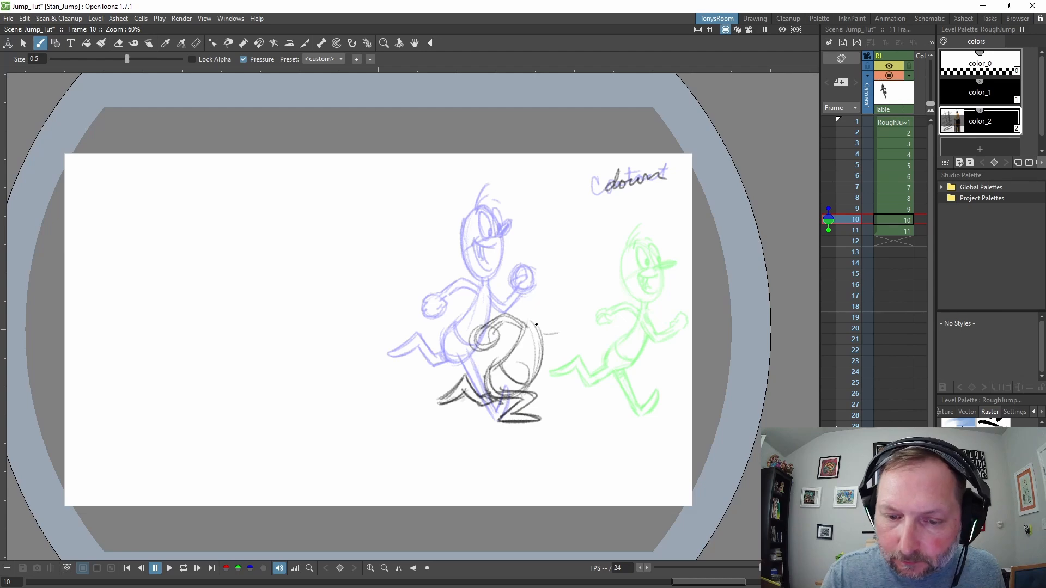
mouse_move(556, 343)
left_mouse_down()
mouse_move(592, 316)
mouse_move(567, 328)
mouse_move(512, 396)
left_mouse_up()
left_click_drag(523, 334, 493, 399)
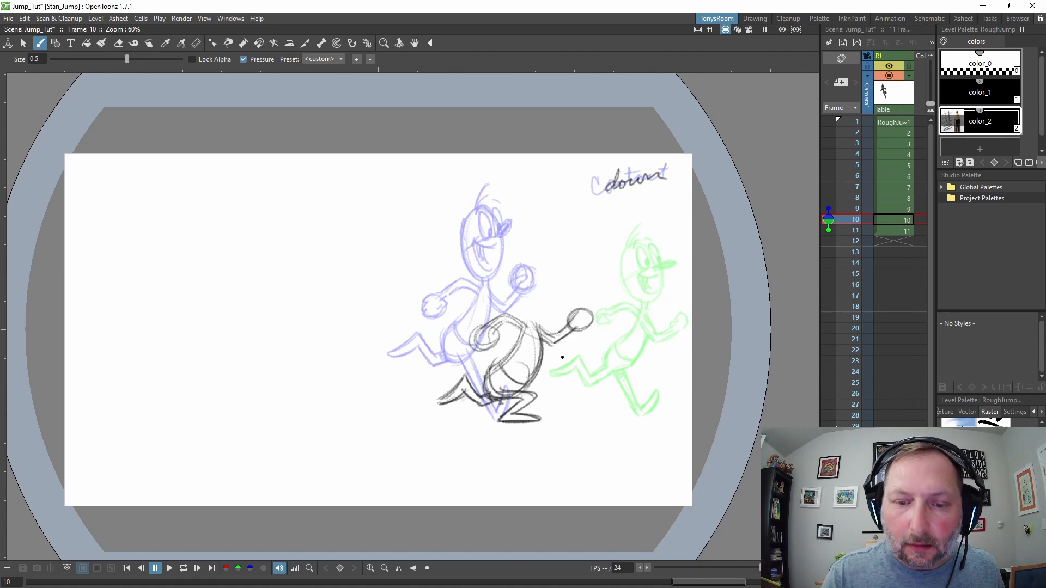
Step: Sketch the oval head with face guidelines, a pointed nose and an open smiling mouth above the torso on frame 10
mouse_move(514, 269)
left_mouse_down()
mouse_move(543, 251)
mouse_move(550, 293)
mouse_move(520, 315)
mouse_move(517, 292)
mouse_move(543, 265)
mouse_move(516, 293)
mouse_move(551, 281)
mouse_move(536, 268)
mouse_move(534, 307)
left_mouse_up()
left_click_drag(541, 248, 534, 302)
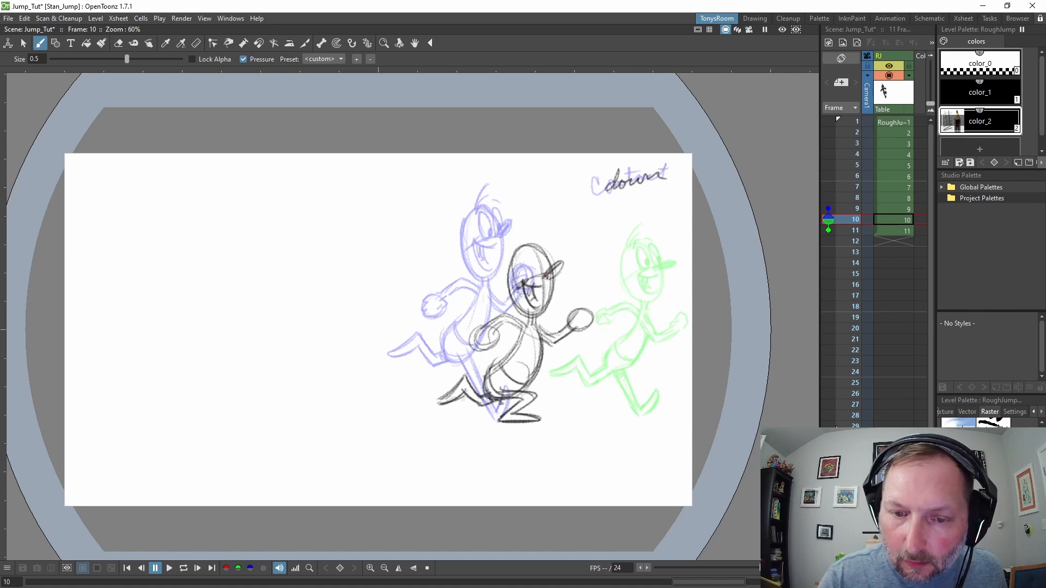
key("Up")
mouse_move(547, 278)
left_mouse_down()
mouse_move(564, 257)
mouse_move(525, 250)
mouse_move(523, 309)
mouse_move(510, 266)
mouse_move(527, 245)
left_mouse_up()
key("Down")
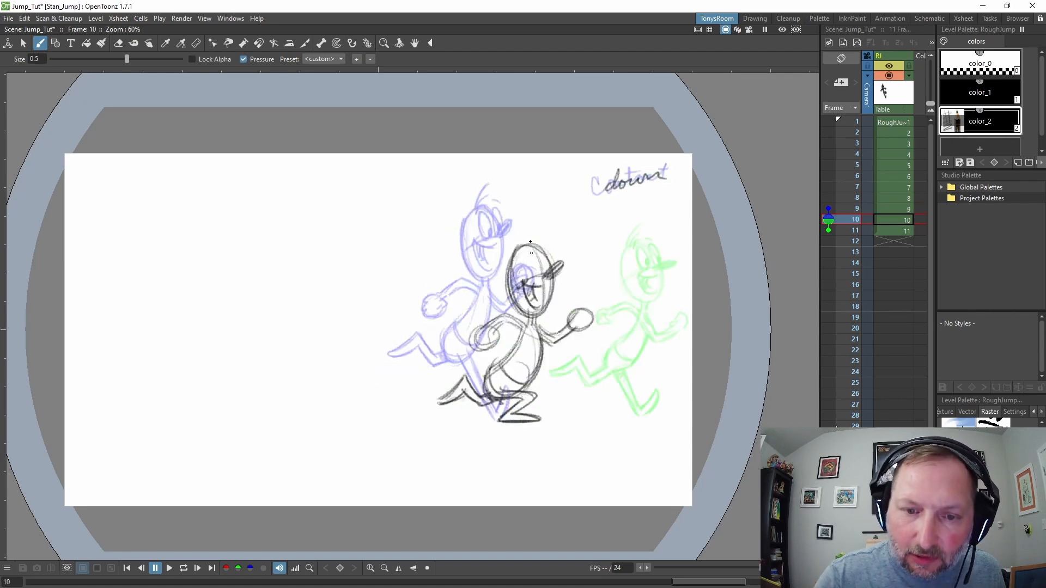
Step: Undo the first eye strokes and redraw the eyes, adding brows and a hair tuft to the head on frame 10
key("Up")
key("Down")
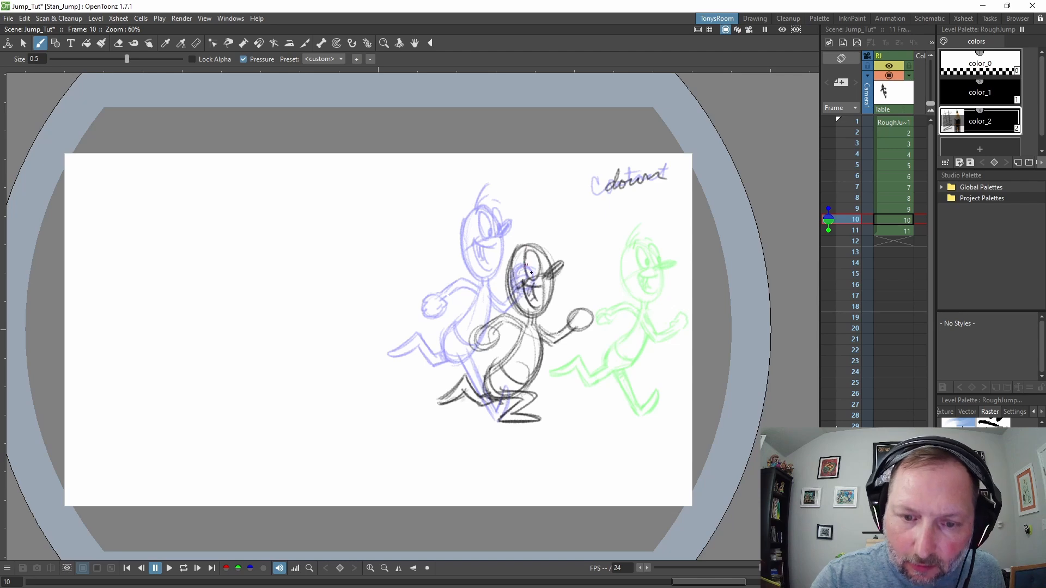
key("ctrl+z")
key("ctrl+z")
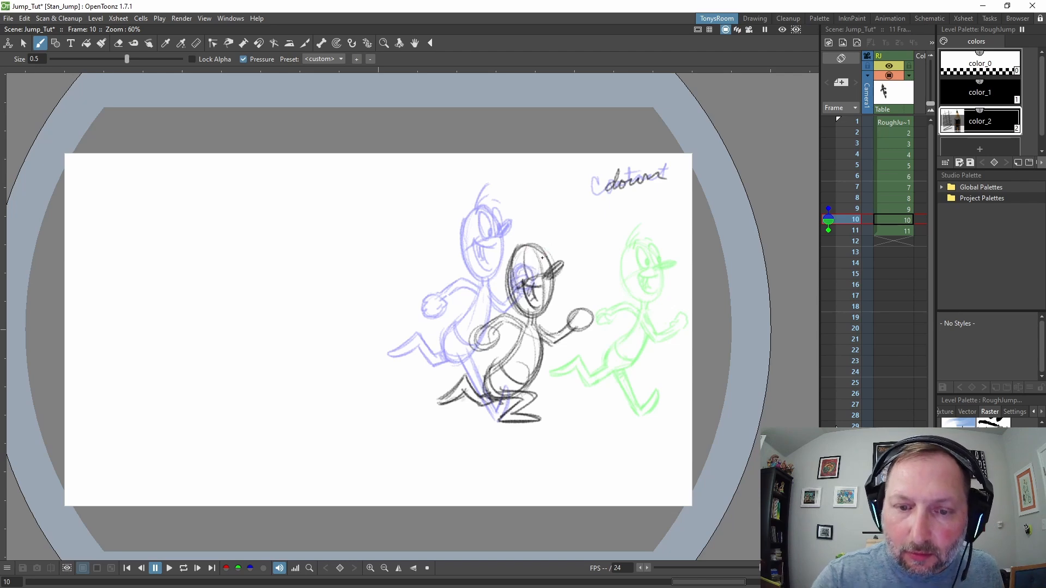
left_click_drag(530, 248, 526, 252)
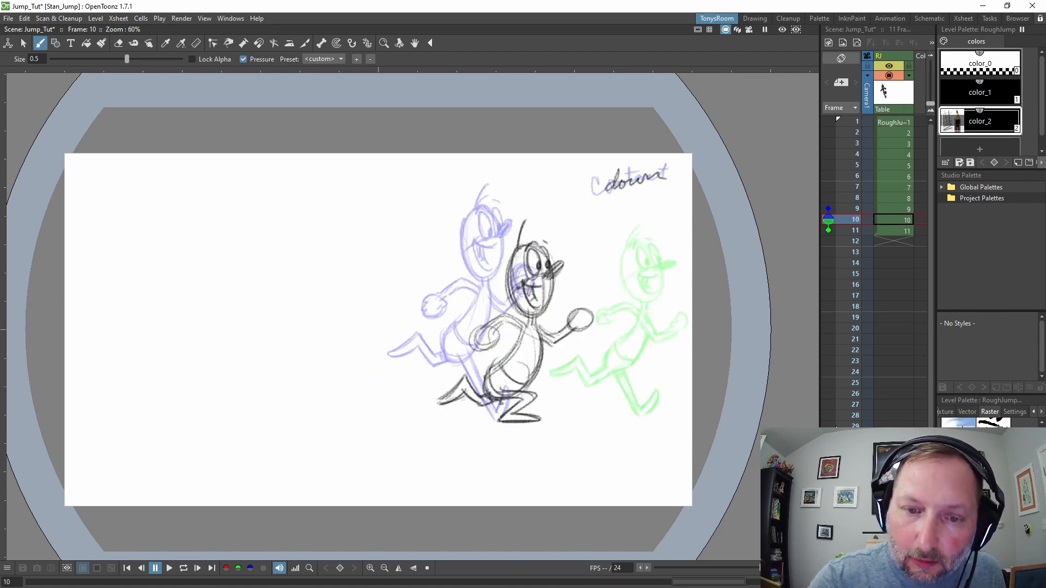
key("comma")
key("period")
Step: Erase the rough inner torso lines on frame 10 and redraw the back and hip lines, checking them against neighbouring frames
key("a")
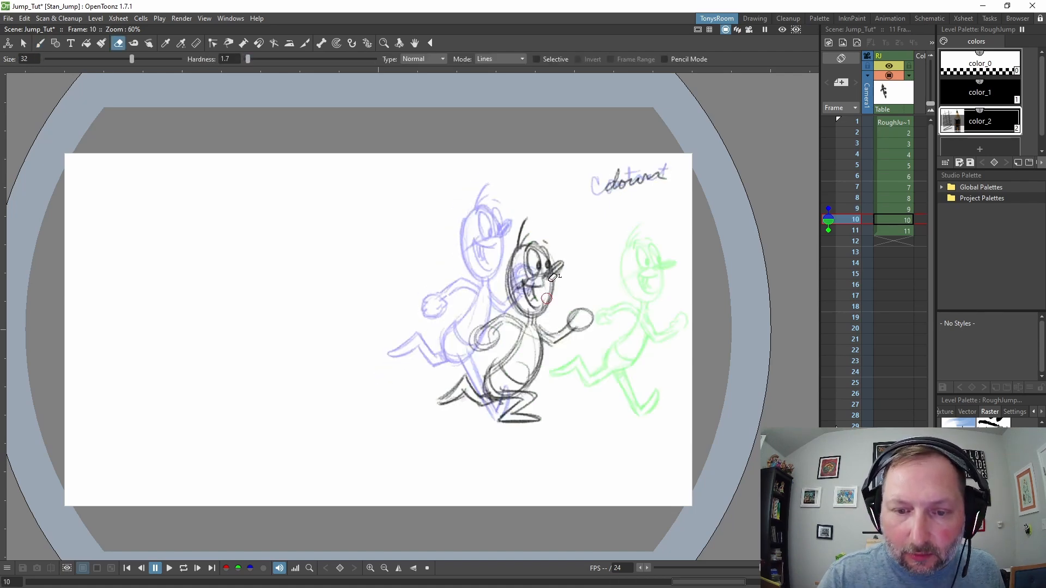
key("comma")
key("period")
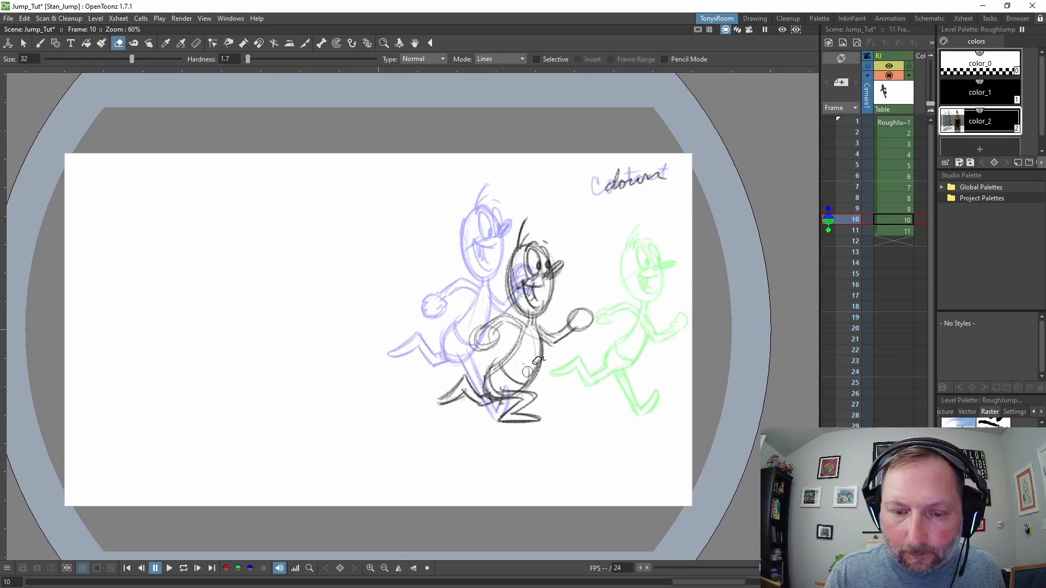
key("period")
key("comma")
mouse_move(520, 347)
left_mouse_down()
mouse_move(492, 364)
mouse_move(524, 334)
mouse_move(505, 367)
mouse_move(513, 354)
mouse_move(485, 392)
left_mouse_up()
key("b")
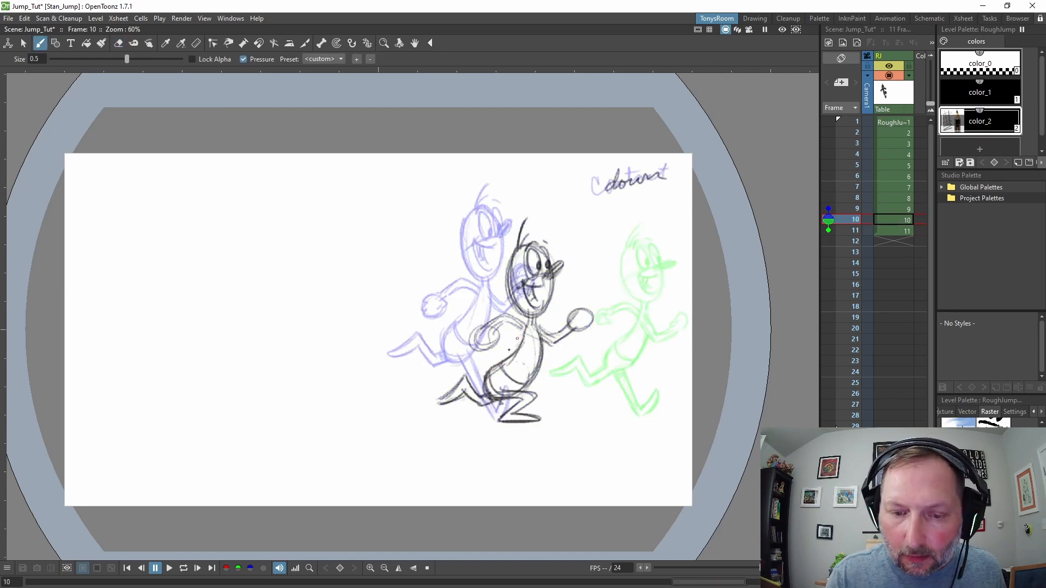
mouse_move(524, 327)
left_mouse_down()
mouse_move(503, 364)
mouse_move(532, 378)
mouse_move(521, 389)
left_mouse_up()
left_click_drag(504, 361, 490, 395)
key("comma")
key("period")
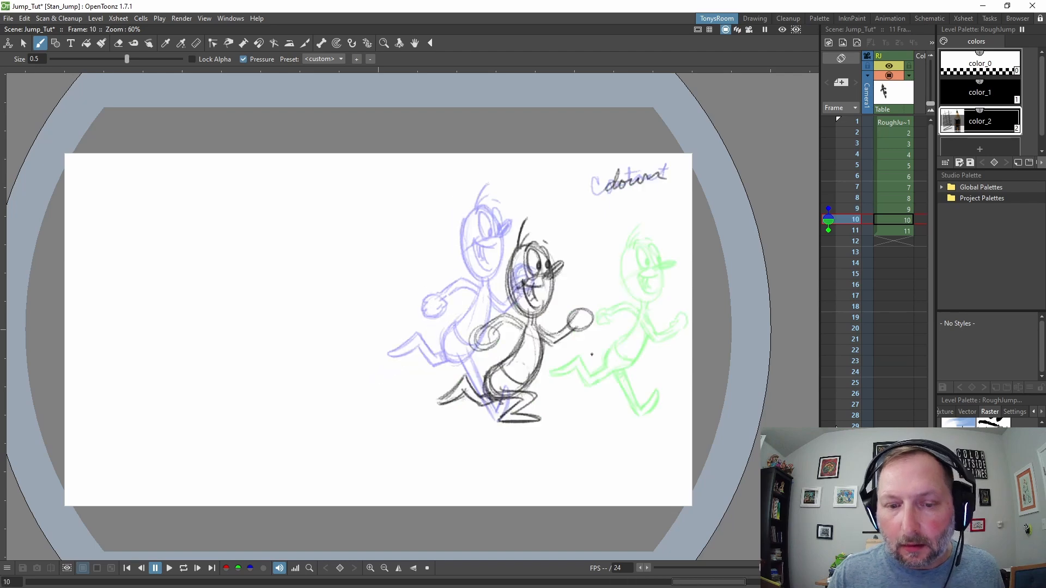
Step: Clean up the leftover construction lines inside the torso on frame 10
key("a")
mouse_move(527, 328)
left_mouse_down()
mouse_move(514, 357)
mouse_move(494, 366)
mouse_move(547, 350)
mouse_move(517, 392)
left_mouse_up()
key("b")
key("a")
key("b")
Step: Select the whole running figure on frame 11 and delete it
key("period")
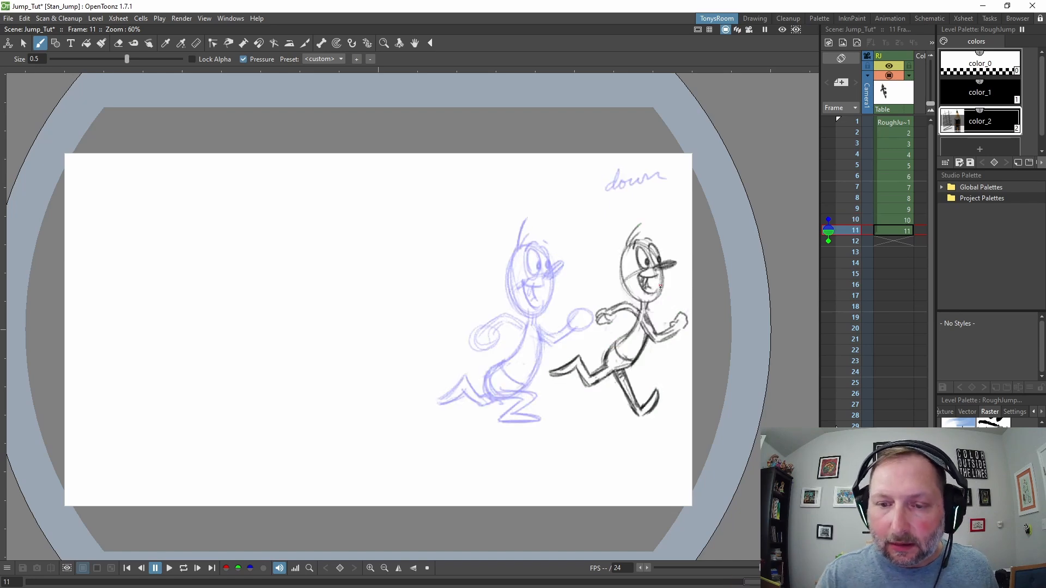
key("s")
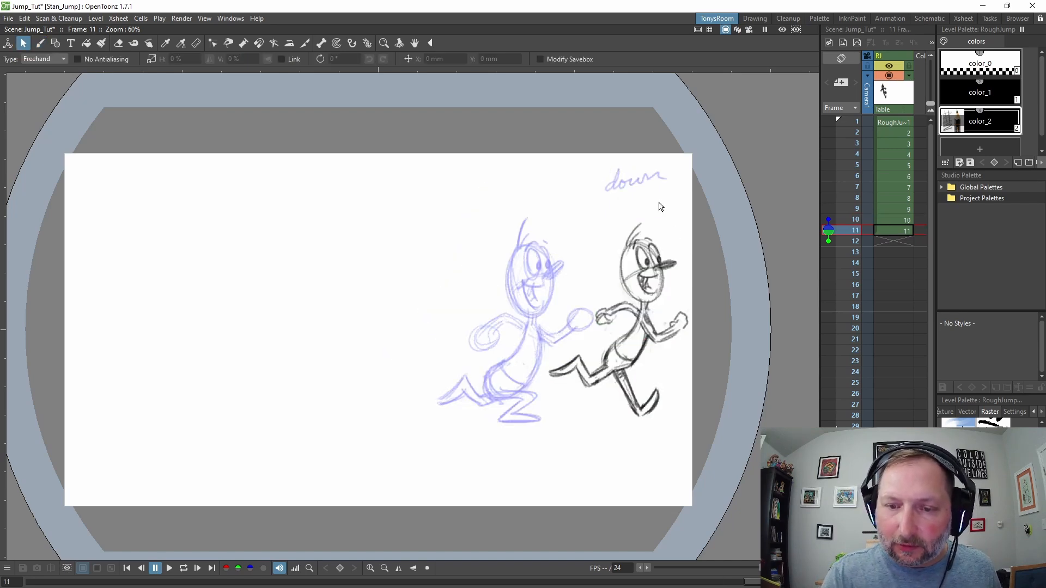
left_click_drag(658, 205, 704, 235)
key("Delete")
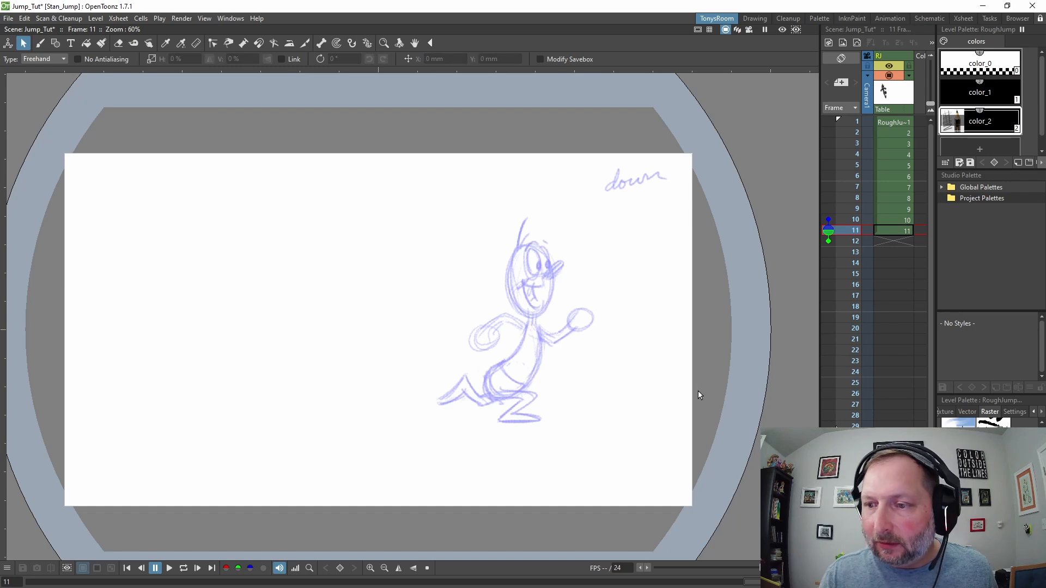
Step: Flip between frame 11 and the preceding frames to review the landing poses
key("comma")
key("comma")
key("period")
key("period")
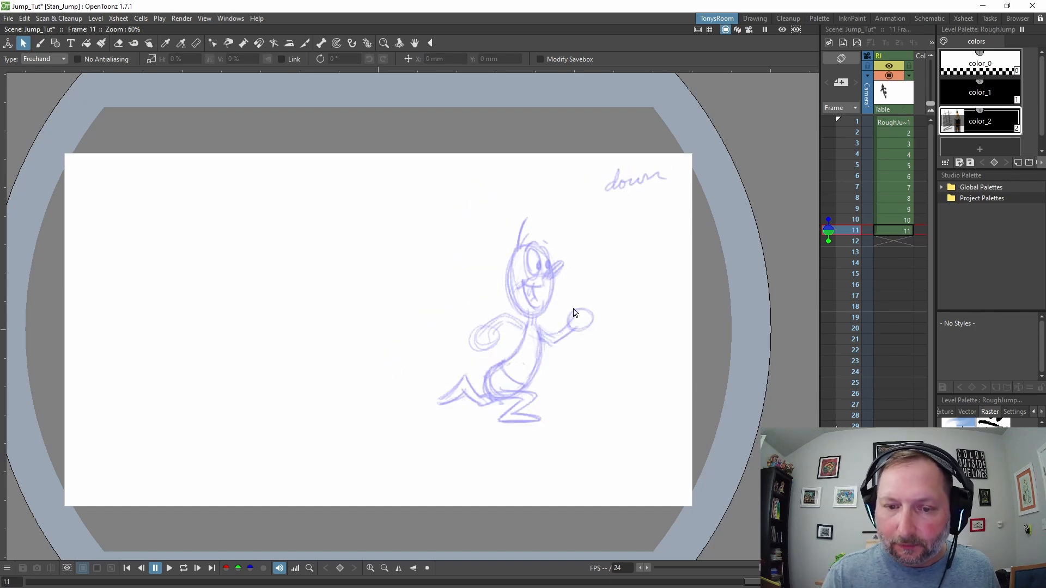
key("comma")
key("period")
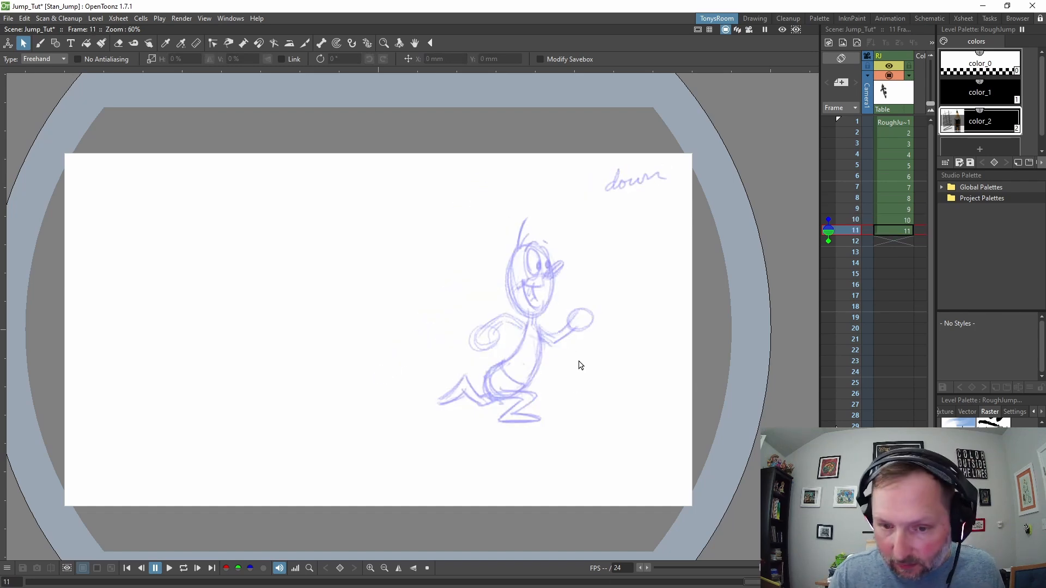
Step: Save the scene and sketch the lower leg and planted foot on frame 11 over the previous pose's toes
key("b")
key("ctrl+s")
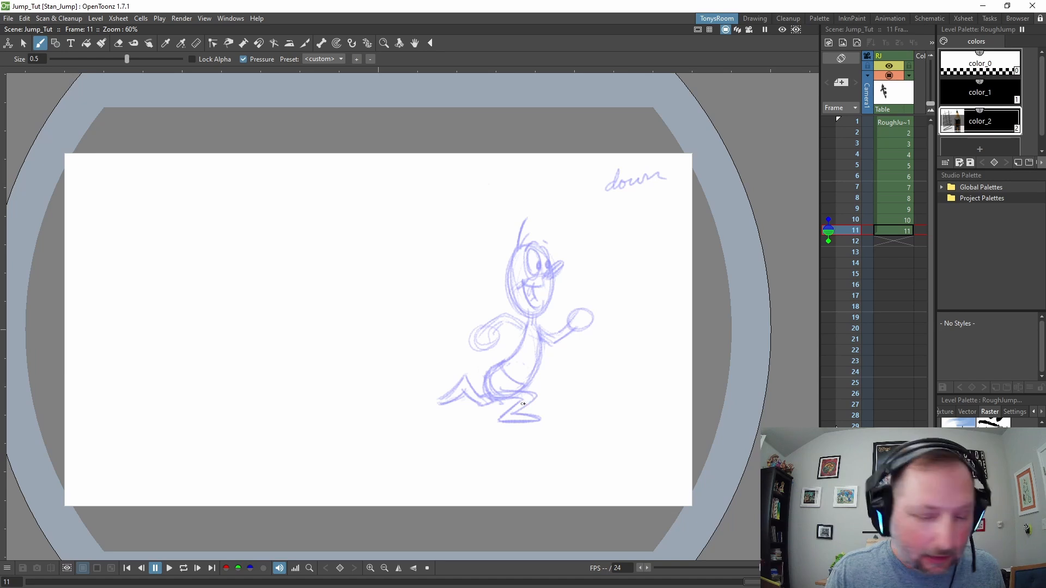
left_click_drag(518, 403, 517, 418)
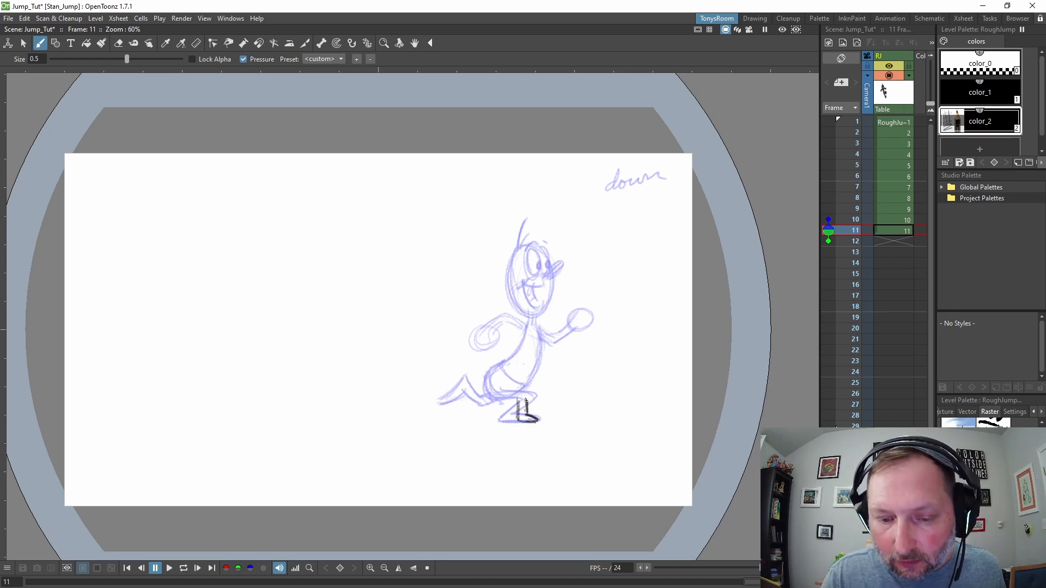
Step: Sketch round hips and a forward-leaning torso above the planted foot on frame 11, cleaning up the overlapping lines
mouse_move(564, 358)
left_mouse_down()
mouse_move(526, 350)
mouse_move(525, 373)
left_mouse_up()
left_click_drag(571, 292, 563, 373)
mouse_move(563, 372)
left_mouse_down()
mouse_move(584, 285)
mouse_move(557, 366)
left_mouse_up()
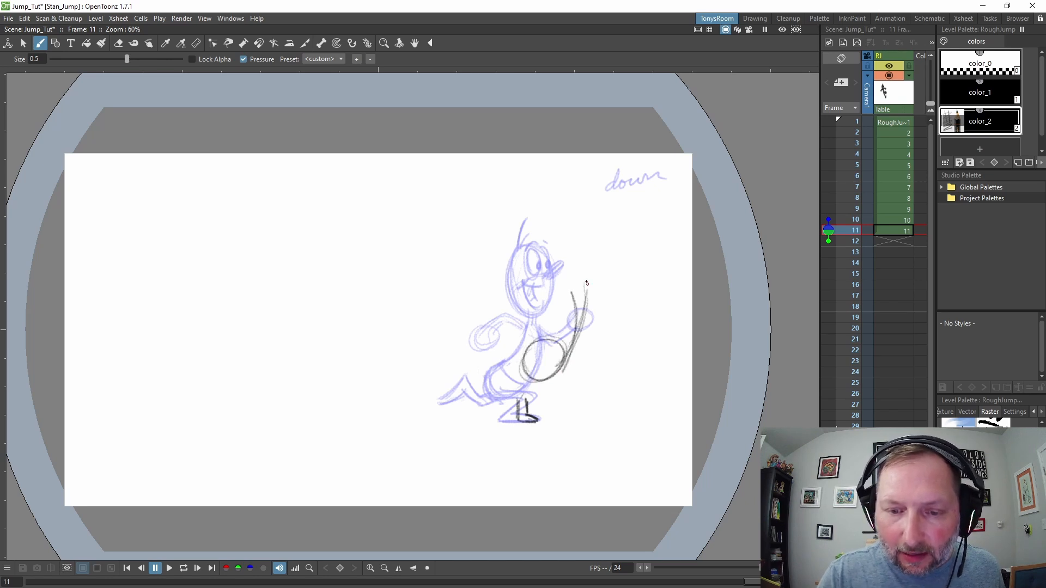
key("a")
mouse_move(587, 282)
left_mouse_down()
mouse_move(570, 349)
mouse_move(571, 292)
mouse_move(527, 350)
left_mouse_up()
key("b")
left_click_drag(569, 288, 527, 349)
mouse_move(540, 338)
left_mouse_down()
mouse_move(560, 325)
mouse_move(560, 358)
mouse_move(556, 341)
mouse_move(566, 342)
mouse_move(541, 336)
mouse_move(565, 354)
left_mouse_up()
key("a")
key("b")
mouse_move(539, 340)
left_mouse_down()
mouse_move(564, 360)
mouse_move(557, 375)
left_mouse_up()
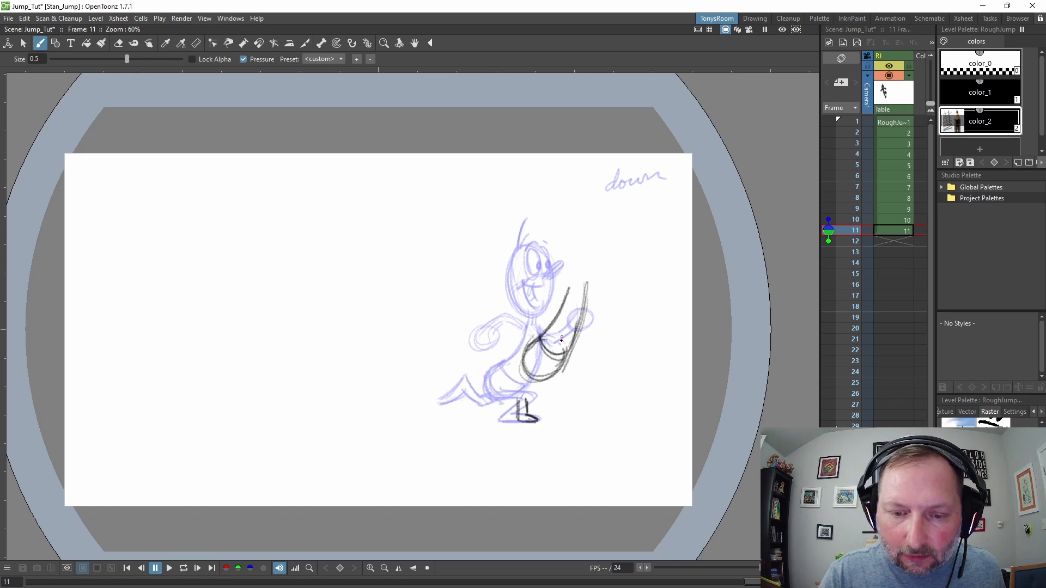
Step: Move the sketched hips and torso slightly up on frame 11 and extend the upper torso lines
key("s")
mouse_move(566, 277)
left_mouse_down()
mouse_move(609, 299)
mouse_move(577, 274)
left_mouse_up()
left_click_drag(560, 333, 564, 326)
left_click(632, 312)
key("b")
mouse_move(580, 275)
left_mouse_down()
mouse_move(538, 337)
mouse_move(567, 350)
left_mouse_up()
Step: Delete the hips and torso from frame 11, keeping only the foot
key("s")
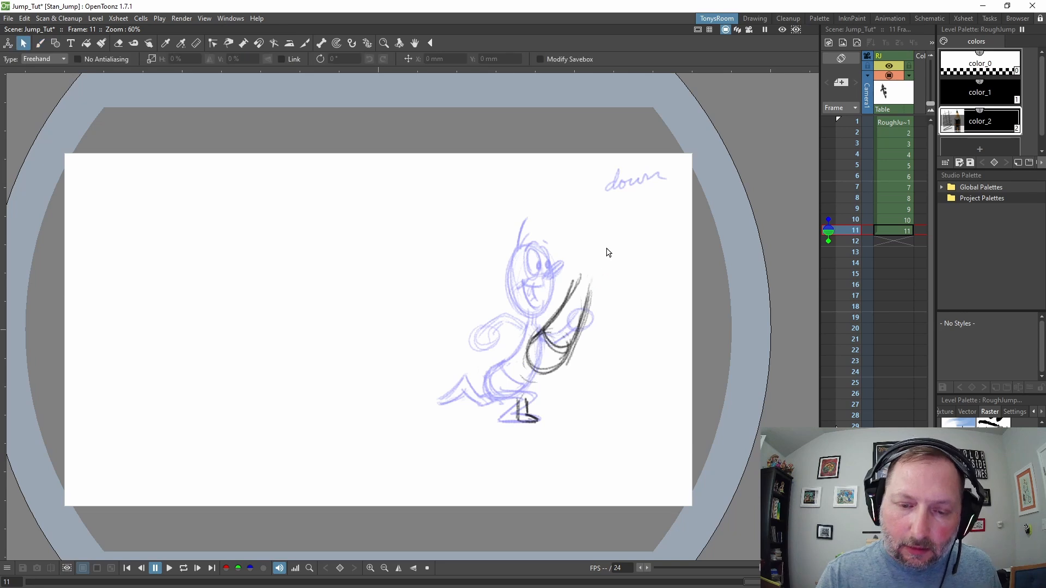
left_click_drag(604, 250, 603, 252)
key("Delete")
key("b")
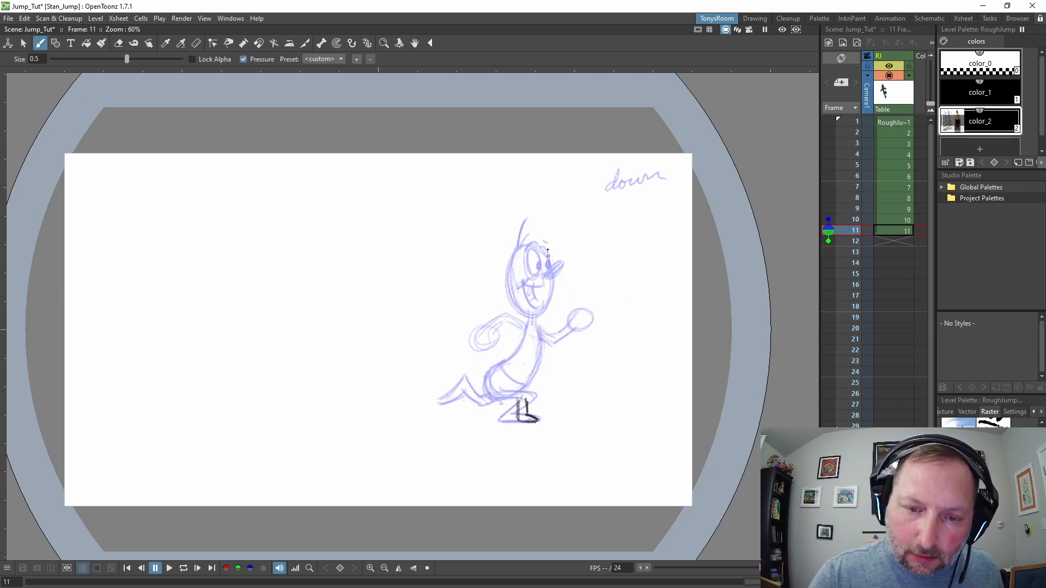
Step: Trace the head oval with its guidelines and neck on frame 11, move it up and forward and tilt it slightly
mouse_move(518, 253)
left_mouse_down()
mouse_move(536, 244)
mouse_move(547, 306)
mouse_move(553, 279)
mouse_move(529, 329)
left_mouse_up()
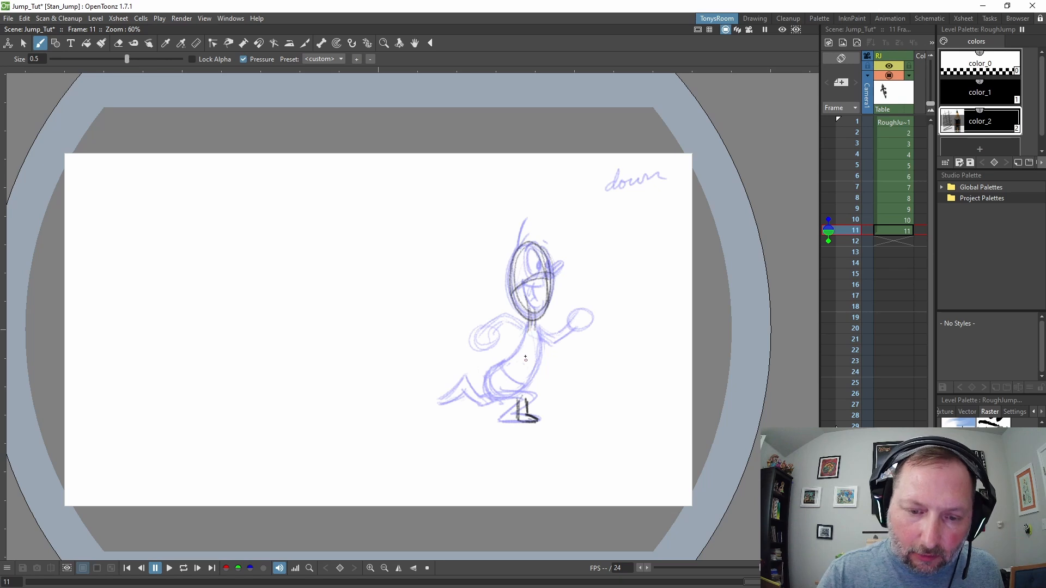
key("s")
mouse_move(545, 225)
left_mouse_down()
mouse_move(567, 263)
mouse_move(544, 222)
left_mouse_up()
left_click_drag(546, 283, 590, 258)
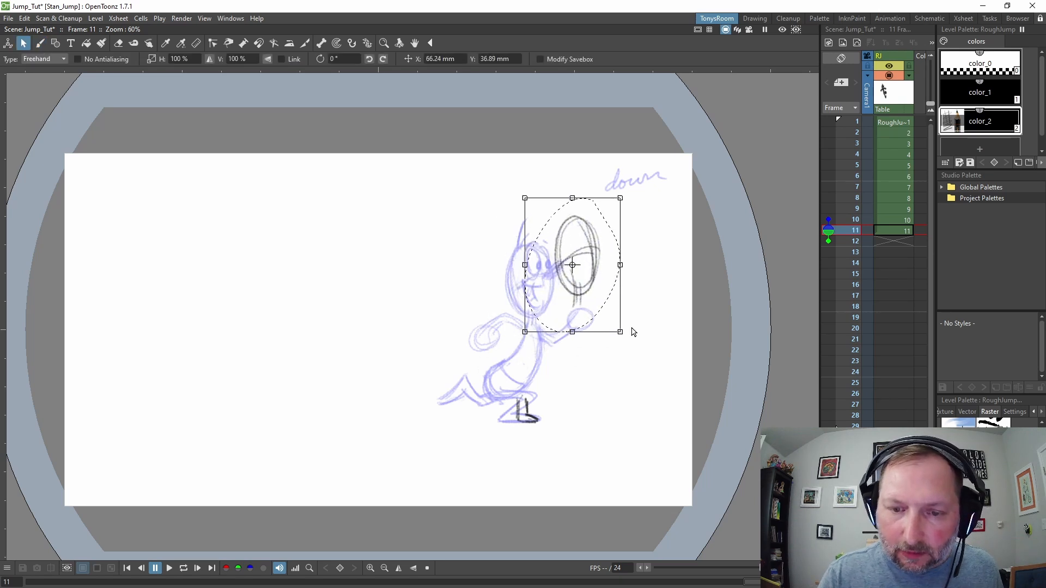
left_click(620, 344)
mouse_move(594, 197)
left_mouse_down()
mouse_move(539, 237)
mouse_move(638, 266)
left_mouse_up()
left_click_drag(640, 337, 663, 342)
Step: Sketch the curved torso and round hips below the moved head on frame 11
key("b")
mouse_move(571, 294)
left_mouse_down()
mouse_move(530, 339)
mouse_move(530, 375)
mouse_move(559, 359)
mouse_move(576, 301)
left_mouse_up()
mouse_move(575, 304)
left_mouse_down()
mouse_move(566, 350)
mouse_move(551, 320)
left_mouse_up()
mouse_move(529, 371)
left_mouse_down()
mouse_move(577, 296)
mouse_move(555, 365)
left_mouse_up()
Step: Try a supporting leg from the hips to the planted foot on frame 11, and undo its strokes
mouse_move(536, 334)
left_mouse_down()
mouse_move(559, 355)
mouse_move(540, 341)
mouse_move(524, 403)
left_mouse_up()
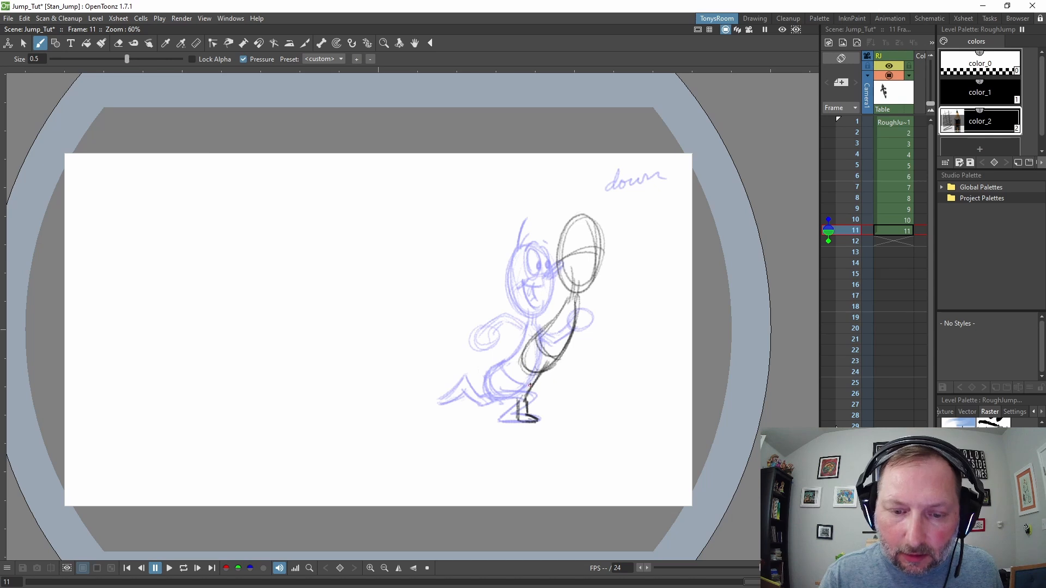
left_click_drag(536, 363, 515, 404)
key("ctrl+z")
key("ctrl+z")
key("ctrl+z")
key("ctrl+z")
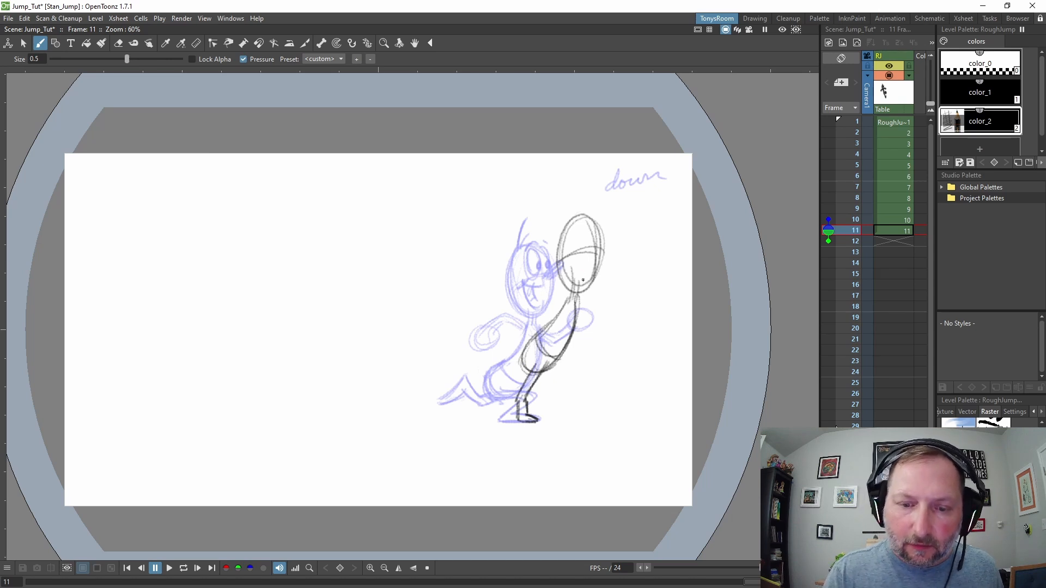
Step: Select the head, torso and hips on frame 11 and move them forward, away from the planted foot
key("s")
mouse_move(620, 227)
left_mouse_down()
mouse_move(621, 334)
mouse_move(617, 188)
left_mouse_up()
left_click_drag(586, 331, 595, 326)
key("b")
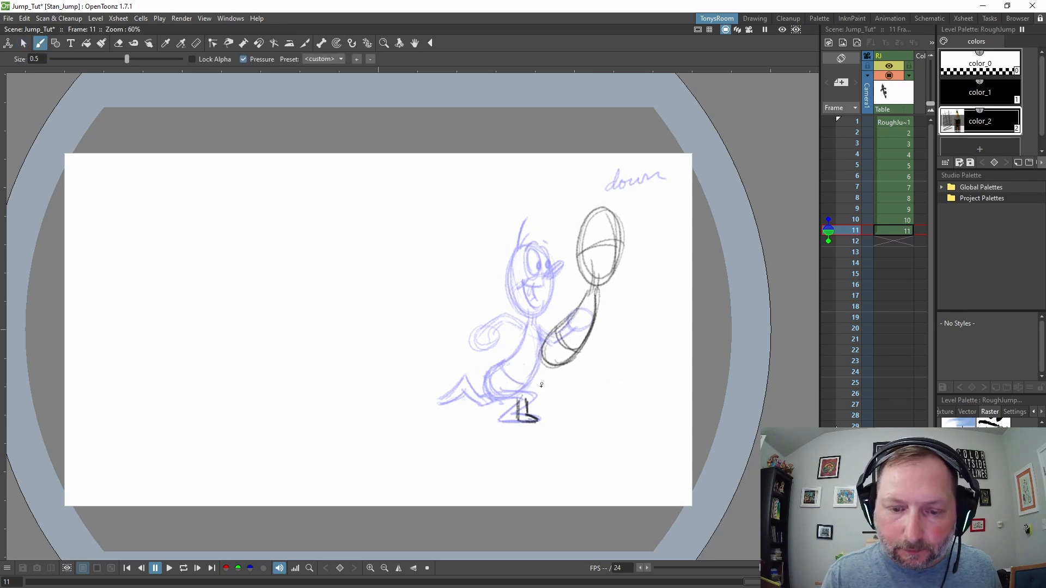
Step: Sketch the stretched supporting leg down to the planted foot and the raised front leg with bent knee on frame 11
mouse_move(557, 362)
left_mouse_down()
mouse_move(526, 404)
mouse_move(518, 400)
left_mouse_up()
left_click_drag(547, 358, 518, 400)
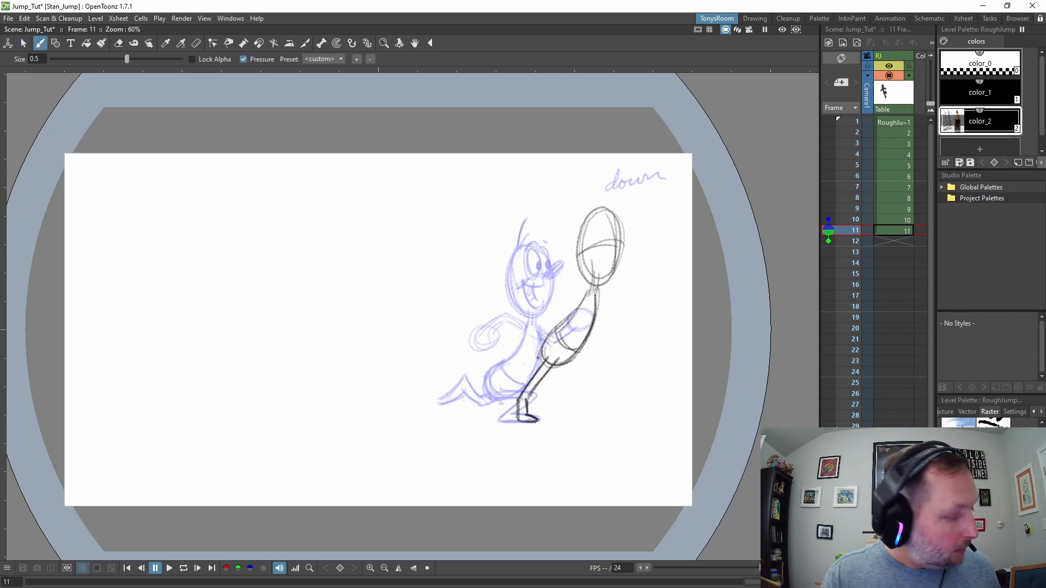
key("Up")
key("Down")
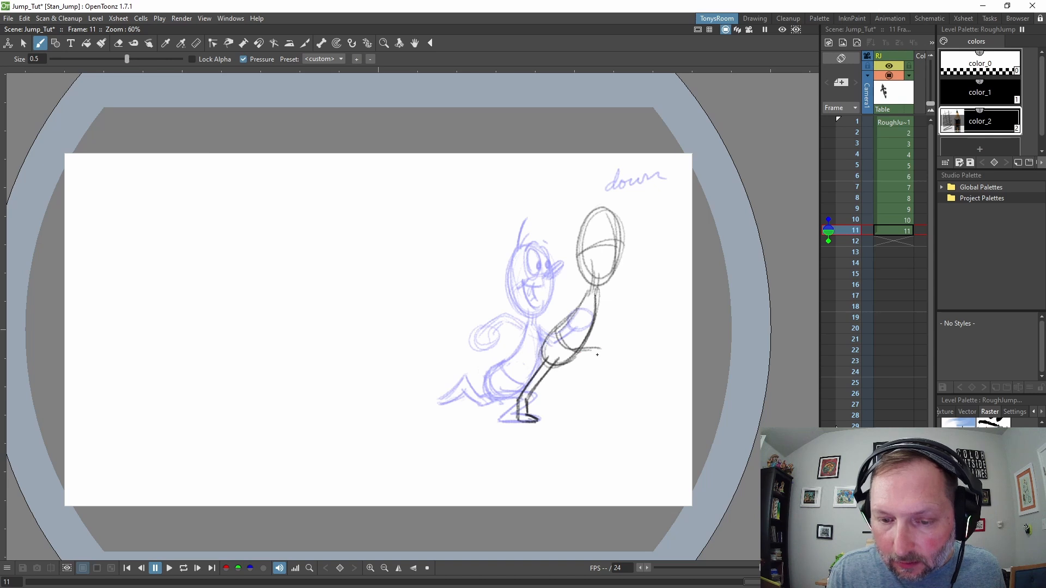
mouse_move(600, 355)
left_mouse_down()
mouse_move(560, 375)
mouse_move(583, 398)
left_mouse_up()
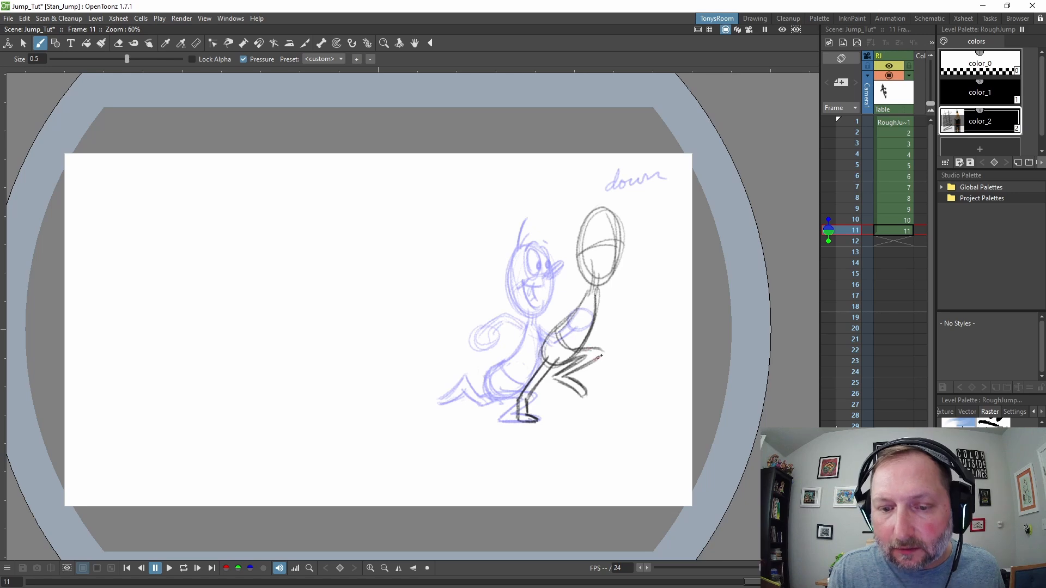
Step: Sketch the curved torso and round hips of the next pose on frame 12, ahead of frame 11's body
left_click(893, 230)
key("Down")
key("Up")
key("Down")
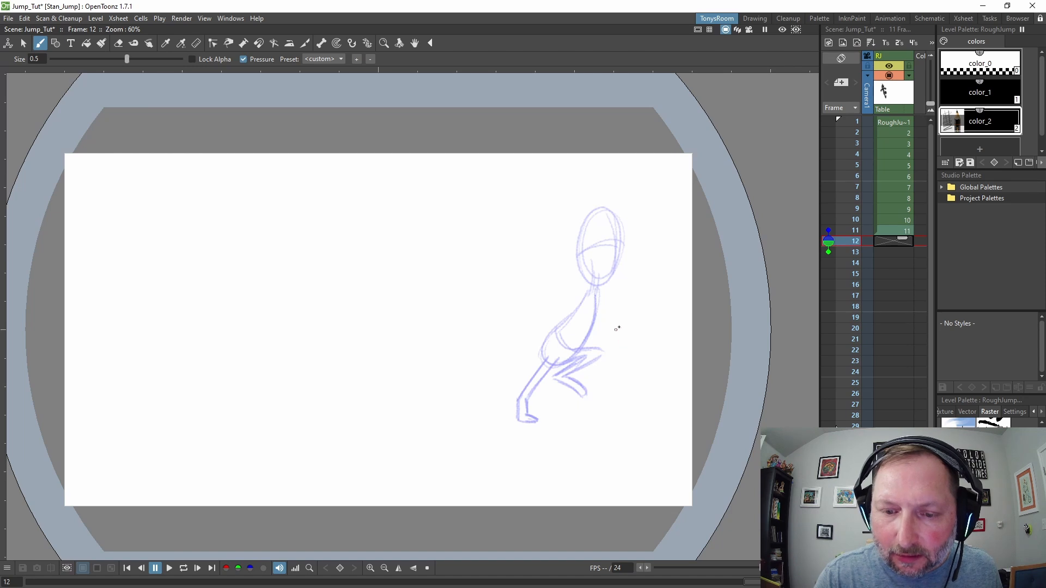
mouse_move(630, 334)
left_mouse_down()
mouse_move(645, 331)
mouse_move(640, 312)
mouse_move(654, 324)
mouse_move(626, 300)
mouse_move(635, 351)
left_mouse_up()
mouse_move(646, 281)
left_mouse_down()
mouse_move(641, 337)
mouse_move(622, 286)
left_mouse_up()
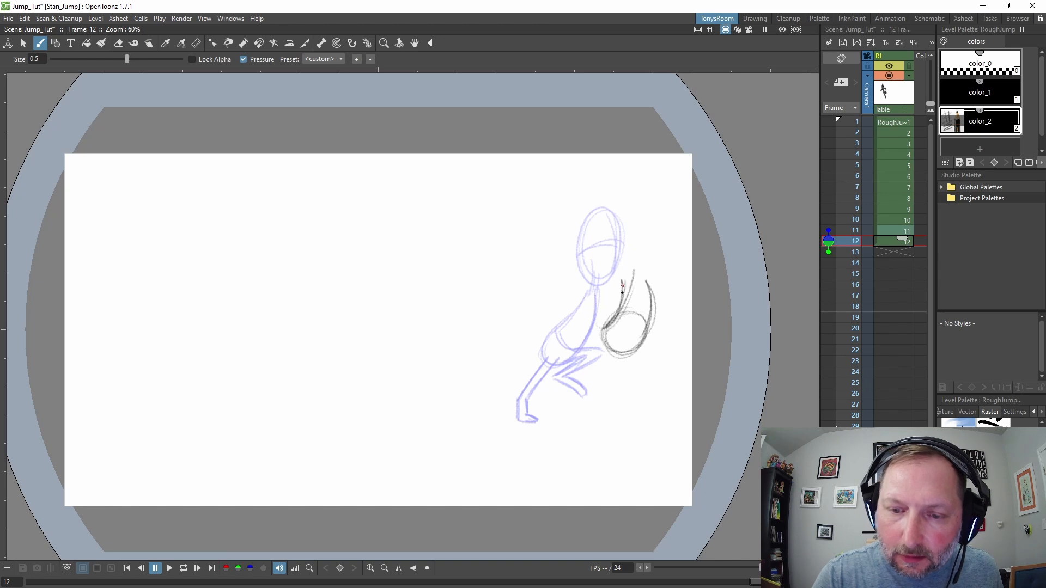
left_click_drag(647, 334, 622, 354)
left_click_drag(625, 305, 607, 332)
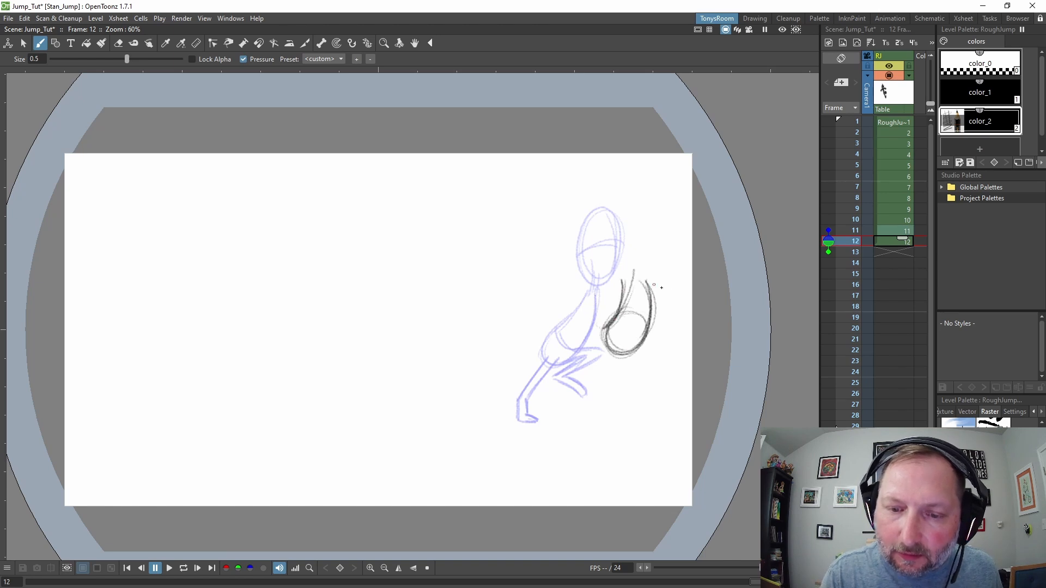
Step: Add the curved waistline across the hips on frame 12, flipping against frame 11 to judge the spacing
key("Up")
key("Down")
key("Up")
key("Down")
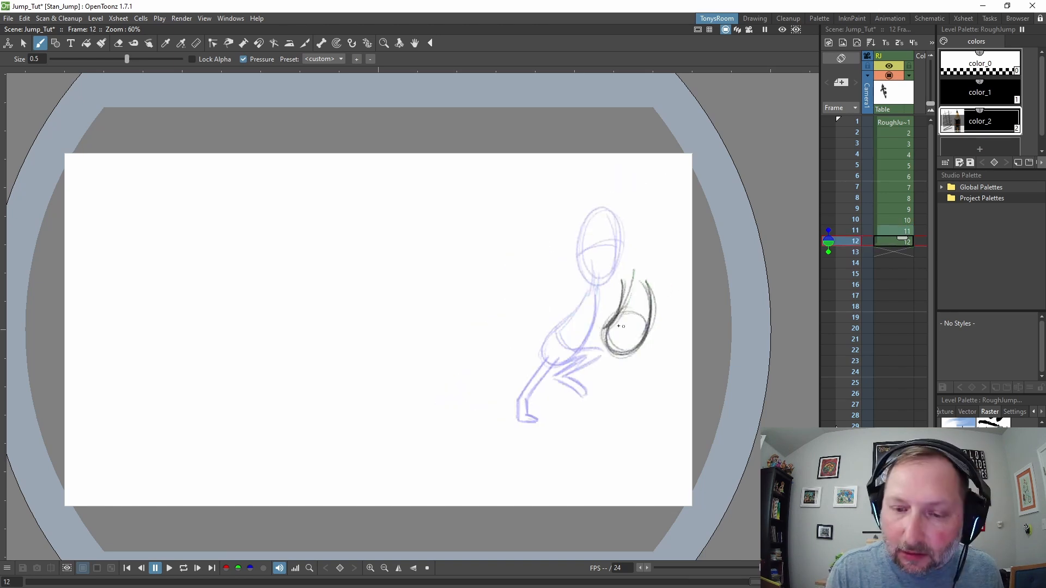
left_click_drag(612, 321, 647, 331)
key("Up")
key("Down")
key("Up")
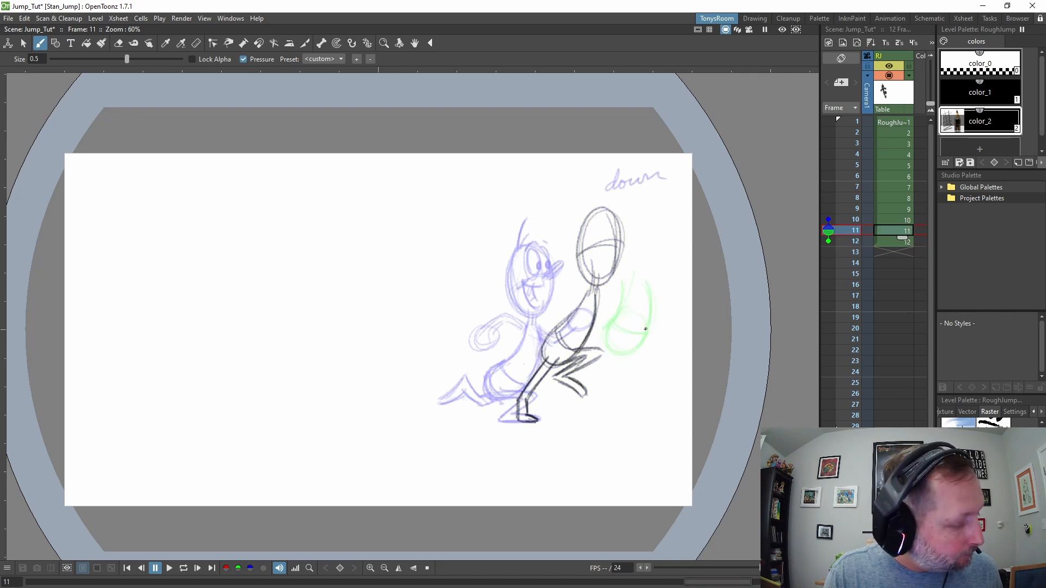
key("Down")
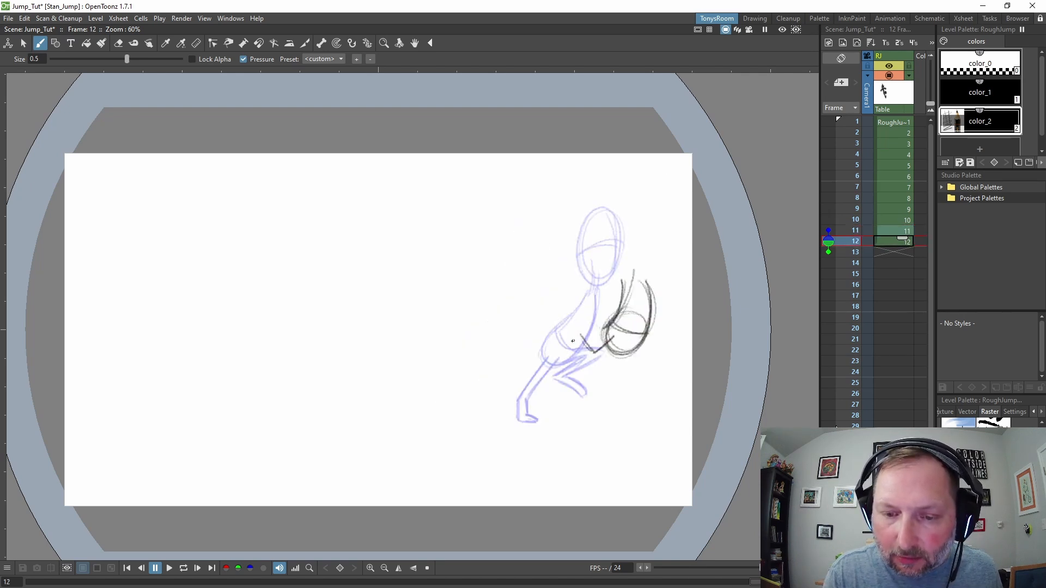
Step: Sketch the trailing leg behind the hips and the bent front leg kicking forward on frame 12, and reinforce the back line
mouse_move(551, 355)
left_mouse_down()
mouse_move(580, 345)
mouse_move(585, 356)
mouse_move(606, 353)
mouse_move(661, 331)
left_mouse_up()
left_click_drag(660, 334, 676, 359)
left_click_drag(593, 360, 621, 344)
left_click_drag(630, 279, 609, 329)
Step: Sketch the oval head with eyes, long pointed nose and open mouth above the torso on frame 12
key("a")
key("b")
mouse_move(615, 200)
left_mouse_down()
mouse_move(629, 269)
mouse_move(638, 262)
left_mouse_up()
left_click_drag(606, 241, 644, 235)
left_click_drag(612, 239, 637, 240)
left_click_drag(626, 229, 631, 252)
Step: Rough in the nose on frame 11's head, flipping to frame 12 to compare the faces
key("Up")
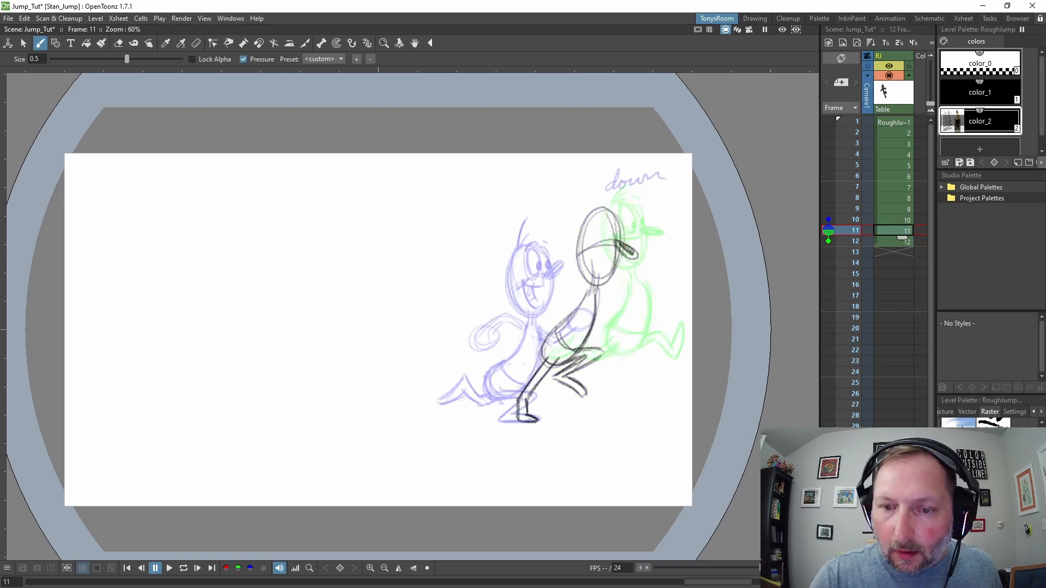
key("Down")
key("Up")
key("a")
key("b")
key("Down")
Step: Sketch the bent front arm with its raised fist and the rear hand on frame 12
left_click_drag(591, 286, 599, 289)
left_click_drag(669, 267, 673, 268)
mouse_move(628, 277)
left_mouse_down()
mouse_move(594, 287)
mouse_move(660, 284)
left_mouse_up()
key("a")
mouse_move(662, 275)
left_mouse_down()
mouse_move(681, 263)
mouse_move(671, 281)
left_mouse_up()
key("b")
left_click_drag(662, 274, 676, 283)
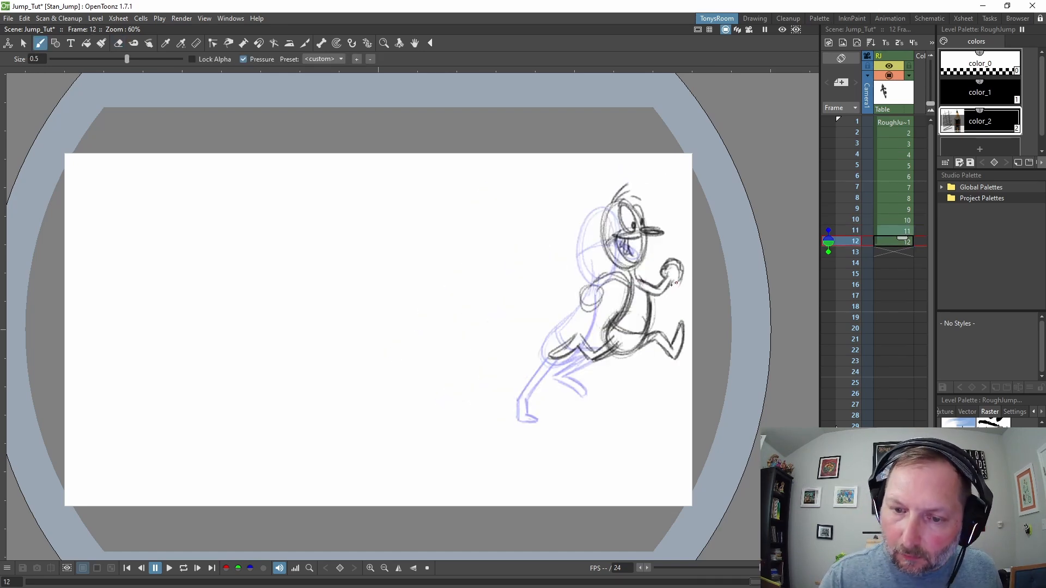
Step: Draw the bent rear arm on frame 12 and darken the hips and trailing thigh
left_click_drag(601, 280, 584, 305)
left_click_drag(631, 275, 599, 286)
left_click_drag(591, 287, 577, 306)
left_click_drag(624, 274, 633, 281)
left_click_drag(627, 334, 591, 360)
left_click_drag(605, 316, 619, 343)
left_click_drag(618, 353, 650, 322)
Step: Return to the first frame and play the whole jump in a loop to review the motion
key("Up")
key("Up")
key("Up")
key("Up")
key("Up")
key("Up")
key("Up")
key("Up")
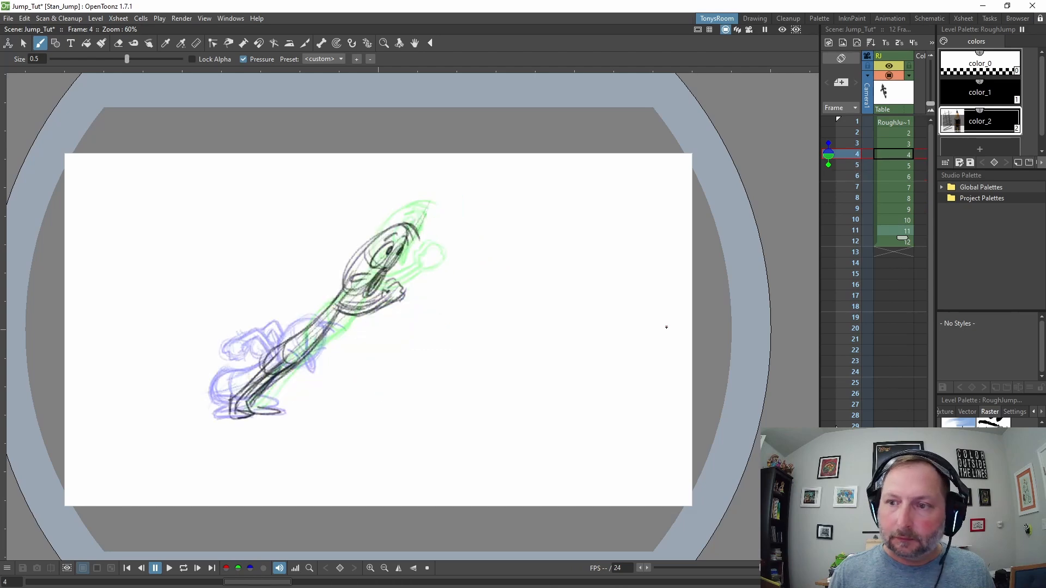
key("Up")
key("Up")
key("Up")
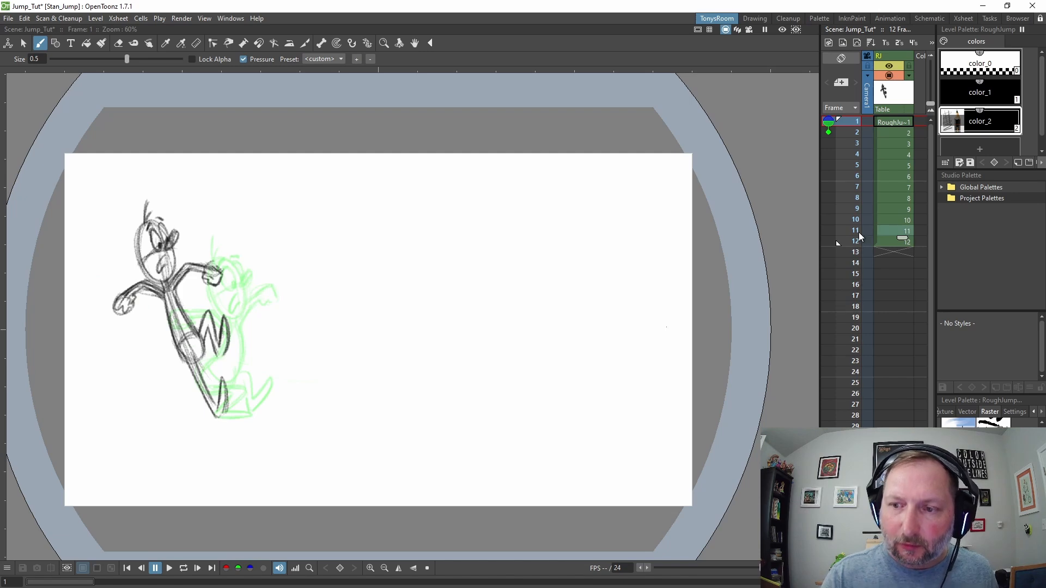
key("l")
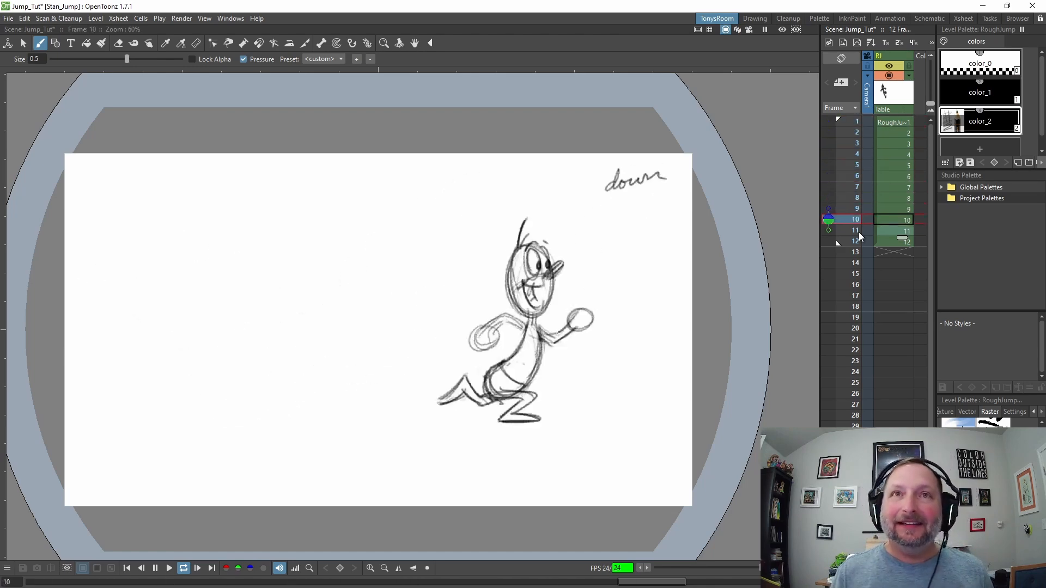
Step: Expose all twelve drawings on twos and play the retimed jump in a loop
left_click(877, 125)
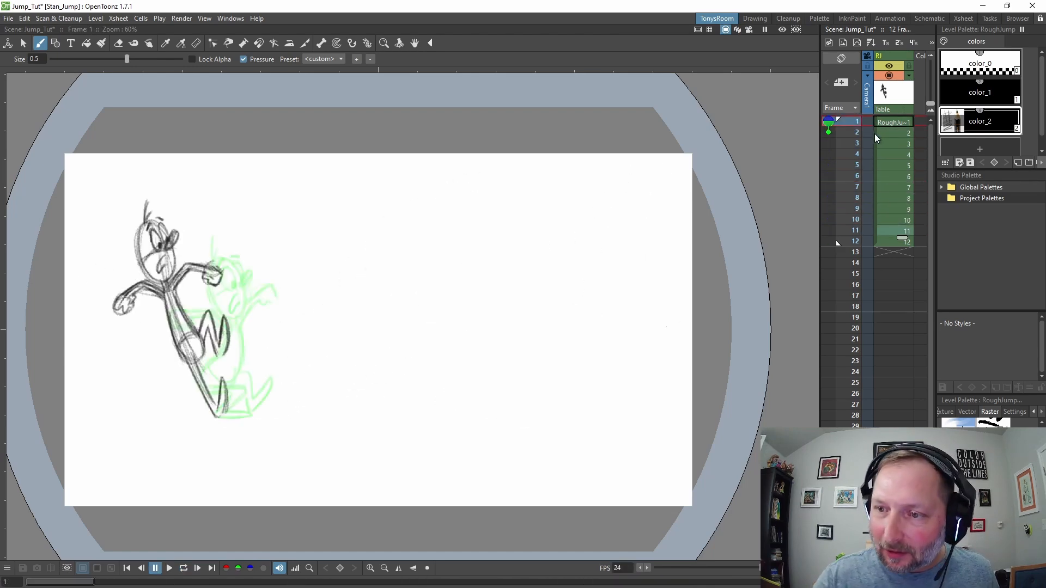
left_click(899, 43)
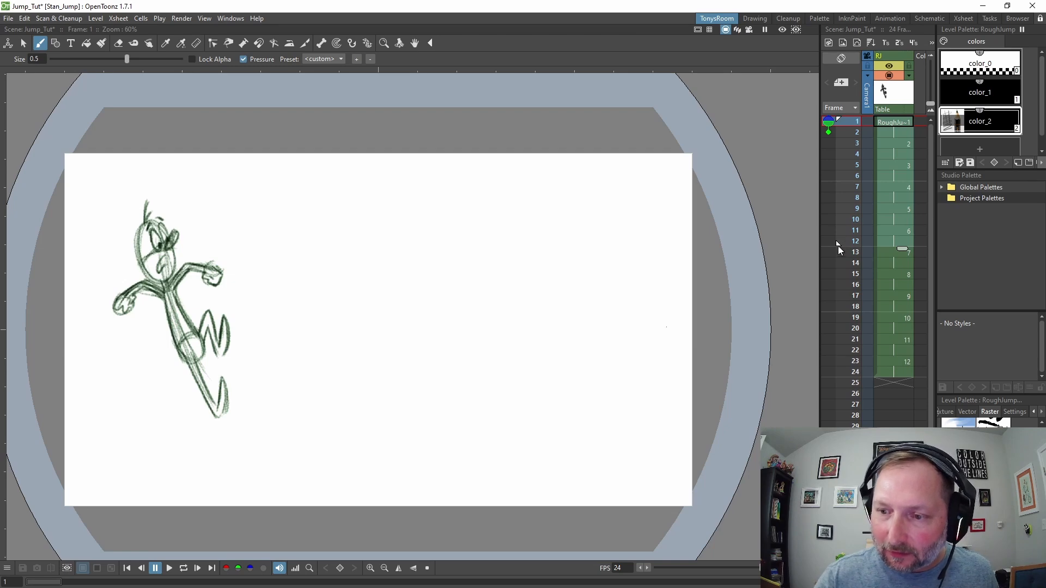
key("l")
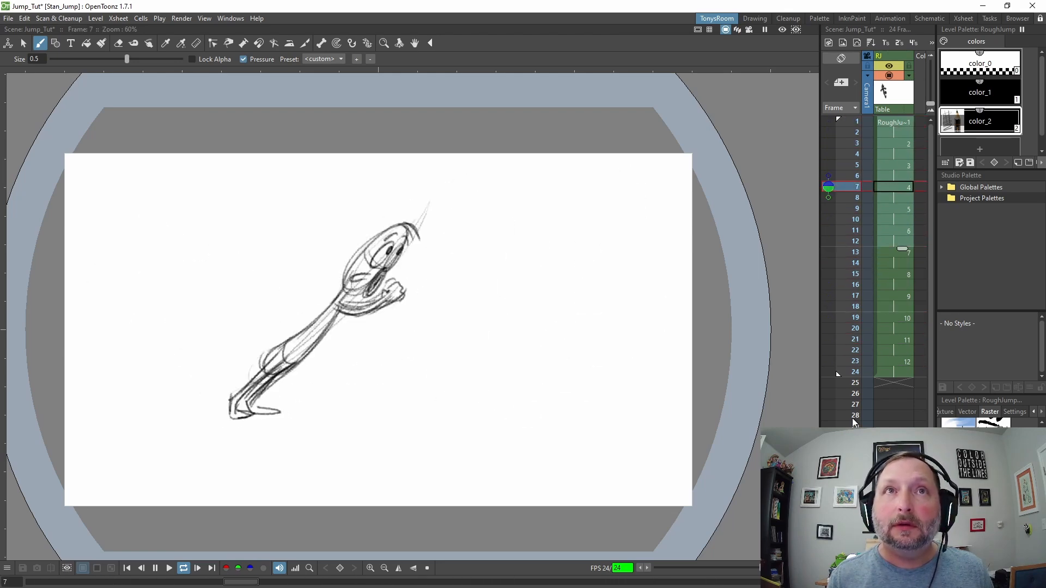
Step: Stop the playback and step back and forth through the drawings to examine the poses and their spacing
key("l")
key("comma")
key("period")
key("period")
key("period")
key("period")
key("period")
key("period")
key("period")
key("period")
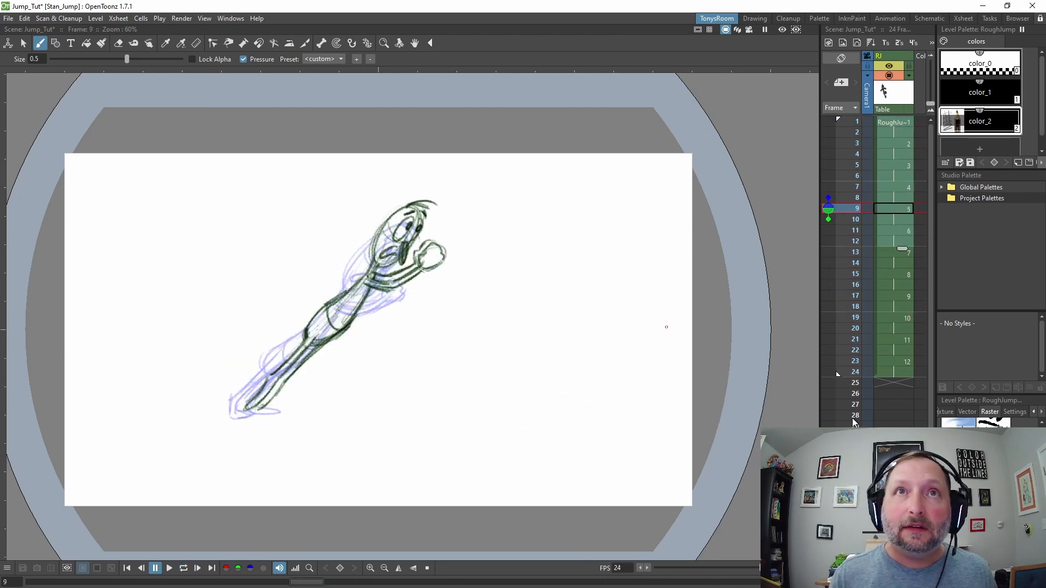
key("comma")
key("comma")
key("comma")
key("comma")
key("comma")
key("comma")
key("comma")
key("comma")
key("comma")
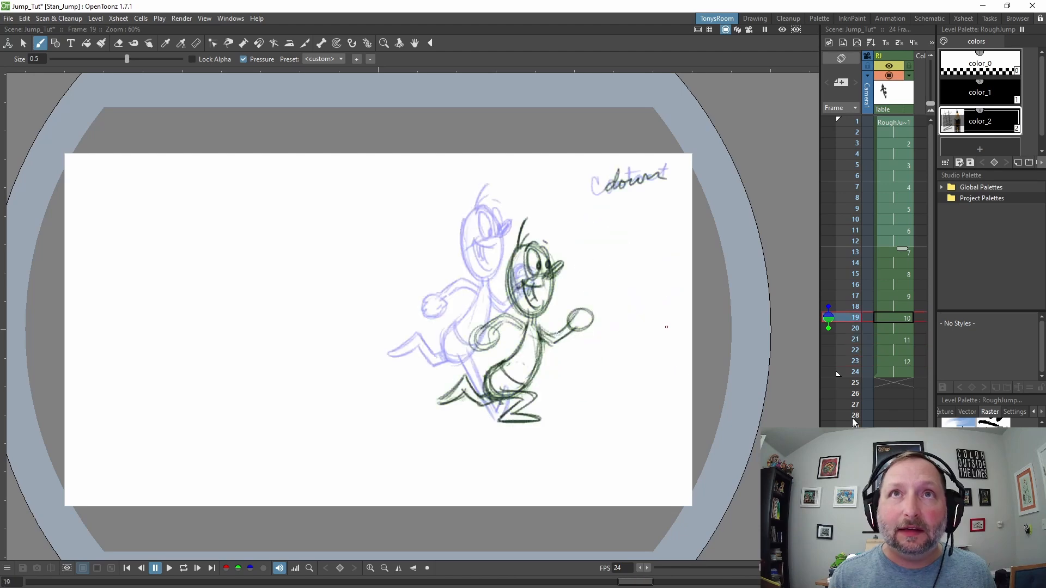
key("comma")
key("comma")
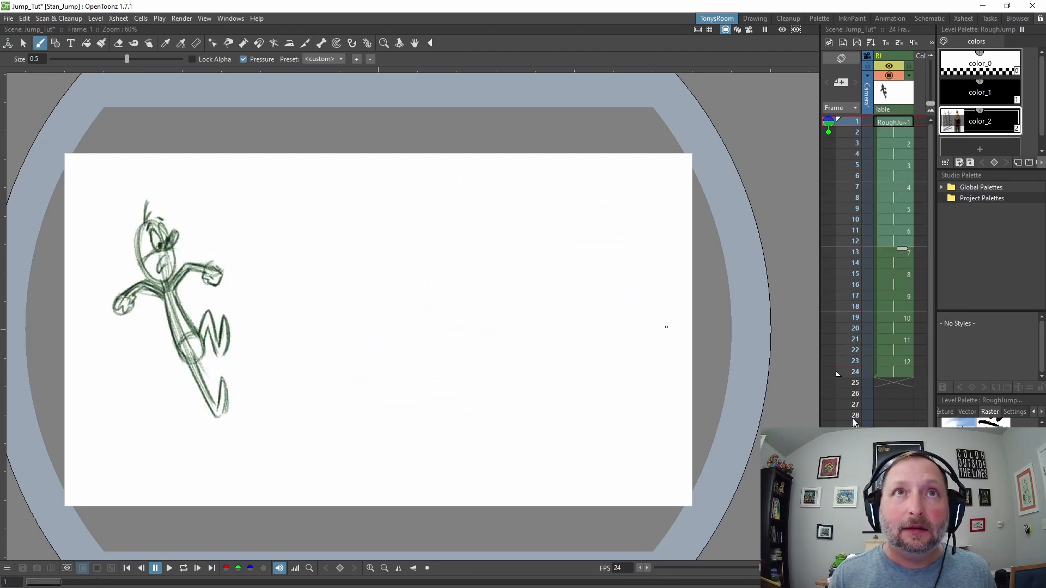
Step: Select the whole landing pose on frame 1, enlarge it slightly and move it up and back
key("s")
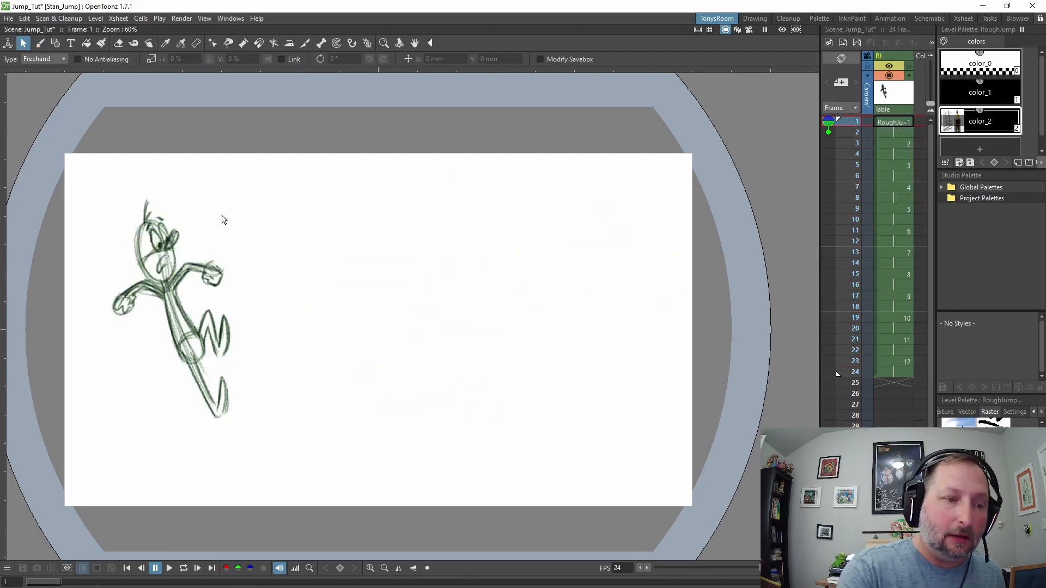
left_click_drag(155, 444, 185, 170)
left_click_drag(294, 464, 321, 482)
left_click_drag(251, 362, 230, 325)
left_click(338, 301)
Step: Select the whole pose on frame 3 and enlarge it slightly
key("period")
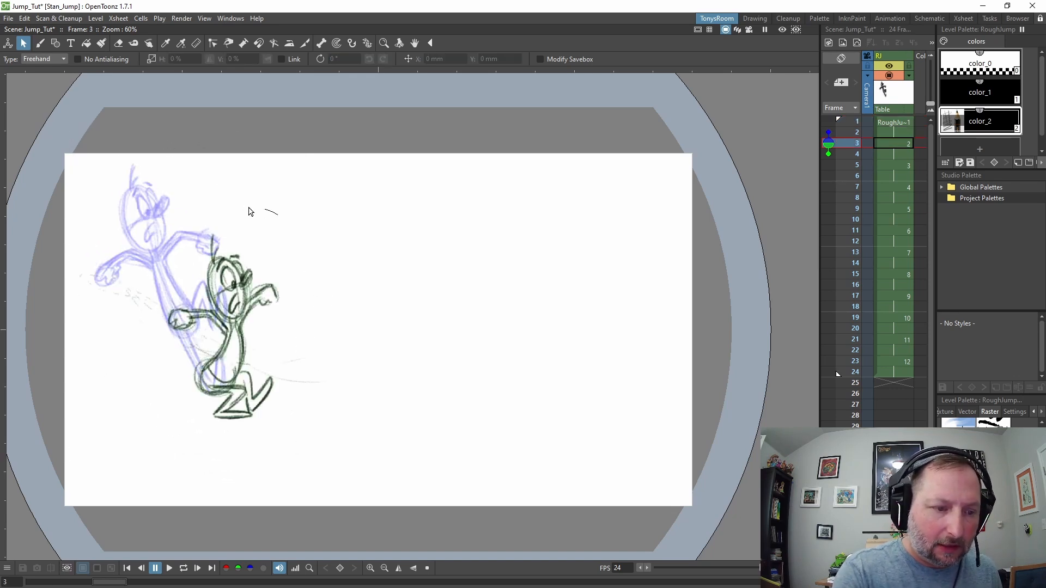
left_click_drag(250, 211, 320, 324)
left_click_drag(356, 466, 361, 471)
left_click(411, 401)
Step: Select the airborne running pose on frame 13 and adjust its scale to about 99.5% by 99.9%
key("period")
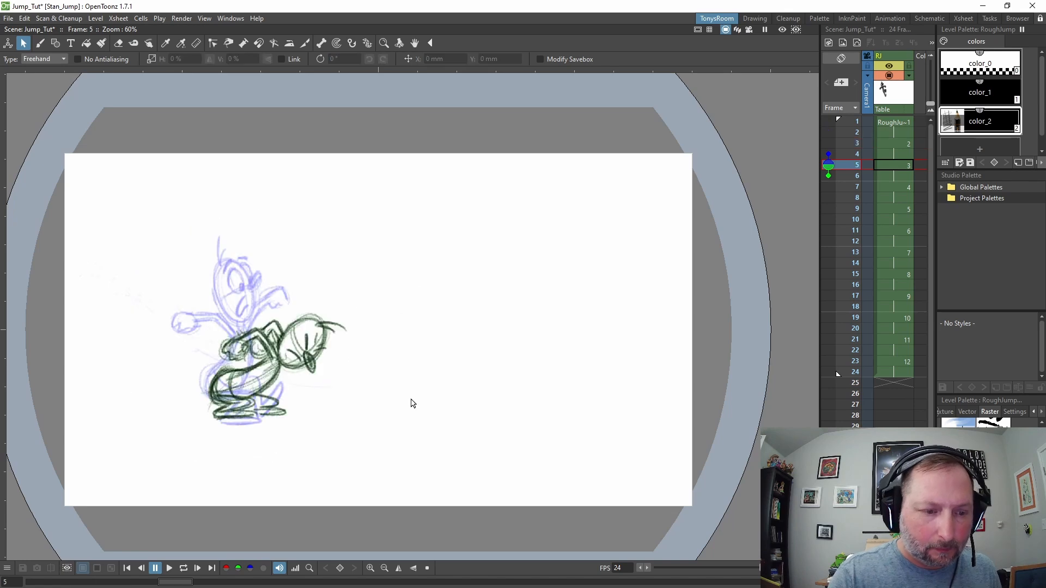
key("period")
key("period")
key("period")
mouse_move(494, 158)
left_mouse_down()
mouse_move(518, 252)
mouse_move(568, 271)
left_mouse_up()
key("period")
left_click_drag(434, 421, 434, 403)
left_click_drag(568, 404, 572, 416)
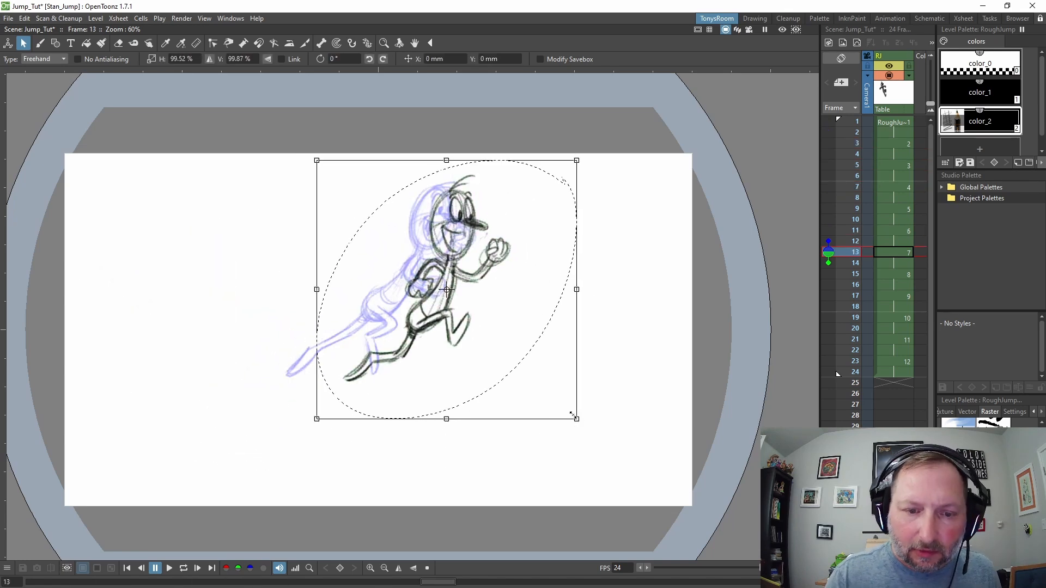
Step: Select the descending pose on frame 15 and adjust its size and placement
left_click(616, 338)
key("period")
left_click_drag(536, 158, 586, 272)
key("period")
Step: Scale the down pose on frame 19 to 95.08% by 92.05%, and select the pose on frame 21
key("period")
mouse_move(518, 177)
left_mouse_down()
mouse_move(572, 218)
mouse_move(613, 273)
left_mouse_up()
left_click_drag(523, 461, 523, 444)
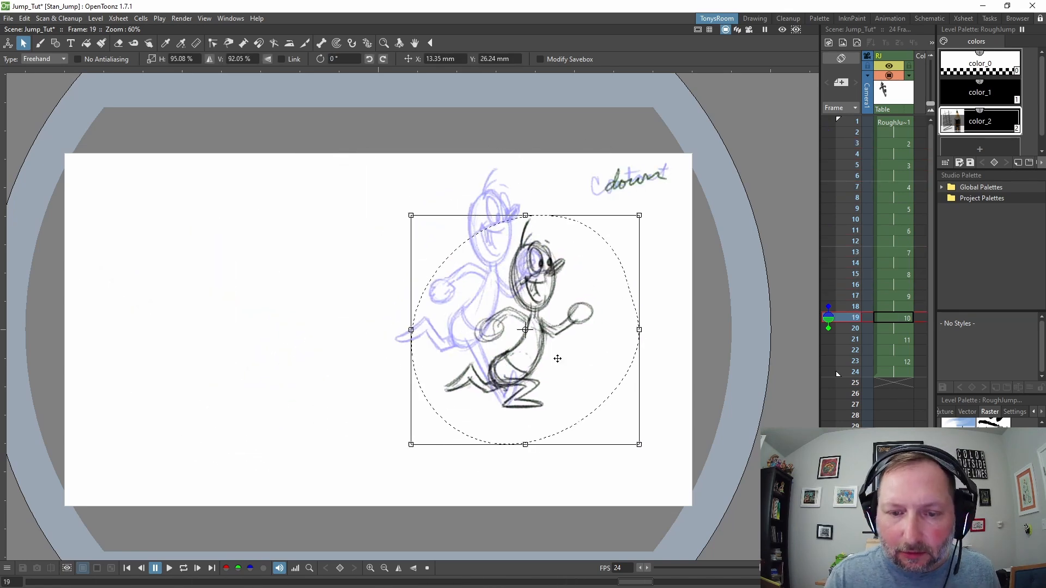
key("period")
left_click_drag(612, 187, 656, 246)
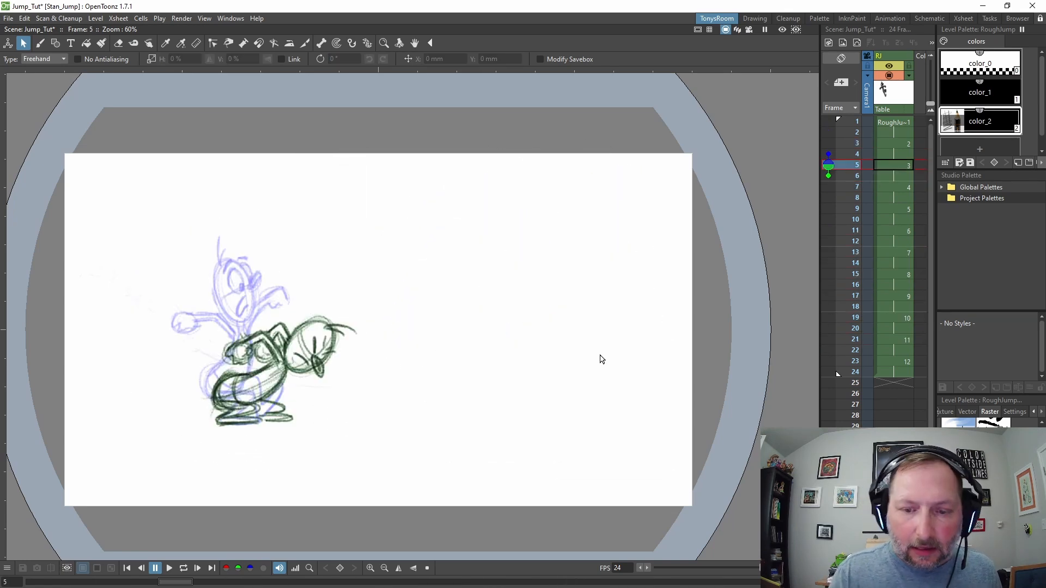
Step: Draw a long, nearly horizontal ground line from under the feet across the scene on frame 3
key("b")
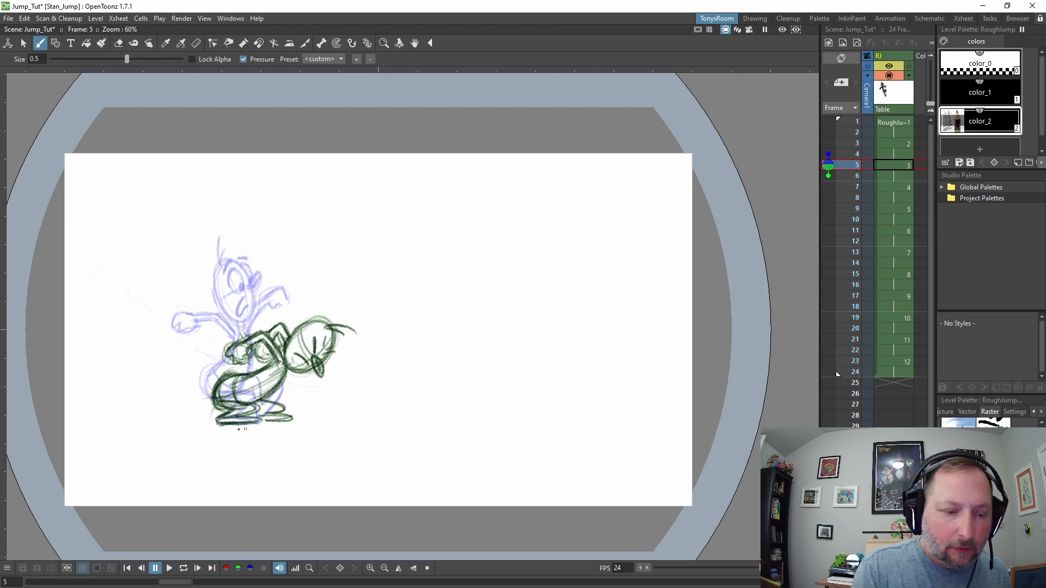
key("comma")
key("comma")
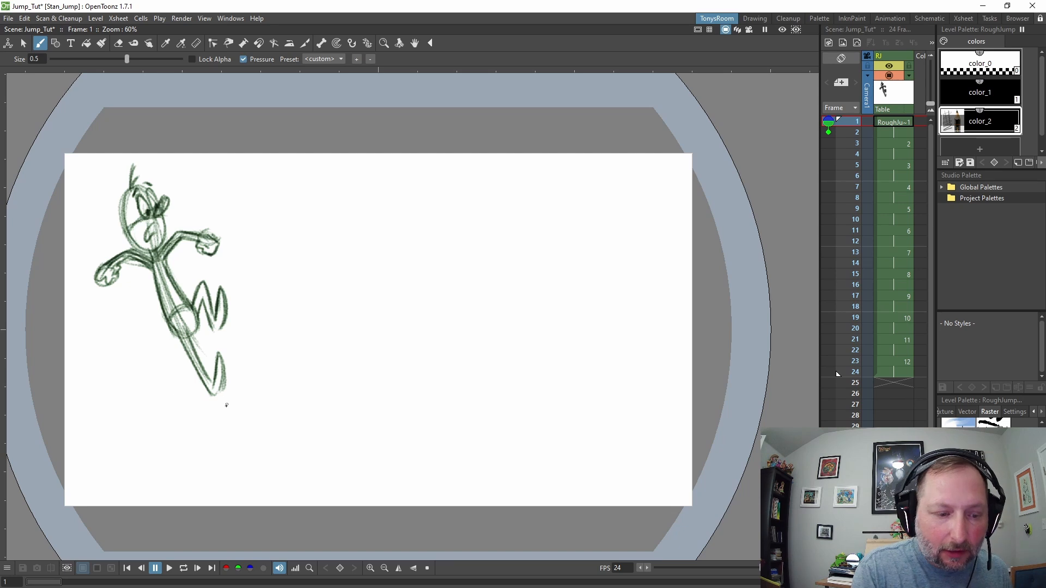
key("period")
key("period")
key("comma")
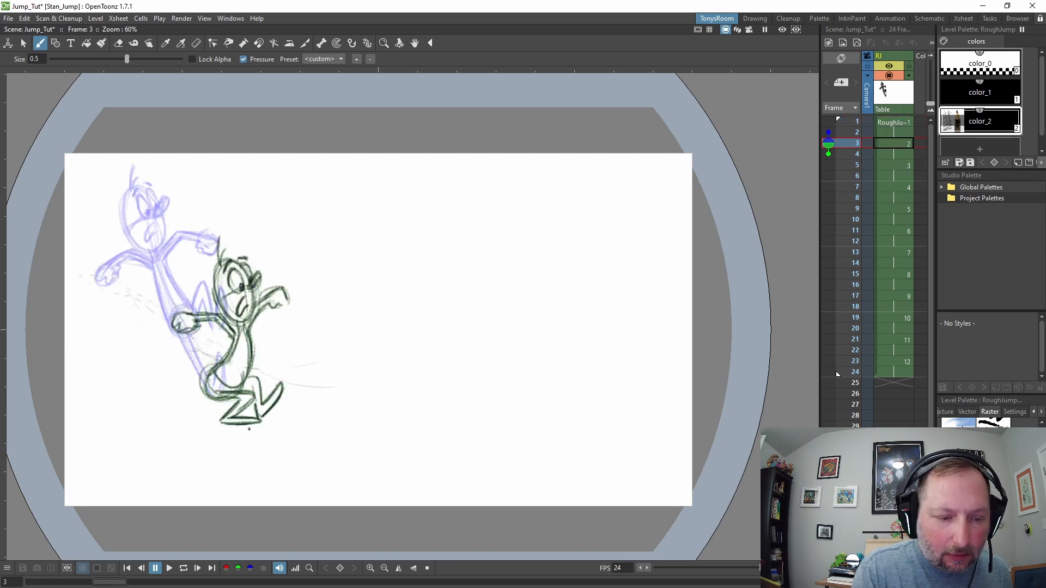
key("comma")
key("period")
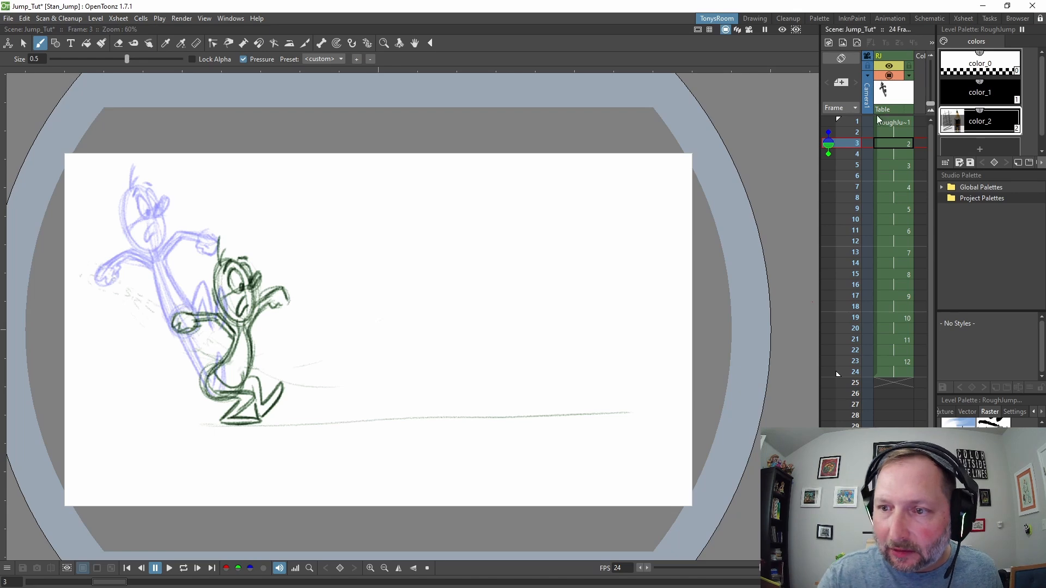
key("comma")
key("period")
Step: Turn off the preceding-frame onion skin and pin frame 3 with its ground line as a fixed onion skin
left_click(826, 123)
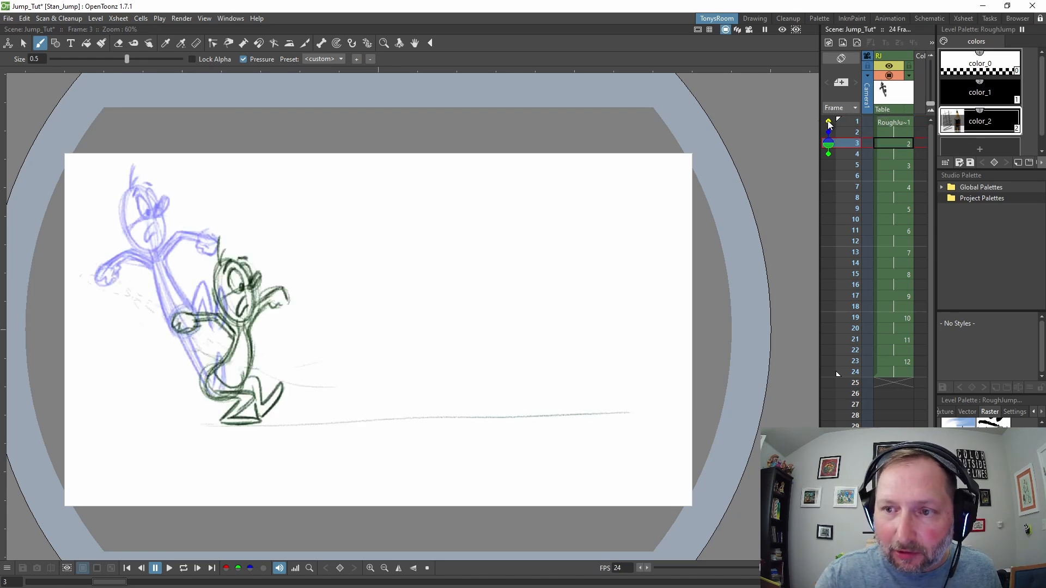
left_click(828, 122)
left_click(823, 121)
key("period")
key("period")
key("period")
key("period")
key("period")
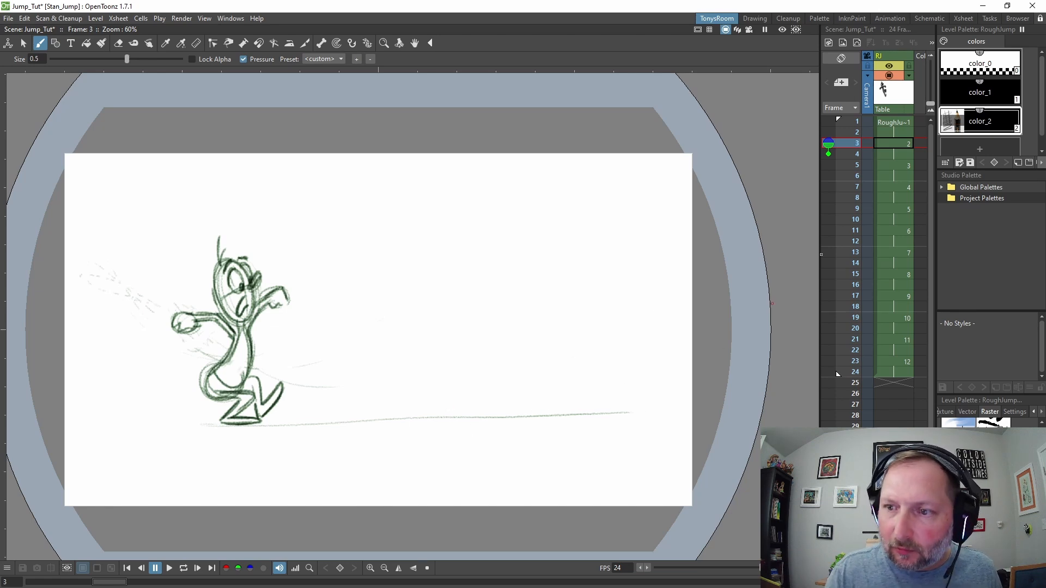
key("period")
key("period")
left_click(824, 143)
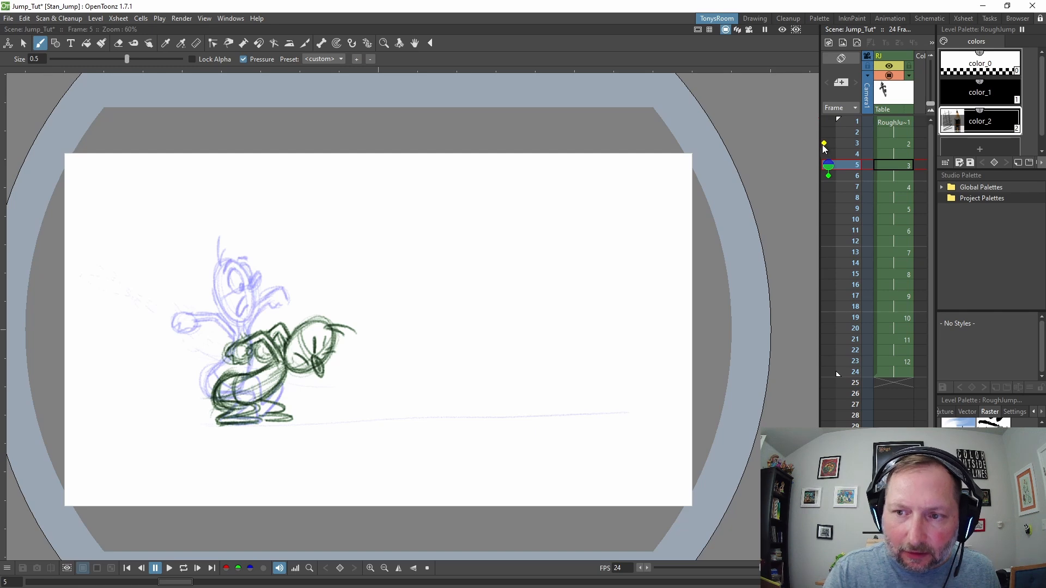
Step: Select the contact pose on frame 17, lower it onto the ground line and scale it to 95.06% by 92.3%
key("comma")
key("comma")
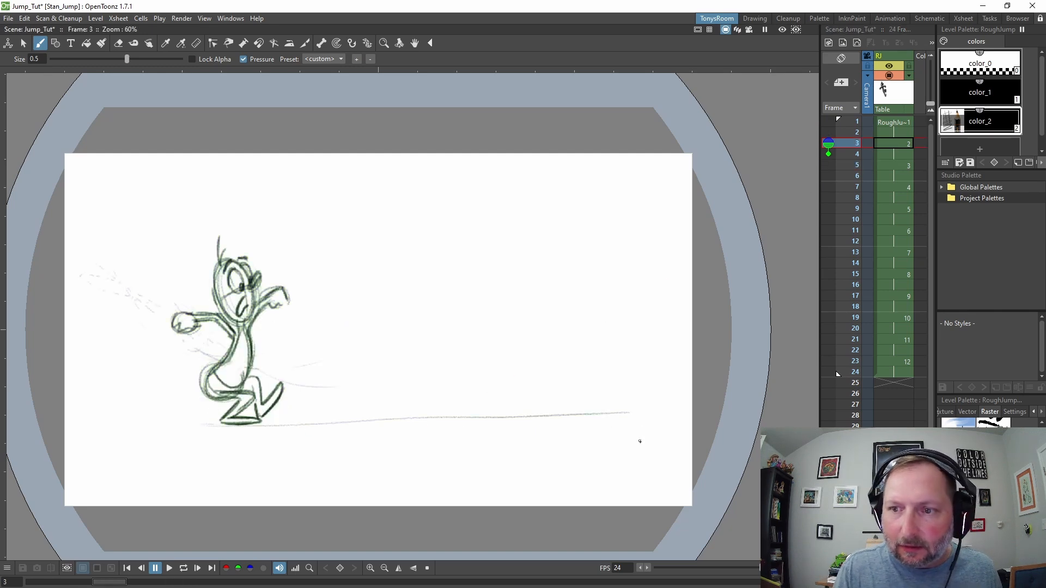
key("period")
key("period")
key("period")
key("period")
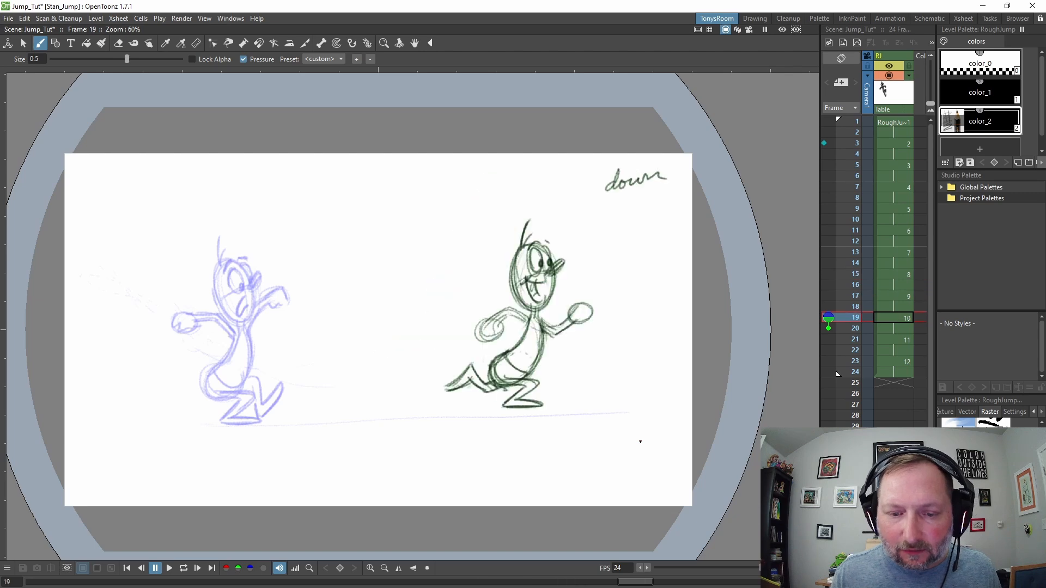
key("s")
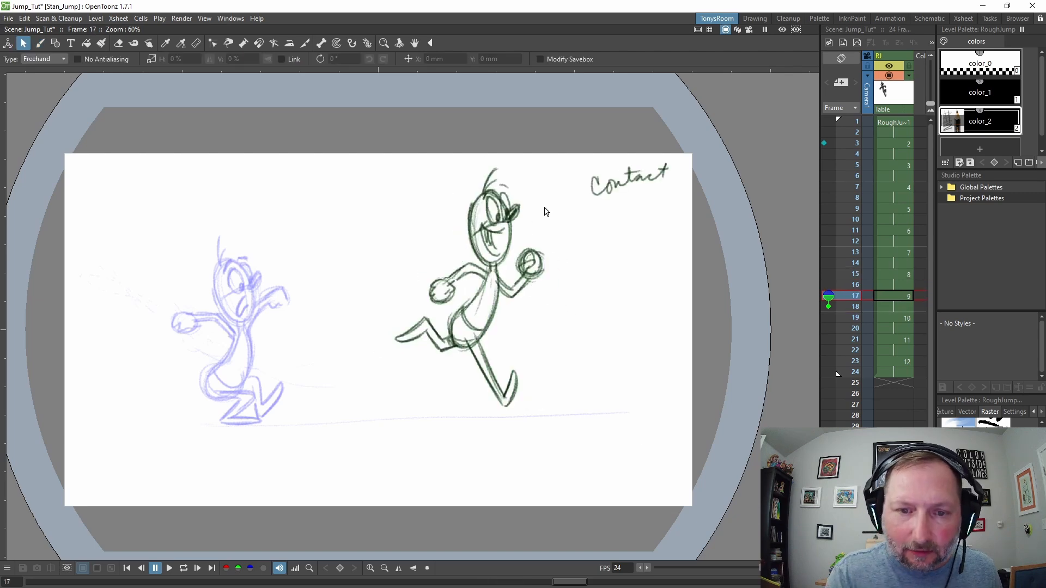
left_click_drag(470, 457, 499, 161)
left_click_drag(534, 272, 539, 282)
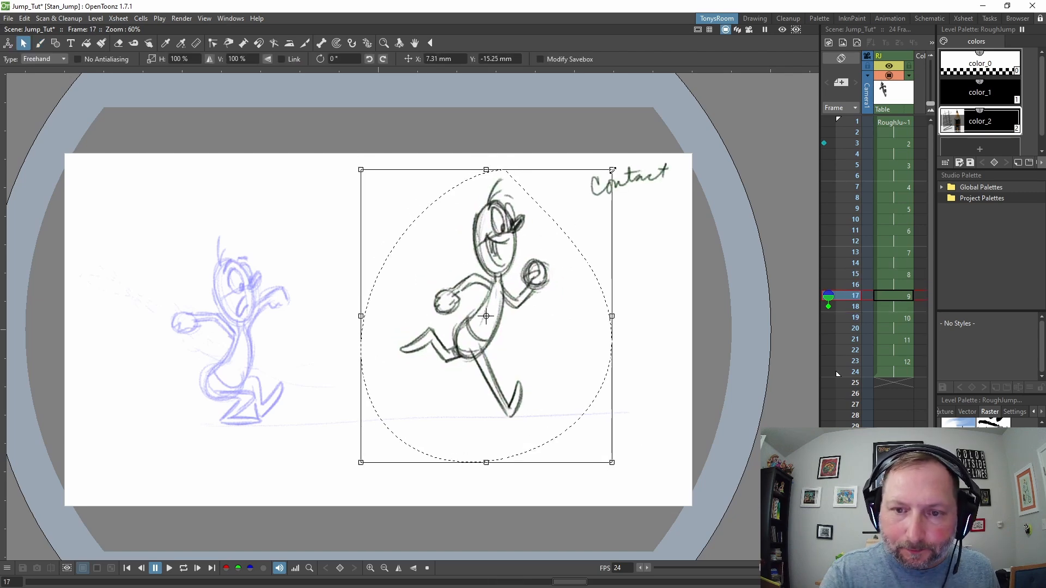
left_click_drag(612, 170, 599, 193)
left_click_drag(551, 282, 558, 278)
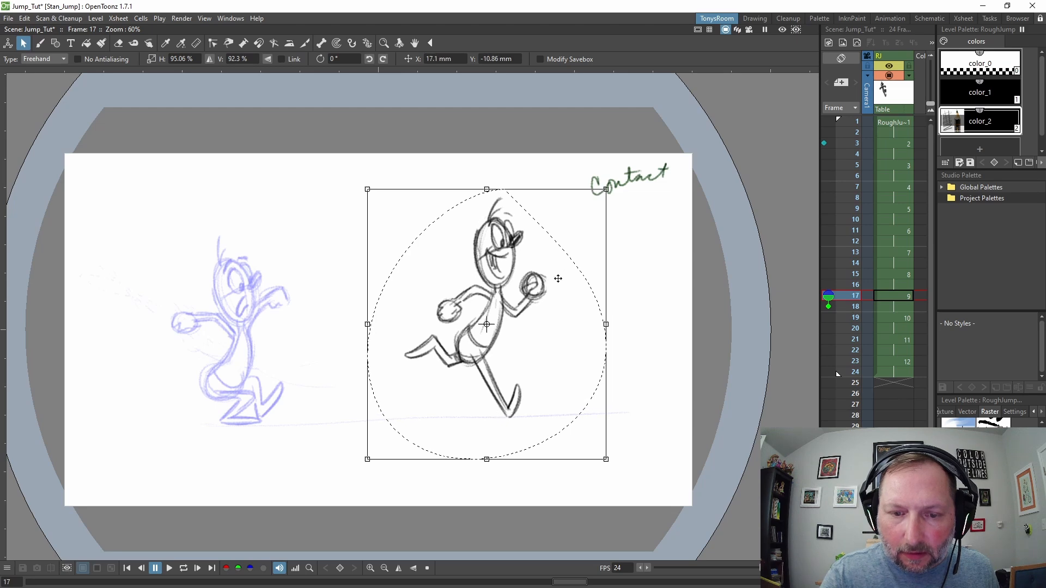
Step: Scale the down pose on frame 19 slightly smaller and lower it 33 mm onto the ground line
left_click_drag(450, 455, 632, 296)
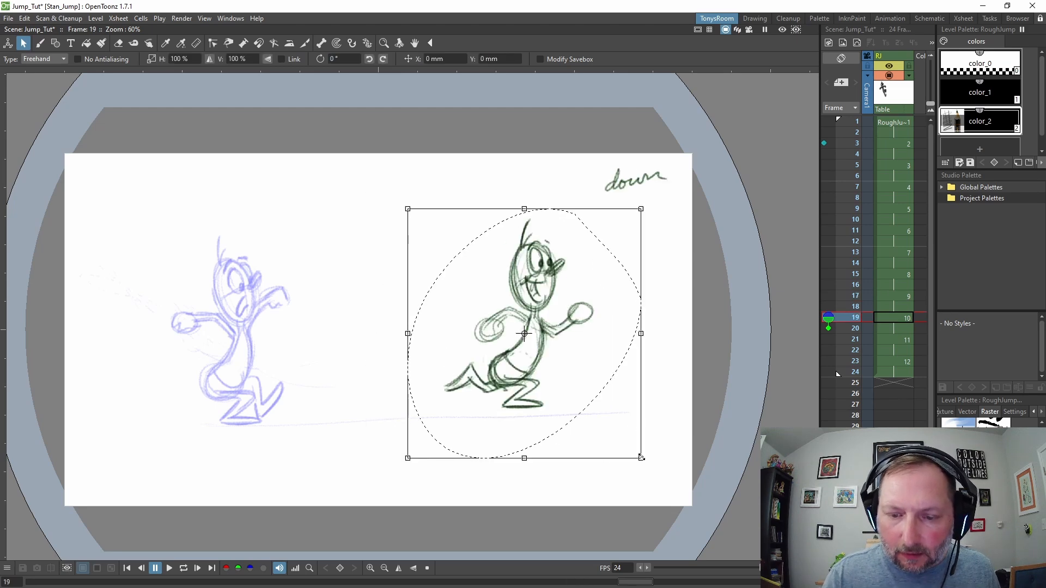
left_click_drag(641, 457, 631, 444)
key("comma")
key("period")
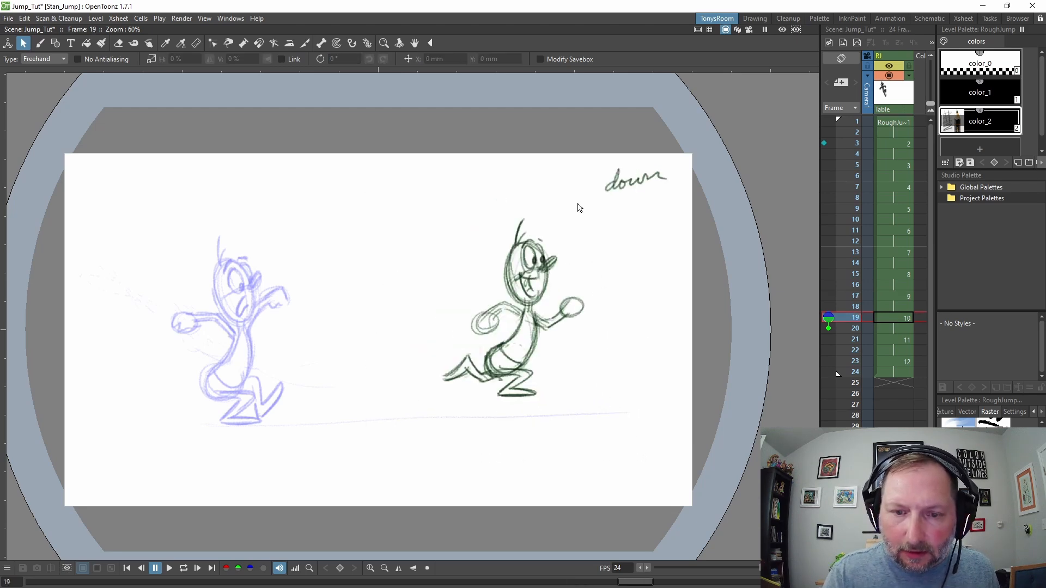
left_click_drag(579, 207, 596, 280)
left_click_drag(562, 309, 561, 333)
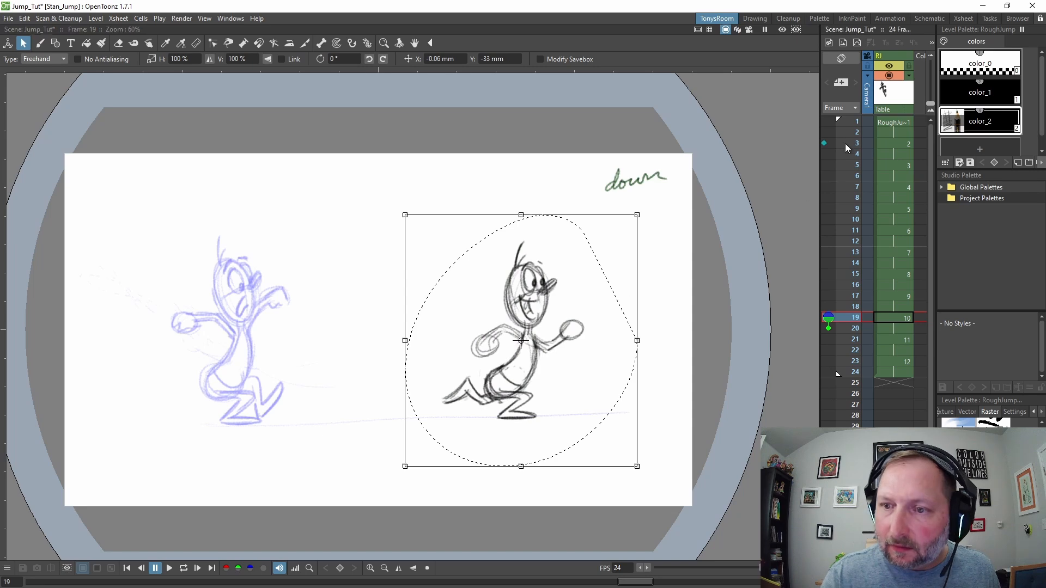
Step: Turn on the preceding-frame onion skin and step back through the poses to frame 15
left_click(829, 307)
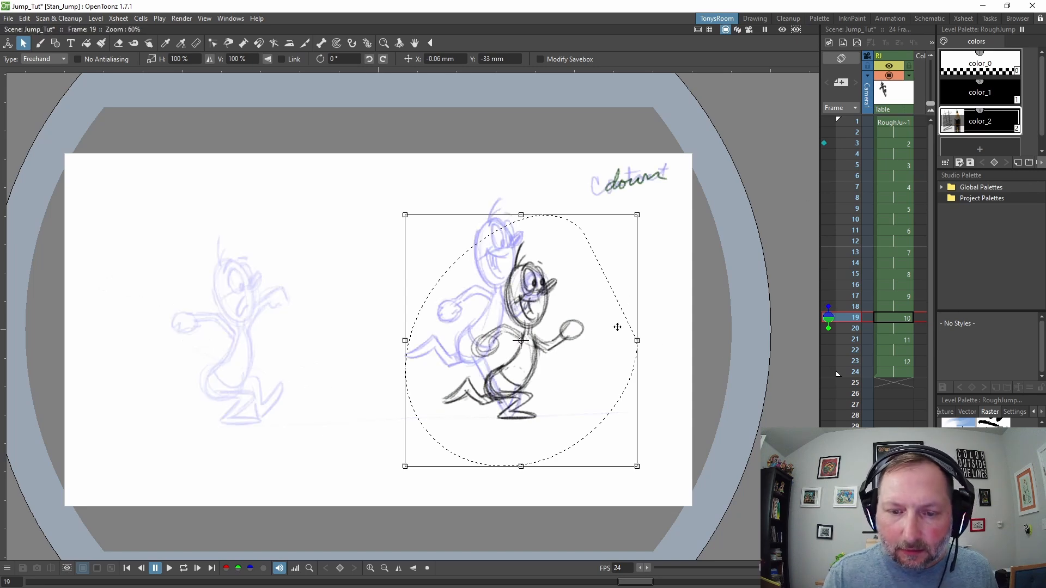
key("comma")
key("comma")
key("comma")
key("comma")
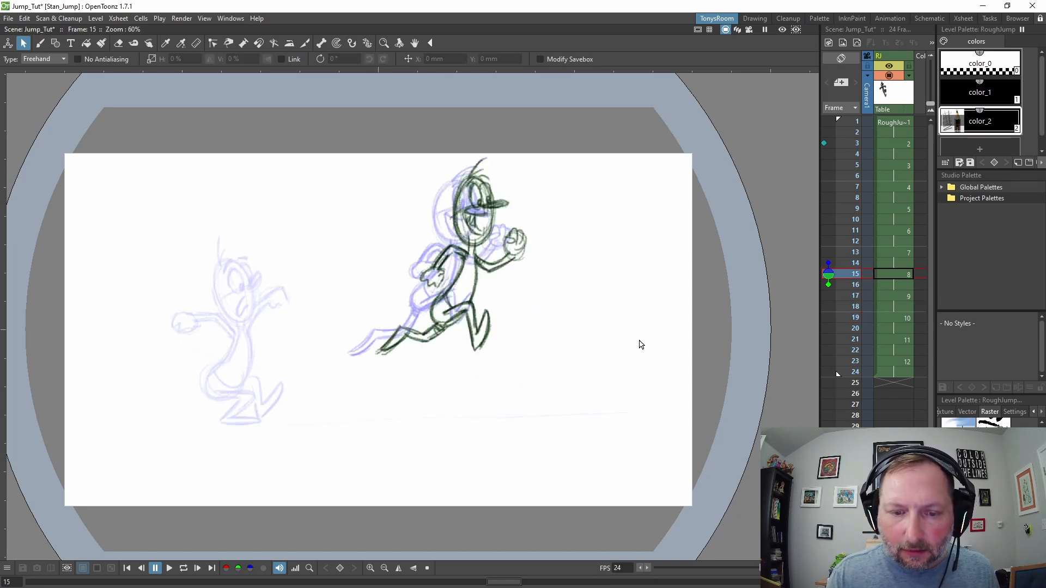
key("comma")
key("period")
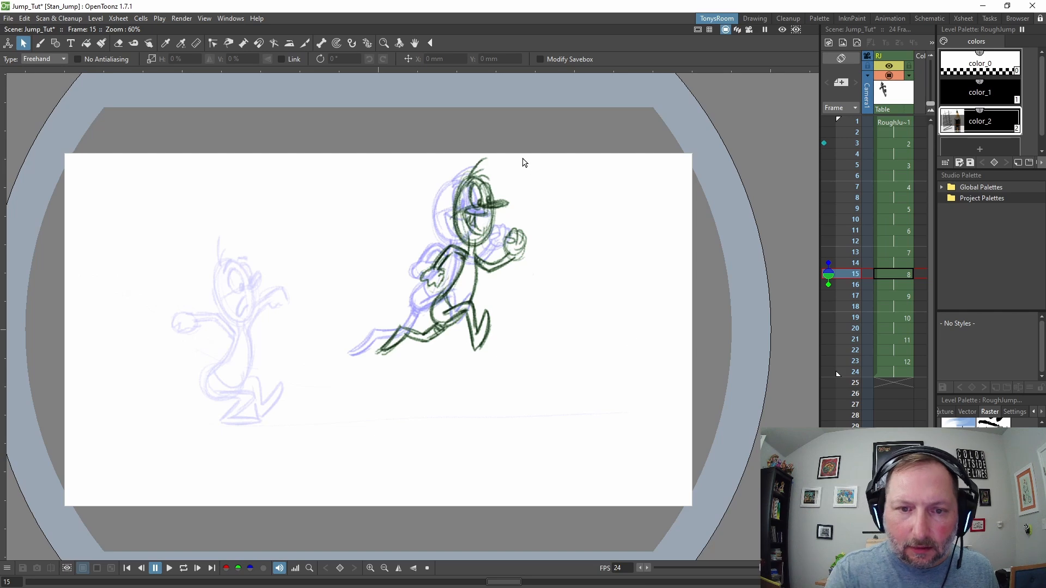
Step: Shrink the airborne pose on frame 15 slightly, shift it forward and widen it a little
left_click_drag(563, 339, 585, 265)
left_click_drag(586, 425, 580, 412)
left_click_drag(516, 323, 530, 323)
key("comma")
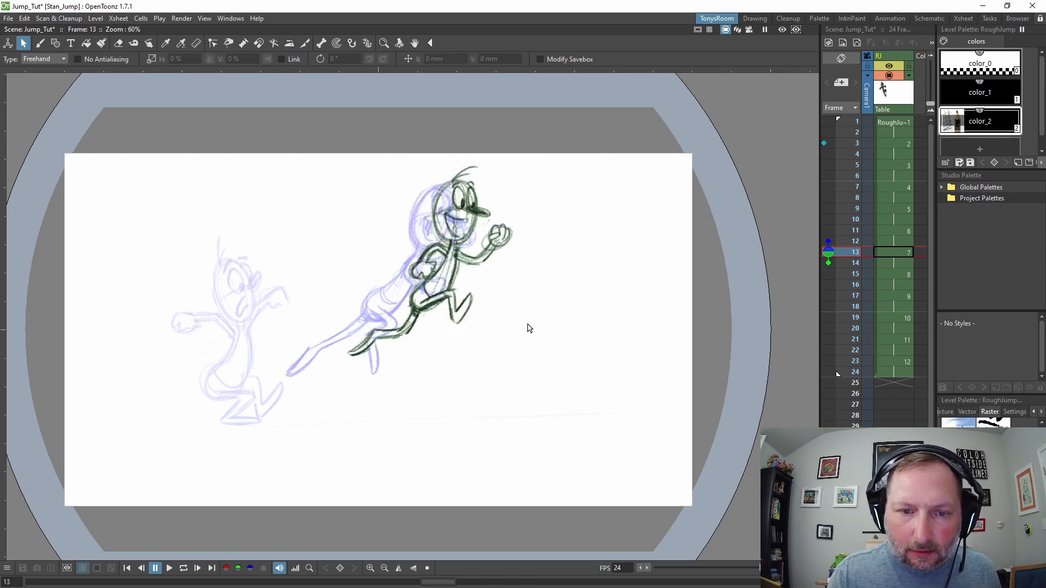
key("period")
left_click_drag(458, 147, 597, 230)
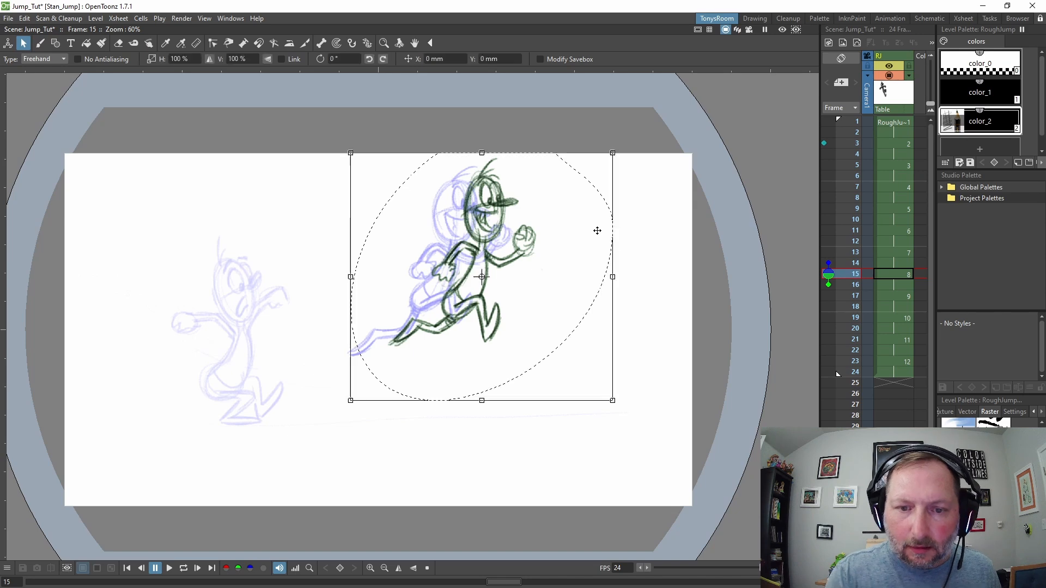
left_click_drag(615, 277, 631, 276)
left_click_drag(560, 246, 554, 244)
Step: Compare the frame 15 pose with the contact pose on frame 17 and nudge the frame 15 pose back to the left
key("period")
key("period")
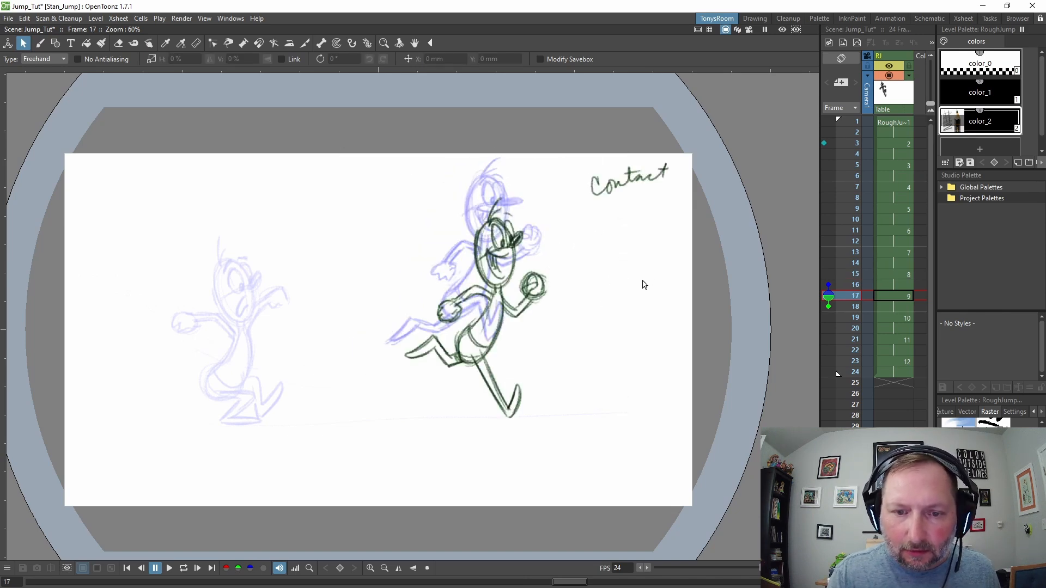
key("comma")
key("comma")
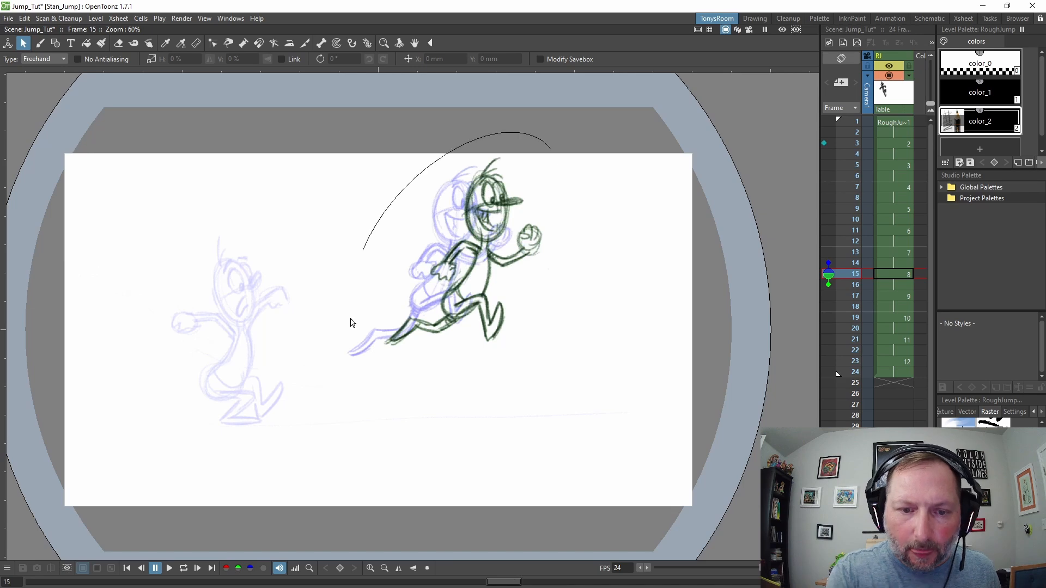
left_click_drag(350, 323, 572, 158)
left_click_drag(562, 240, 555, 240)
key("period")
key("period")
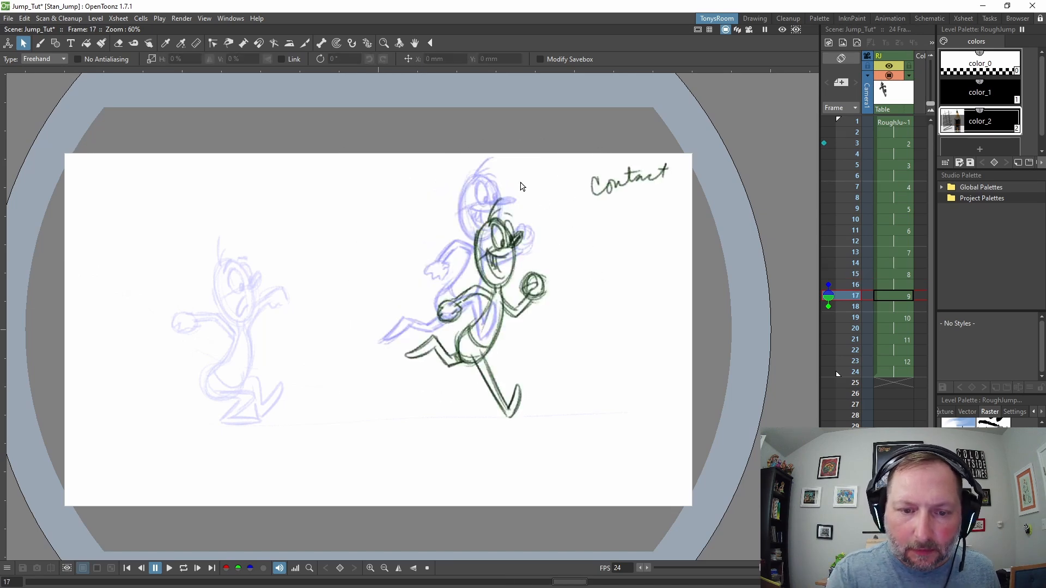
Step: Move the frame 15 pose a further 5.09 mm back and 2.12 mm up
left_click_drag(619, 370, 533, 185)
key("comma")
key("comma")
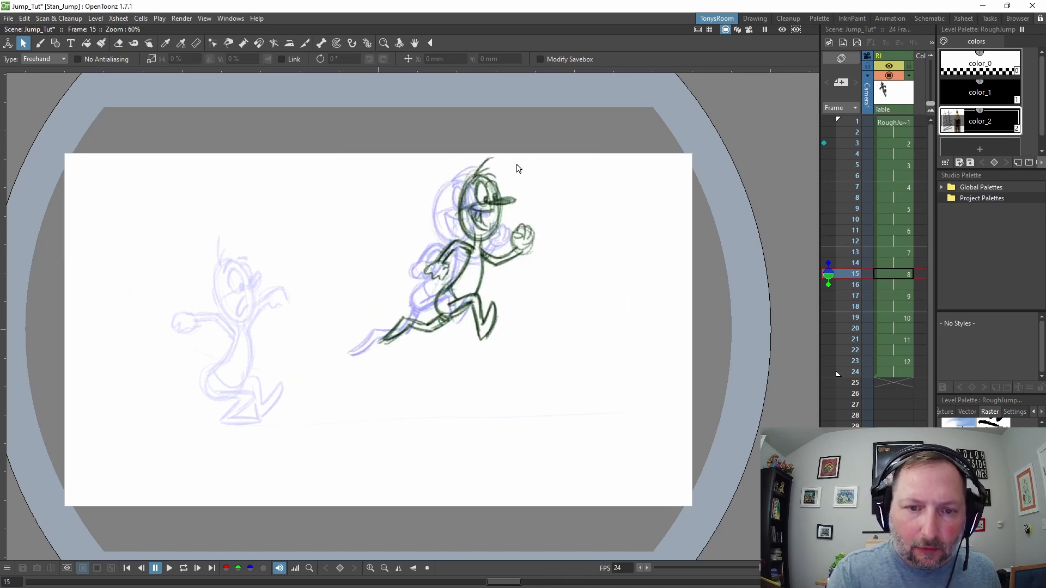
left_click_drag(495, 373, 526, 152)
left_click_drag(506, 249, 503, 248)
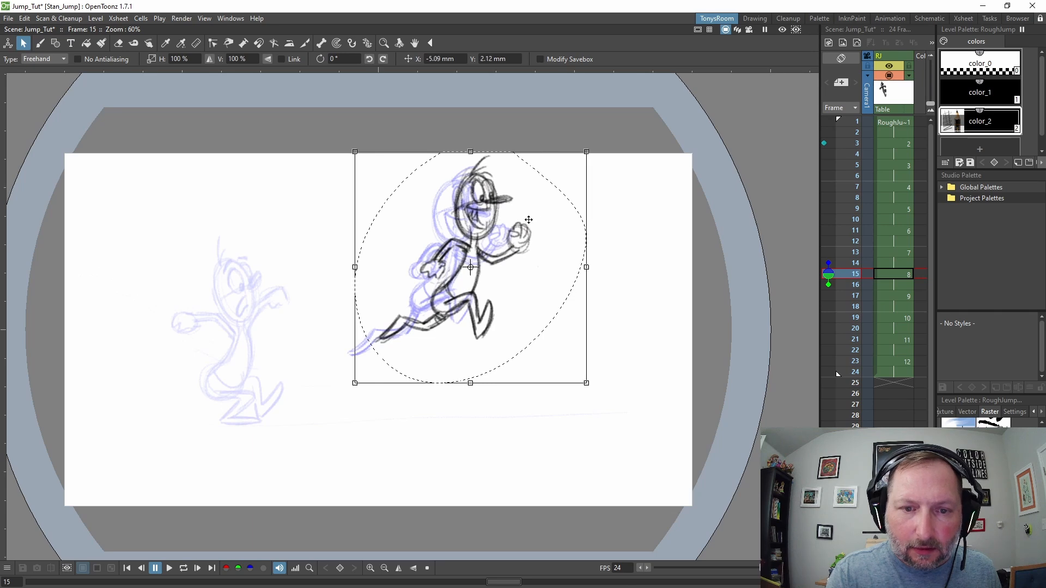
Step: Shift the contact pose on frame 17 and the down pose on frame 19 slightly to the right
key("period")
key("period")
left_click_drag(570, 438, 647, 297)
left_click_drag(498, 320, 510, 321)
key("comma")
key("comma")
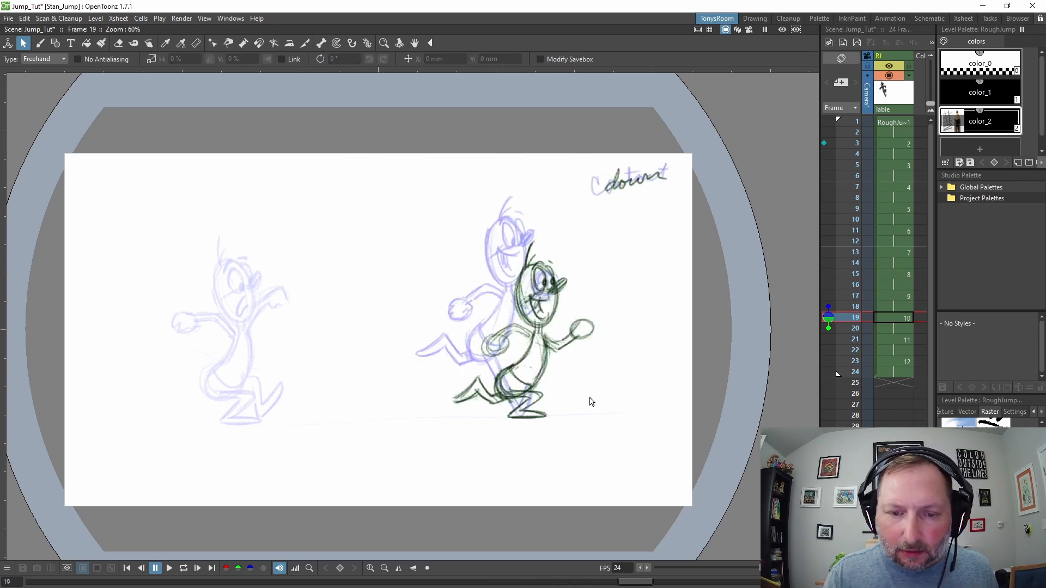
key("period")
key("period")
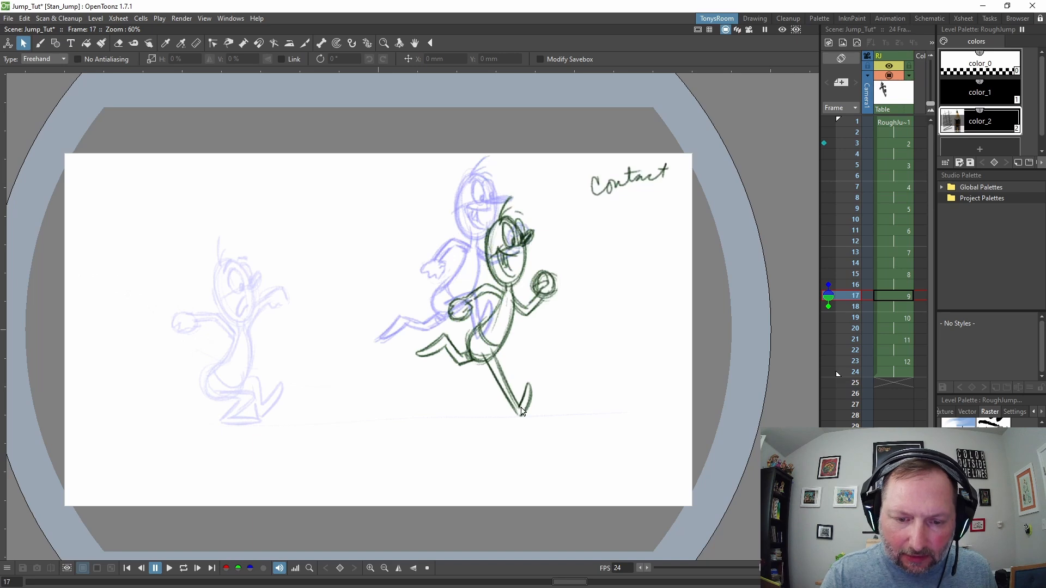
Step: Move the down pose on frame 19 forward 11.38 mm and up 0.51 mm
key("period")
key("period")
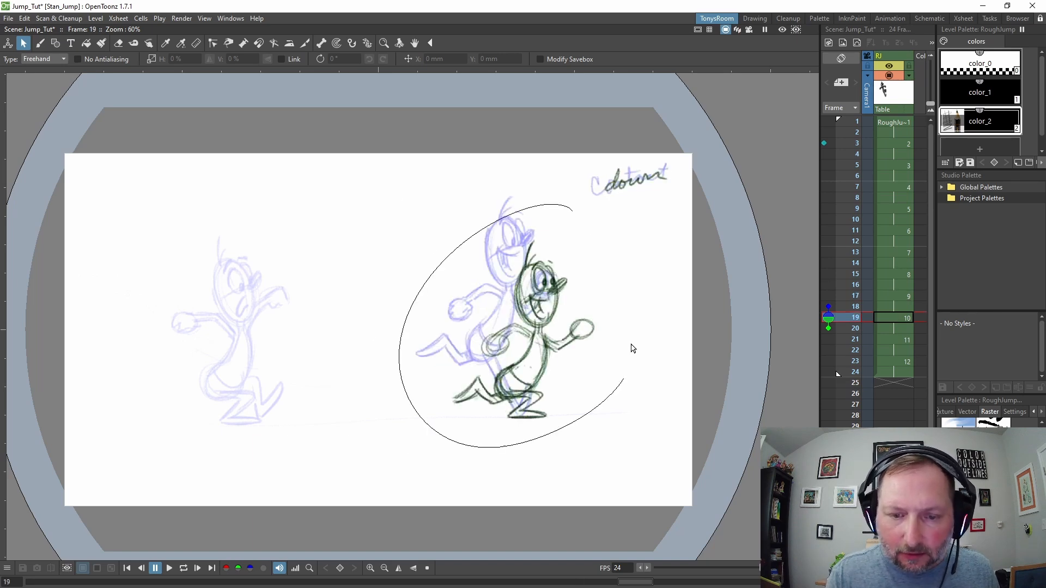
left_click_drag(631, 344, 632, 347)
left_click_drag(551, 355, 559, 355)
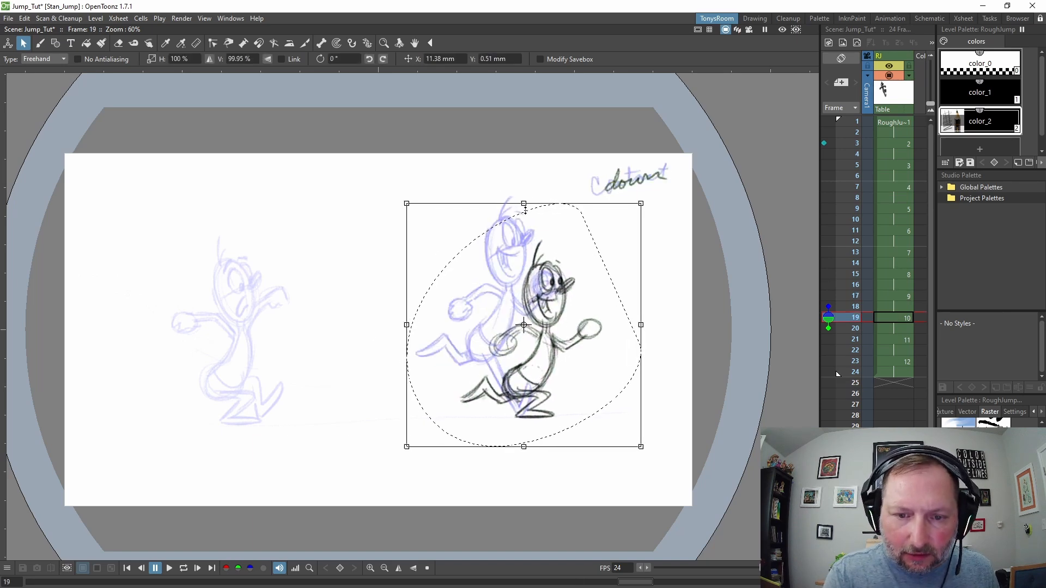
Step: Move the pose on frame 21 down and slightly right so its foot rests on the ground line
key("period")
key("period")
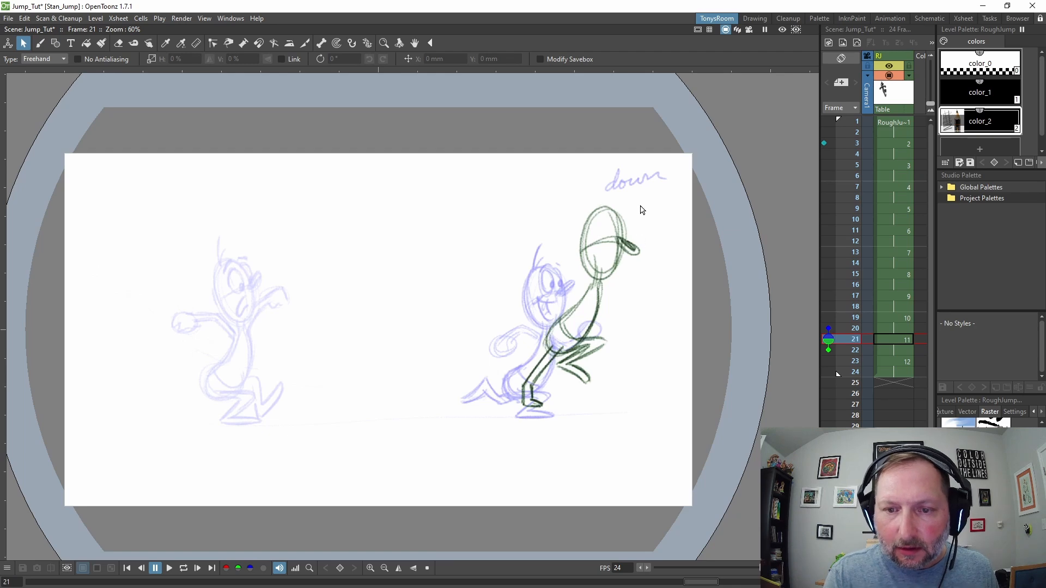
left_click_drag(433, 381, 666, 263)
left_click_drag(632, 315, 643, 326)
Step: Scale the running pose on frame 23 to 96.09% by 93.14% and move it slightly down and right
key("period")
key("period")
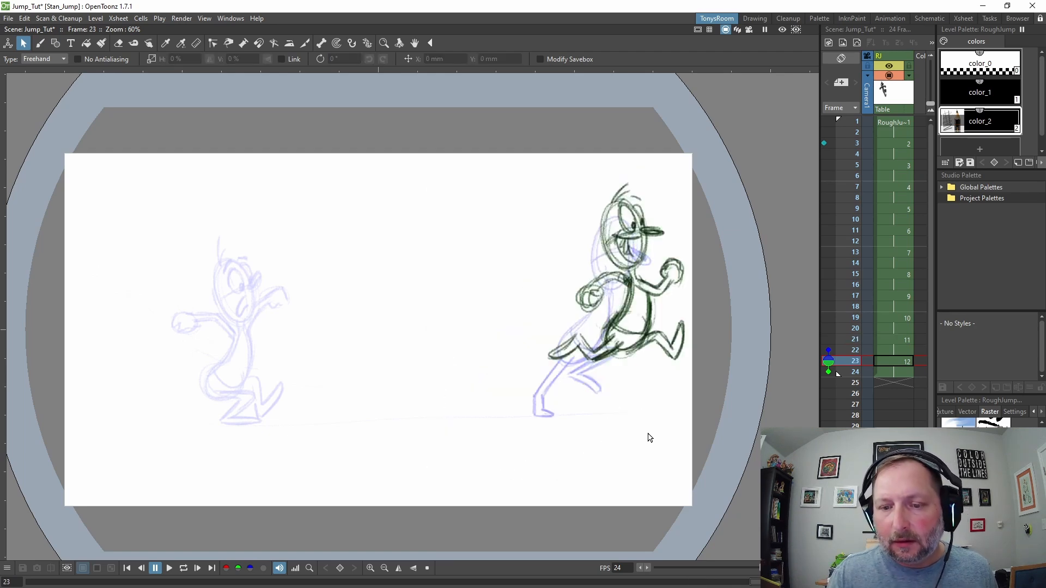
mouse_move(729, 303)
left_mouse_down()
mouse_move(710, 407)
mouse_move(684, 402)
left_mouse_up()
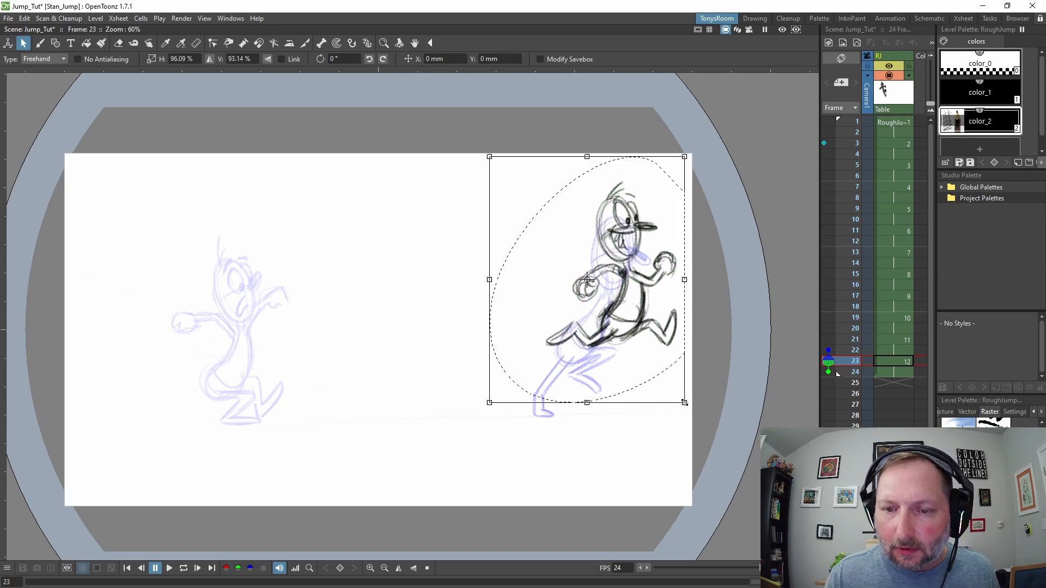
mouse_move(658, 322)
left_mouse_down()
mouse_move(664, 338)
mouse_move(670, 332)
left_mouse_up()
Step: Return to frame 21 and show the neighbouring poses on frames 19 and 23 as onion skins
key("comma")
key("comma")
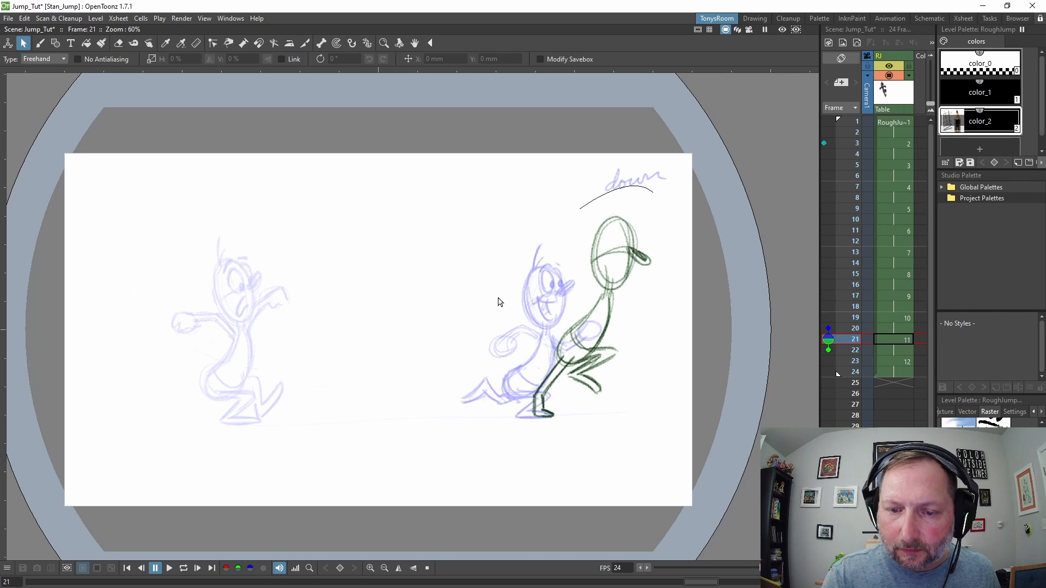
left_click_drag(654, 191, 674, 209)
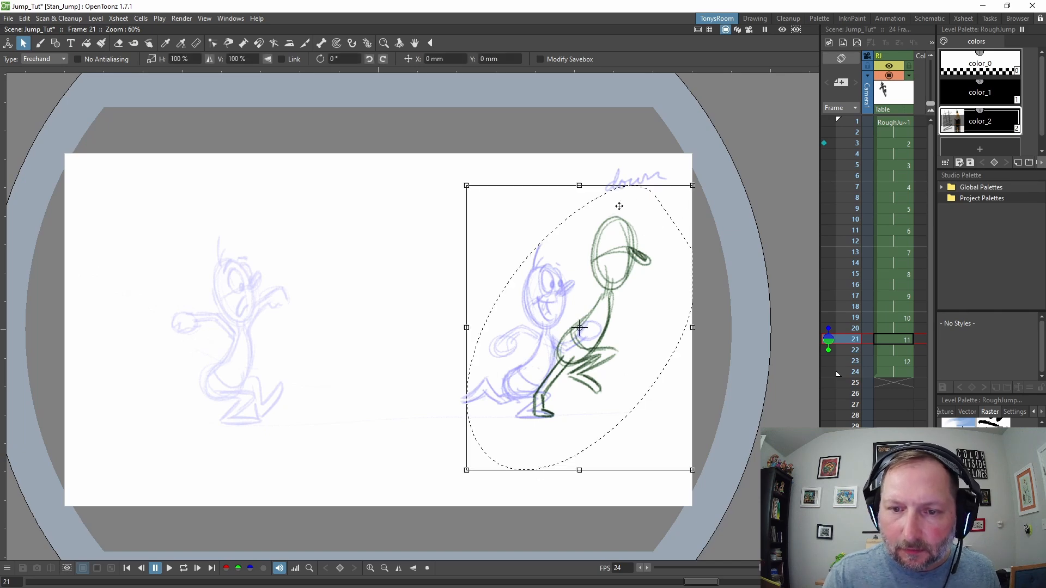
left_click(545, 497)
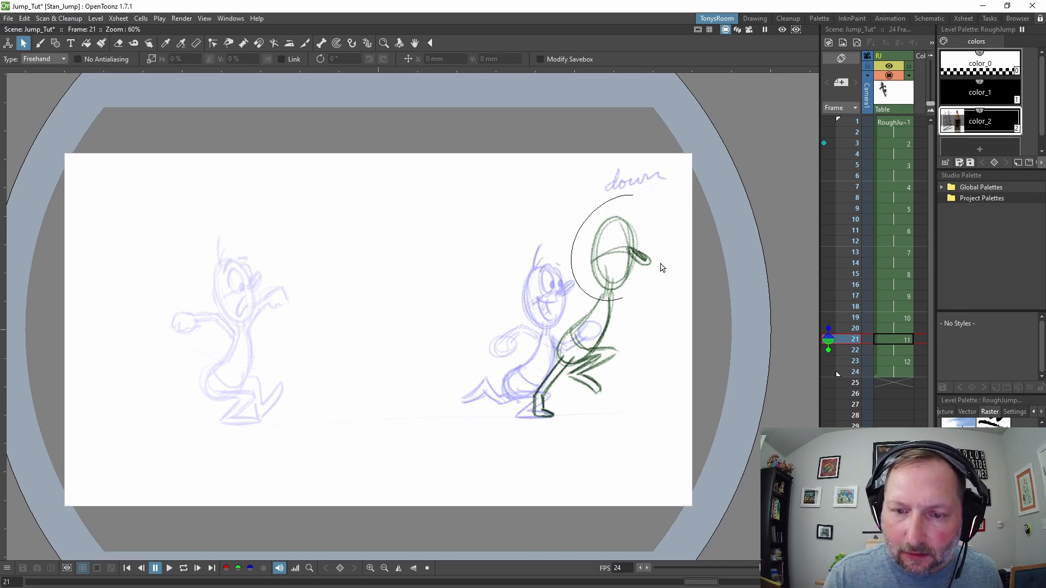
left_click_drag(662, 268, 662, 213)
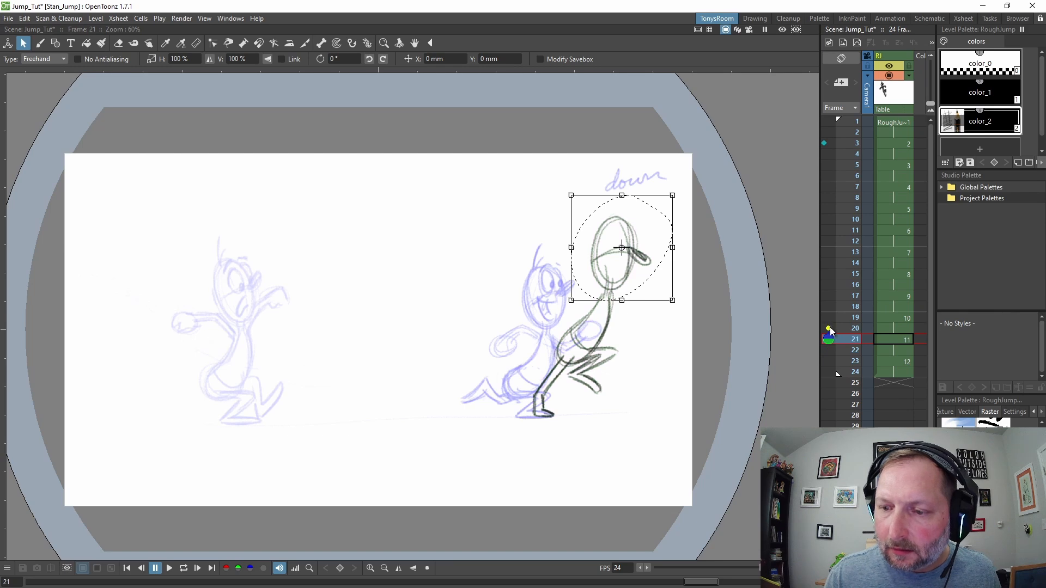
left_click(828, 361)
left_click(694, 300)
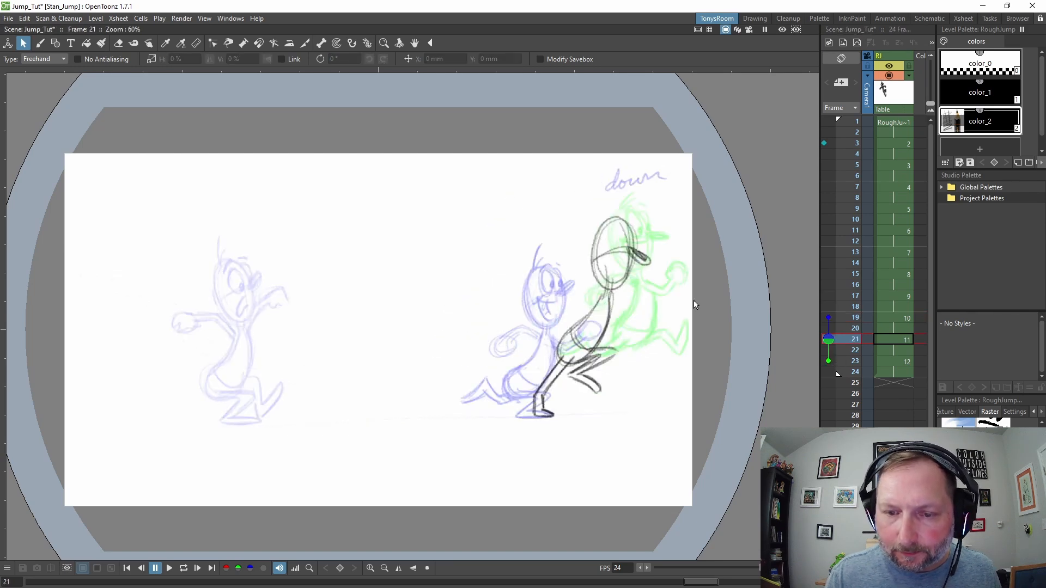
Step: Rotate the head of the frame 21 pose by -8.63° and nudge it slightly to the right
left_click_drag(668, 226, 644, 199)
left_click_drag(671, 310, 662, 315)
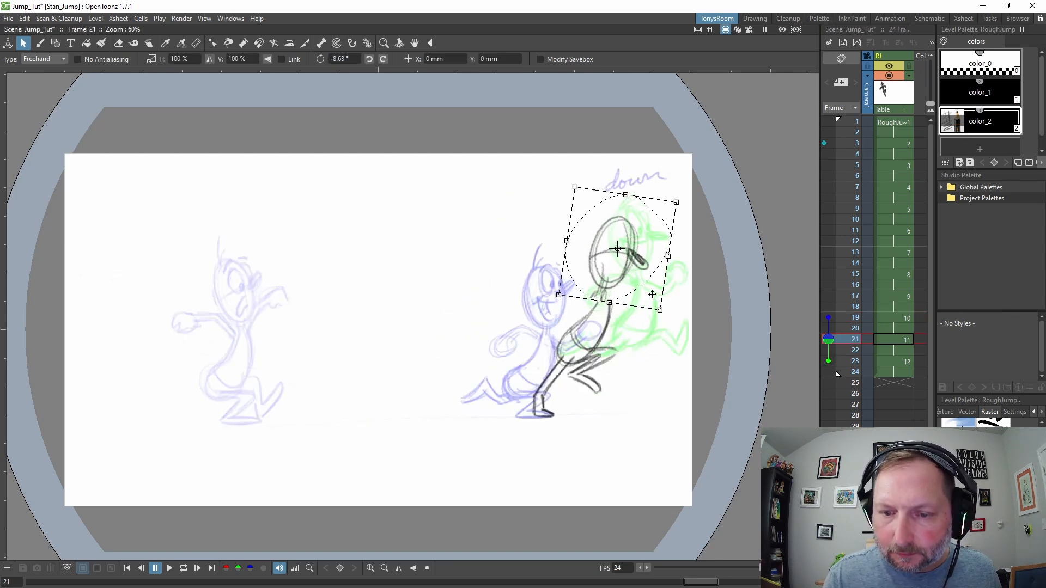
left_click_drag(642, 273, 649, 276)
left_click(641, 384)
Step: Move the running pose on frame 23 forward 18.75 mm and down 1.39 mm
key(".")
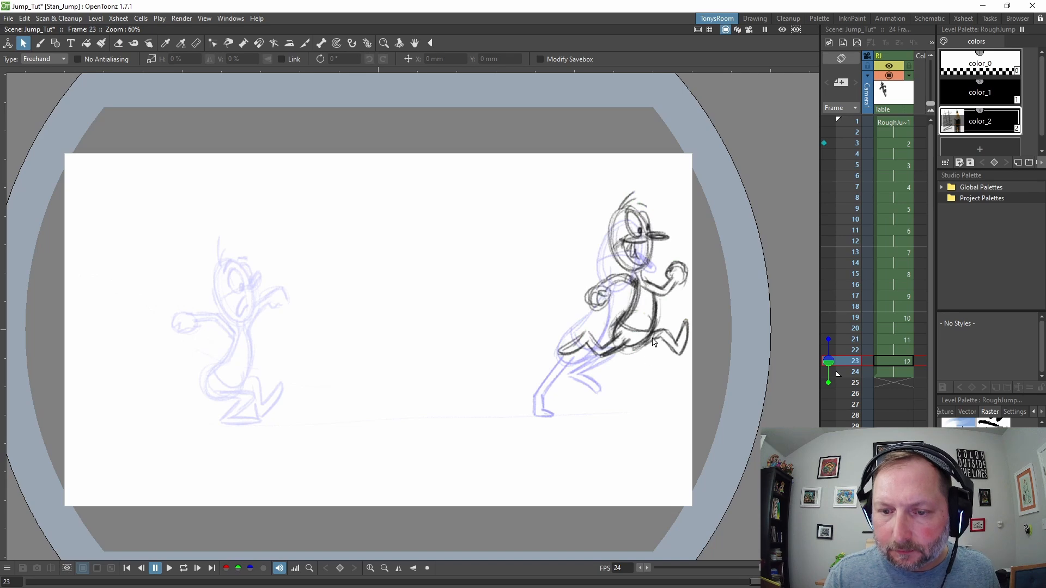
left_click_drag(521, 358, 671, 173)
left_click_drag(661, 287, 673, 288)
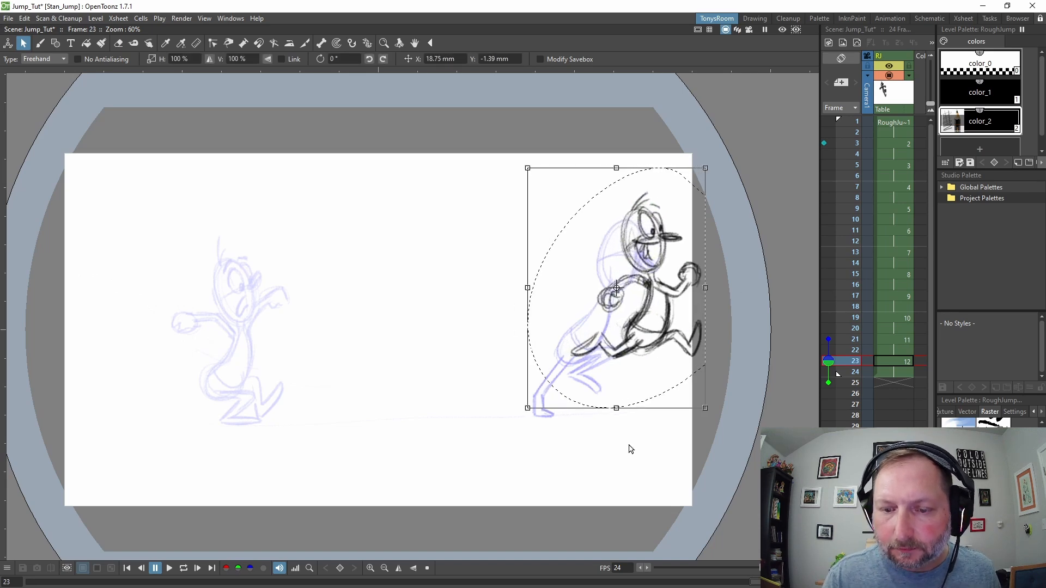
left_click(630, 445)
Step: Flip through the poses and remove the fixed onion skin from frame 3
key(".")
key(".")
key(".")
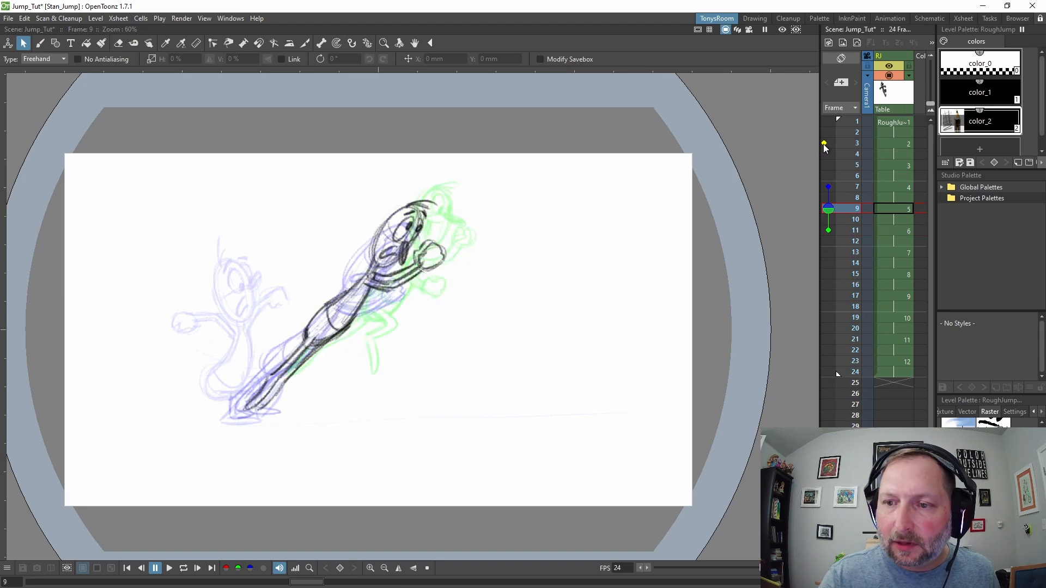
Step: Play the jump animation in a loop to review the timing and placement of the adjusted poses
key("l")
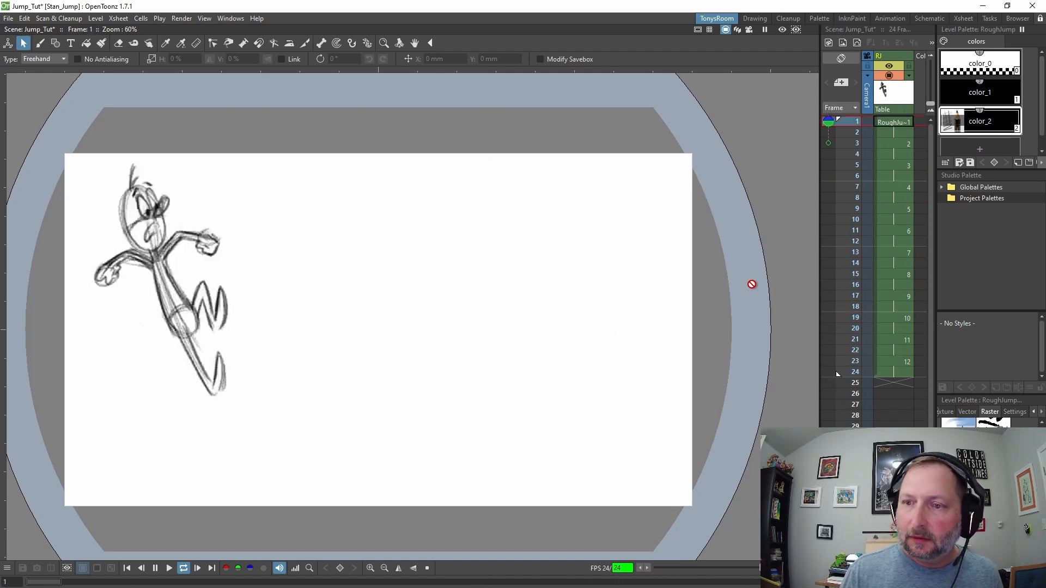
key("l")
key(".")
key("a")
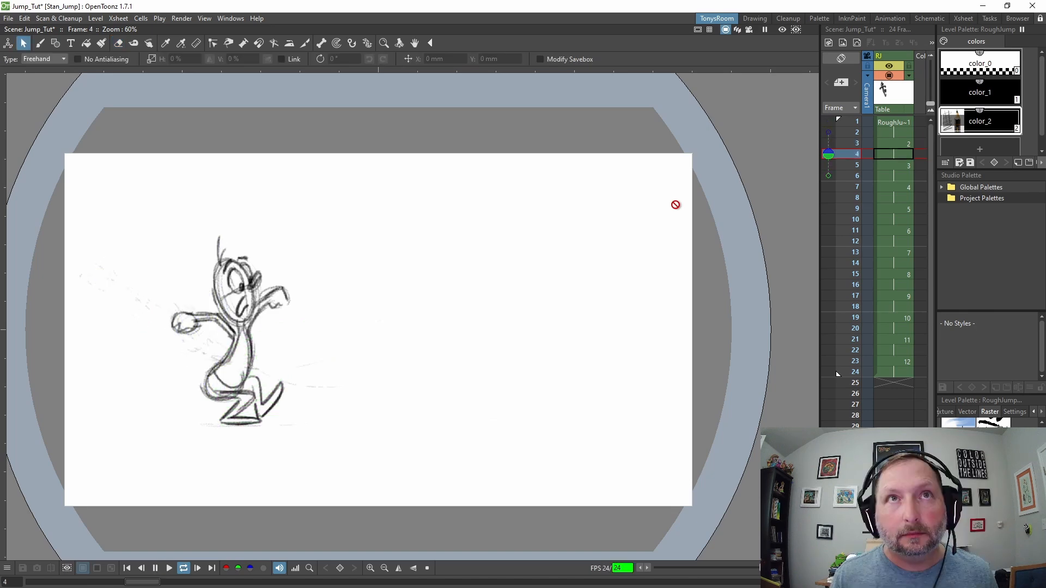
key("l")
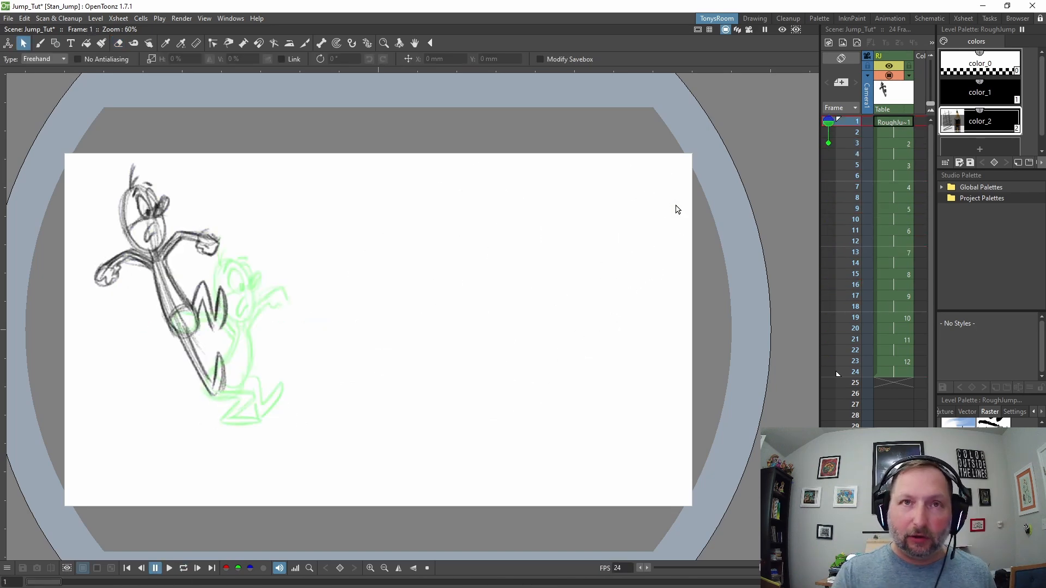
Step: Delete the held exposure on frame 2 so the first drawing lasts only one frame
left_click(901, 141)
left_click(902, 122)
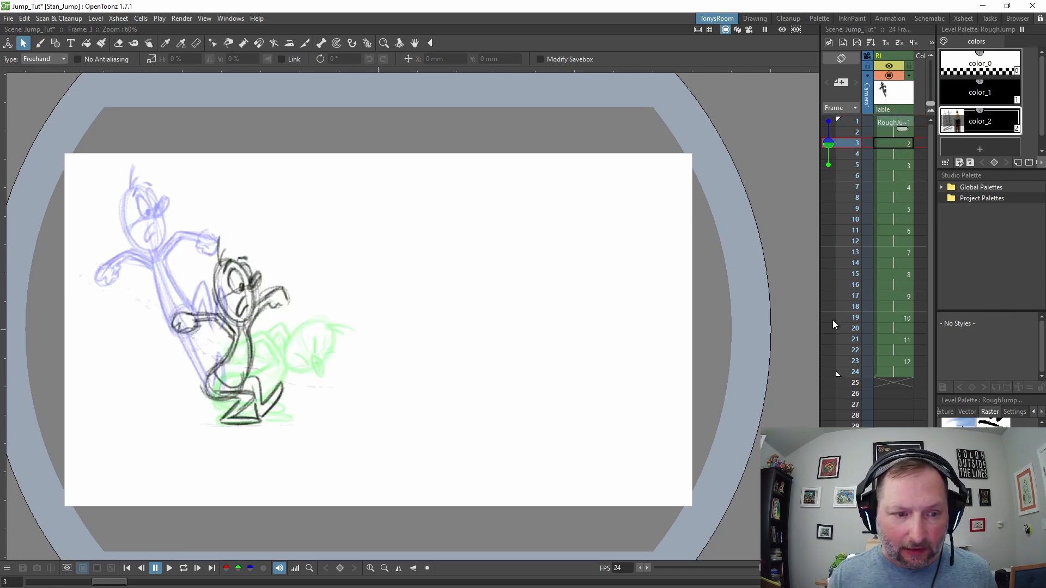
key("Down")
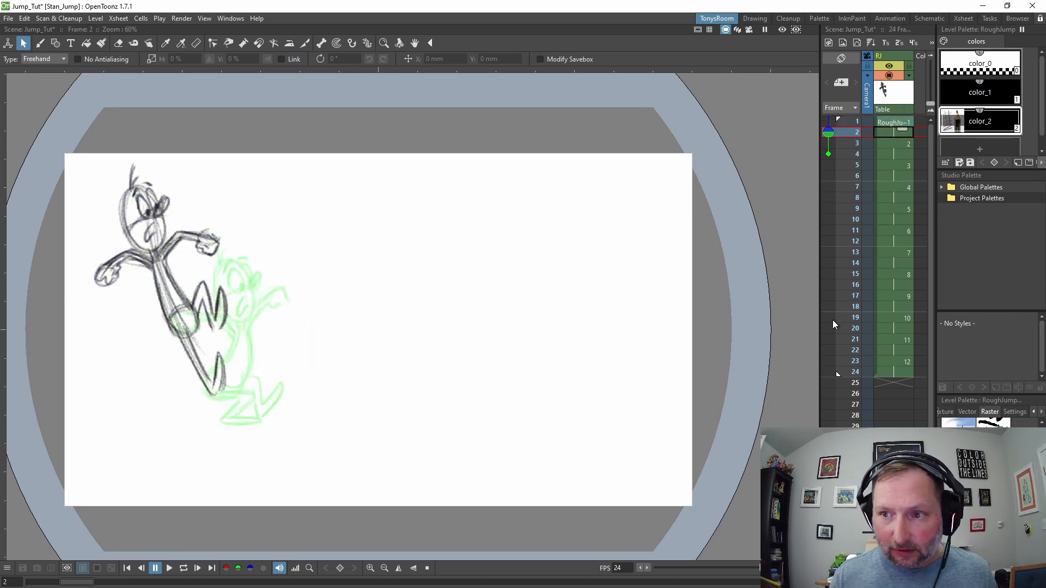
key("Delete")
key("Up")
key("Down")
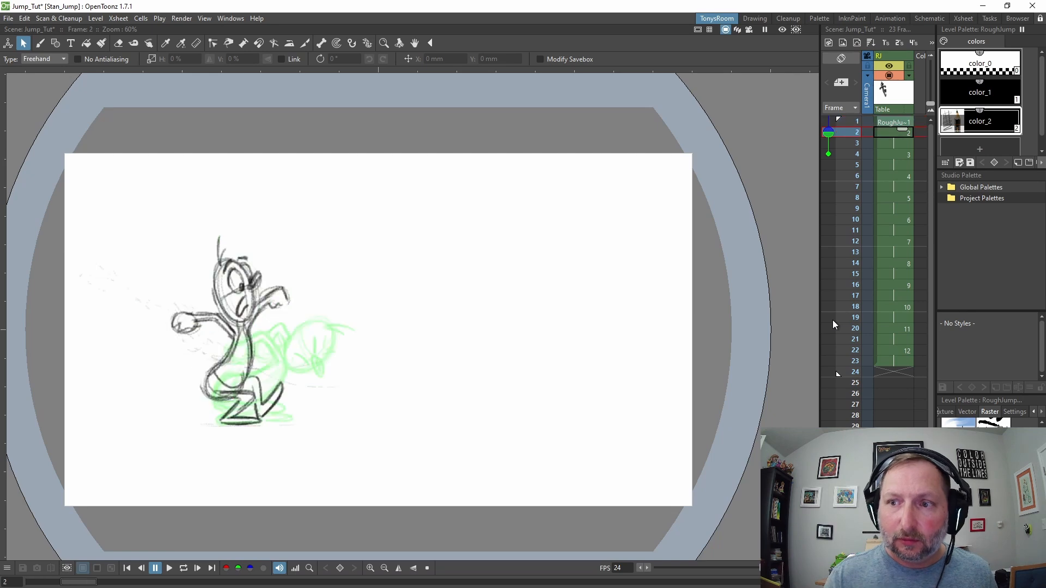
Step: Delete the held exposure on frame 7 so drawing 4 lasts only one frame
left_click(894, 121)
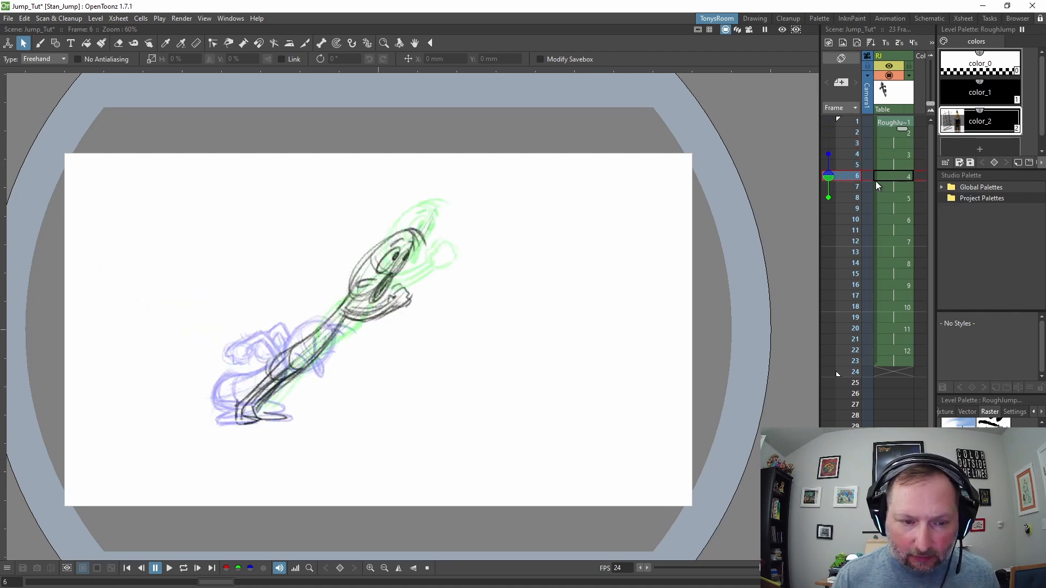
key("Up")
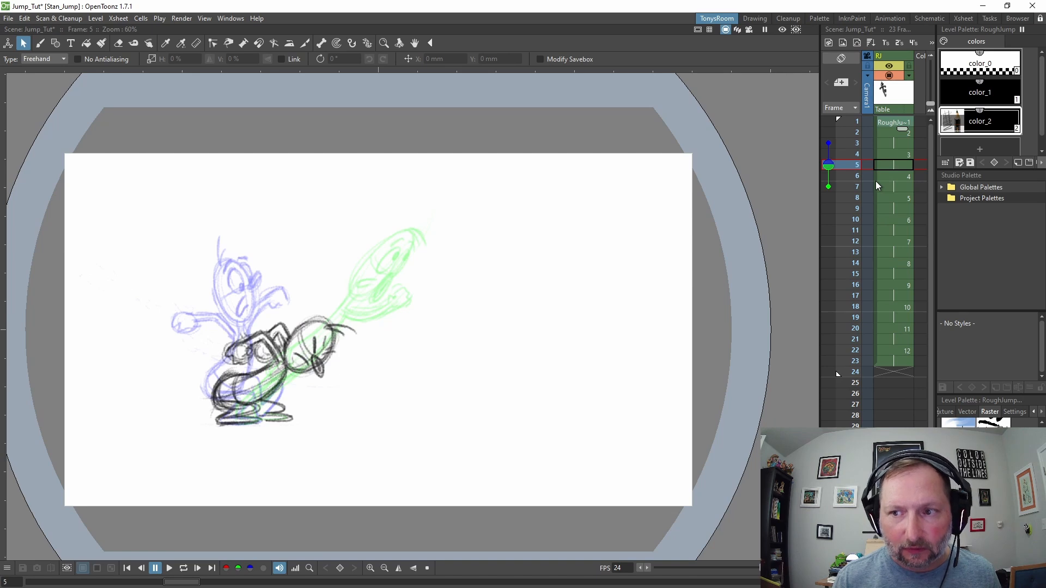
key("Down")
key("Down")
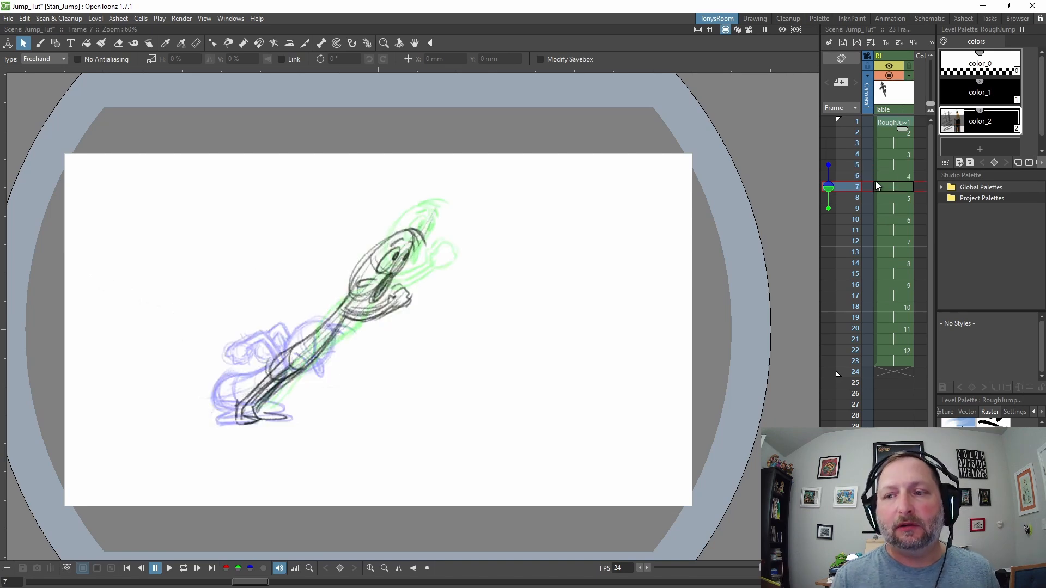
key("Delete")
key("Up")
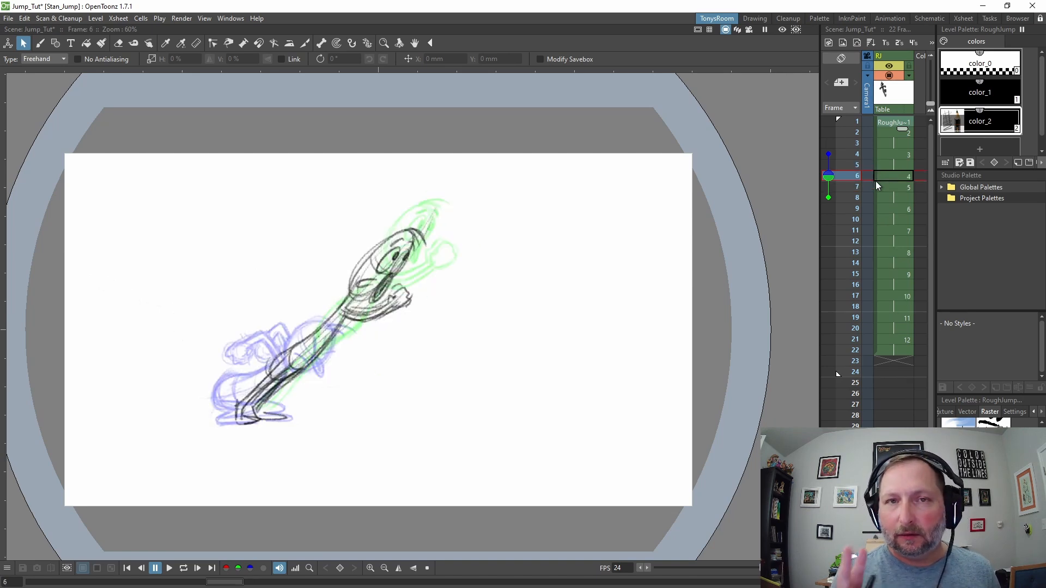
Step: Delete the hold of drawing 5 on frame 8 so that drawing also lasts only one frame
key("Down")
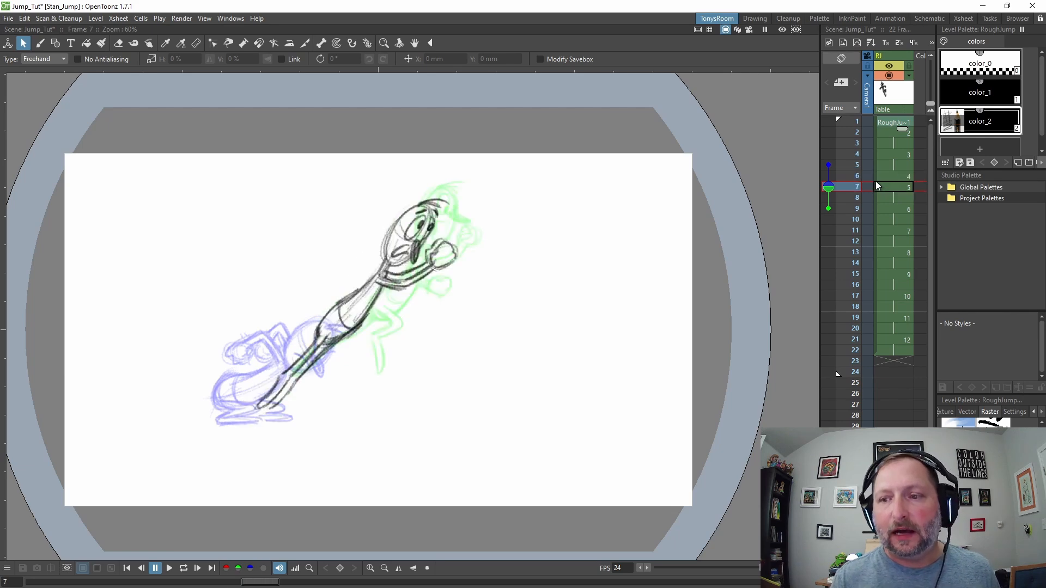
key("Down")
key("Delete")
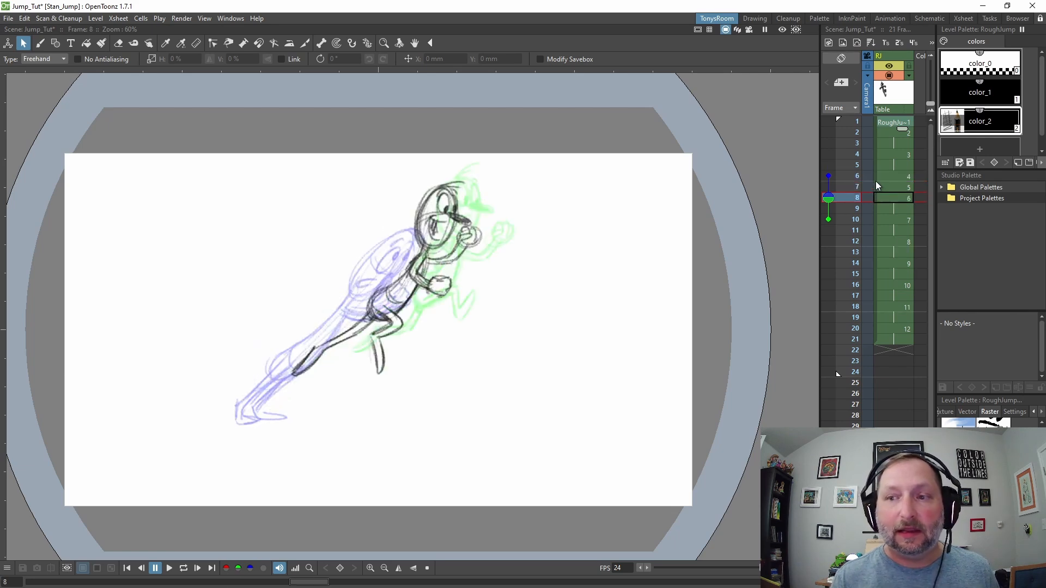
Step: Flip back and forth through frames 6 to 9 to check the timing of the takeoff poses
key("Up")
key("Up")
key("Down")
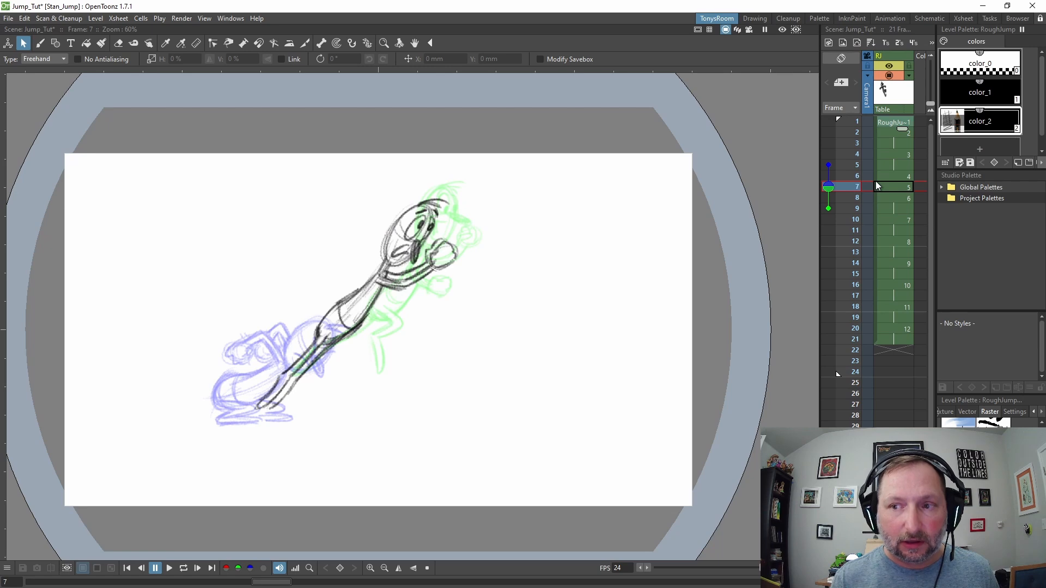
key("Down")
key("Up")
key("Up")
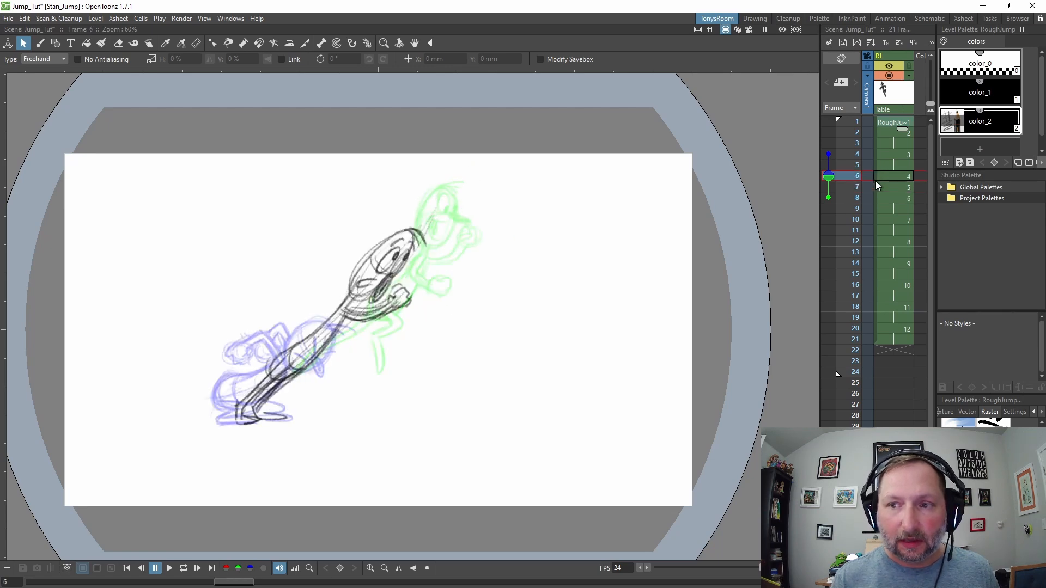
key("Down")
key("Down")
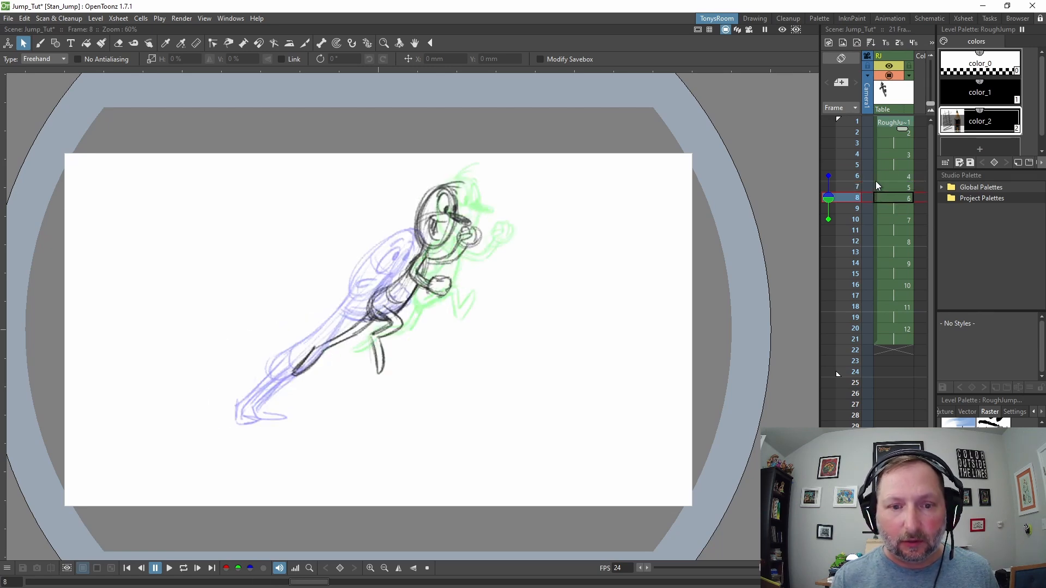
key("Down")
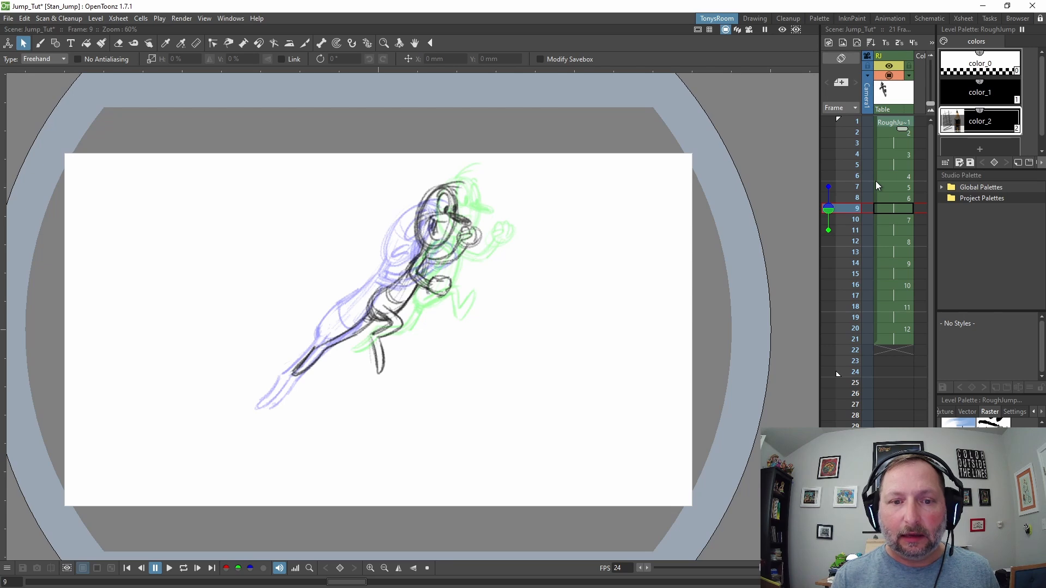
key("Up")
key("Down")
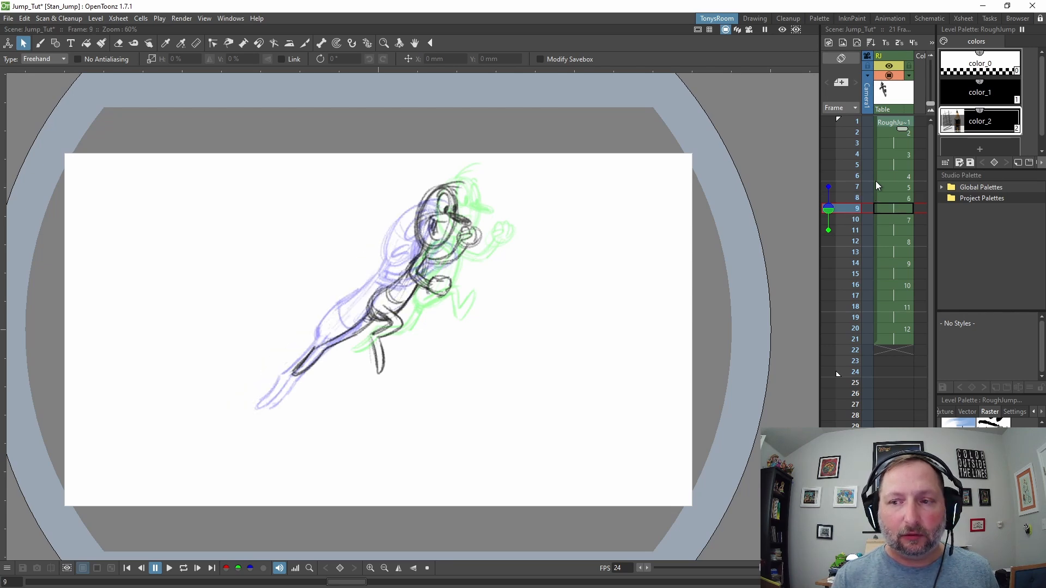
Step: Step through frames 10 to 19 to examine the spacing and holds of the airborne and landing poses
key("Down")
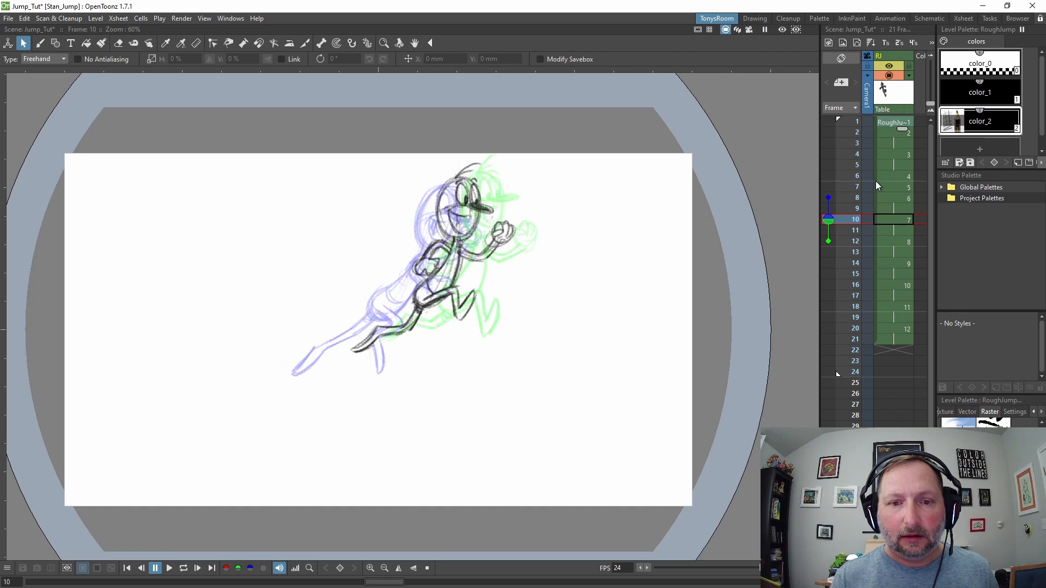
key("Down")
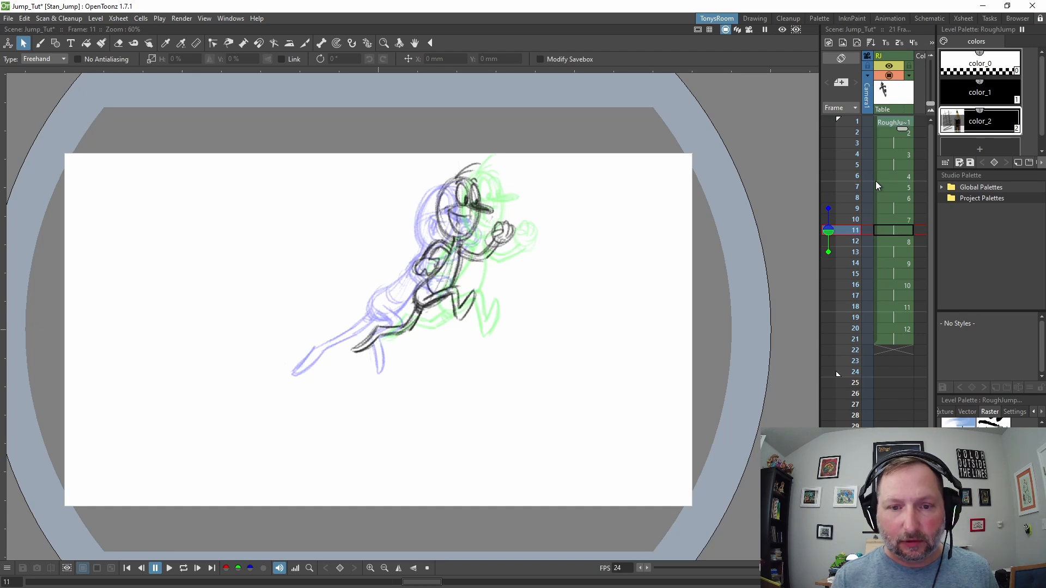
key("Down")
key("Down")
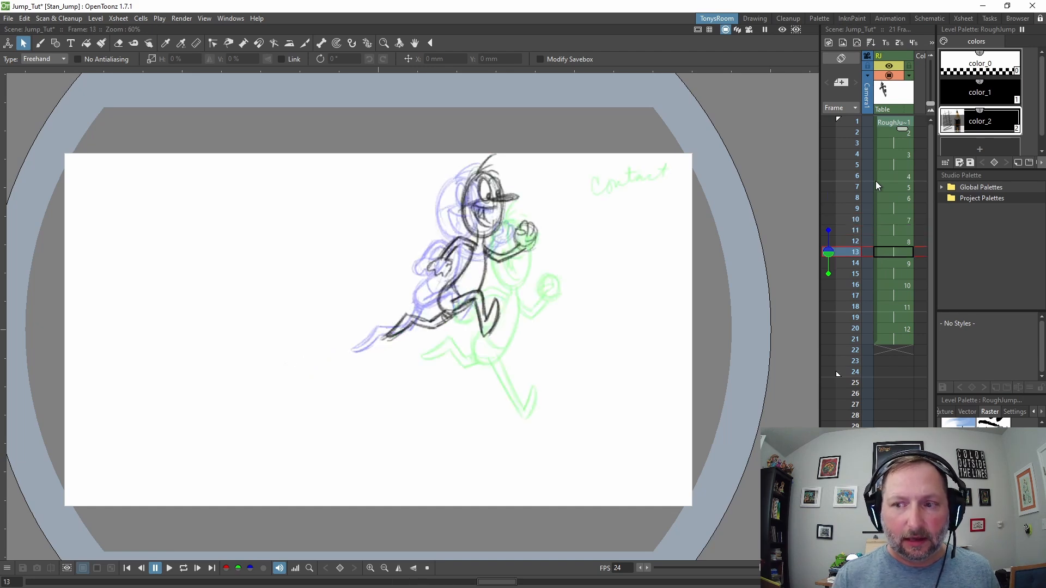
key("Down")
key("Up")
key("Down")
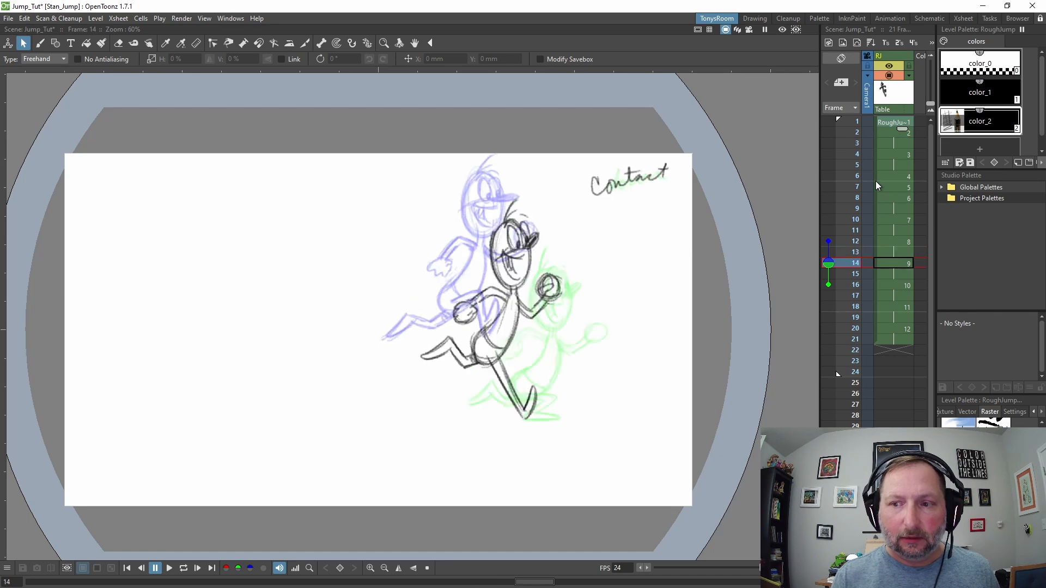
key("Down")
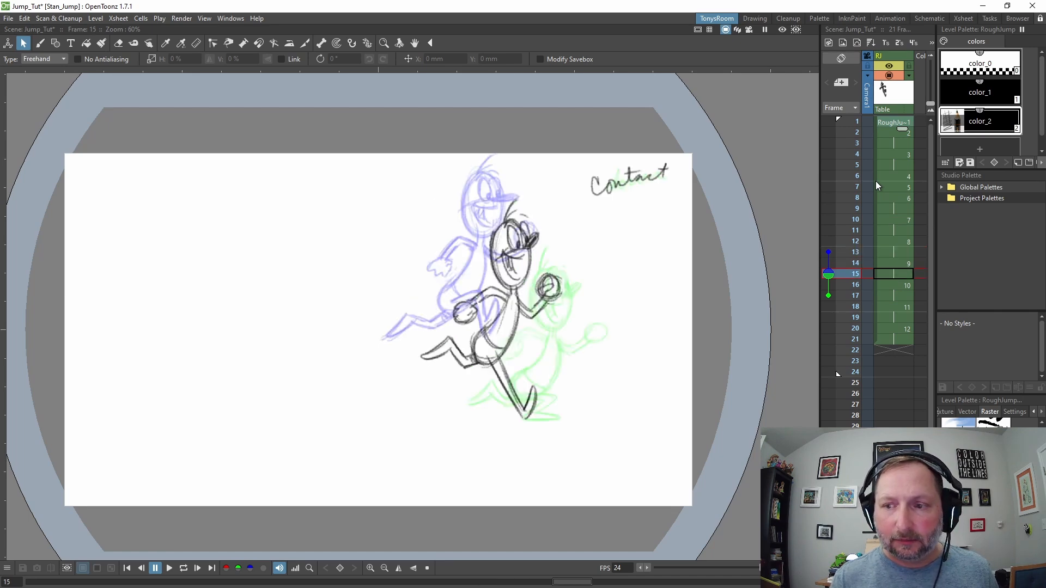
key("Down")
key("Up")
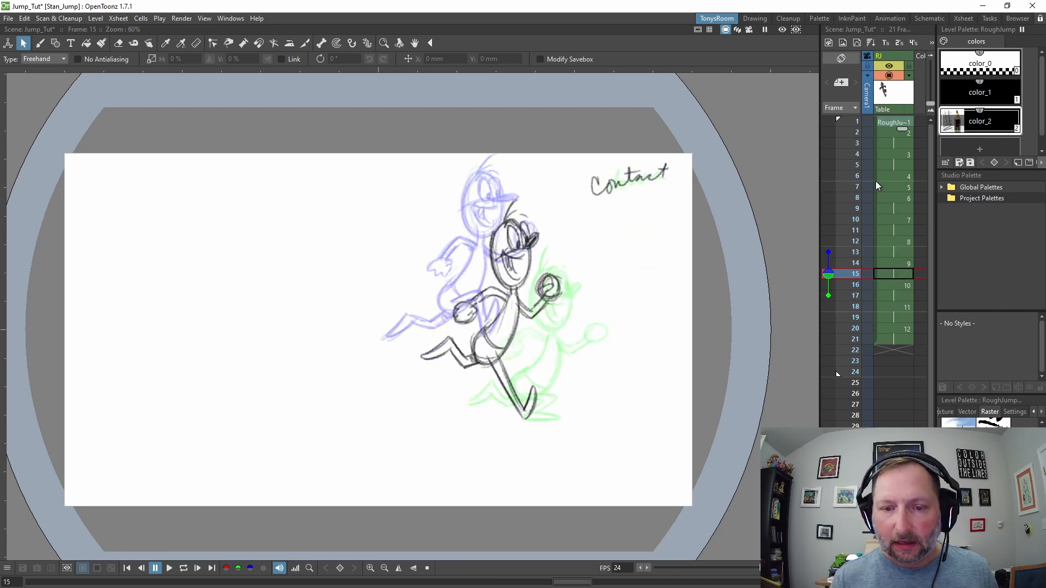
key("Down")
key("Down")
key("Down")
key("Down")
key("Down")
key("Down")
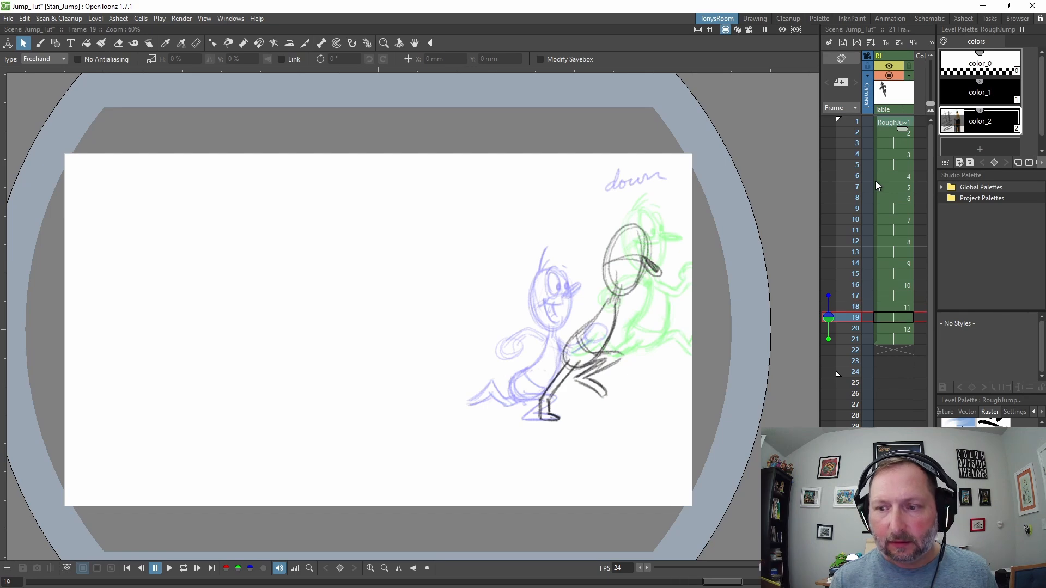
Step: Set the end of the playback range to frame 21 and play the shortened jump in a loop
left_click_drag(838, 375, 843, 341)
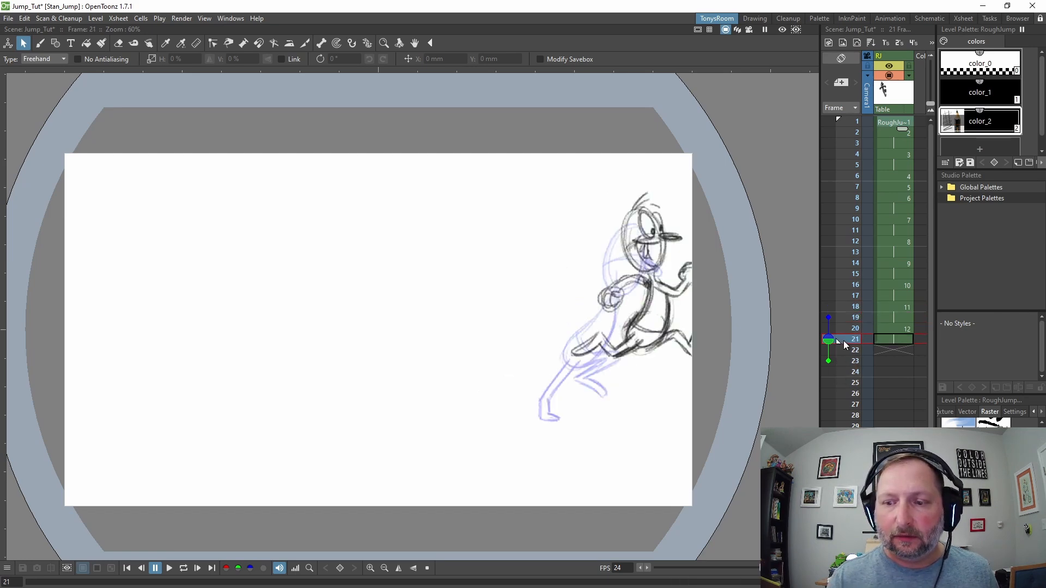
key("l")
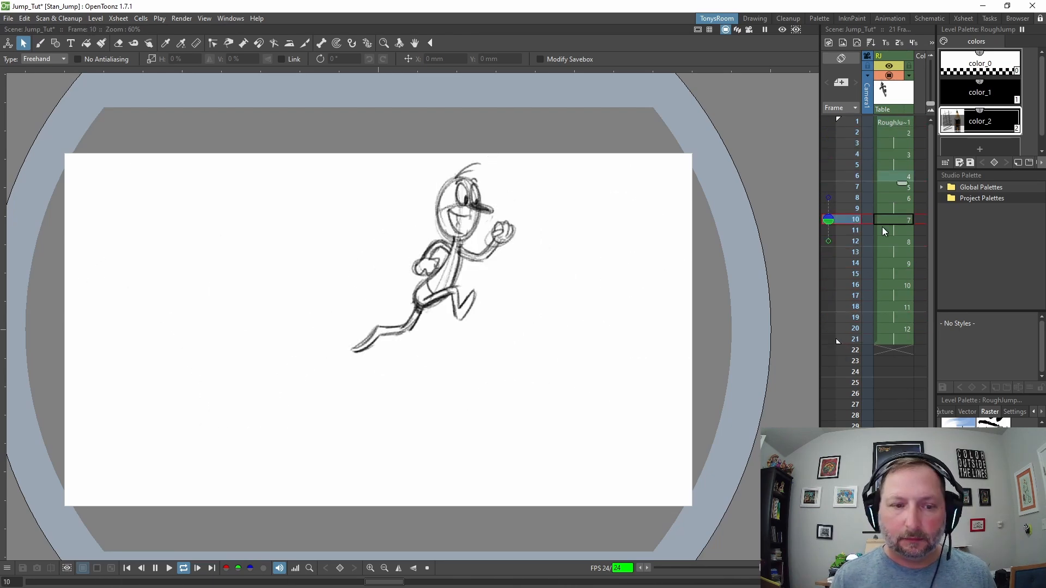
key("l")
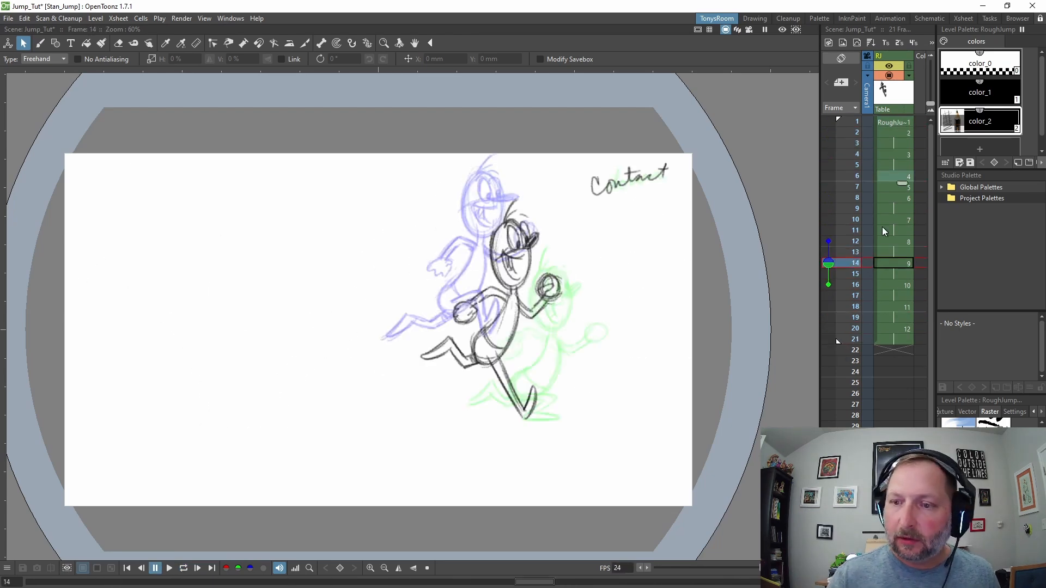
Step: Hide the previous and next onion skins, and autorenumber all drawings in the rough jump column to match their frame numbers
left_click(828, 240)
left_click(829, 284)
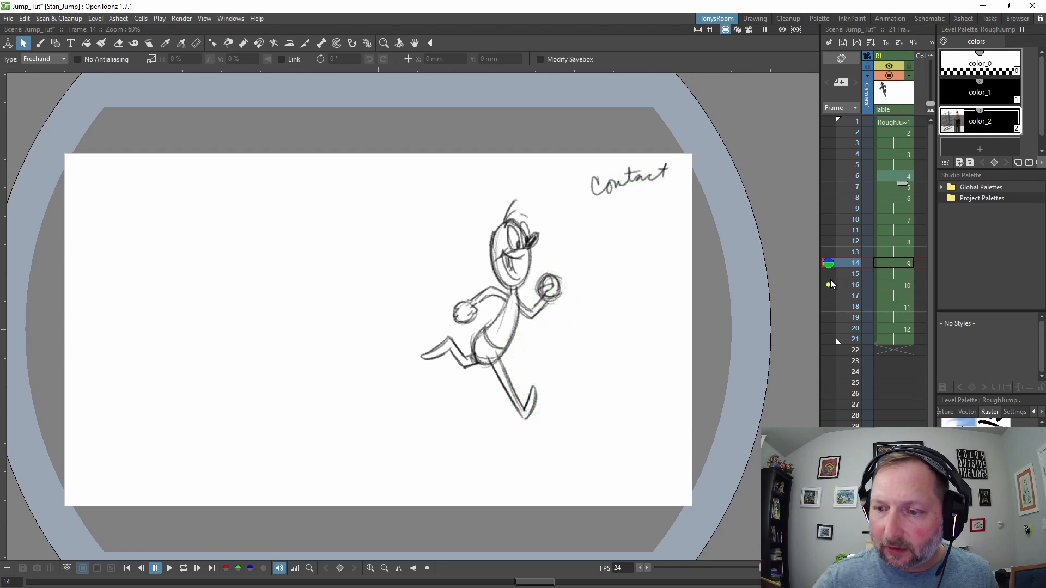
left_click(875, 163)
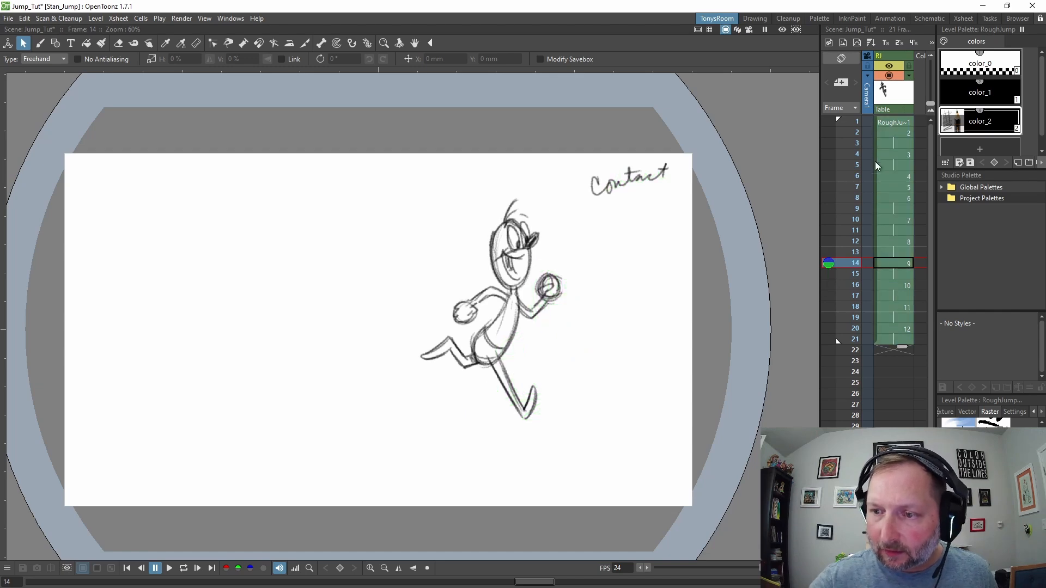
left_click(871, 44)
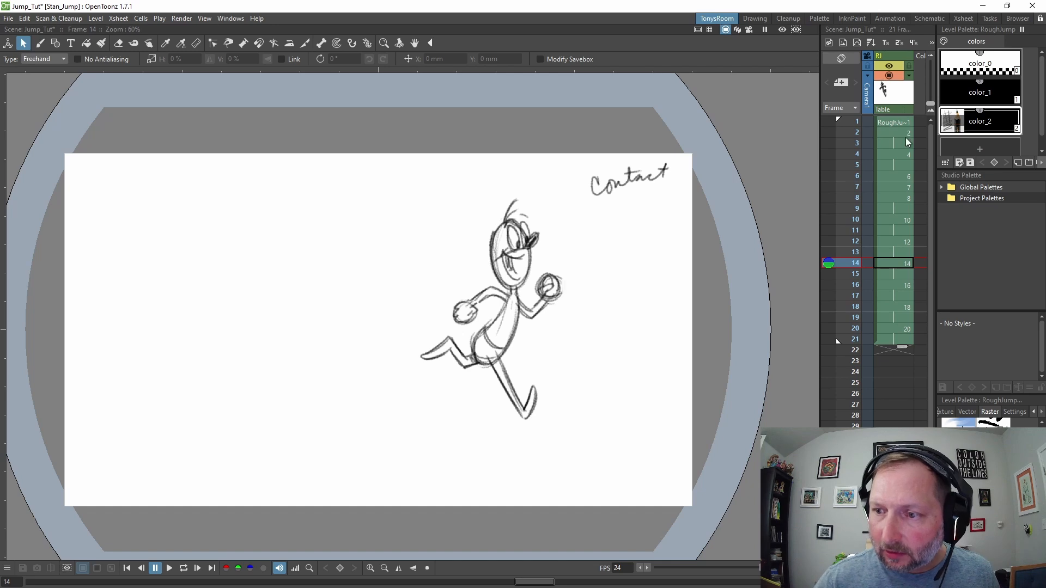
right_click(878, 166)
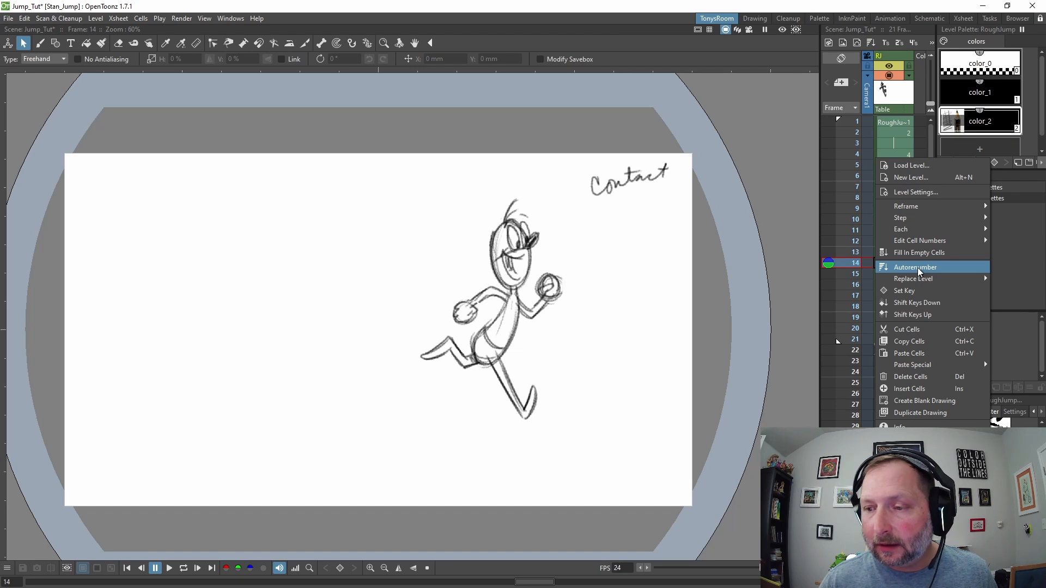
left_click(918, 268)
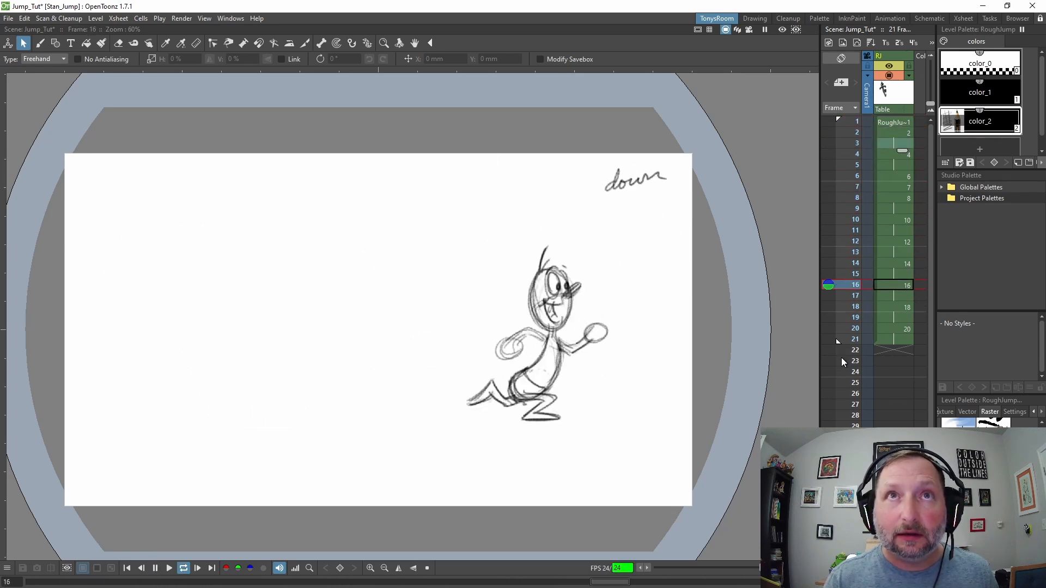
Step: Ready the Brush tool on frame 3 and show onion skins of the previous and next drawings around it
key("l")
left_click(902, 143)
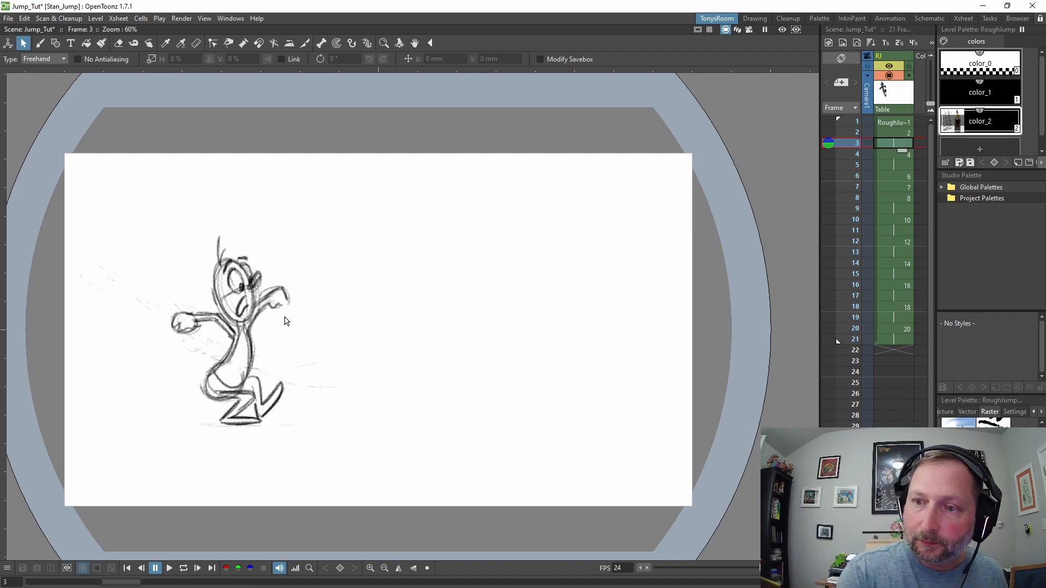
key("b")
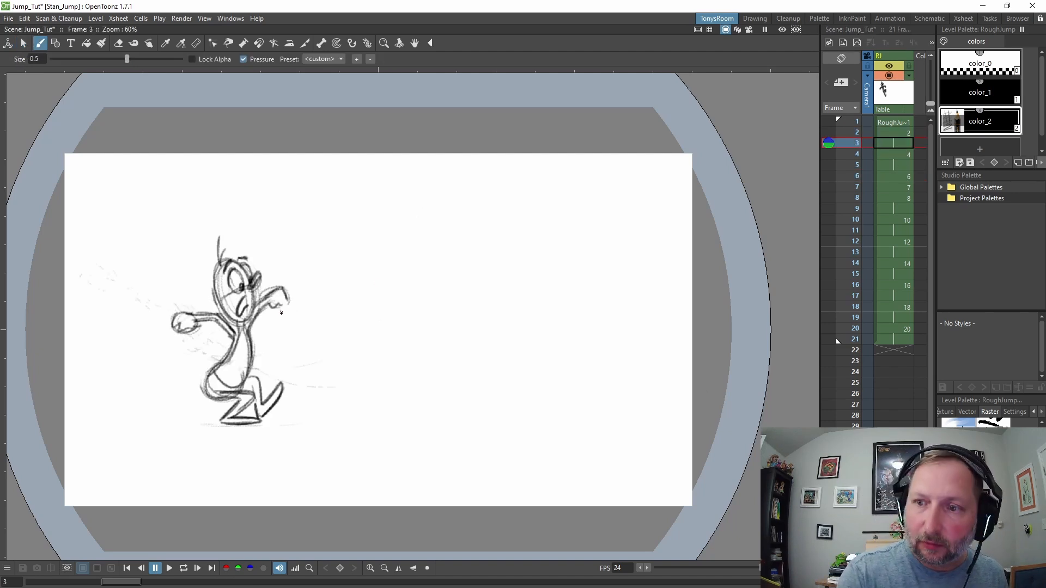
key("period")
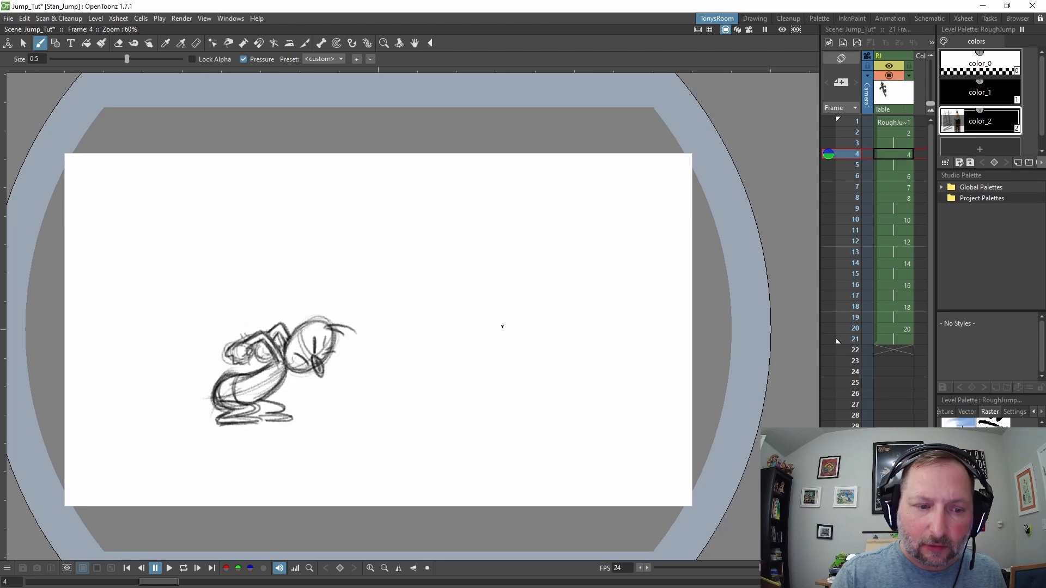
key("comma")
key("period")
key("ctrl+space")
left_click_drag(492, 379, 610, 353)
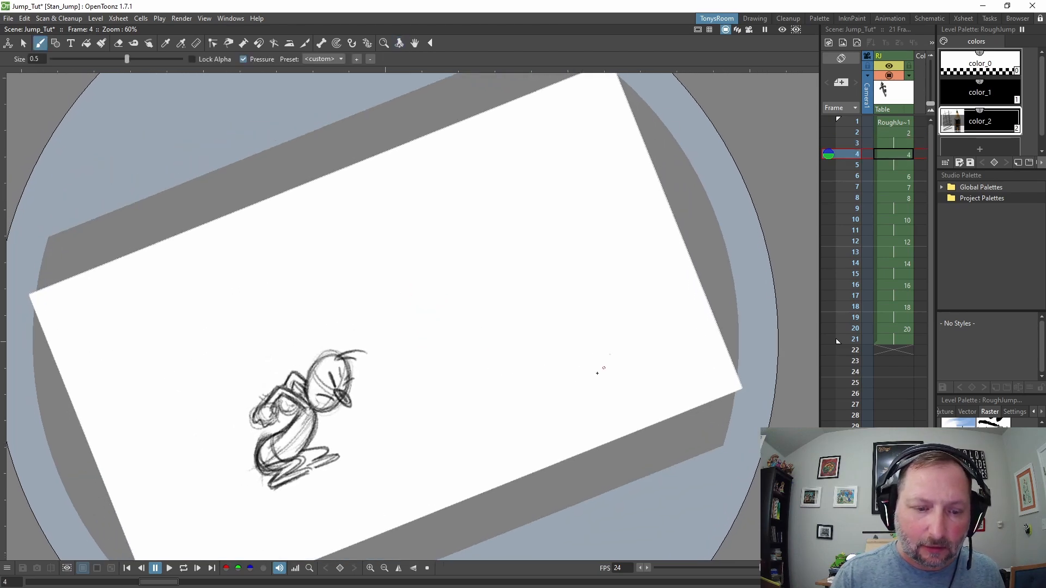
key("space")
left_click_drag(554, 388, 630, 311)
scroll(512, 327, "up", 4)
key("ctrl+space")
left_click_drag(504, 347, 498, 365)
scroll(548, 365, "down", 3)
key("comma")
key("comma")
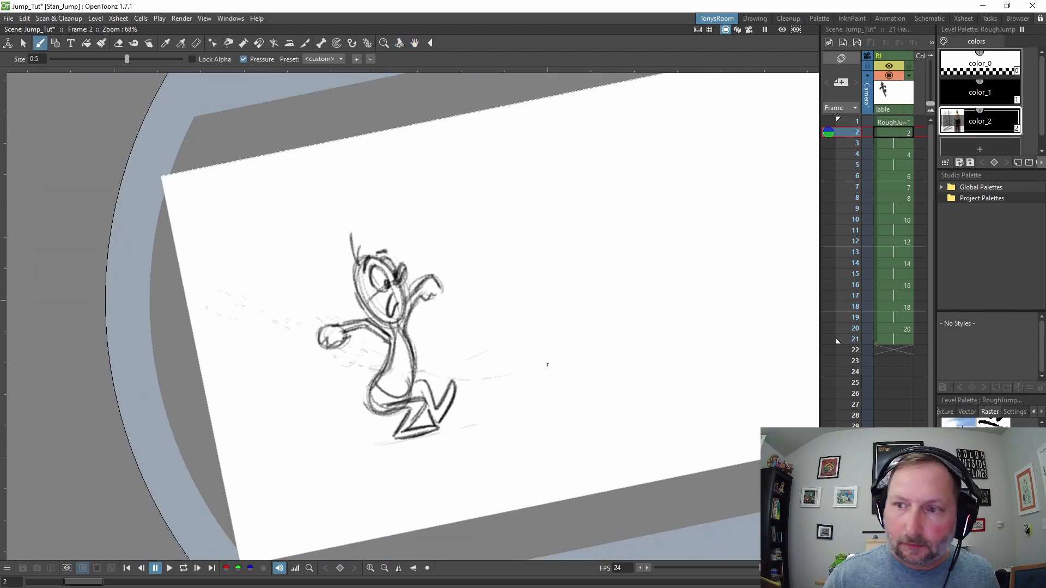
left_click(829, 155)
key("period")
key("period")
key("comma")
Step: Sketch the hips, lower torso and both legs of the inbetween on frame 3, cleaning up overlapping lines with the Eraser
mouse_move(430, 346)
left_mouse_down()
mouse_move(421, 403)
mouse_move(399, 436)
left_mouse_up()
key("period")
key("comma")
left_click(118, 43)
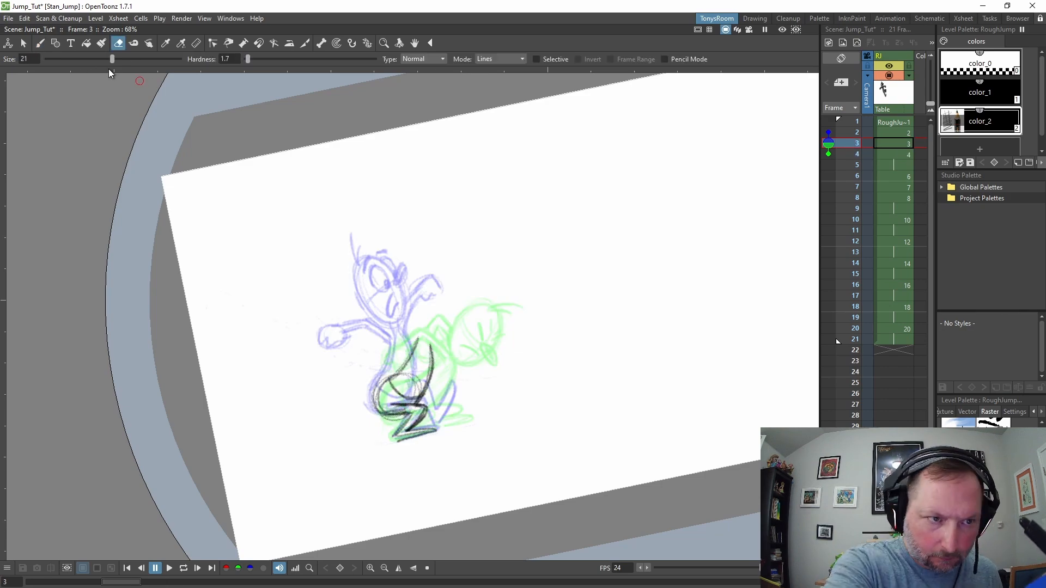
left_click(39, 43)
left_click_drag(418, 399, 467, 418)
left_click(118, 43)
left_click(40, 43)
Step: Sketch the back, fist and upper body of the inbetween on frame 3 between the standing and crouching poses
key("comma")
key("period")
left_click_drag(416, 347, 390, 380)
left_click_drag(376, 340, 385, 348)
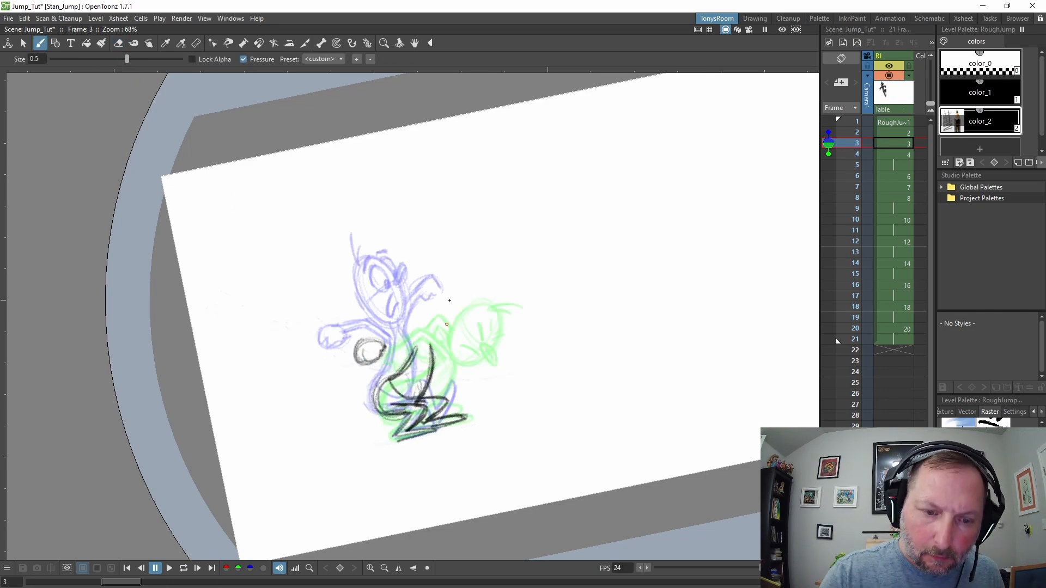
mouse_move(414, 261)
left_mouse_down()
mouse_move(430, 297)
mouse_move(419, 343)
left_mouse_up()
left_click_drag(433, 307, 455, 335)
left_click_drag(370, 326, 420, 354)
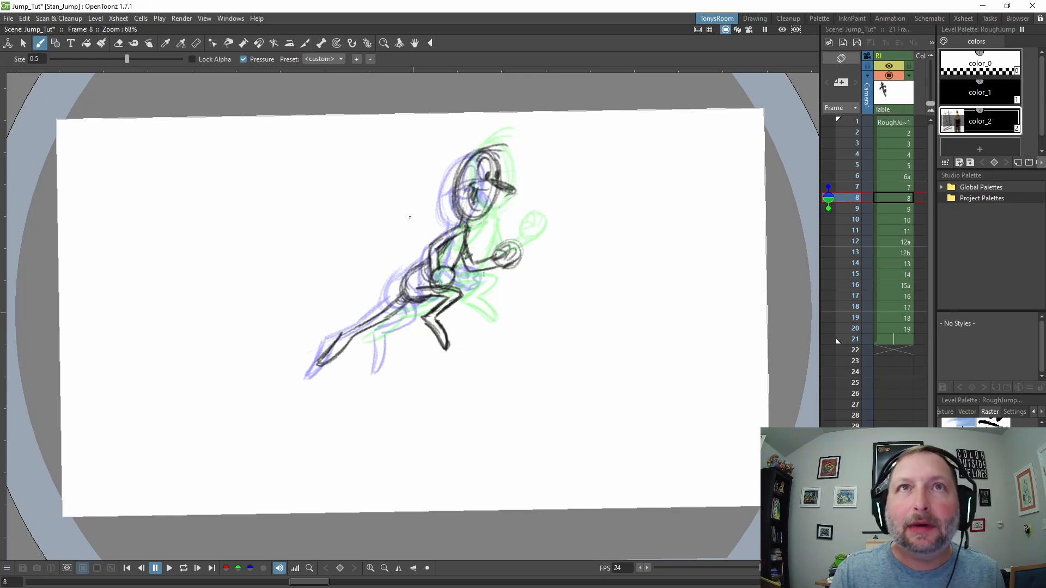
Step: Autorenumber all drawings in the RoughJump column, and check the letter-suffixed drawings on frames 6, 12 and 15
left_click(874, 143)
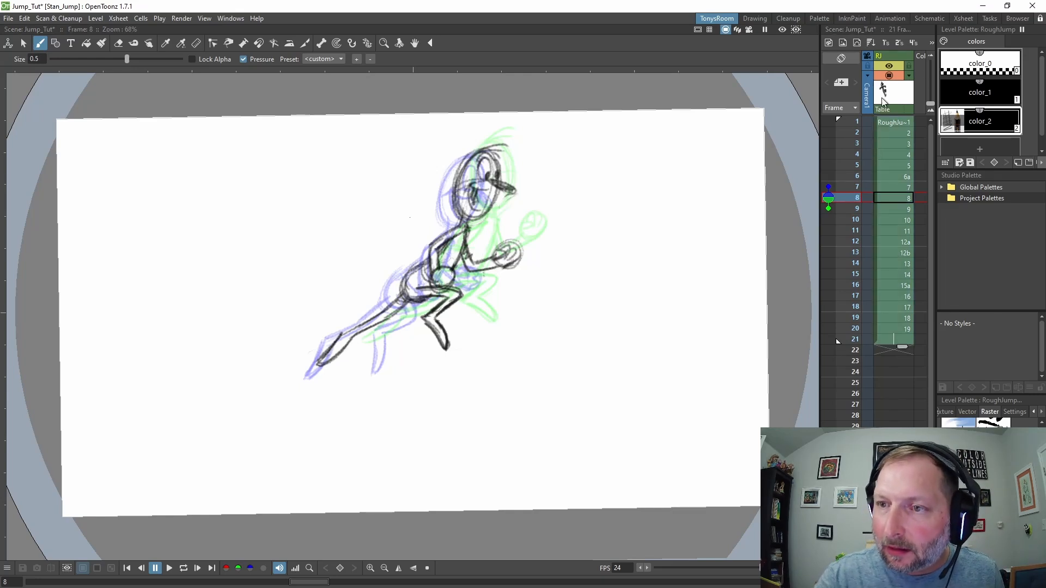
left_click(870, 43)
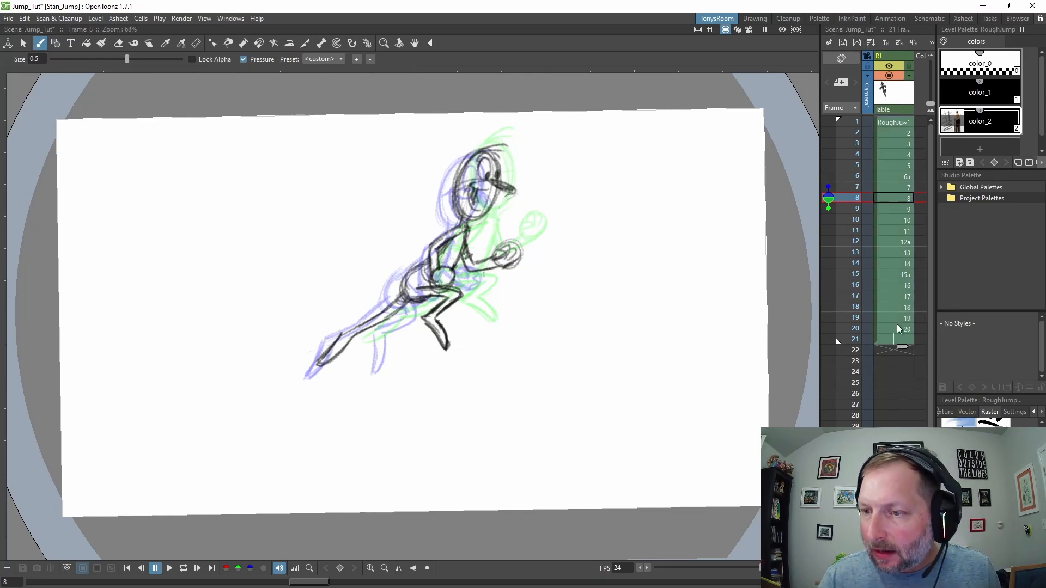
left_click(908, 176)
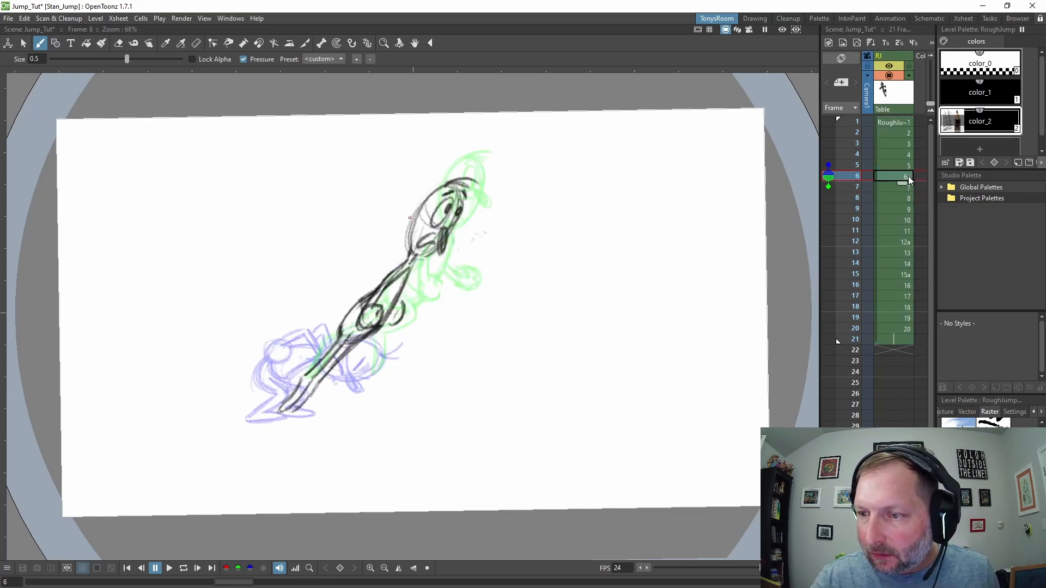
left_click(908, 240)
left_click(907, 275)
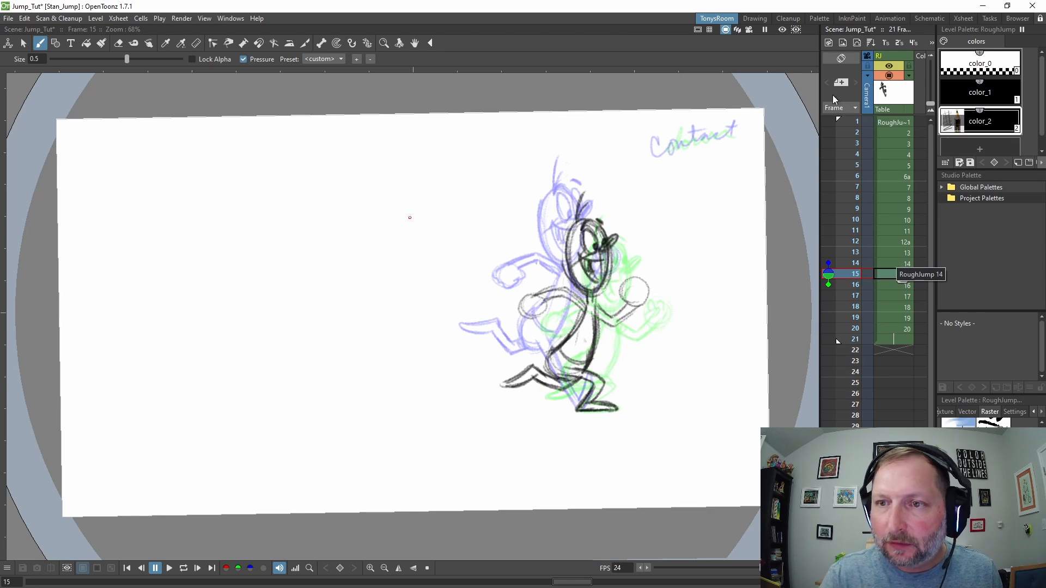
Step: In the Drawing room's level strip, compare drawings 0006 and 0006a, and cut the unused drawing 0006 from the RoughJump level
left_click(755, 18)
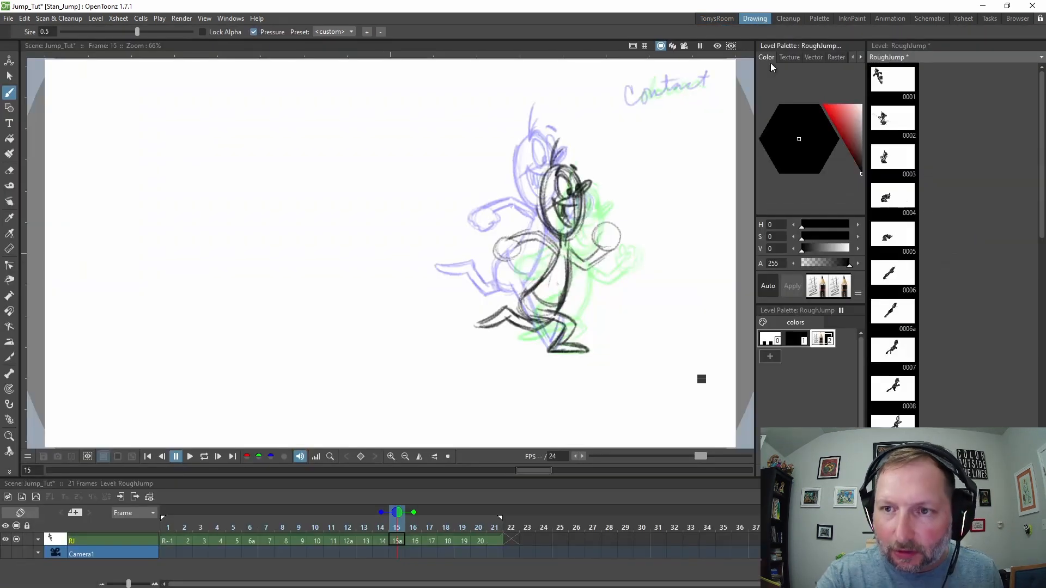
scroll(910, 248, "down", 5)
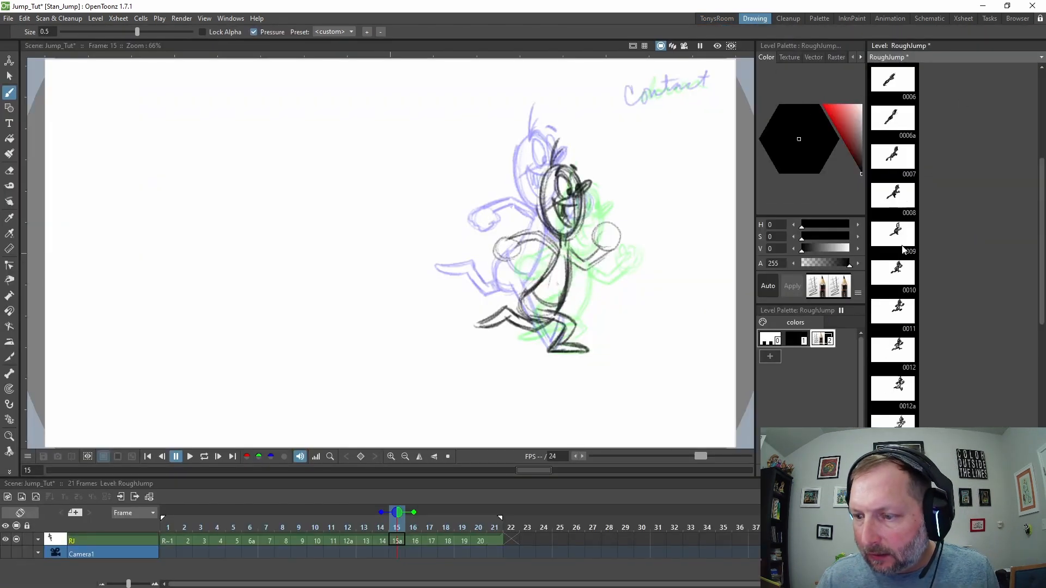
scroll(911, 272, "up", 5)
scroll(901, 234, "down", 5)
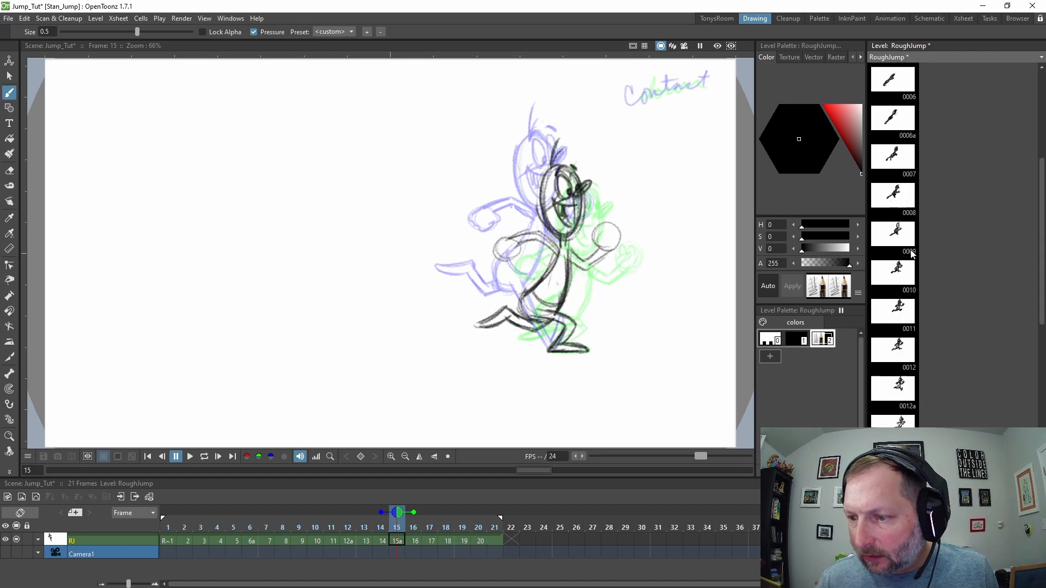
scroll(904, 283, "up", 5)
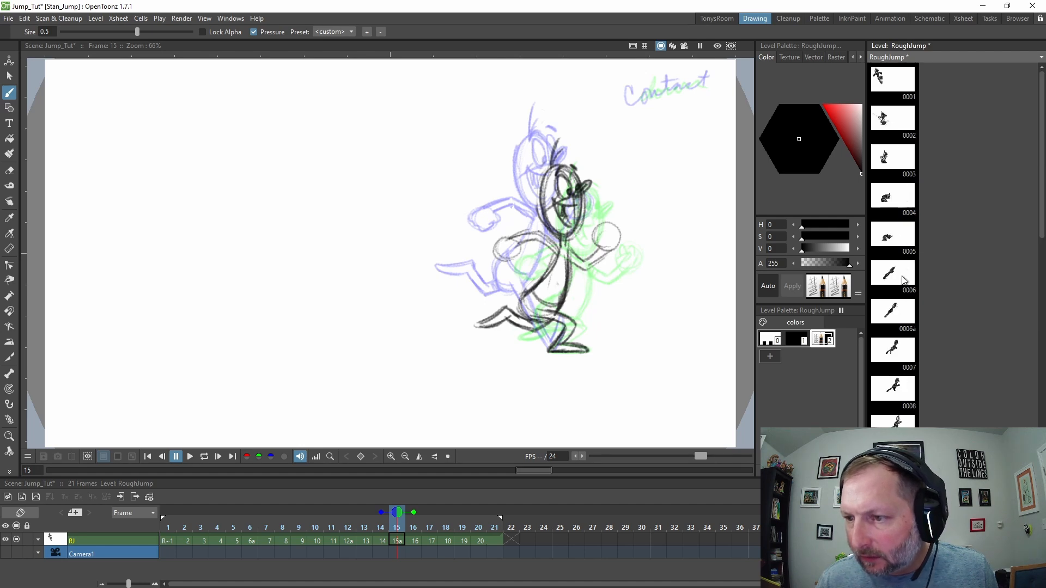
left_click(907, 317)
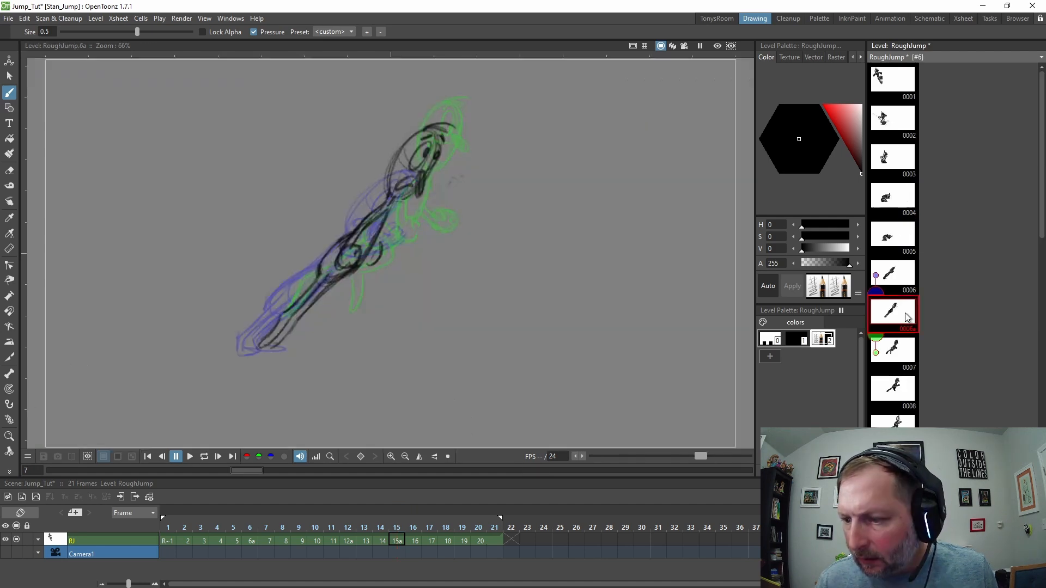
left_click(900, 275)
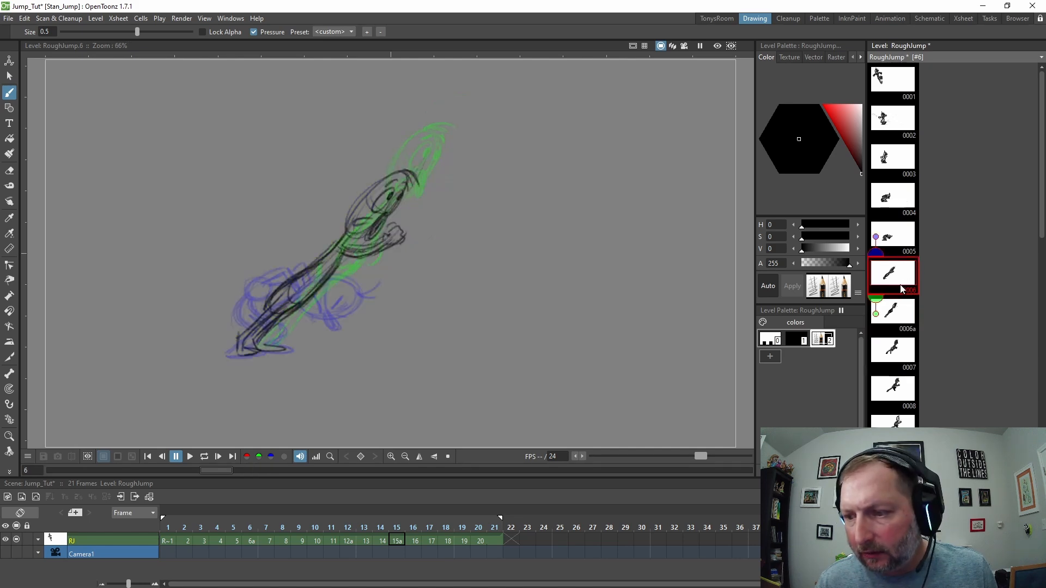
right_click(898, 281)
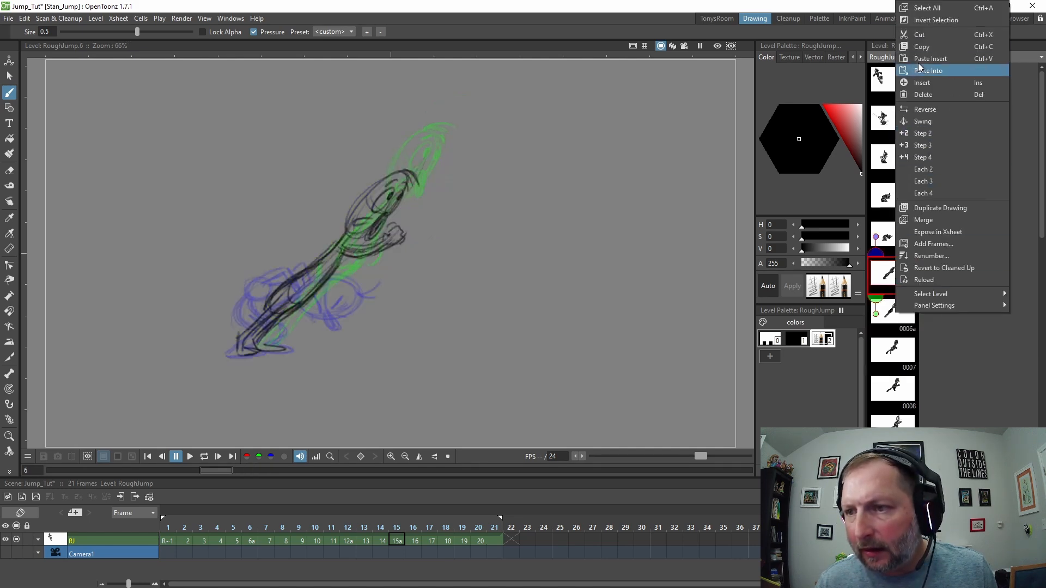
left_click(926, 34)
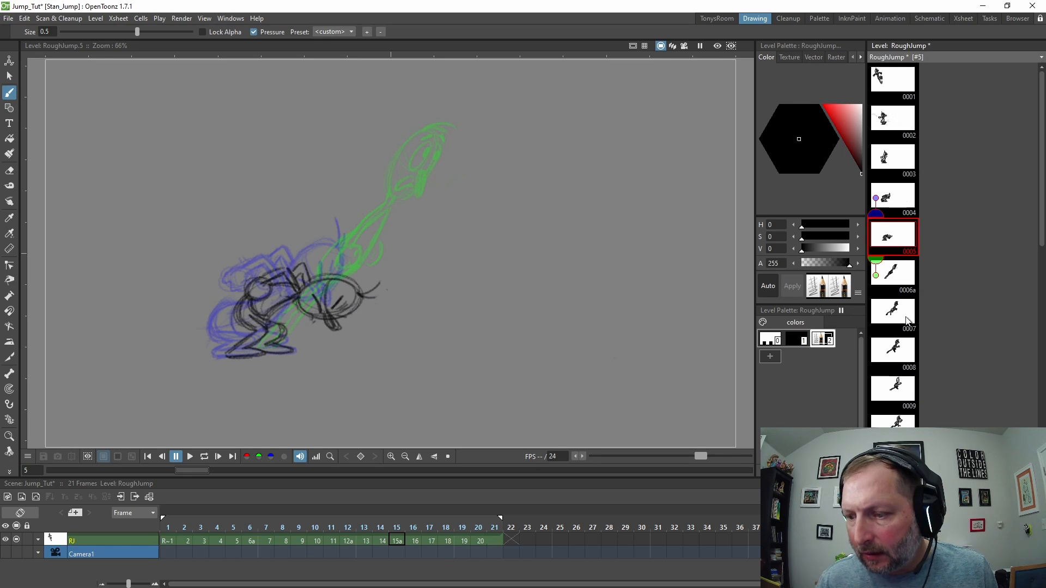
Step: Compare drawings 0015 and 0015a in the level strip, and cut the leftover crouching drawing 0015 from the level
scroll(904, 316, "down", 6)
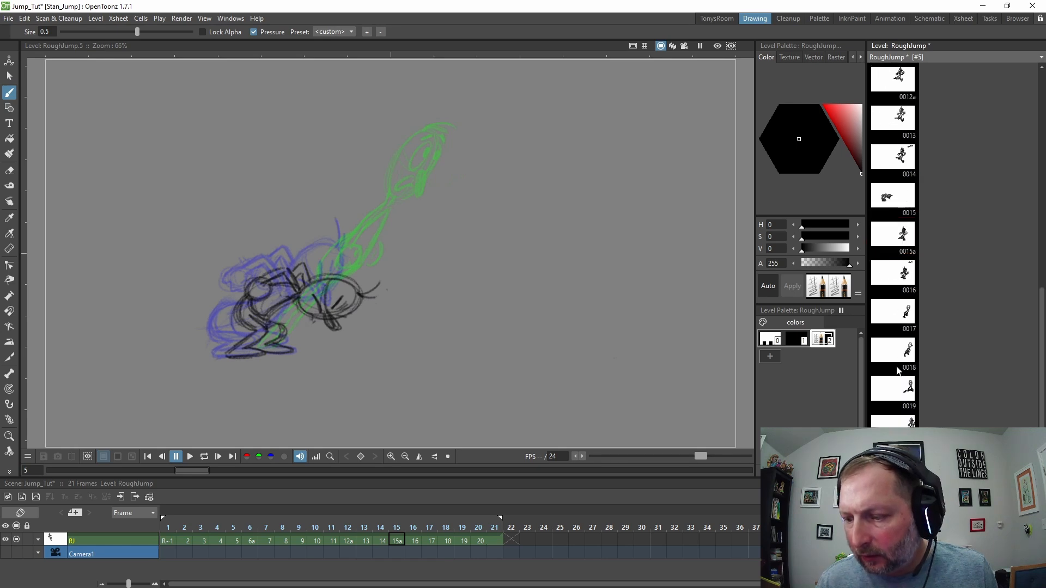
left_click(903, 237)
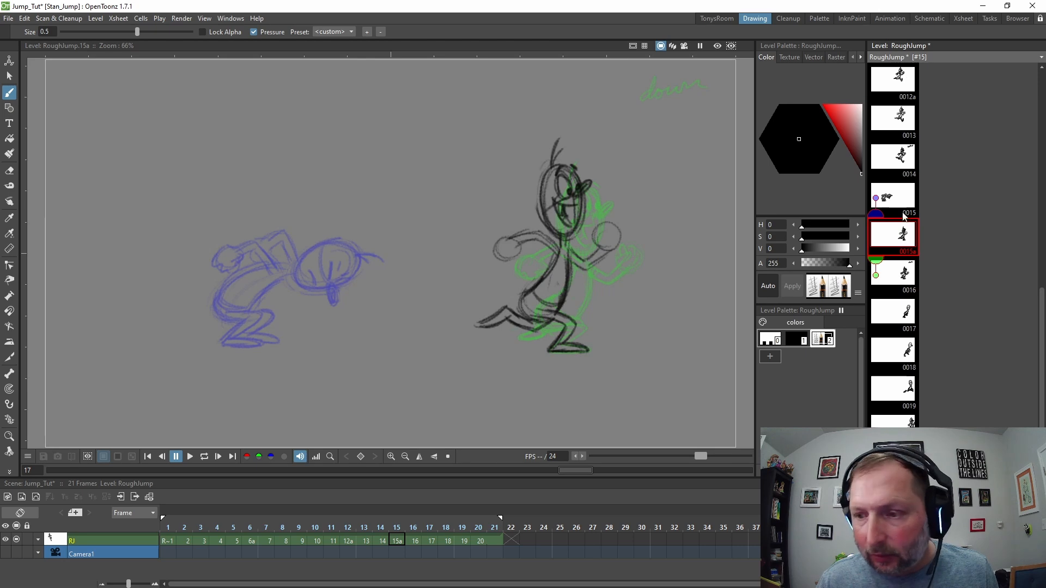
left_click(903, 203)
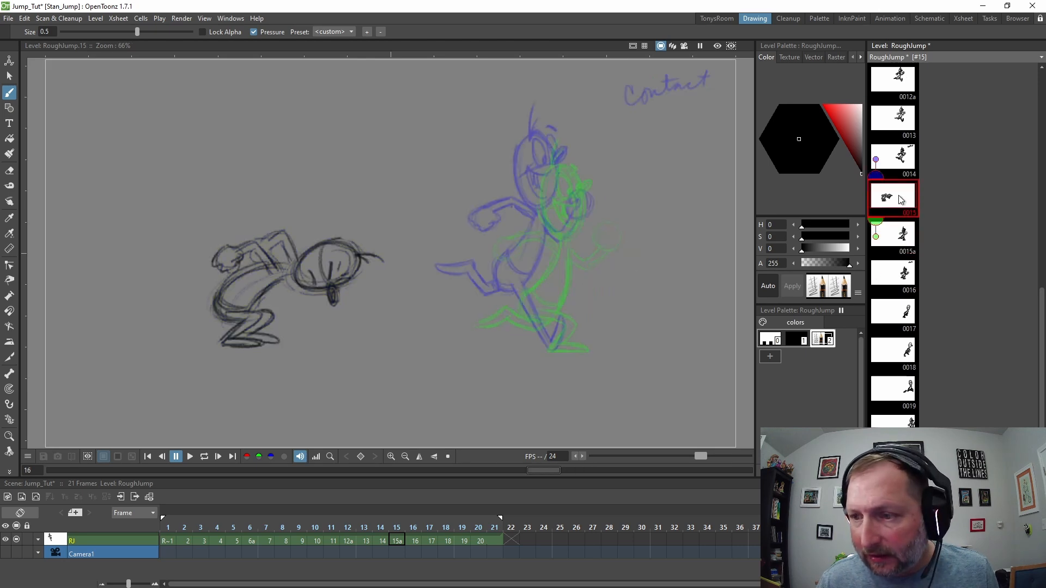
right_click(888, 198)
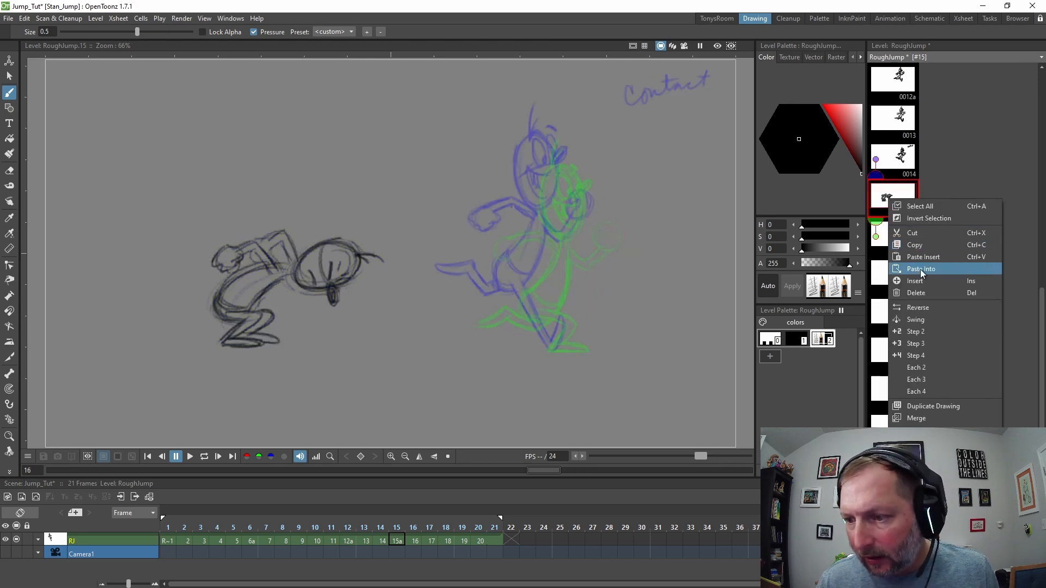
left_click(914, 235)
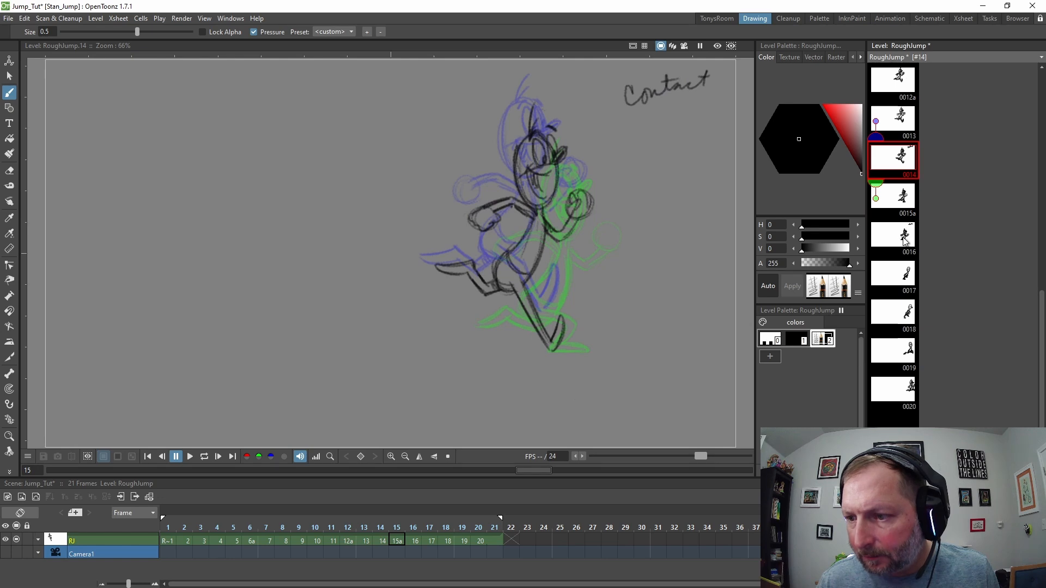
Step: Return to the custom animation room and autorenumber the whole RoughJump column to clear the suffixes on drawings 6a and 15a
scroll(904, 240, "up", 5)
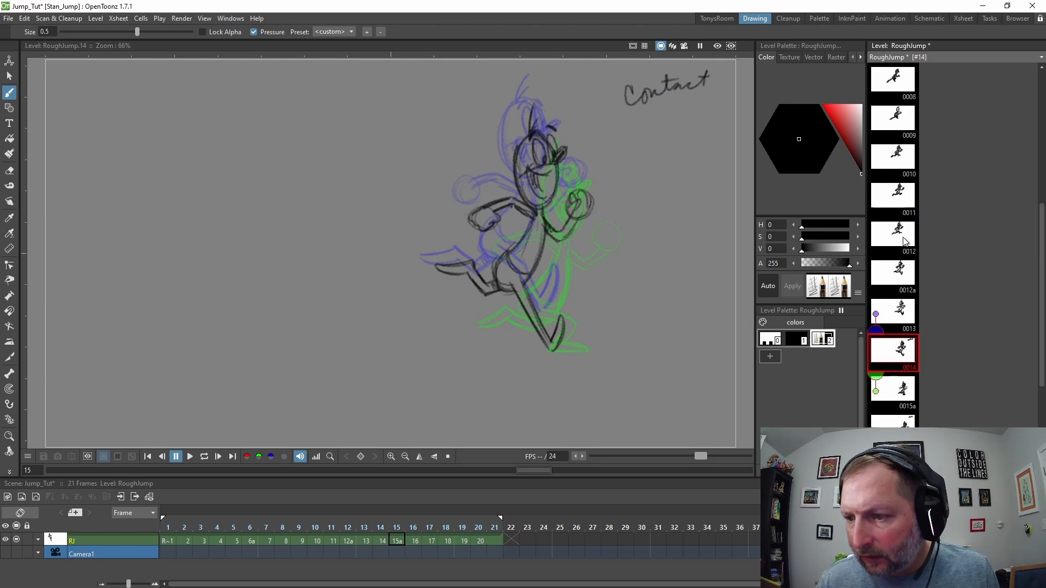
scroll(903, 240, "up", 7)
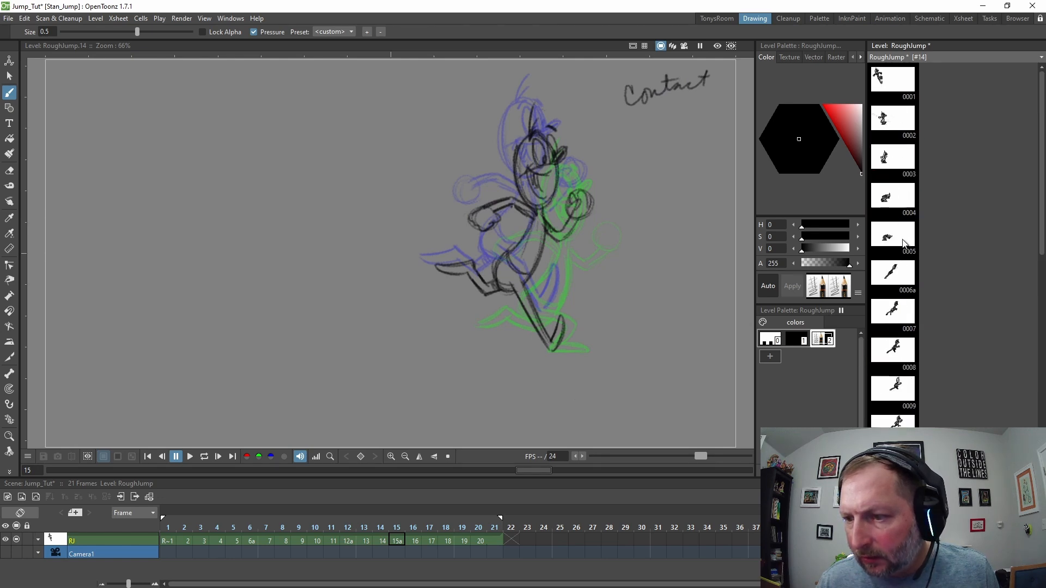
left_click(716, 20)
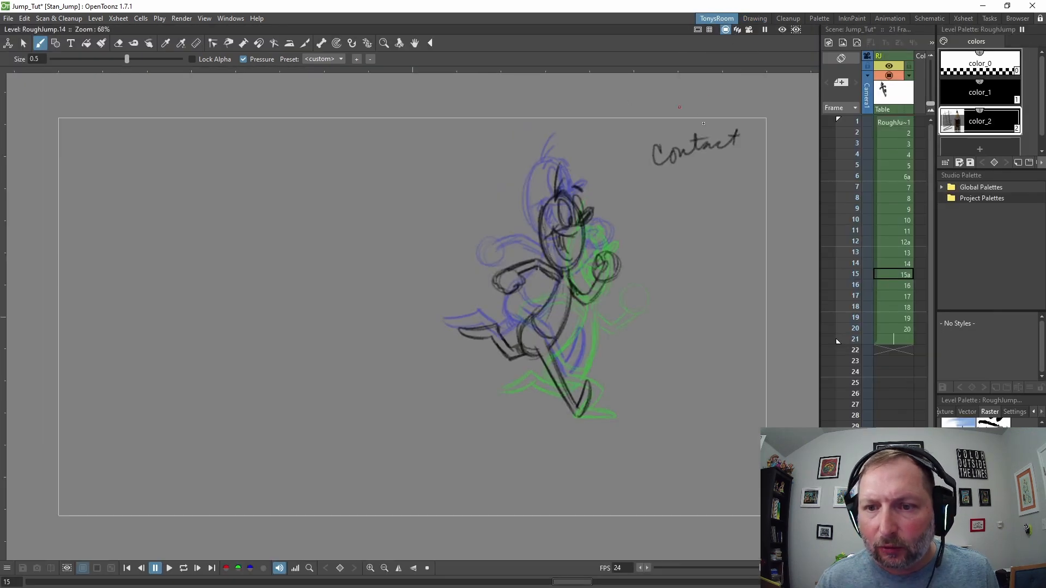
left_click(876, 187)
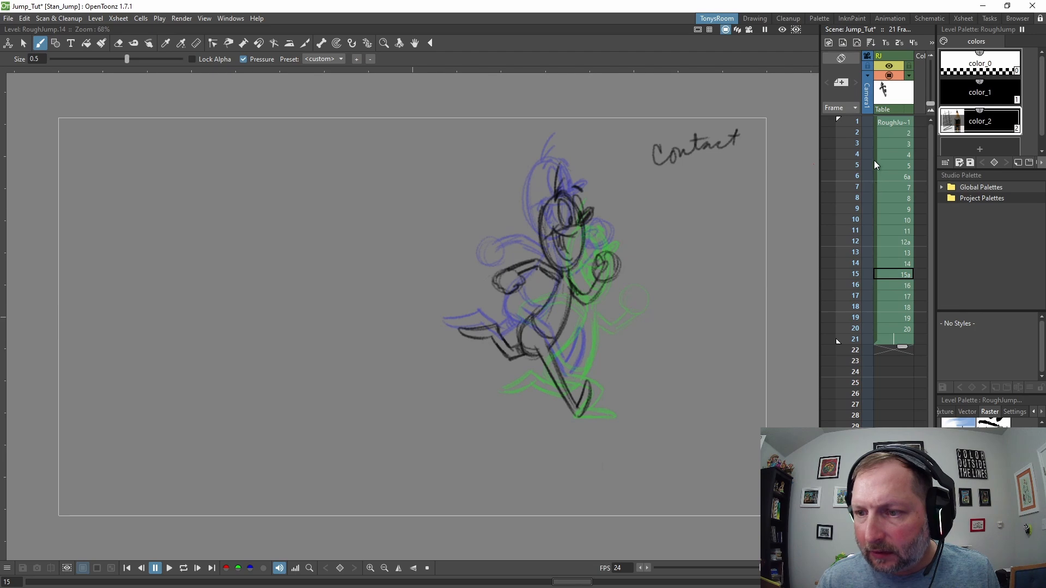
right_click(876, 178)
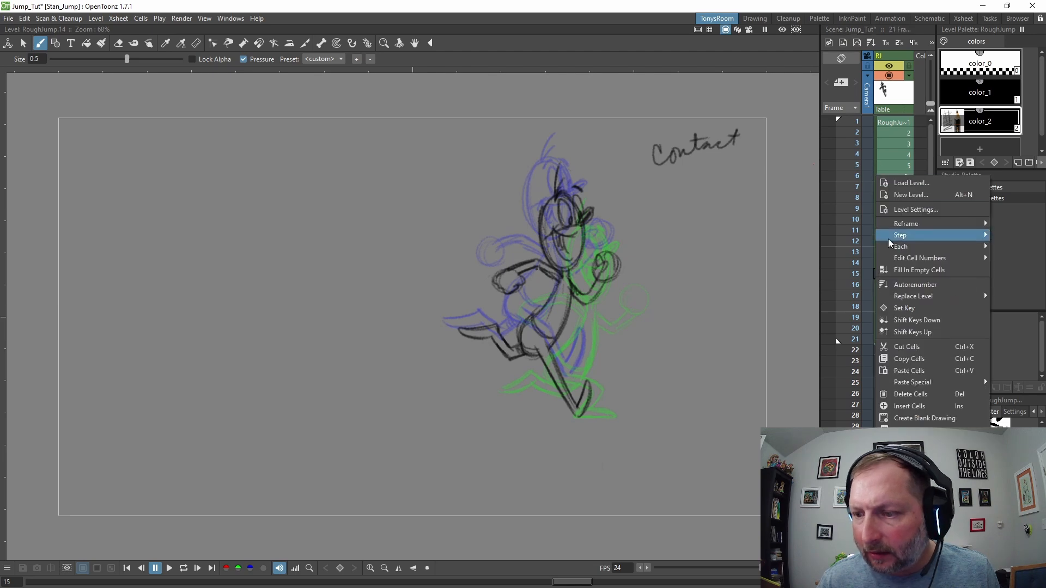
left_click(909, 289)
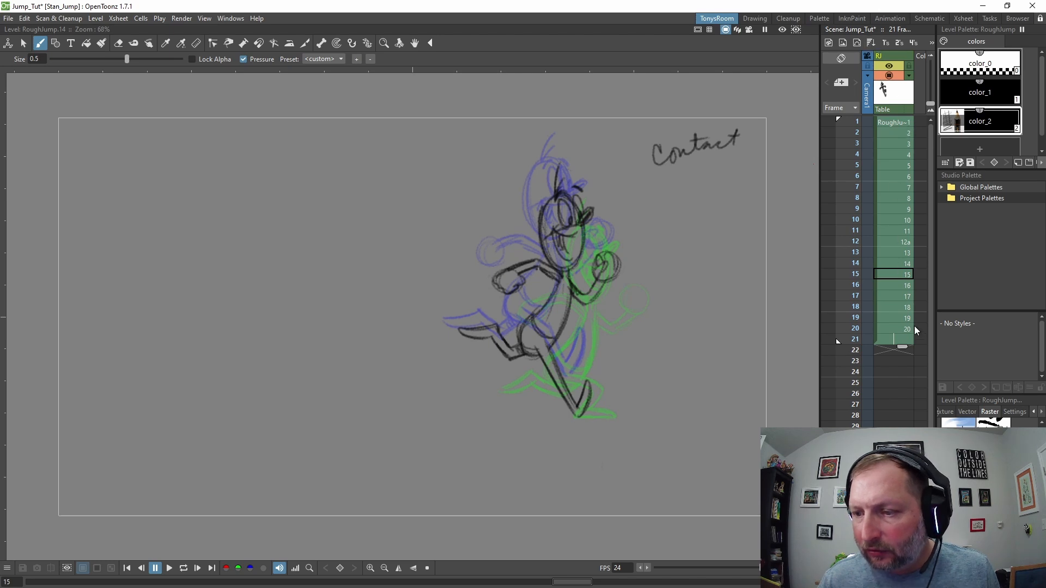
Step: Go to frame 12, return to the Drawing room's level strip, and cut the unused drawing 0012 that precedes 0012a
left_click(895, 241)
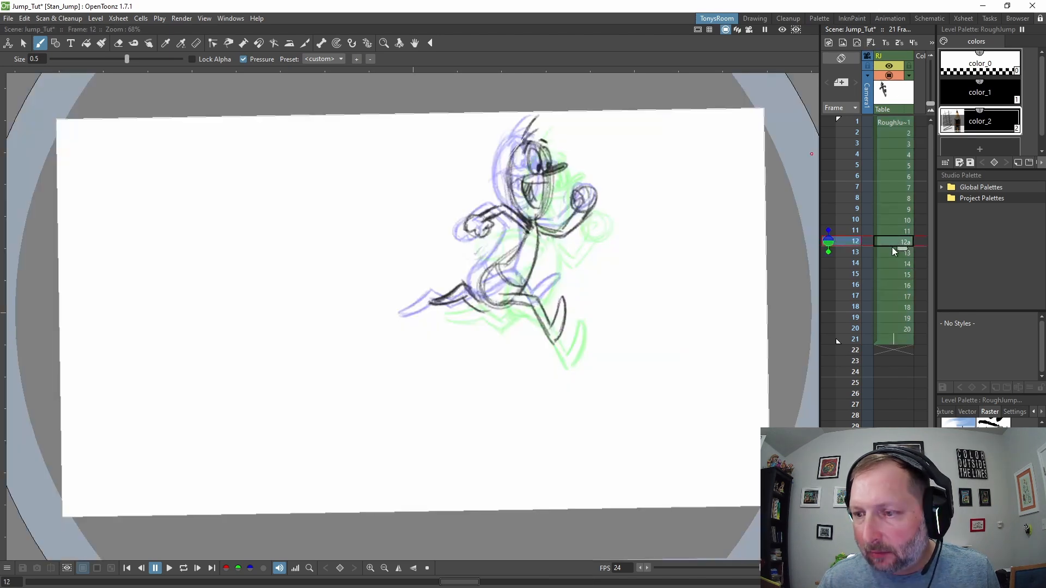
left_click(754, 18)
scroll(893, 292, "down", 8)
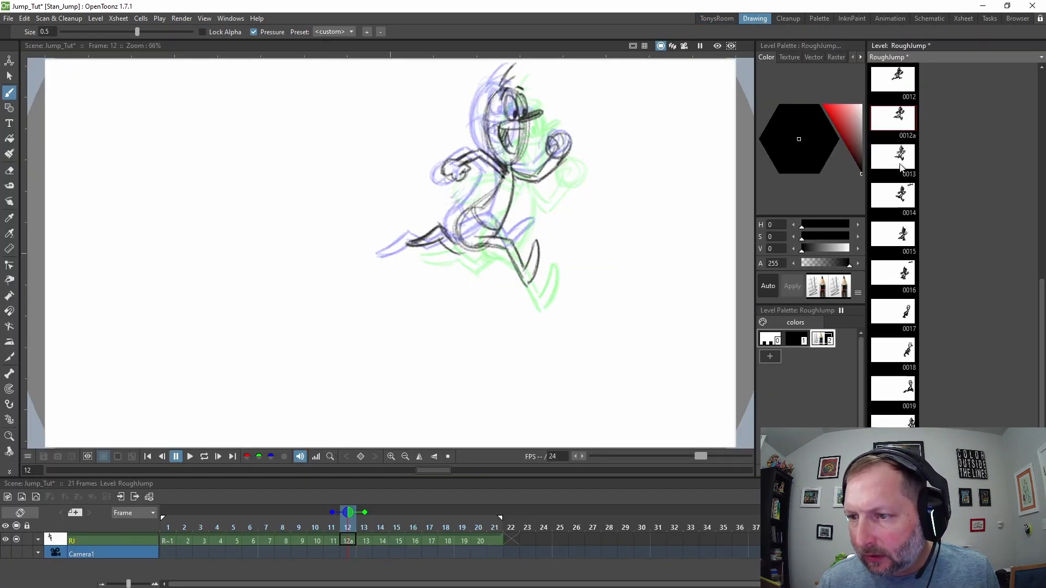
scroll(906, 128, "up", 5)
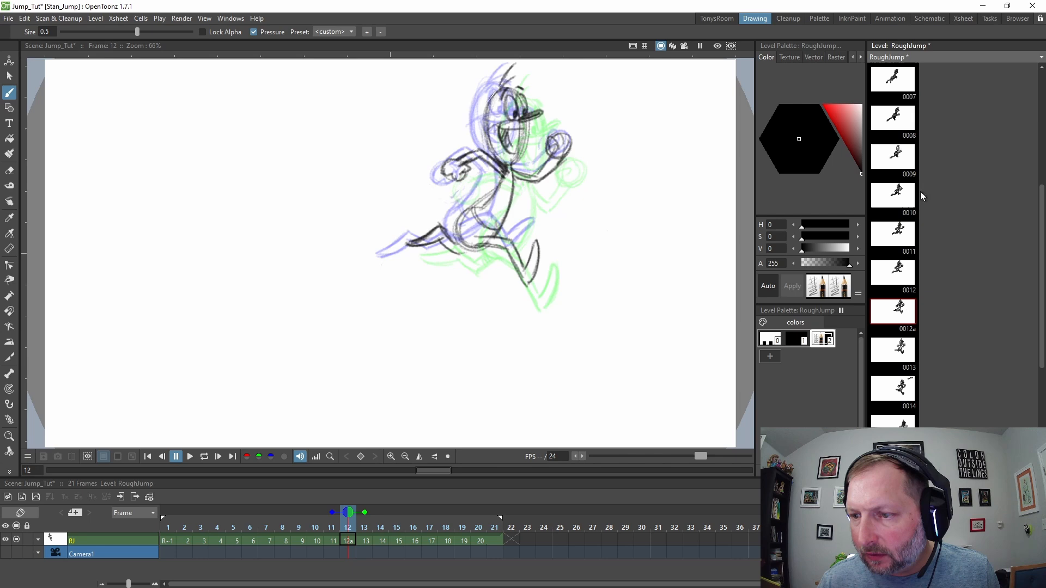
left_click(903, 322)
left_click(892, 276)
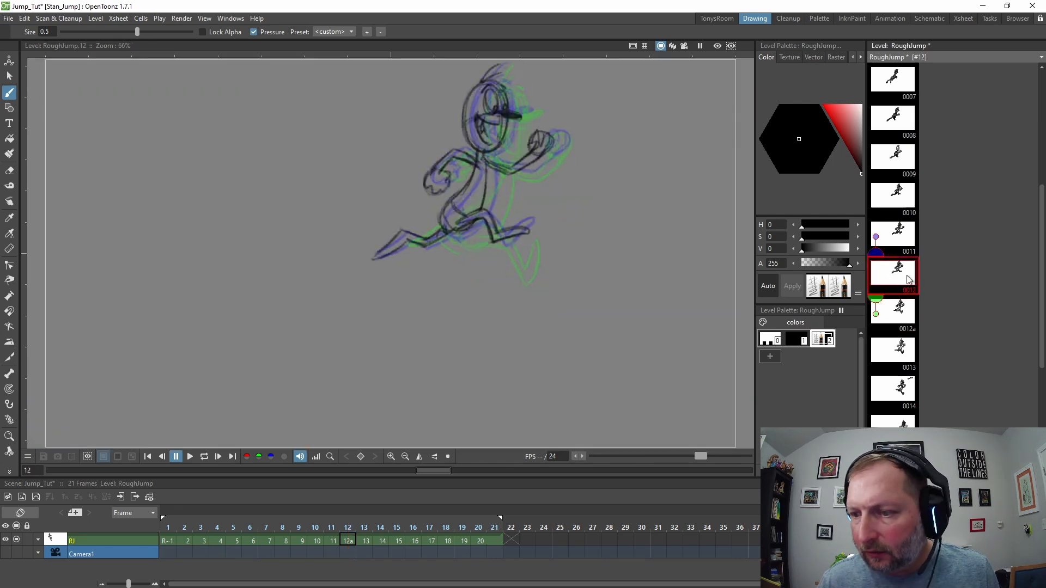
right_click(893, 283)
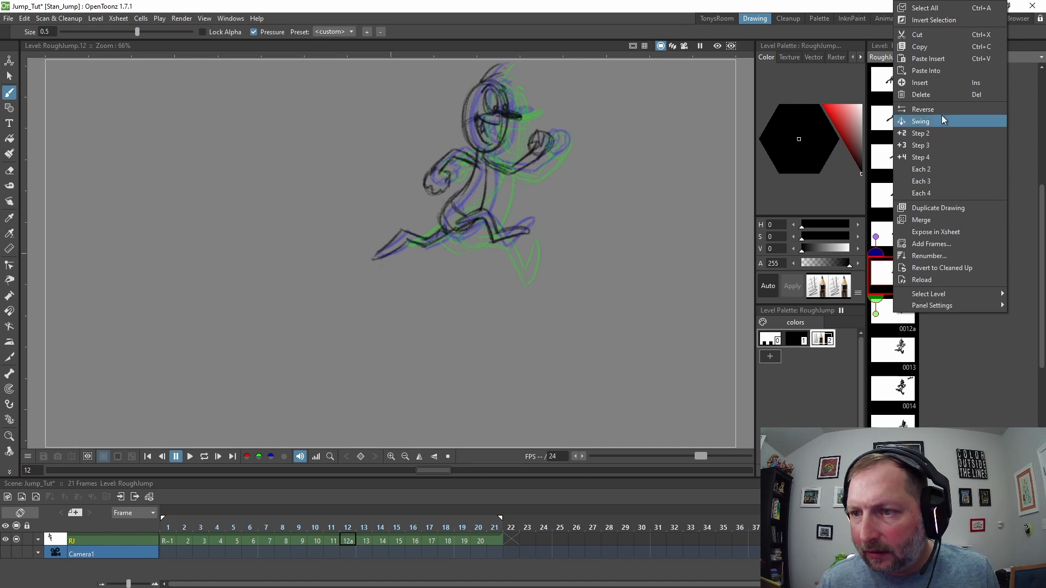
left_click(930, 37)
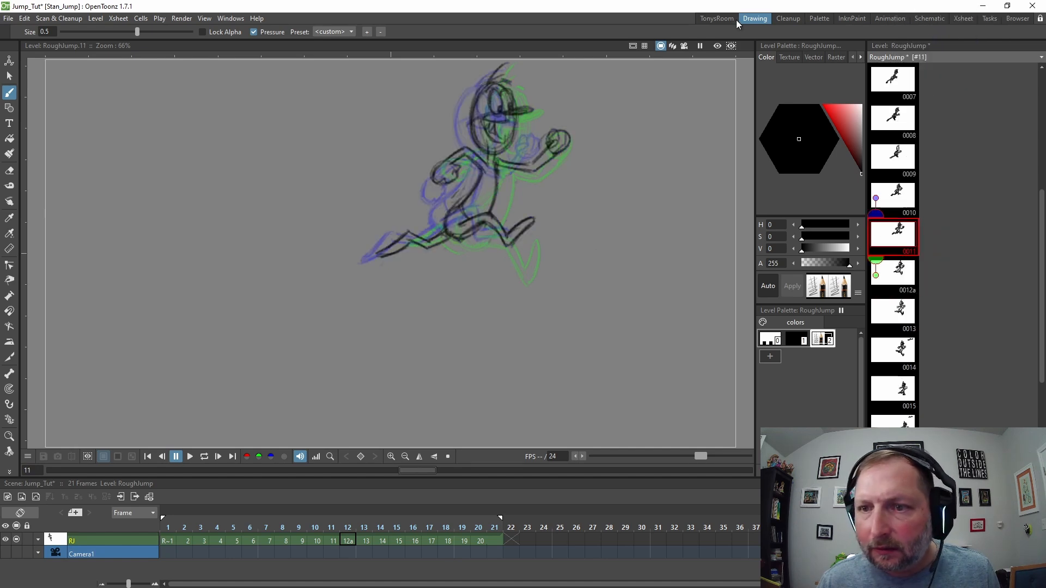
Step: Back in the custom animation room, autorenumber the RoughJump column to turn drawing 12a into 12
left_click(716, 18)
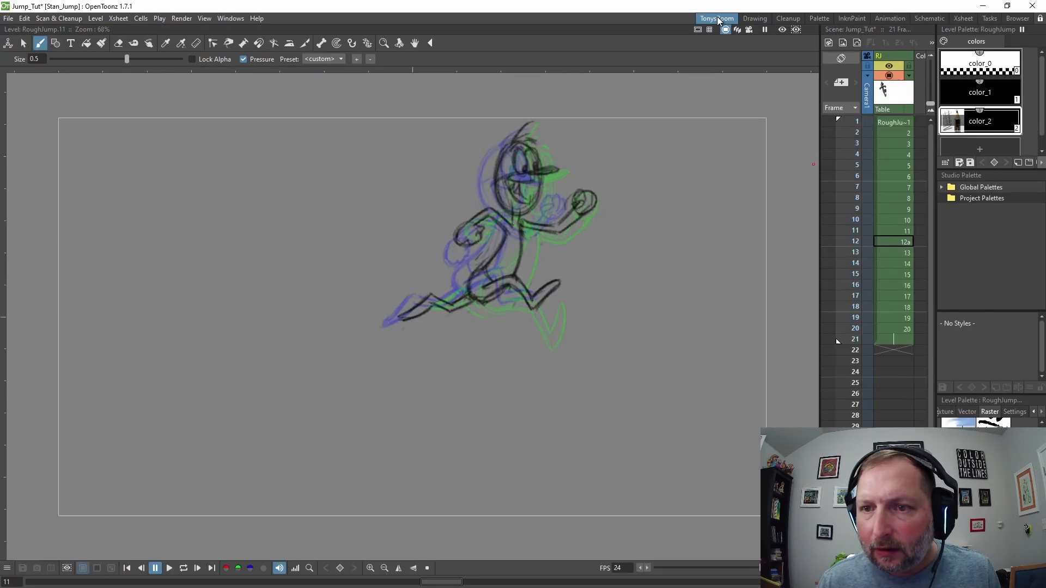
right_click(875, 164)
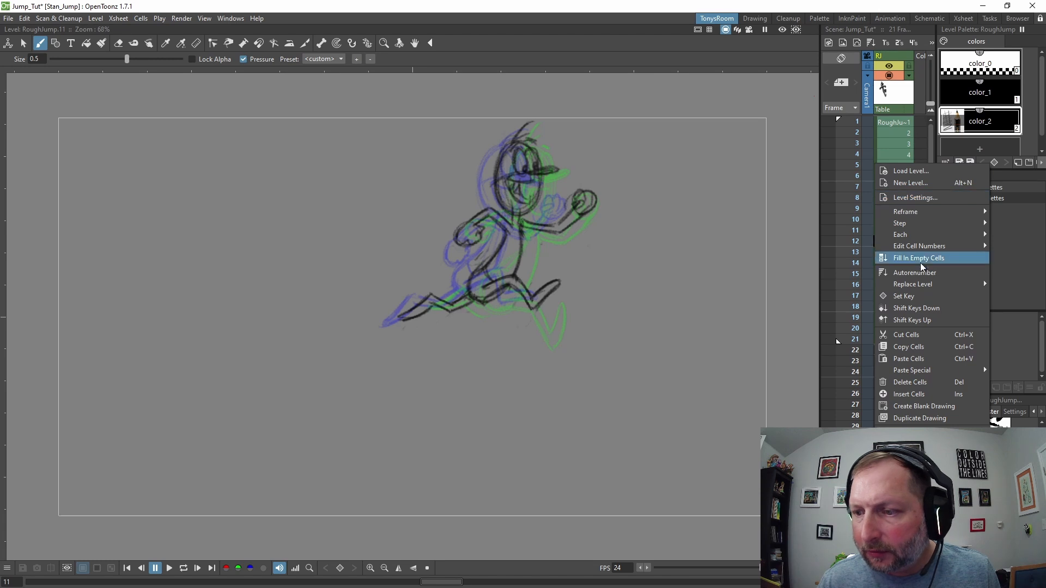
left_click(918, 277)
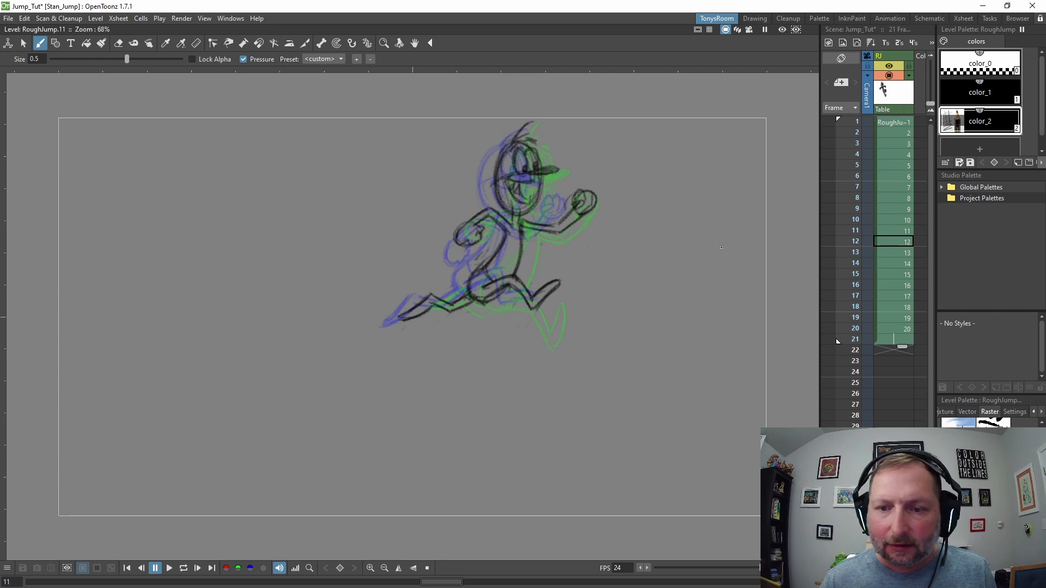
Step: Switch to the Selection tool, return from the level view to the scene at frame 13, and play the jump in a loop
left_click(23, 43)
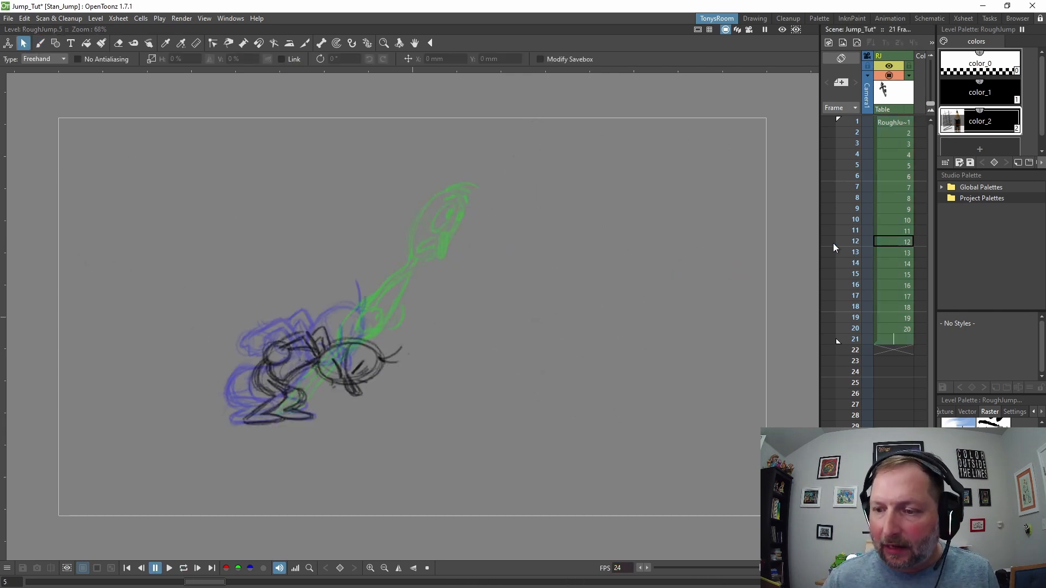
left_click(891, 256)
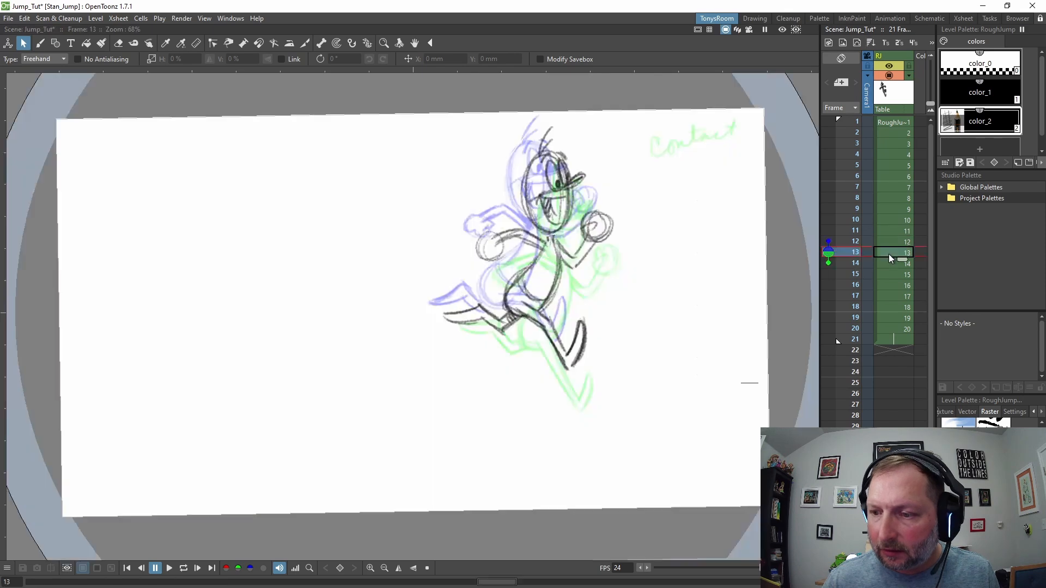
key("l")
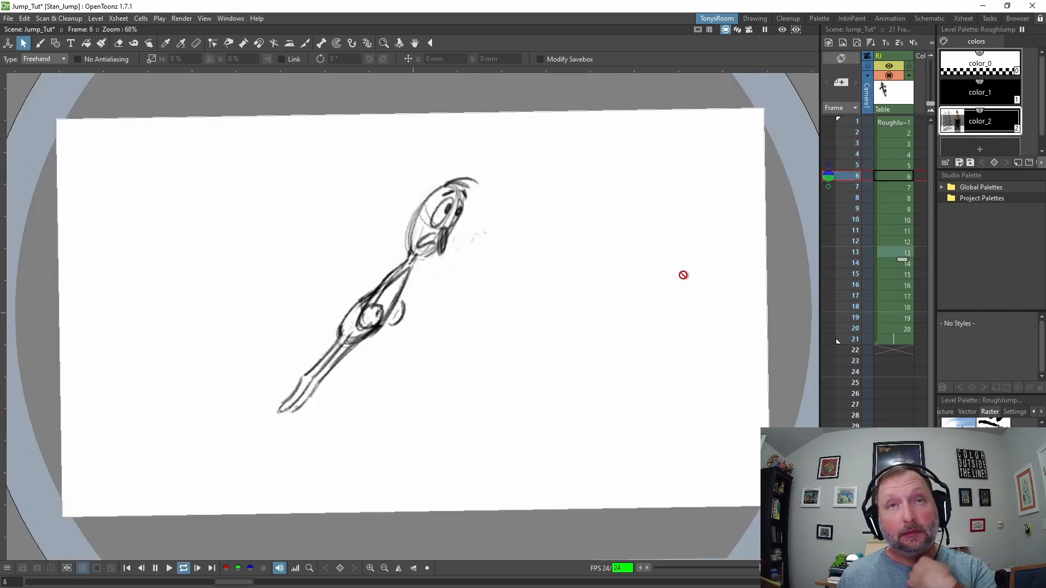
Step: Stop the playback and step through the mid-jump drawings around frames 5 to 9 to examine the motion
key("a")
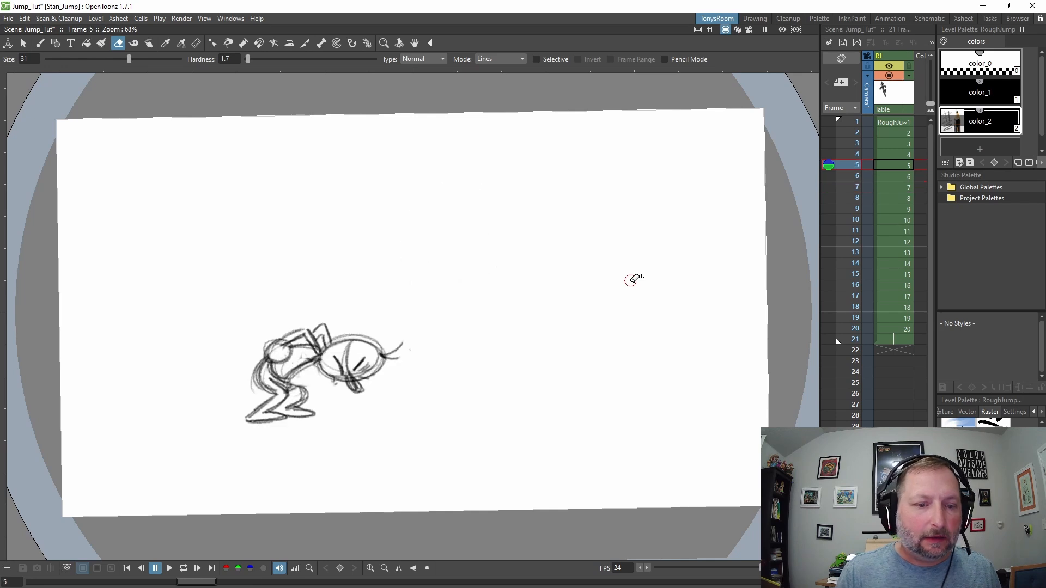
key("l")
key("period")
key("period")
key("period")
key("period")
key("period")
key("period")
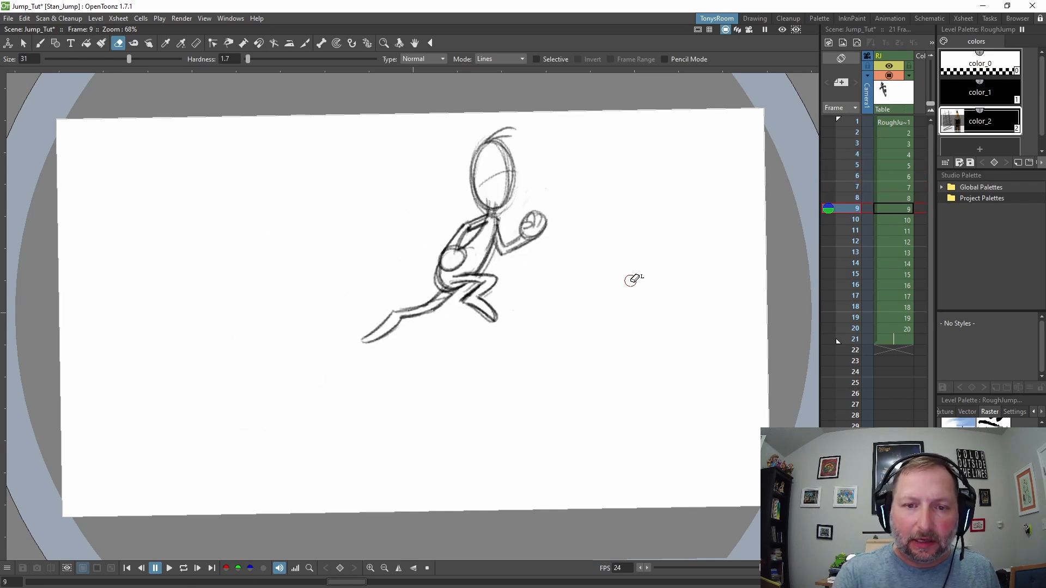
key("b")
key("comma")
key("comma")
key("comma")
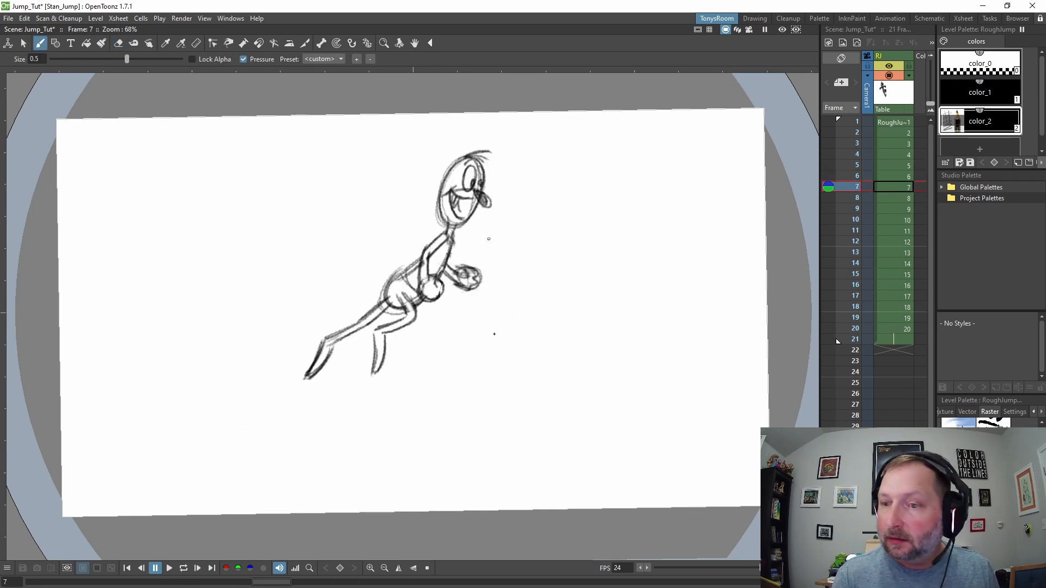
Step: Step forward to frame 12 and back again to examine the spacing between the airborne poses
key("period")
key("period")
key("period")
key("period")
key("period")
key("period")
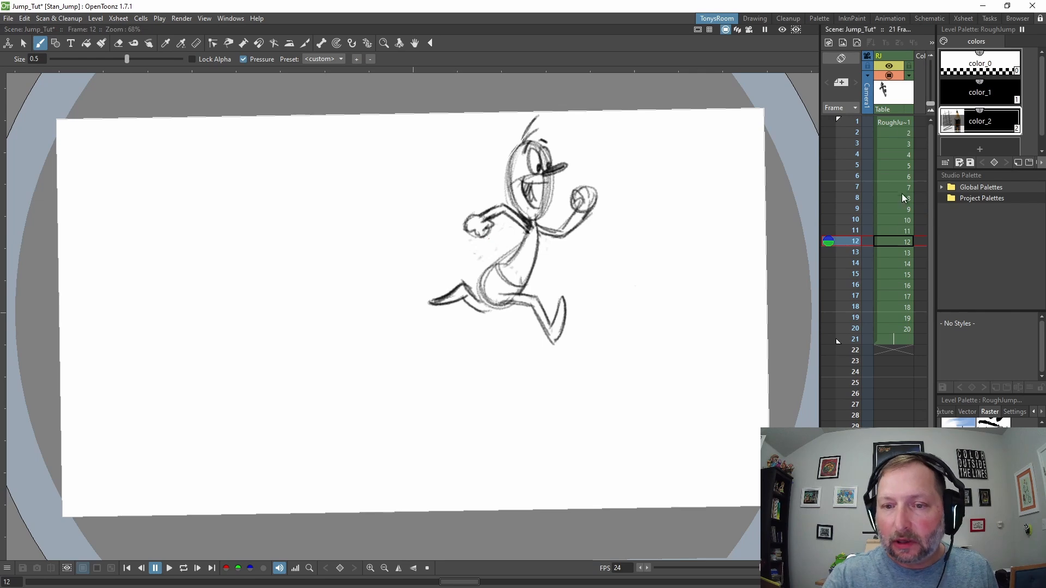
key("comma")
key("comma")
key("comma")
key("comma")
key("comma")
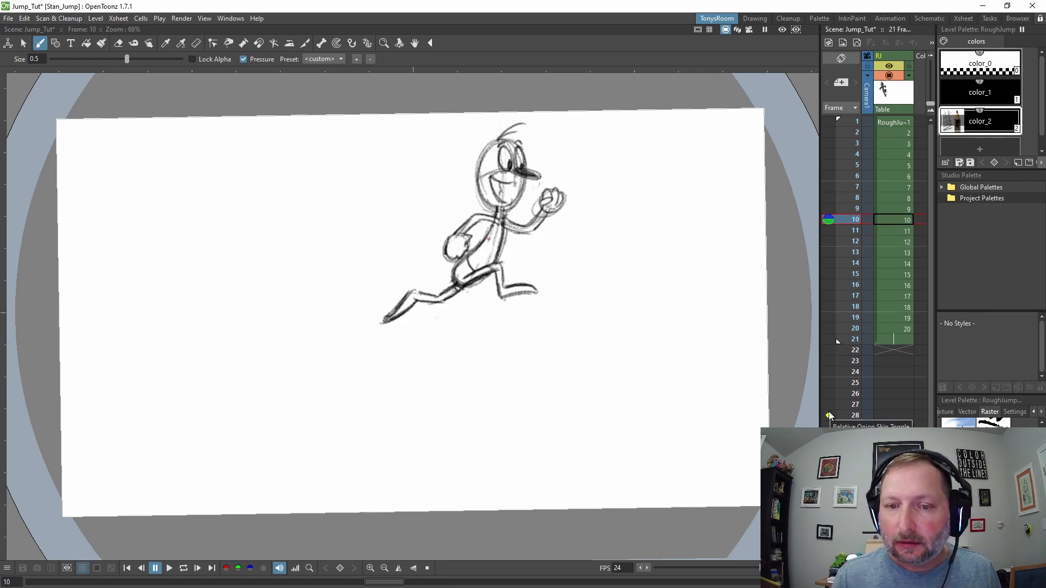
Step: Turn on onion skin for the following frame and compare the airborne drawings up to frame 12
key("comma")
key("comma")
key("comma")
key("comma")
key("comma")
key("comma")
key("comma")
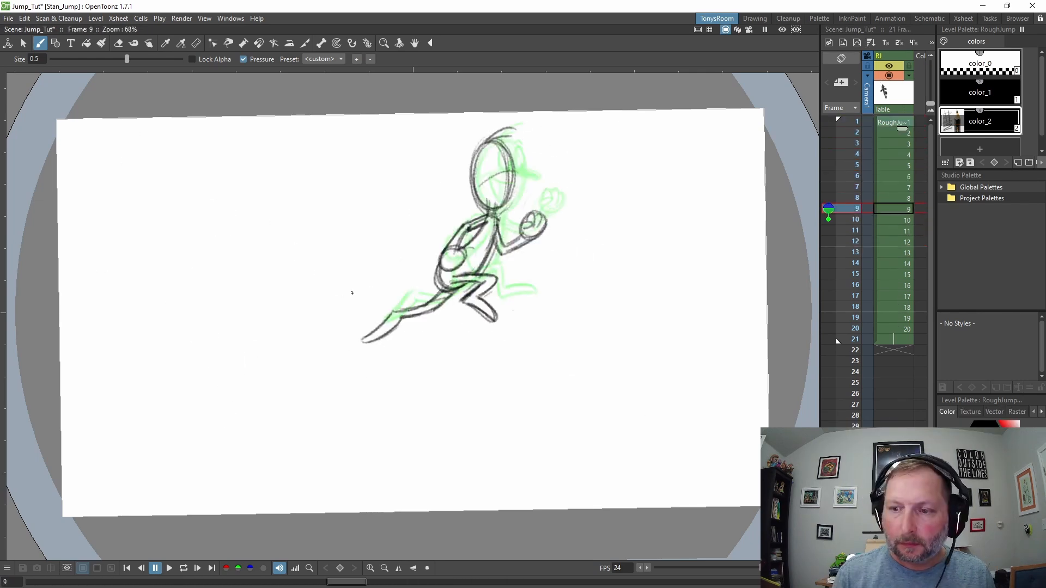
key("period")
key("period")
key("period")
key("comma")
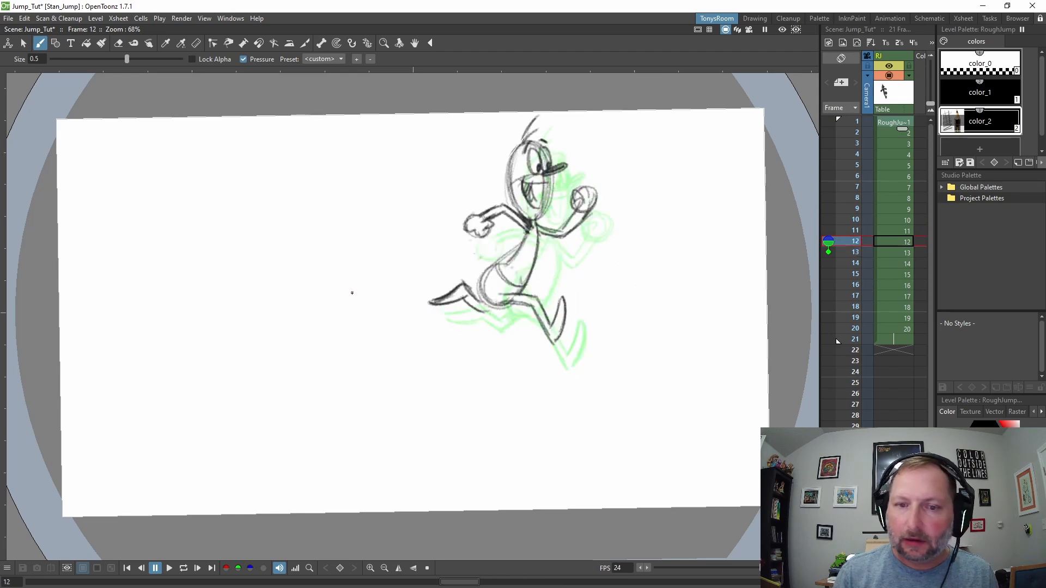
Step: Step back to frame 1 and compare the first landing drawing with its following frame under onion skin
key("comma")
key("comma")
key("comma")
key("comma")
key("comma")
key("comma")
key("comma")
key("comma")
key("comma")
key("comma")
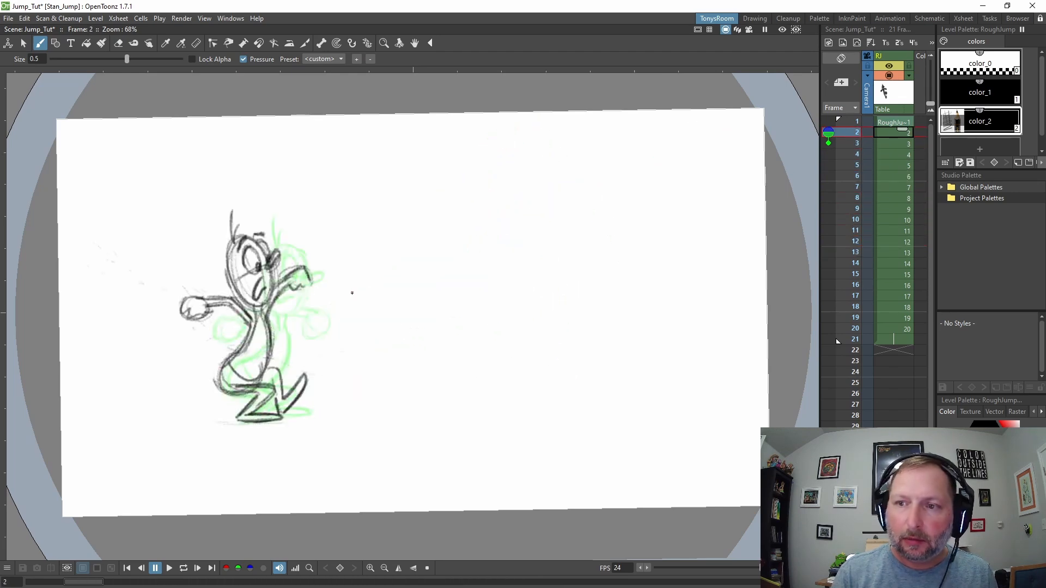
key("period")
key("comma")
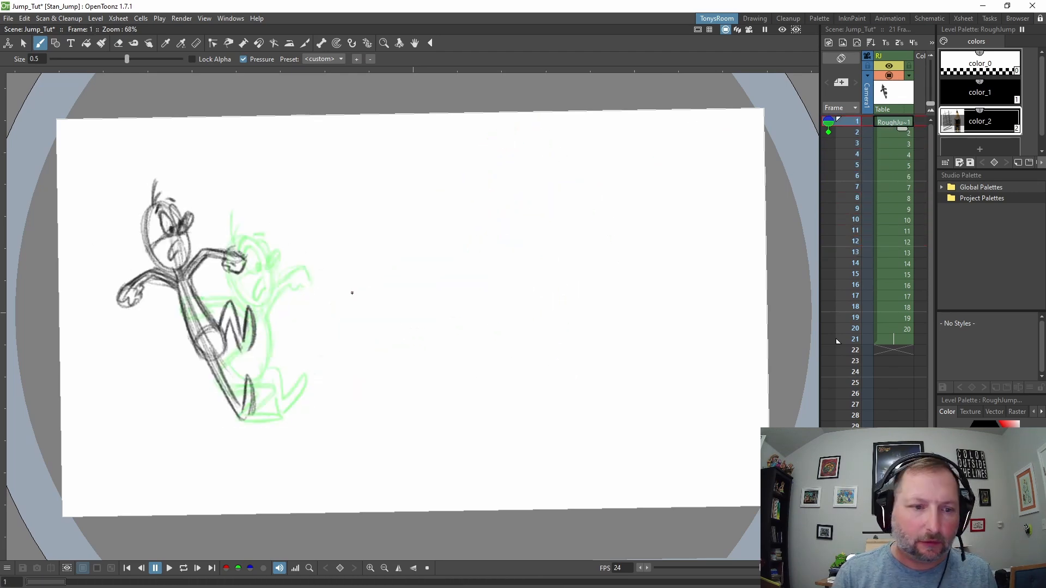
key("period")
key("comma")
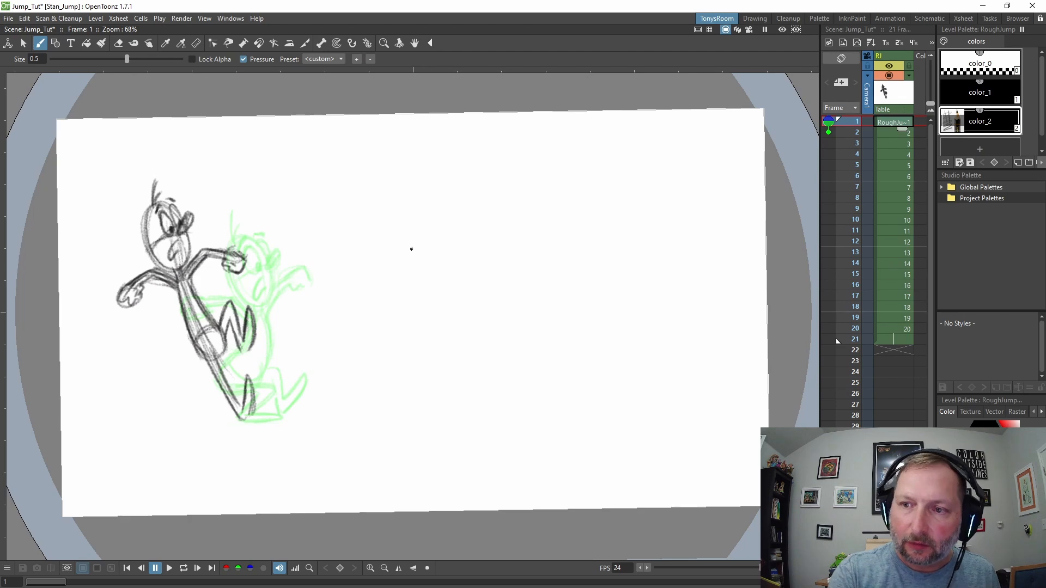
Step: Hold drawing 1 for an extra frame and make it a blank drawing 2, renumbering the column through 21
key("apostrophe")
key("period")
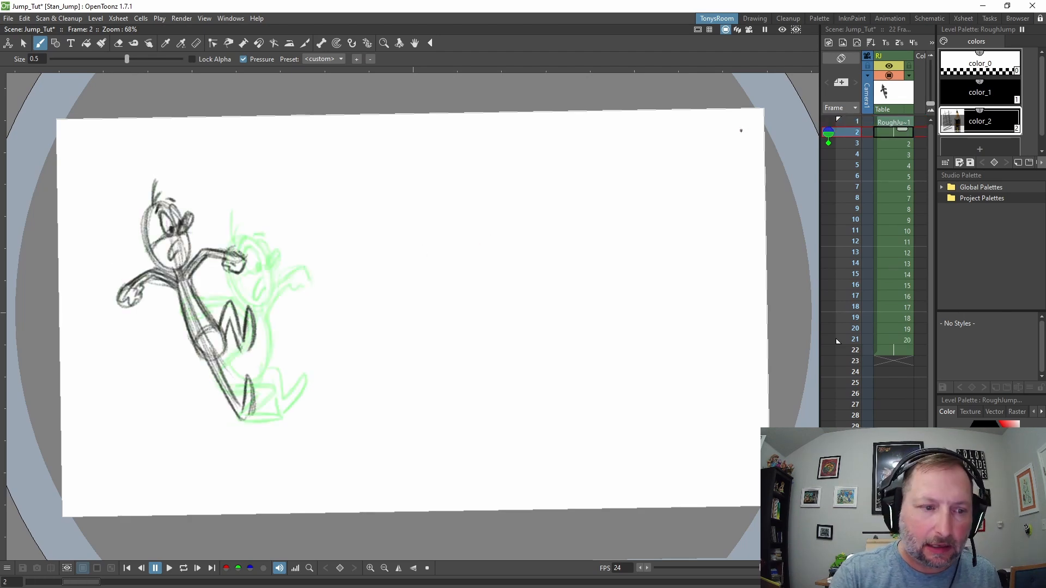
key("ctrl+z")
key("comma")
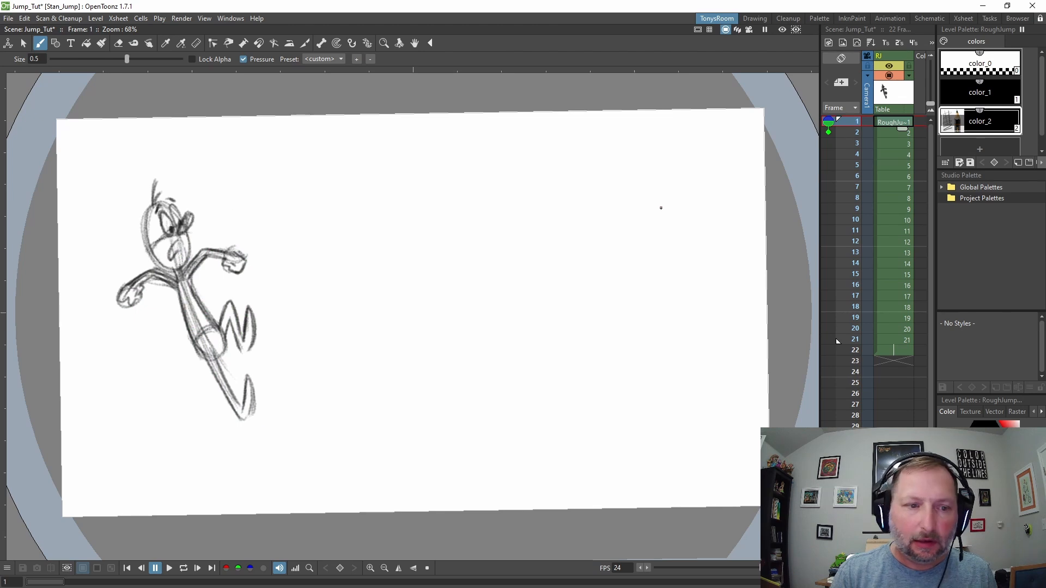
key("period")
key("comma")
Step: Select the whole character on frame 1 with a freehand selection, cut it and paste it into the blank drawing on frame 2
key("s")
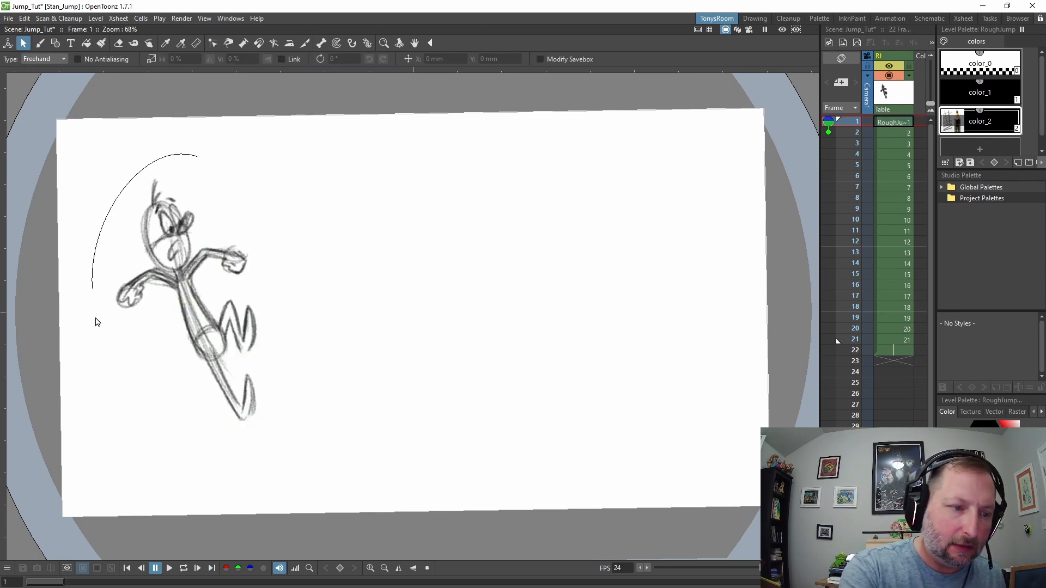
left_click_drag(96, 323, 235, 154)
left_click(25, 18)
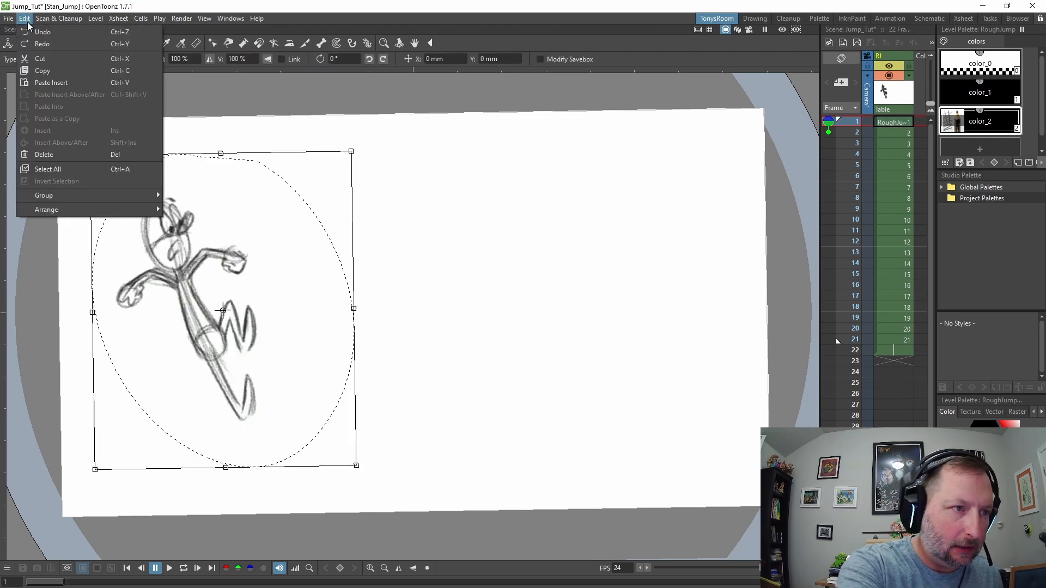
left_click(49, 60)
key("period")
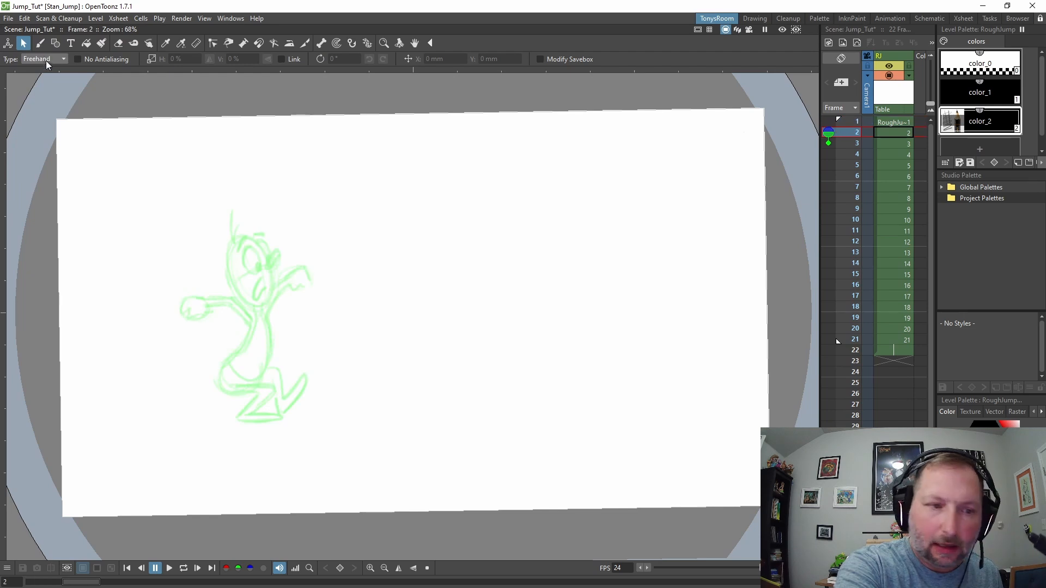
left_click(24, 18)
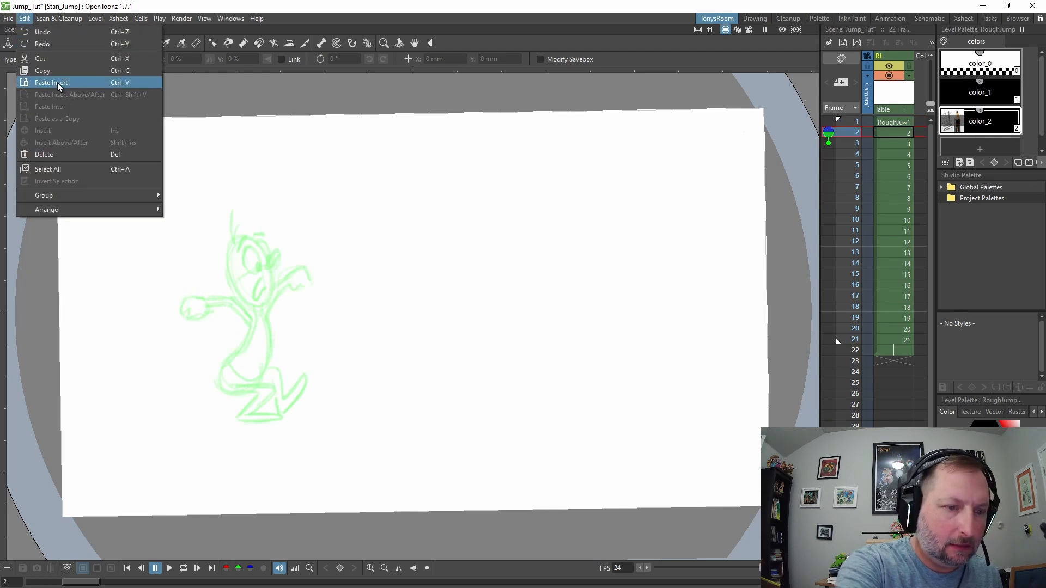
left_click(58, 84)
left_click(903, 143)
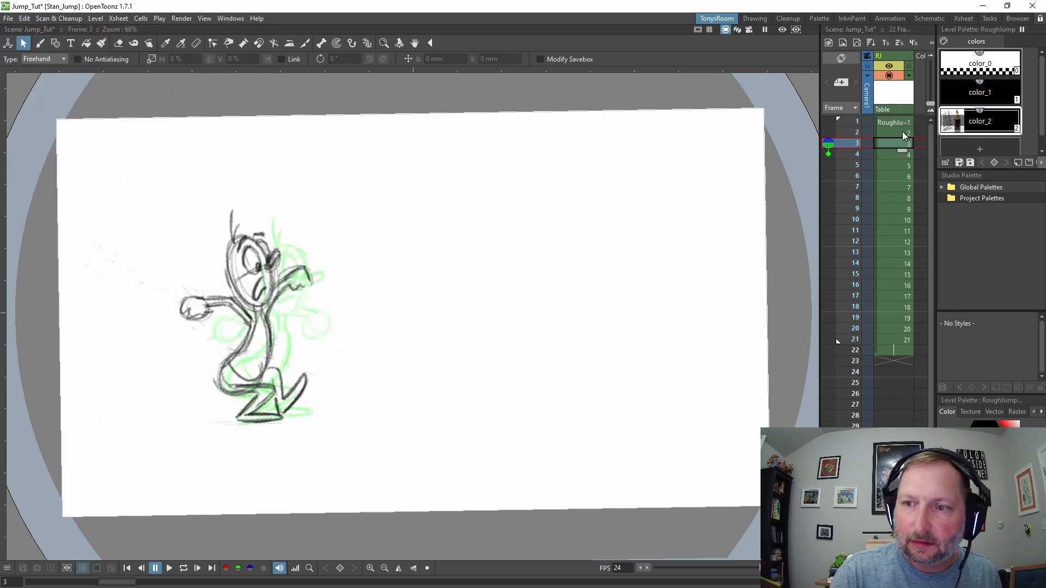
left_click(902, 134)
Step: On the emptied frame 1, sketch a new falling pose with head, torso, legs, arms and hands over the onion-skinned frame 2
key("comma")
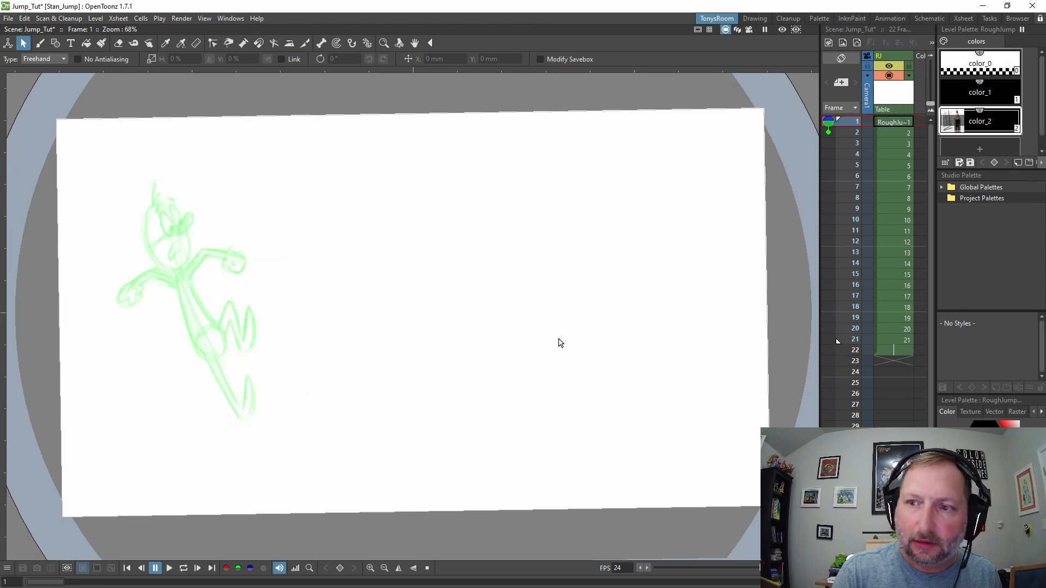
key("b")
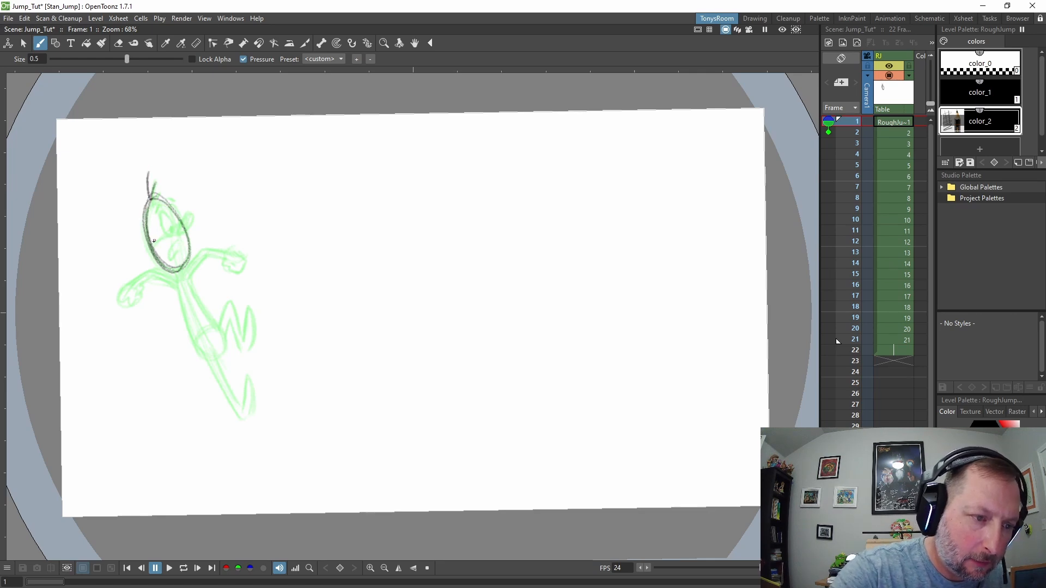
left_click_drag(179, 281, 210, 363)
left_click_drag(211, 361, 245, 423)
left_click_drag(223, 335, 246, 360)
left_click_drag(153, 296, 130, 313)
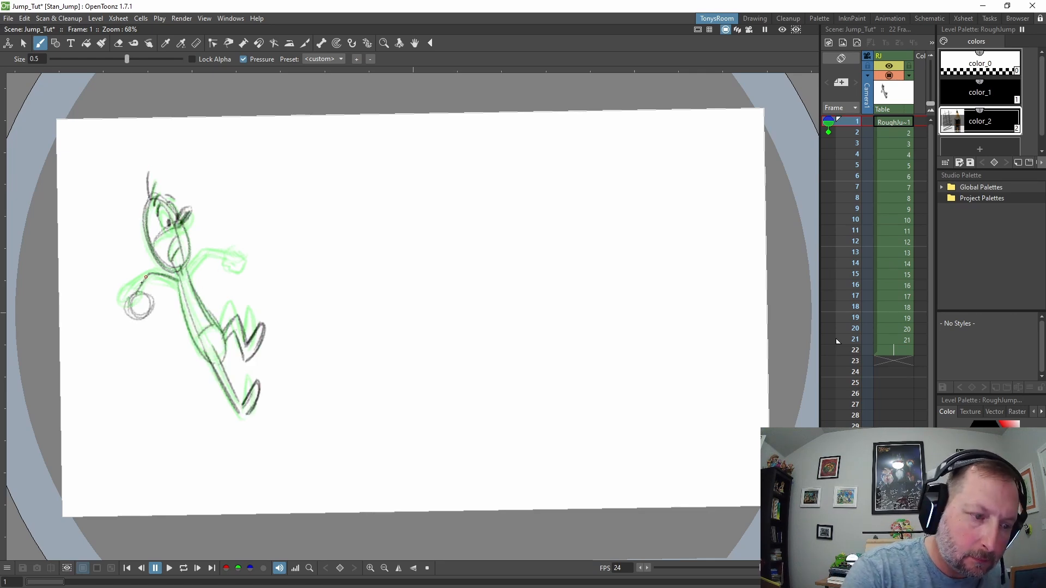
left_click_drag(187, 277, 231, 259)
Step: Select the new frame 1 pose freehand and move it up and to the left, farther from the frame 2 pose
key("s")
mouse_move(153, 157)
left_mouse_down()
mouse_move(347, 322)
mouse_move(308, 219)
left_mouse_up()
left_click_drag(245, 268, 212, 217)
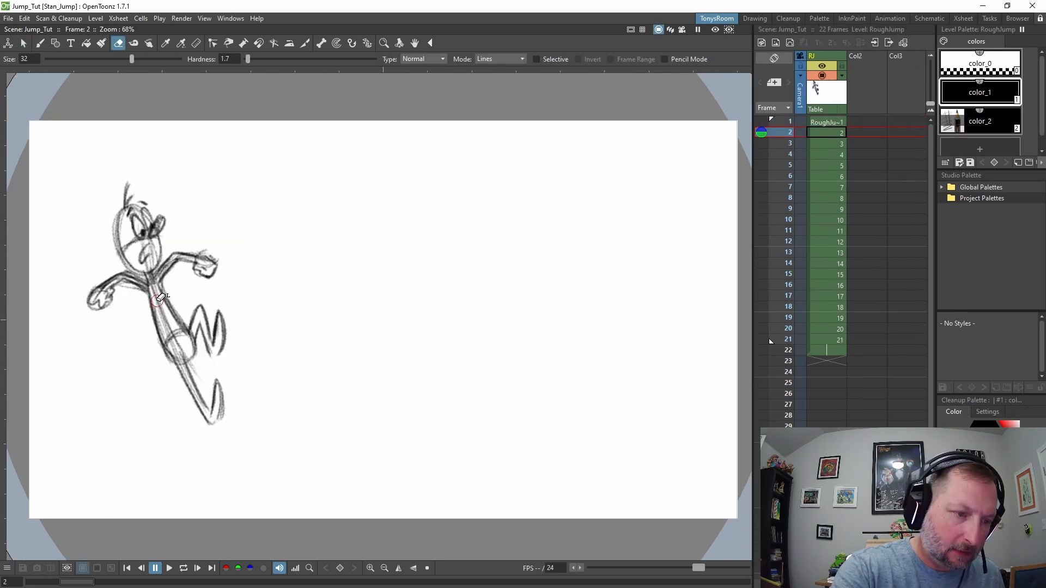
Step: Flip back and forth through frames 1 to 3 to check the spacing of the new opening pose
key("comma")
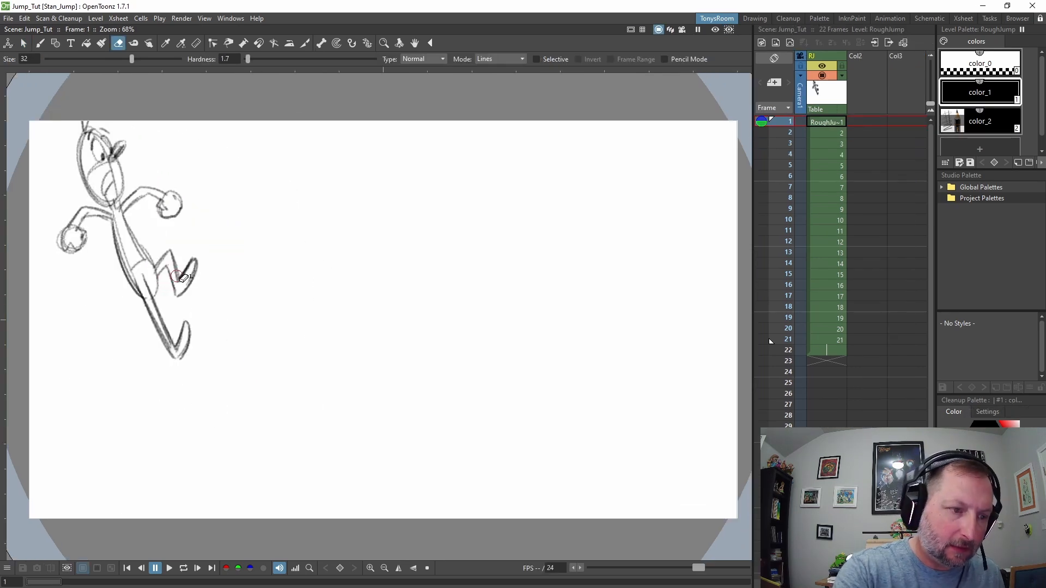
key("period")
key("comma")
key("period")
key("period")
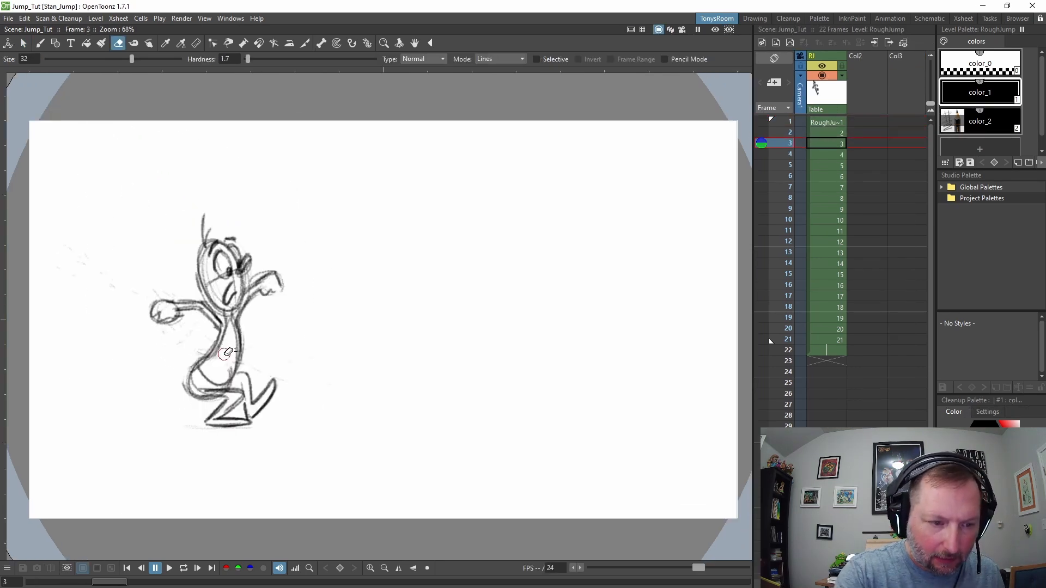
key("comma")
key("comma")
key("period")
key("period")
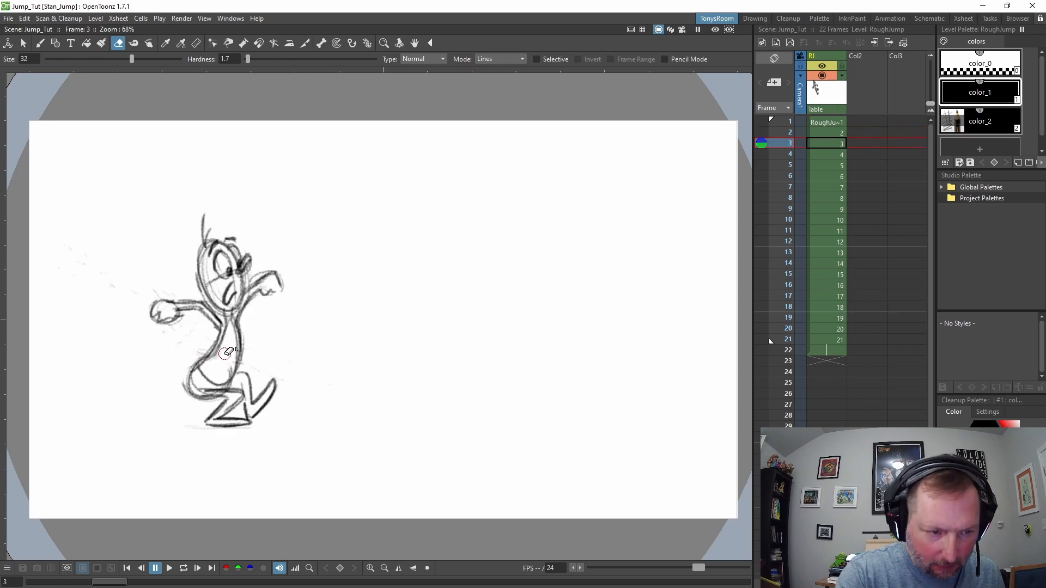
key("comma")
key("comma")
Step: Extend the playback range to end at frame 22 and play the jump in a loop to review the added drawing
key("l")
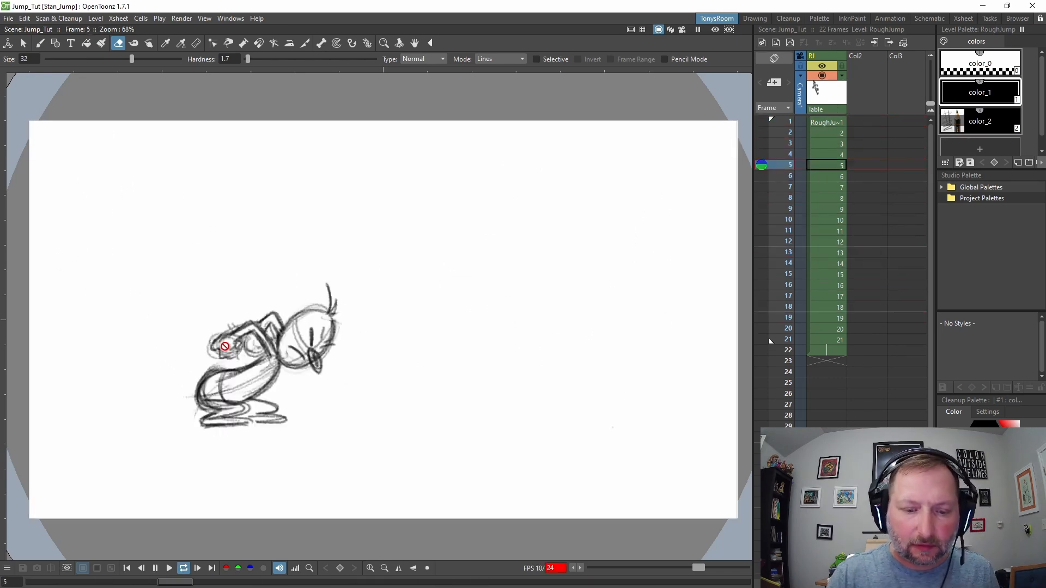
key("l")
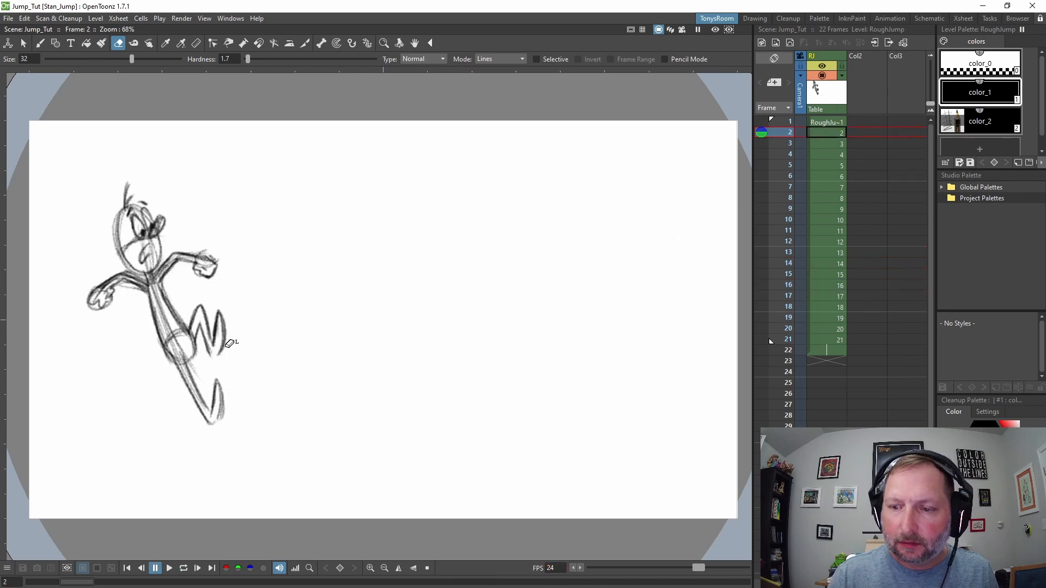
left_click_drag(770, 342, 770, 354)
key("l")
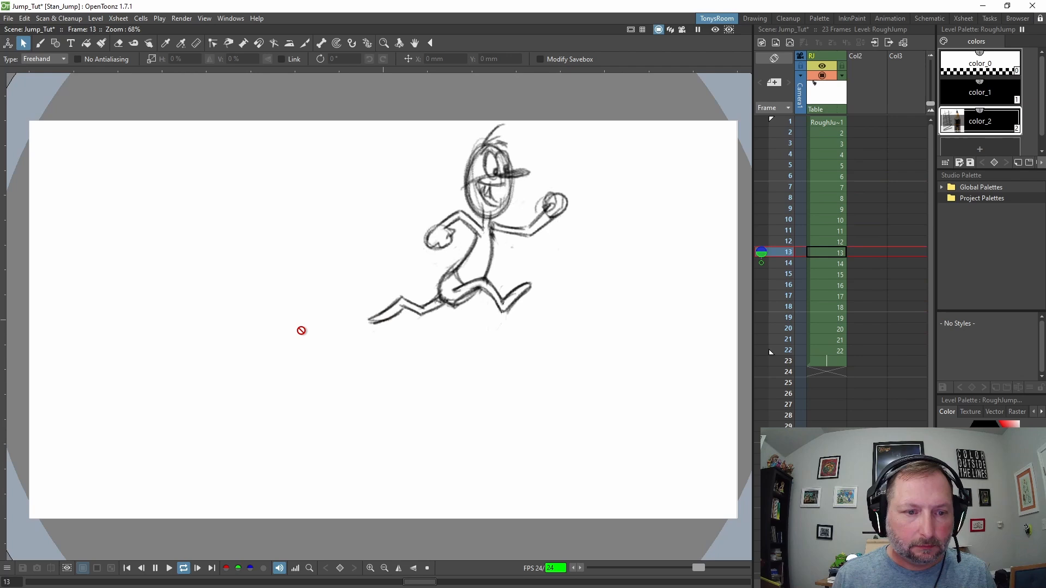
key("l")
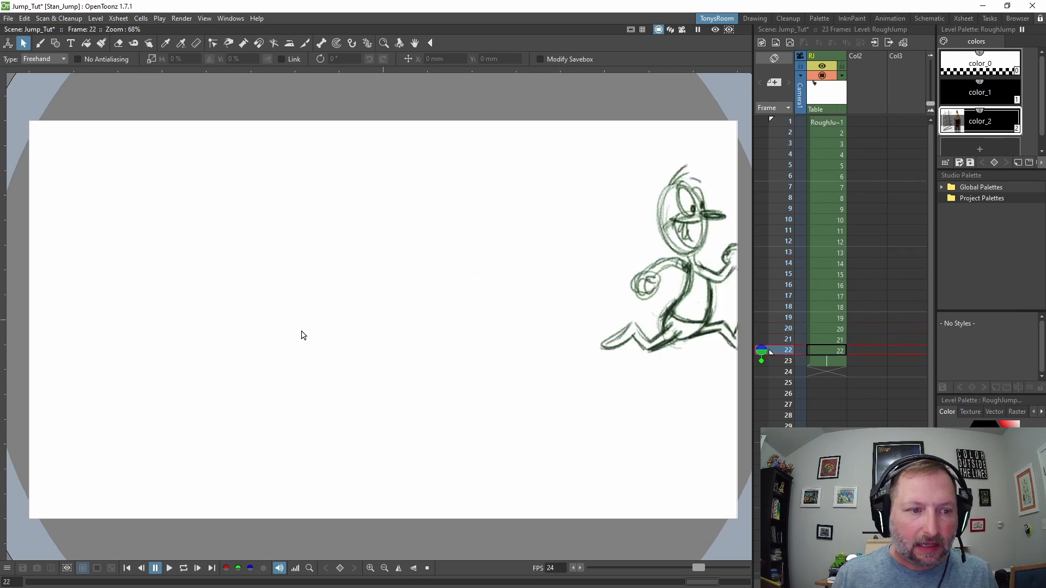
Step: Shift the whole RoughJump column down so that drawing 1 starts at frame 9, leaving empty frames before the jump
left_click(808, 129)
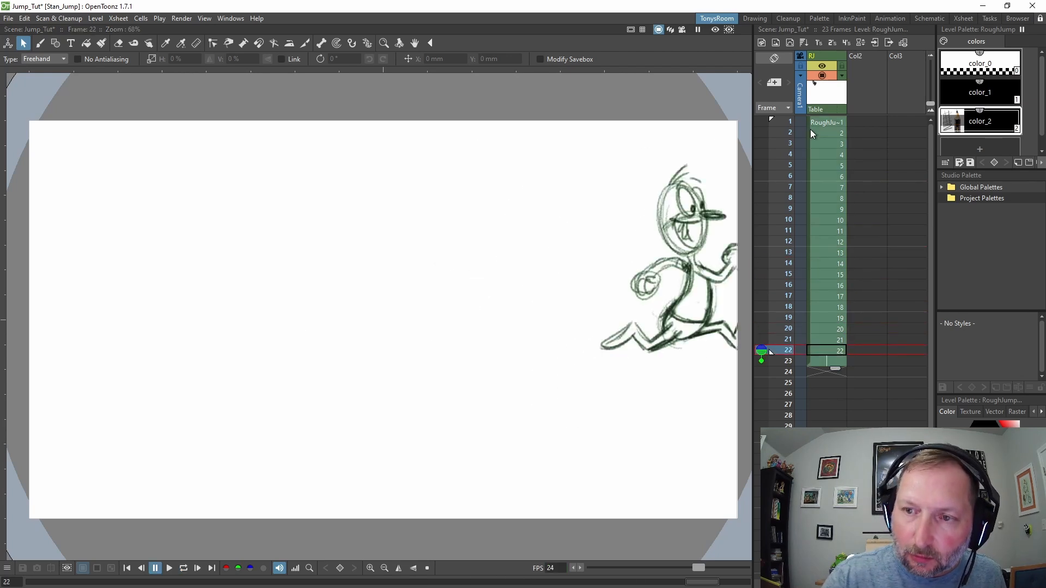
left_click_drag(809, 138, 807, 162)
left_click(815, 132)
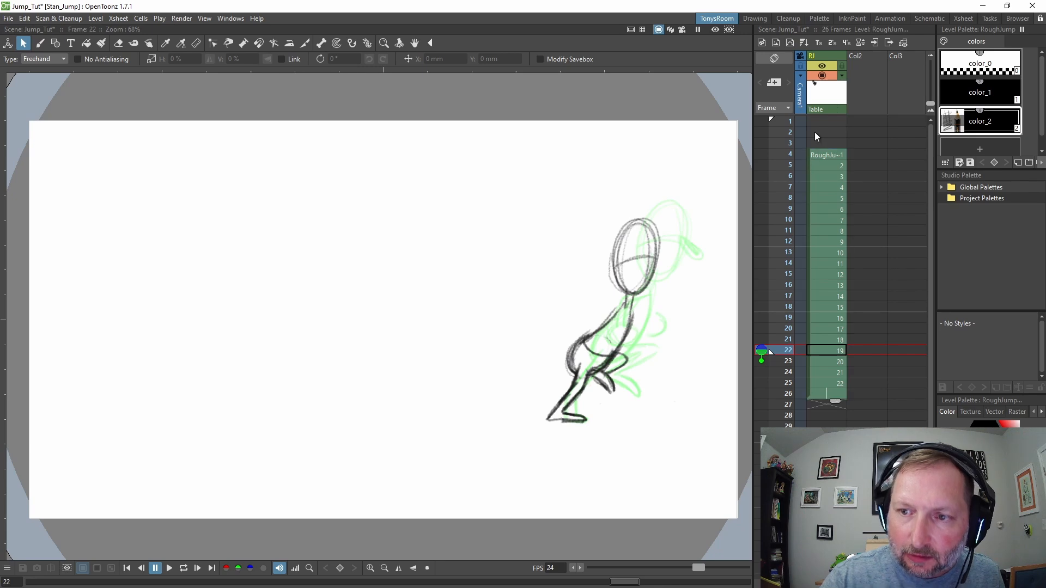
left_click(474, 284)
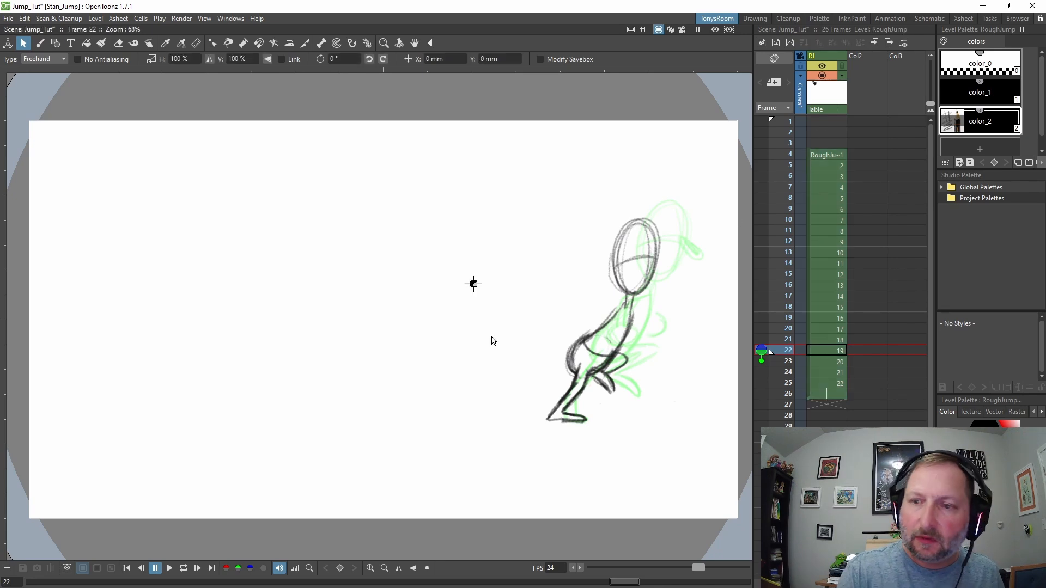
left_click(815, 122)
left_click(826, 134)
left_click(826, 143)
left_click_drag(808, 154, 829, 212)
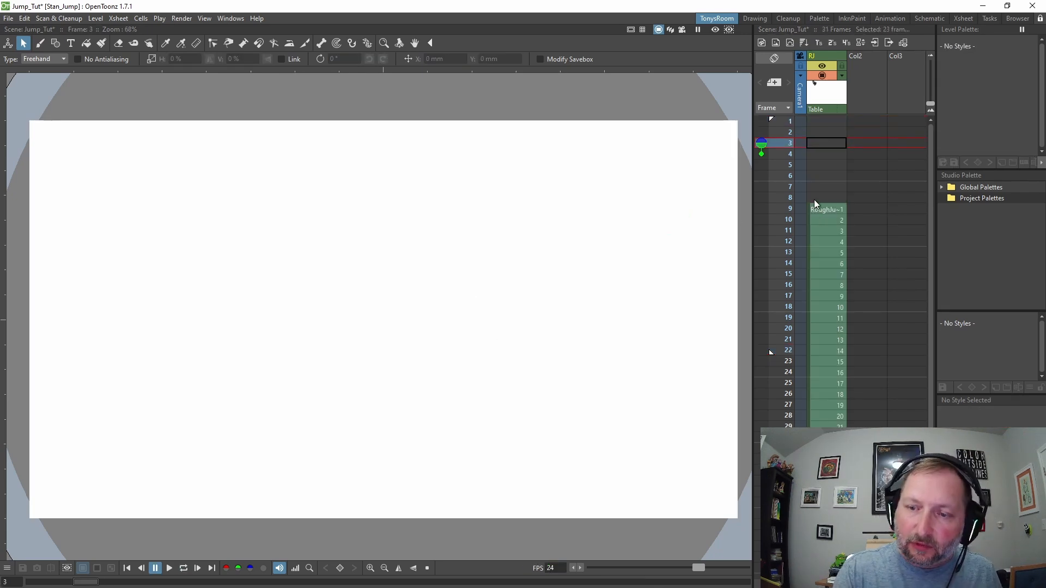
Step: Play the jump in a loop with the blank lead-in, and move the playback end marker beyond frame 22
key("l")
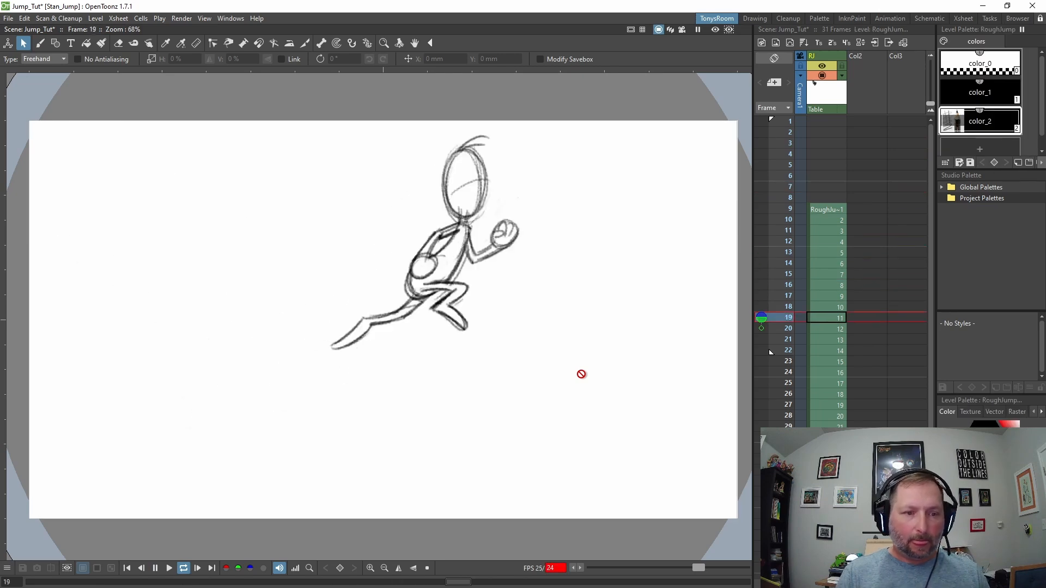
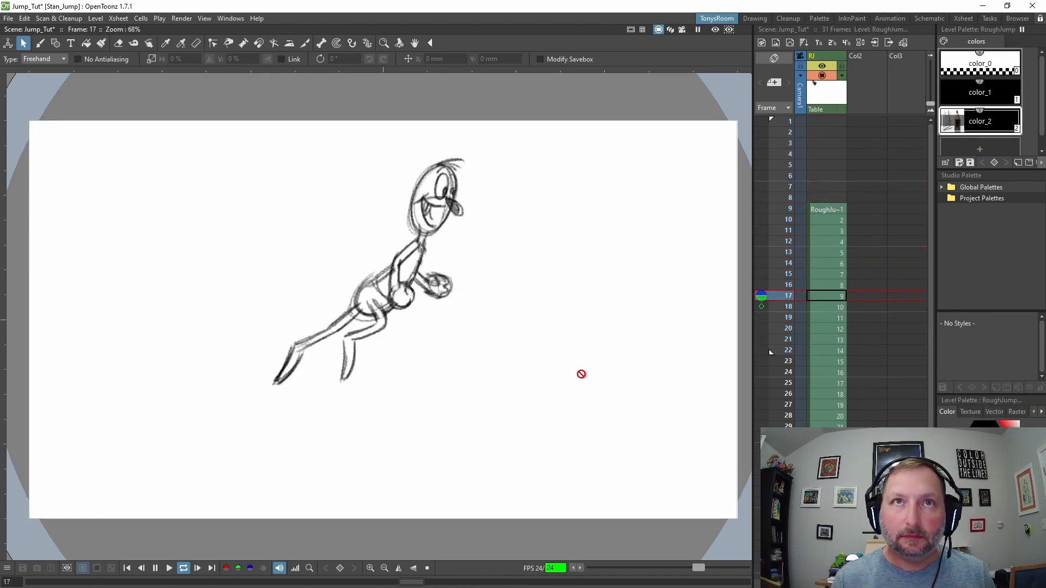
left_click(771, 351)
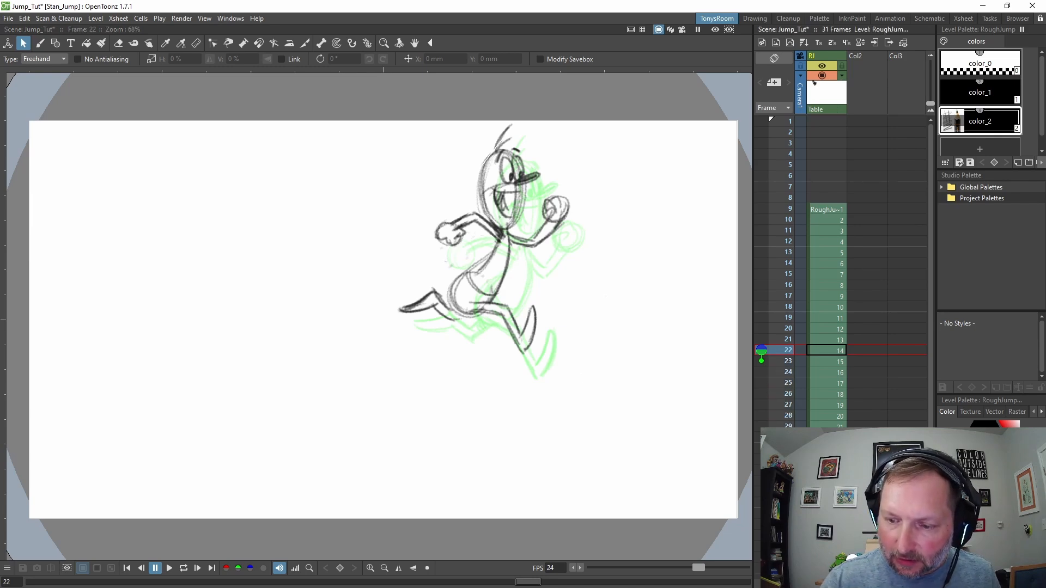
Step: Play the jump in a loop and flip through its closing frames up to frame 31 to check the exit
key("l")
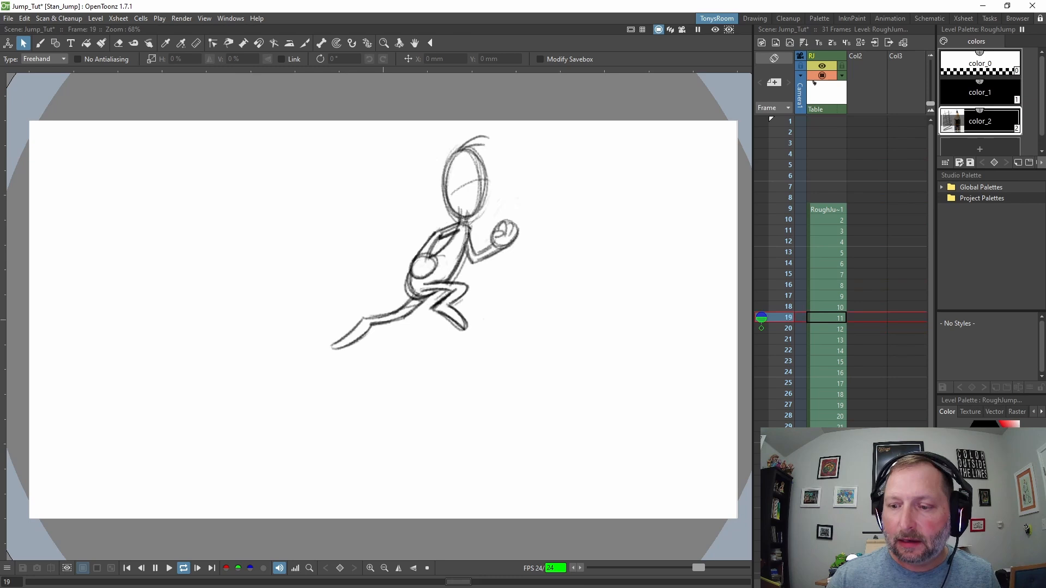
key("l")
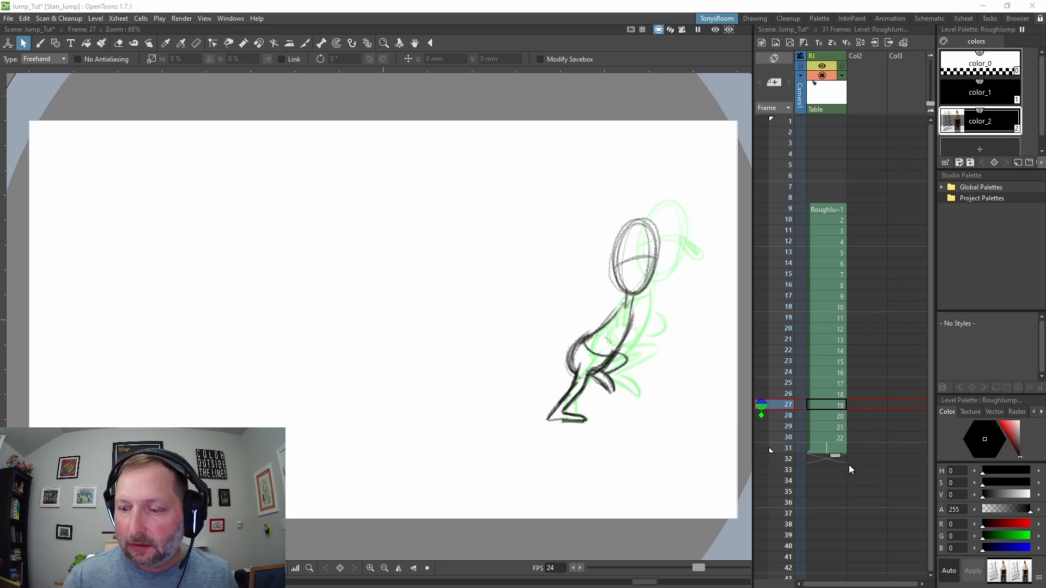
left_click(839, 374)
key("period")
key("period")
key("period")
key("period")
key("period")
key("period")
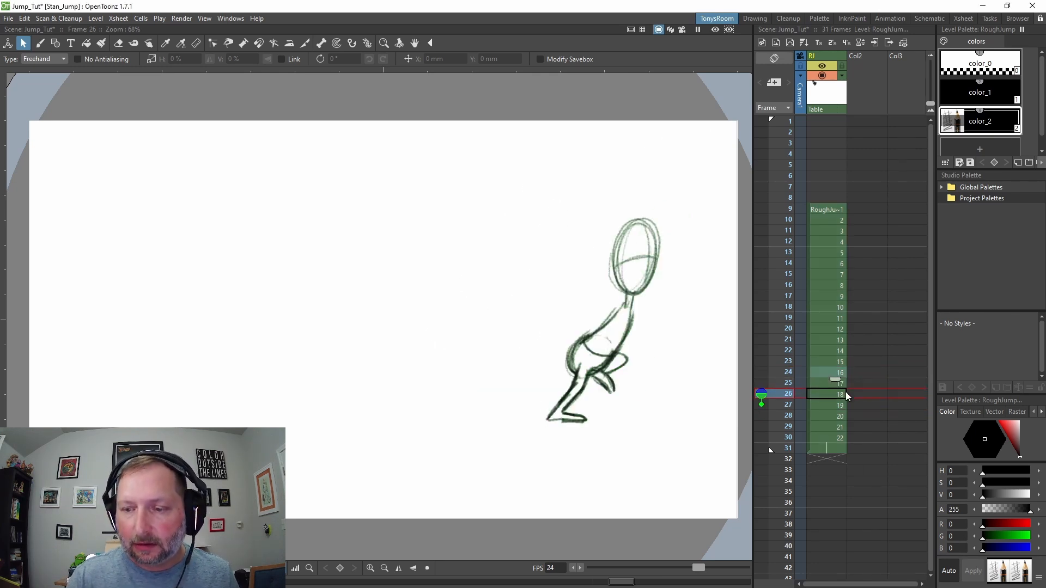
key("period")
key("comma")
key("comma")
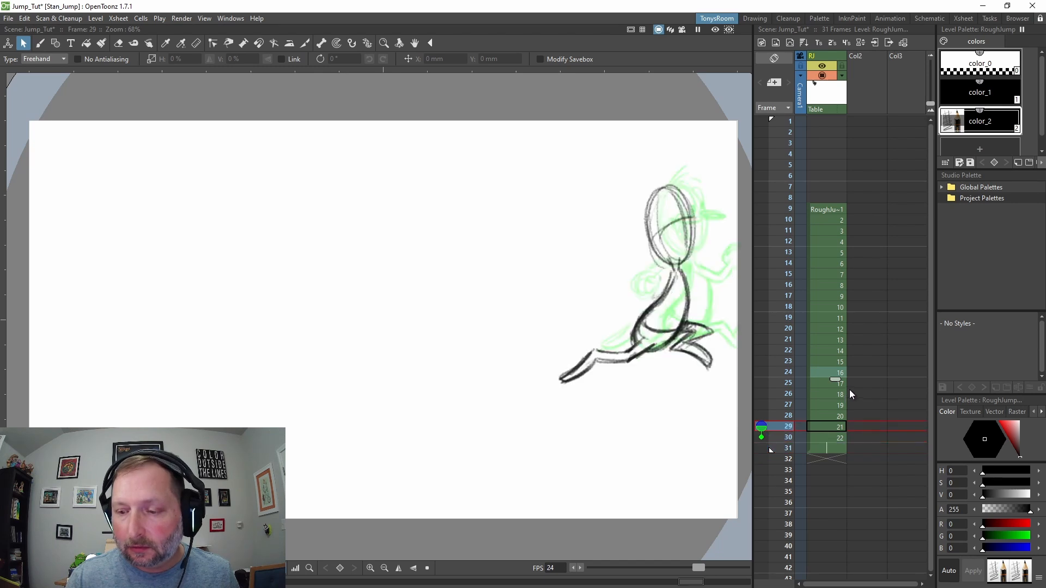
key("period")
key("period")
key("comma")
key("period")
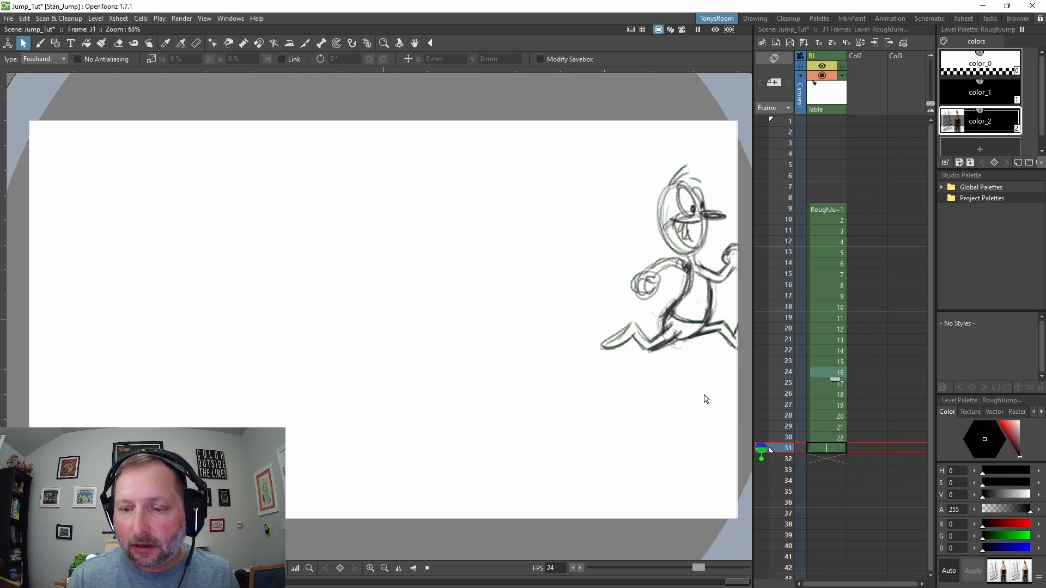
Step: Rough in a new drawing at frame 31 of the character running out past the field's edge, with torso, legs, head and arms
left_click_drag(704, 396, 617, 398)
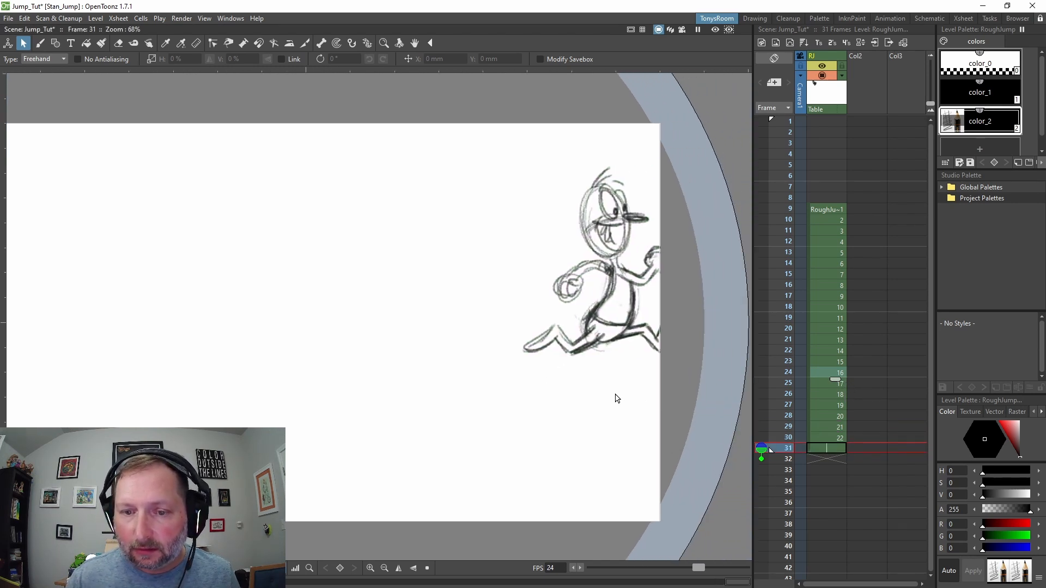
key("comma")
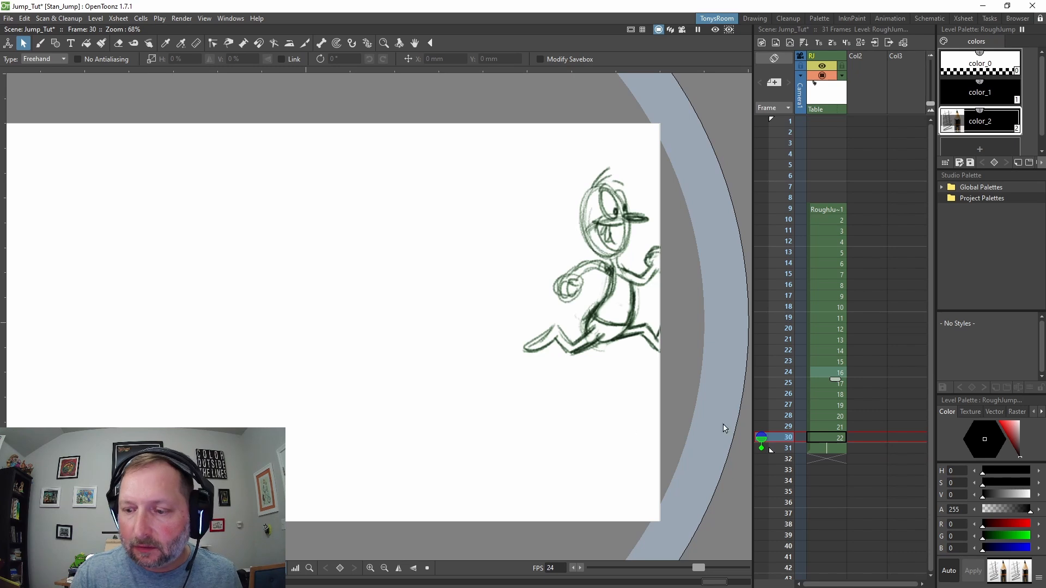
left_click(838, 438)
left_click(839, 429)
left_click(845, 436)
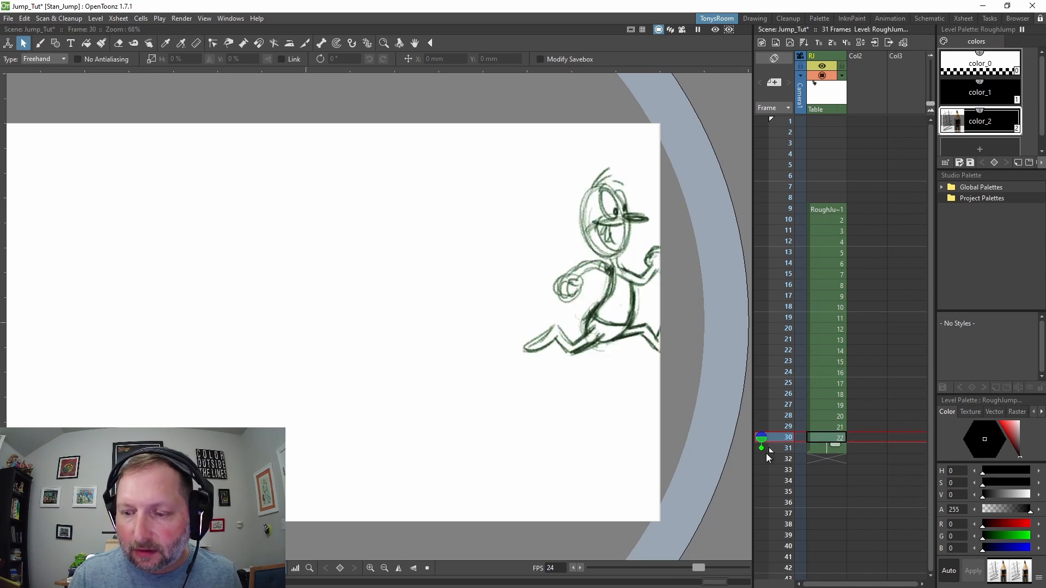
left_click(767, 453)
key("b")
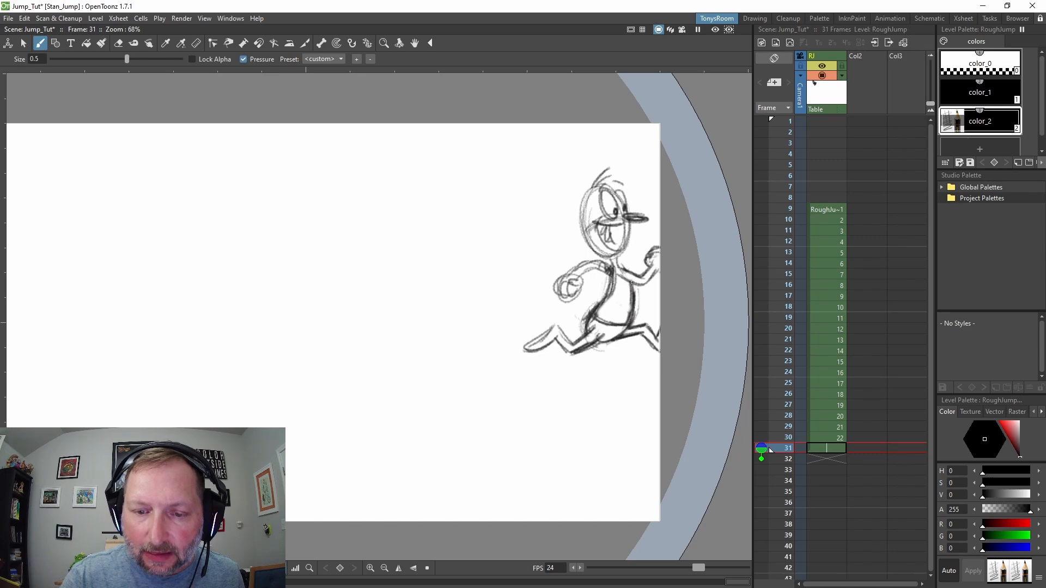
left_click_drag(627, 280, 642, 279)
mouse_move(604, 348)
left_mouse_down()
mouse_move(551, 347)
mouse_move(604, 349)
left_mouse_up()
key("e")
key("b")
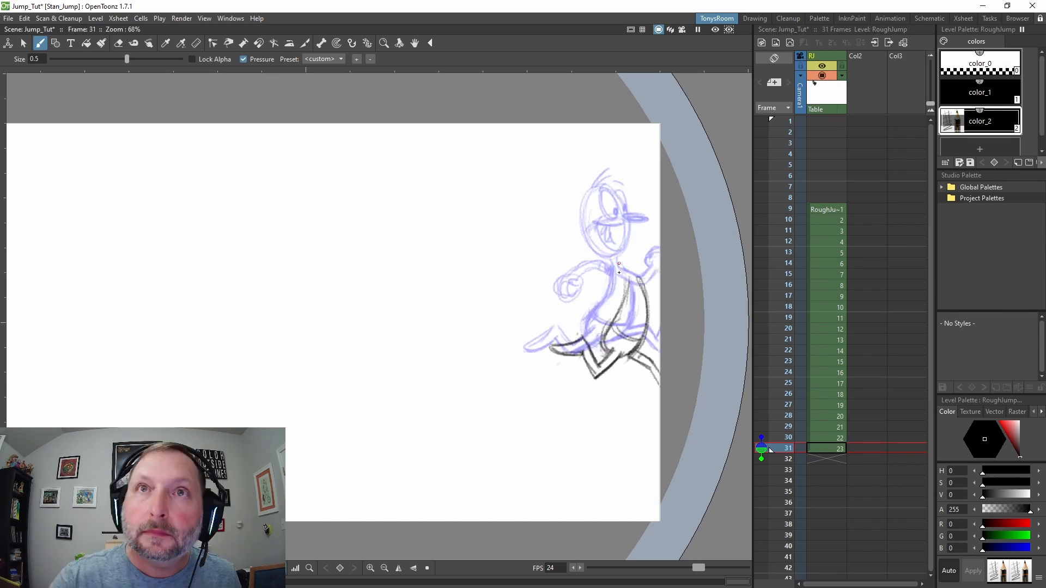
left_click_drag(629, 262, 622, 231)
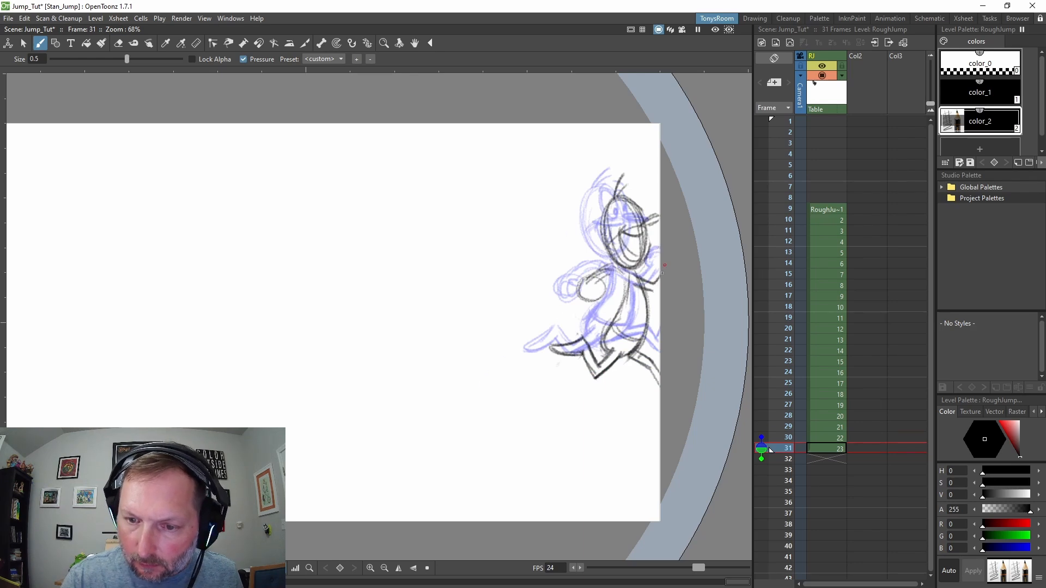
Step: Flip between the new frame 31 drawing and its neighbouring frames to check the exit spacing
key("Up")
key("Down")
key("Down")
key("alt+d")
key("Up")
key("Down")
key("Up")
key("Down")
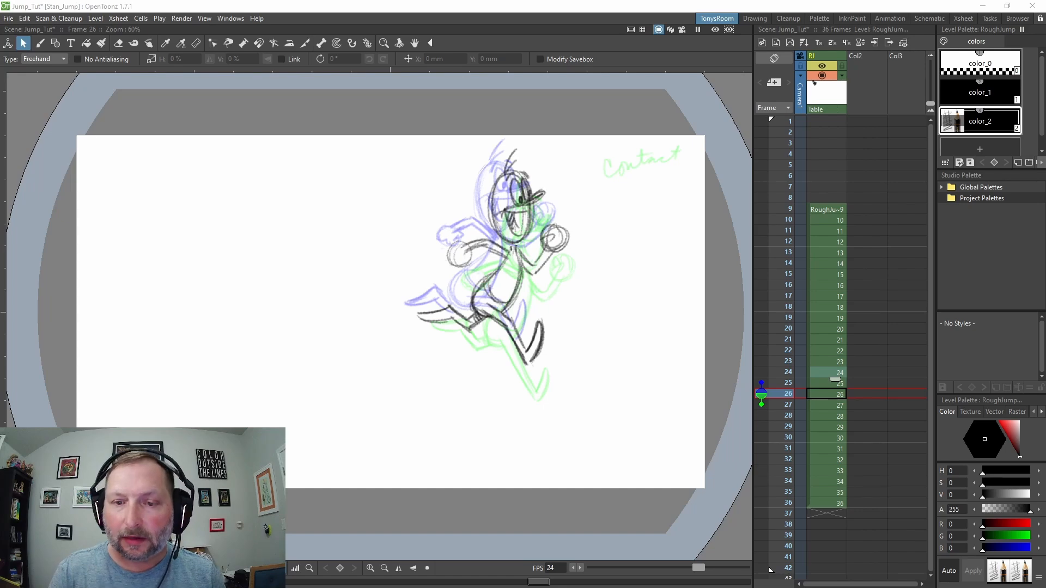
Step: Play the extended jump from frame 9 and turn off the onion skins of the previous and following drawings
left_click(822, 212)
key("p")
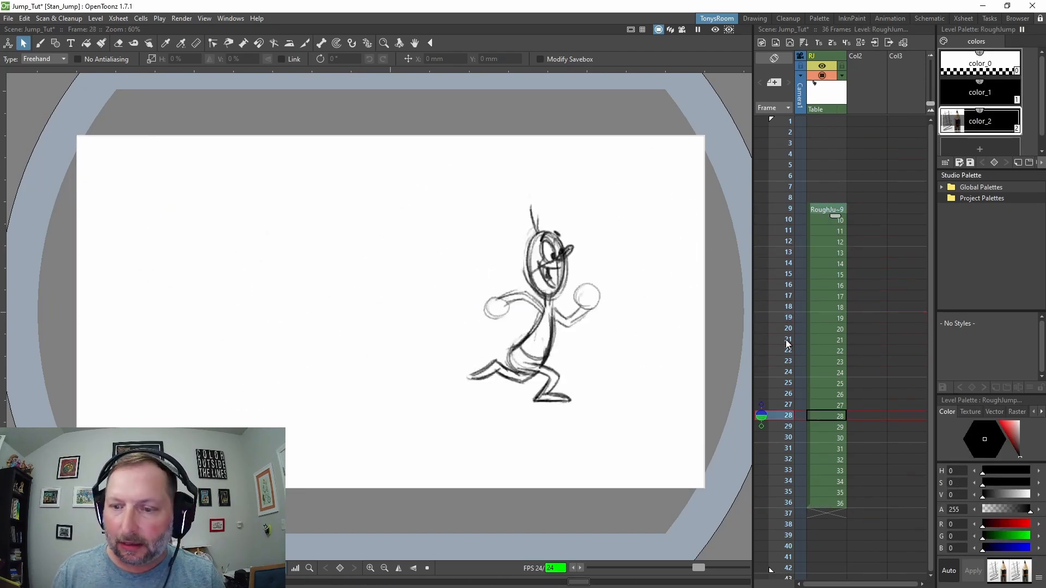
key("p")
left_click(761, 263)
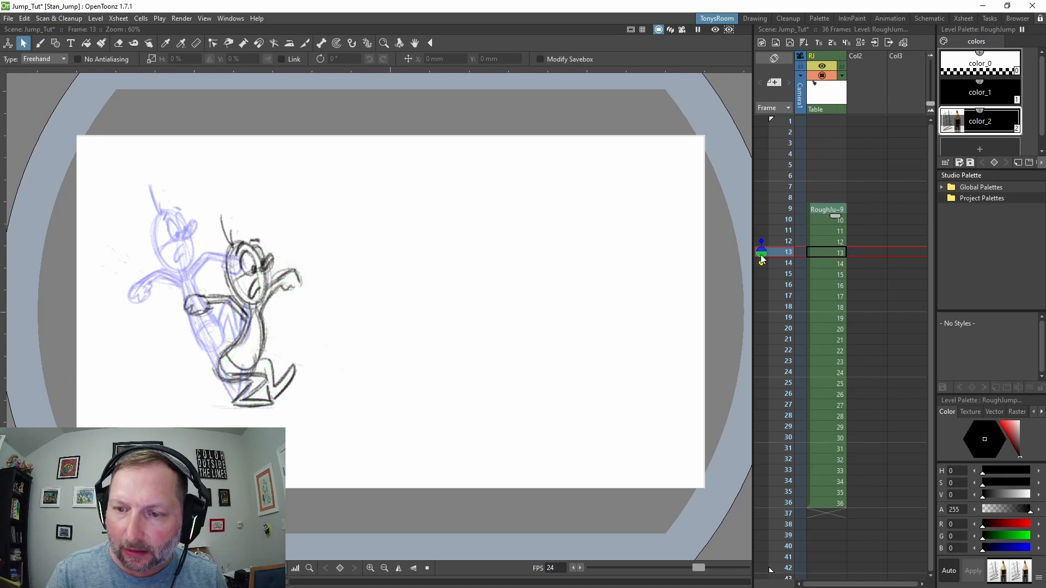
left_click(761, 242)
Step: Step forward from frame 20 and play the whole jump from frame 9
left_click(829, 329)
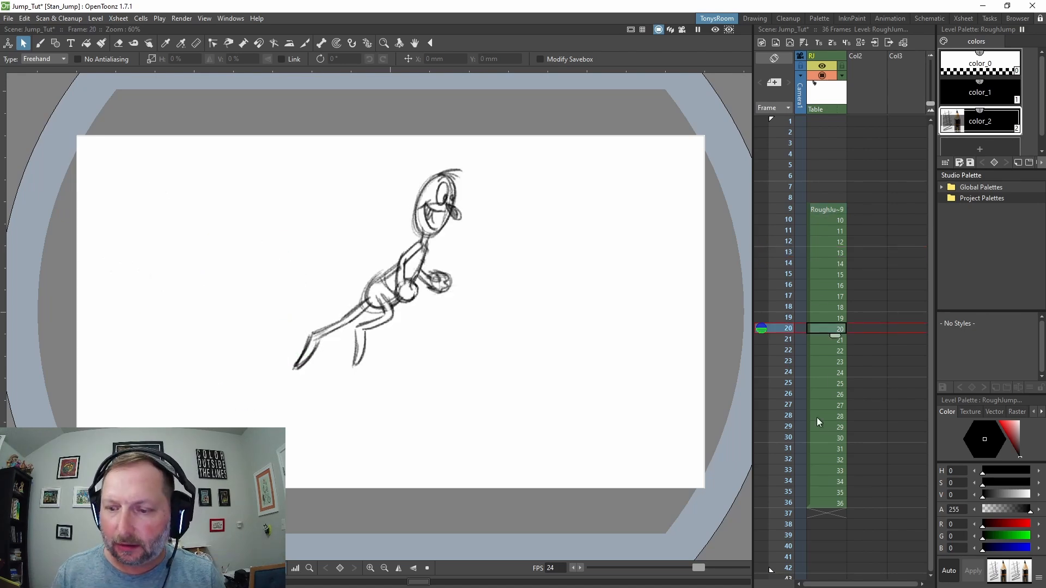
key("period")
key("period")
left_click(837, 212)
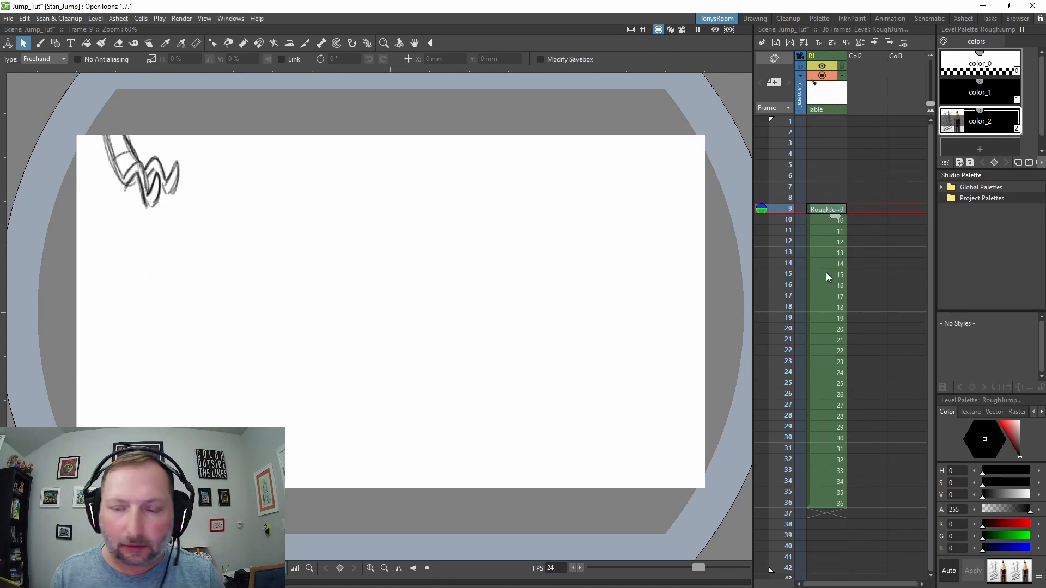
key("p")
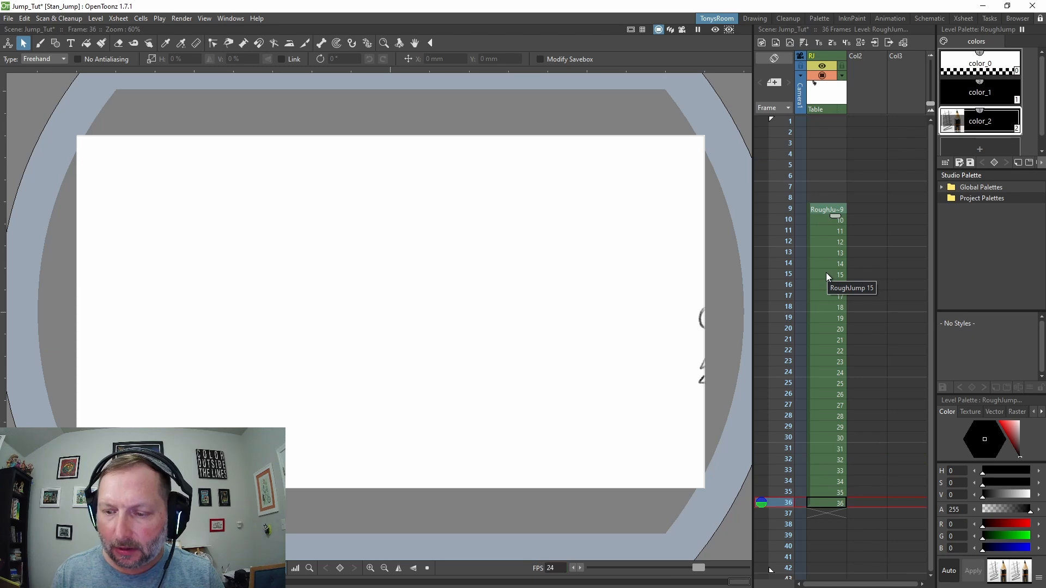
Step: Step back from frame 36 and flip around frames 22 to 26 to study the timing at the jump's peak
key("comma")
key("comma")
key("comma")
key("comma")
key("comma")
key("comma")
key("comma")
key("comma")
key("comma")
key("comma")
key("comma")
key("comma")
key("comma")
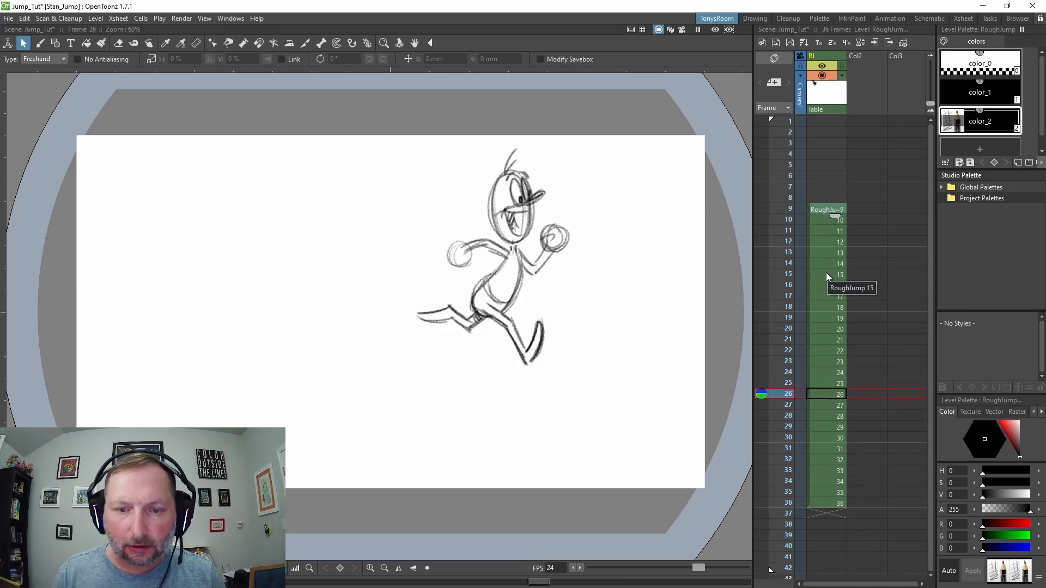
key("comma")
key("period")
key("period")
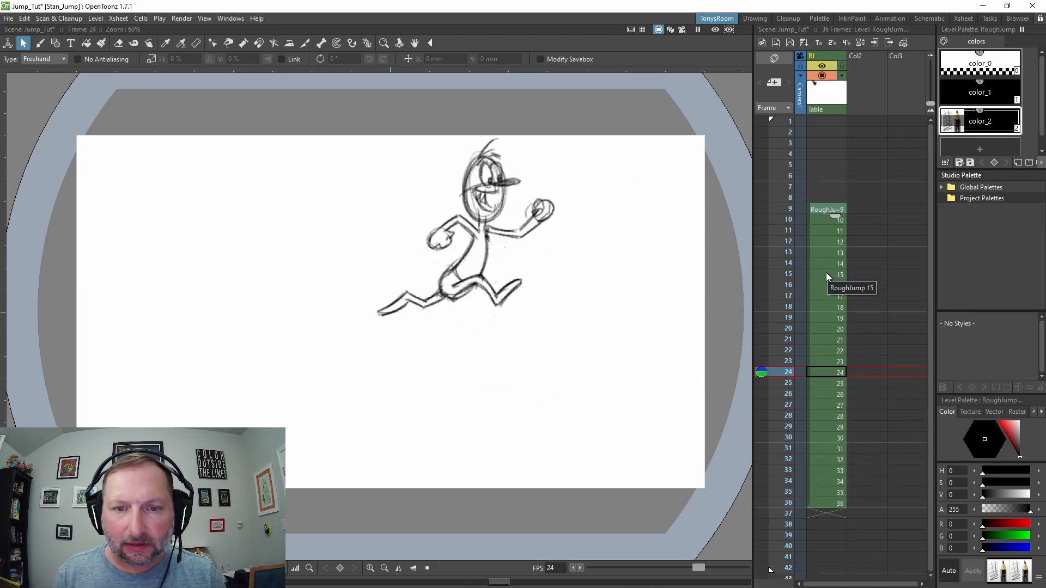
key("comma")
key("comma")
key("comma")
key("comma")
key("period")
key("period")
key("period")
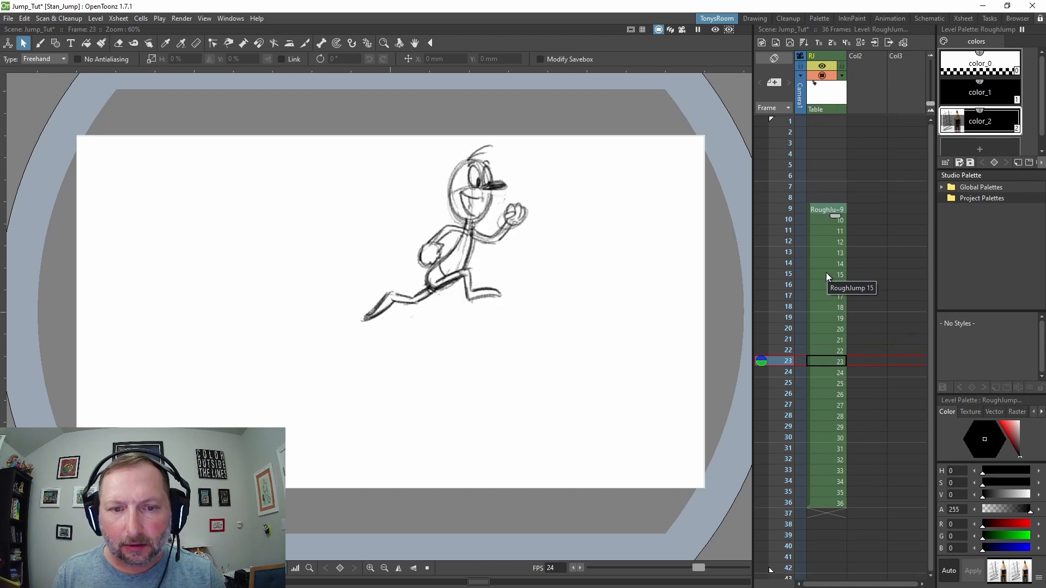
Step: Extend drawings 23, 24 and 25 at the peak of the jump to two frames each
key("apostrophe")
key("period")
key("period")
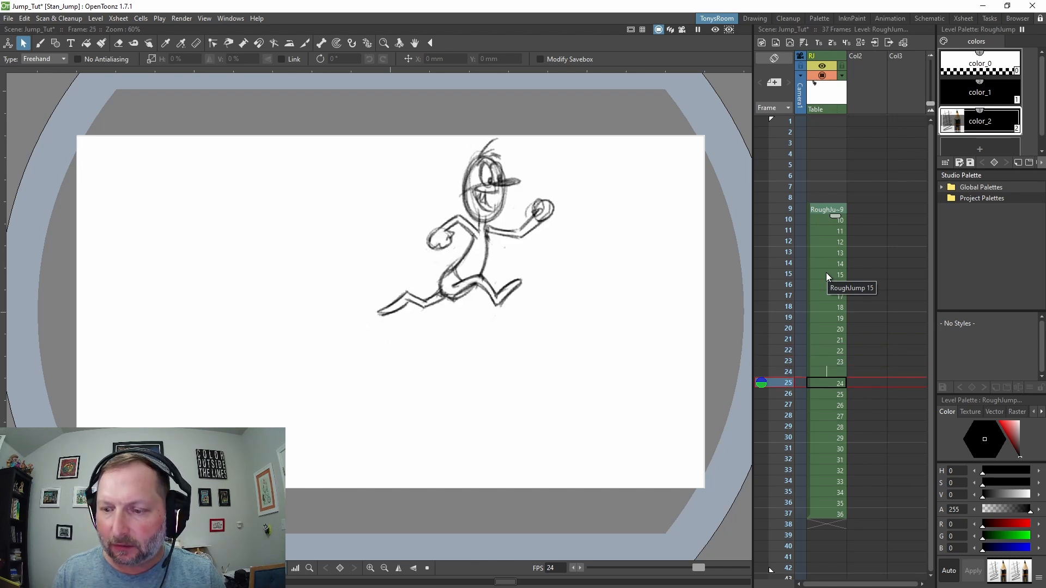
key("apostrophe")
key("period")
key("period")
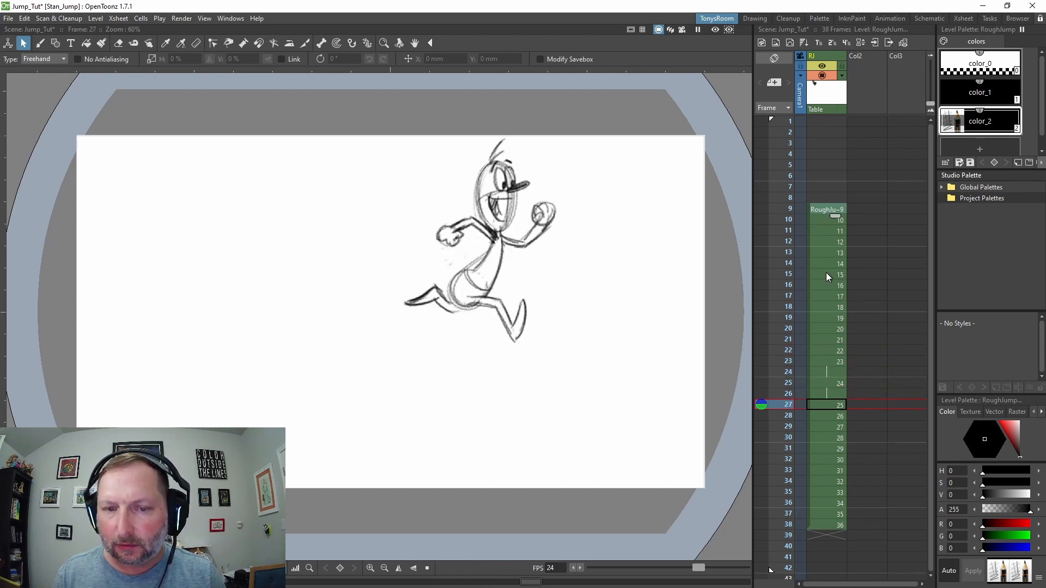
key("apostrophe")
Step: Flip through the landing and second takeoff up to frame 34 to find further drawings to hold
key("period")
key("period")
key("period")
key("period")
key("period")
key("period")
key("comma")
key("comma")
key("comma")
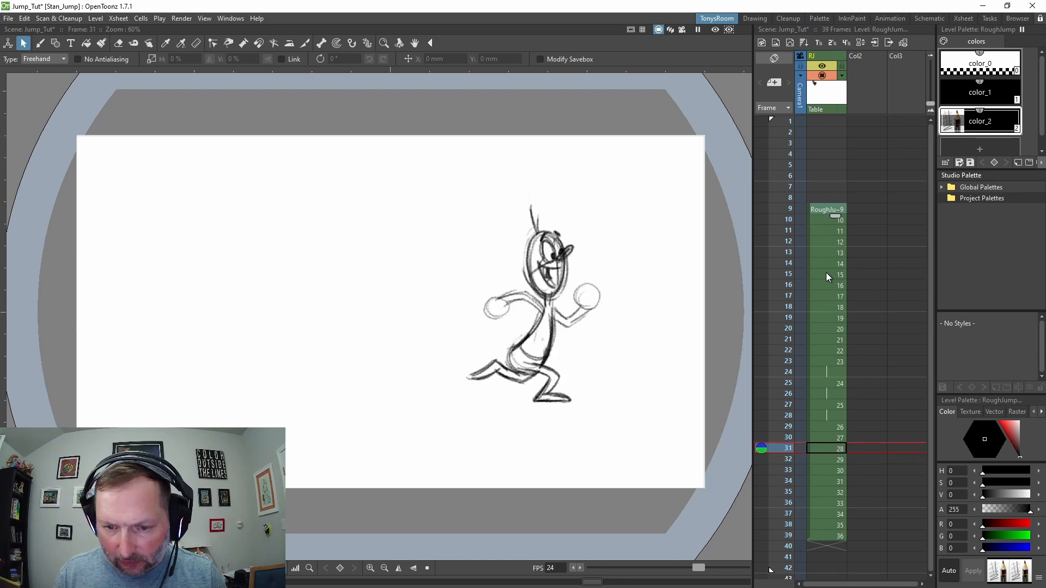
key("period")
key("period")
key("comma")
key("period")
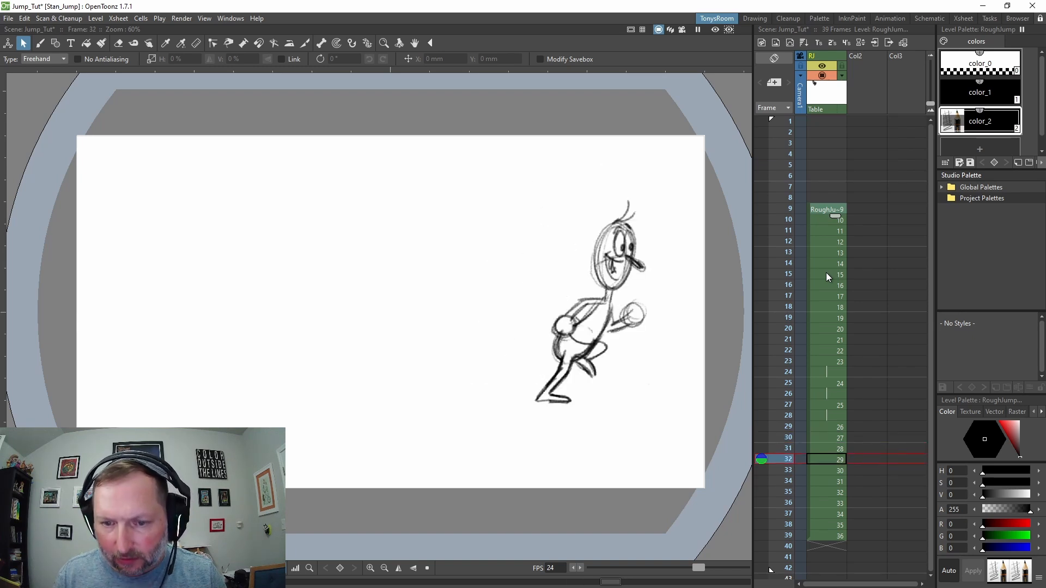
key("period")
key("period")
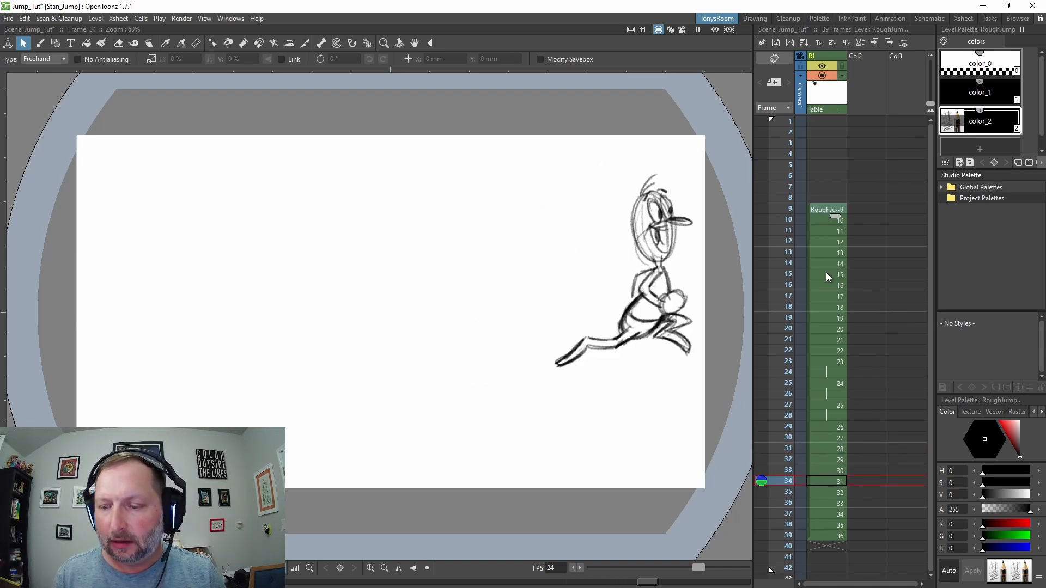
Step: Extend drawings 31, 32 and 33 of the second leap to two frames each
key("apostrophe")
key("period")
key("period")
key("apostrophe")
key("period")
key("period")
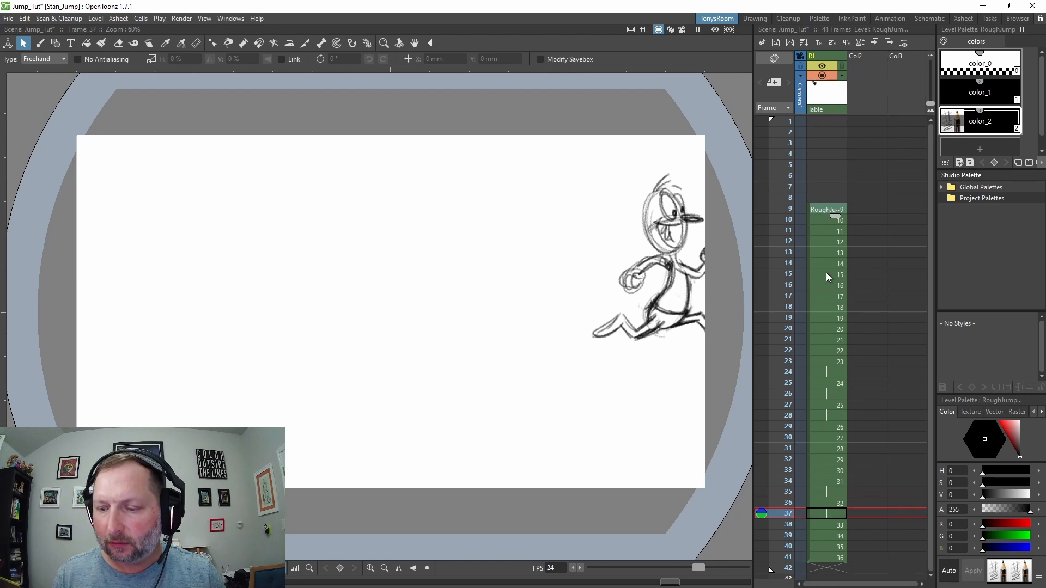
key("apostrophe")
key("period")
key("period")
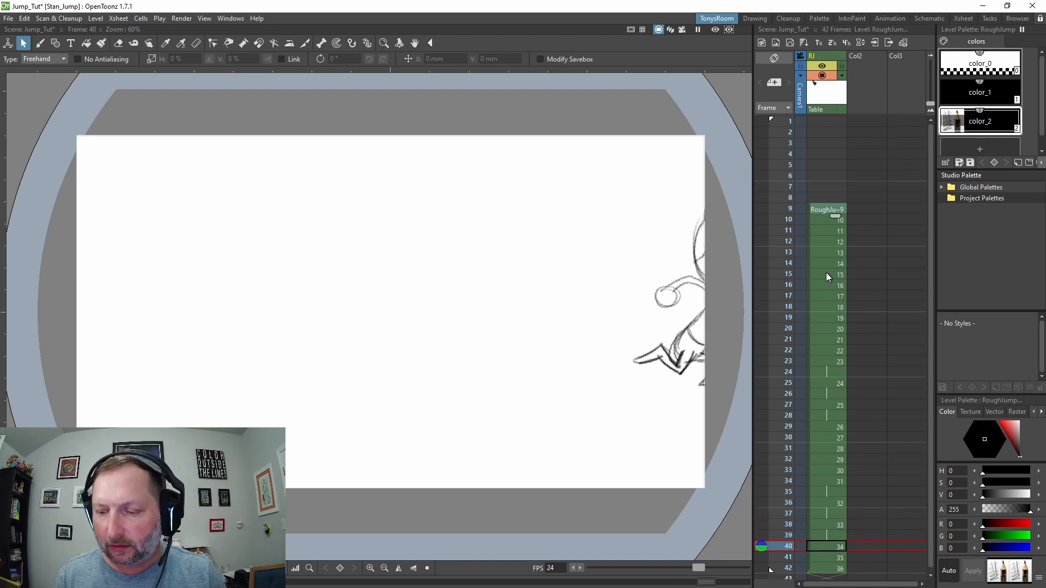
Step: Step through the last drawings and play the jump to judge the added holds
key("period")
key("period")
key("period")
key("period")
key("period")
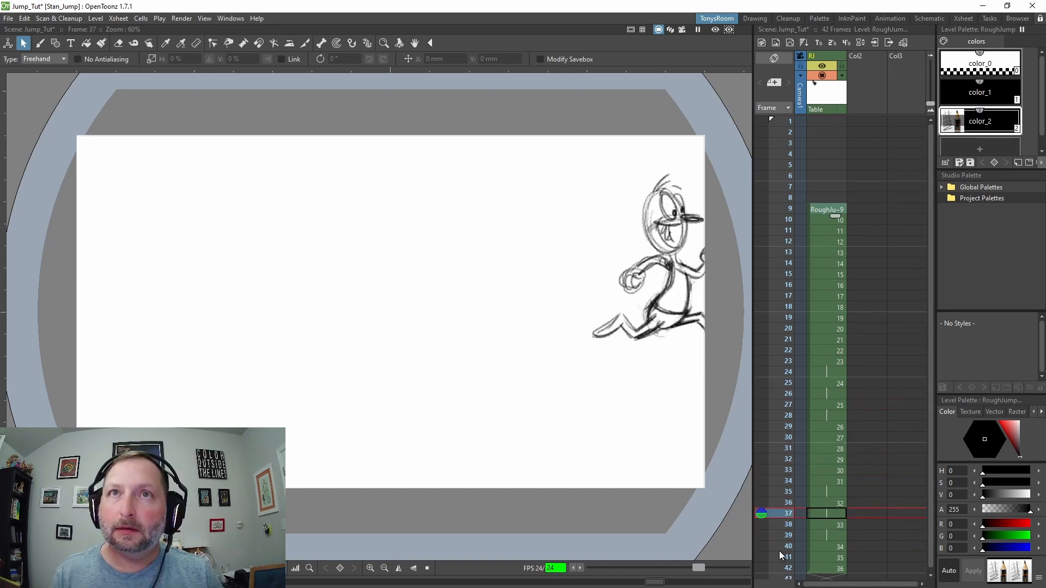
Step: Remove the extra hold frames from drawings 24, 25, 32 and 33, and replay the jump
left_click(831, 366)
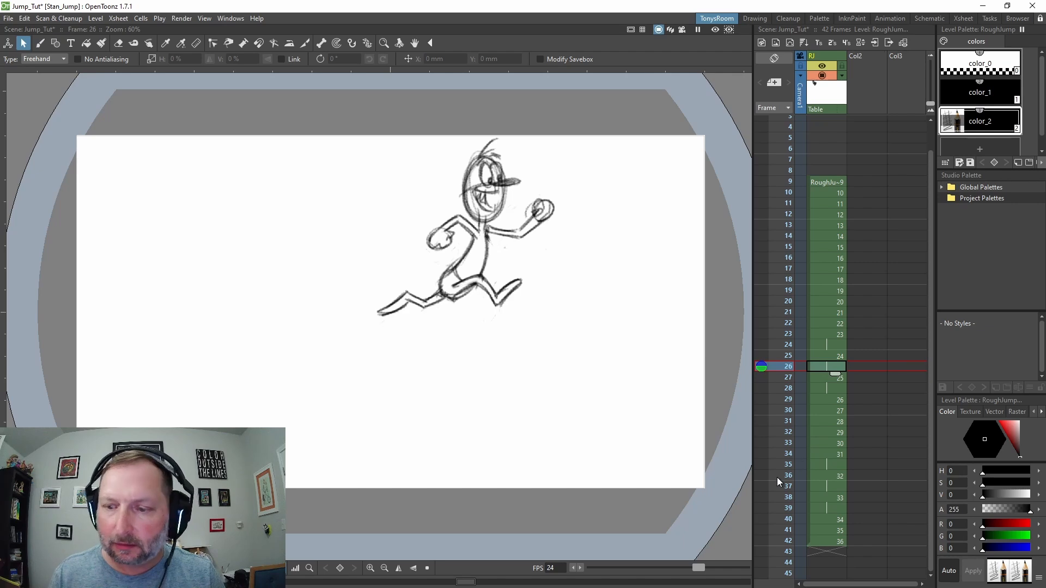
left_click(829, 388)
key("semicolon")
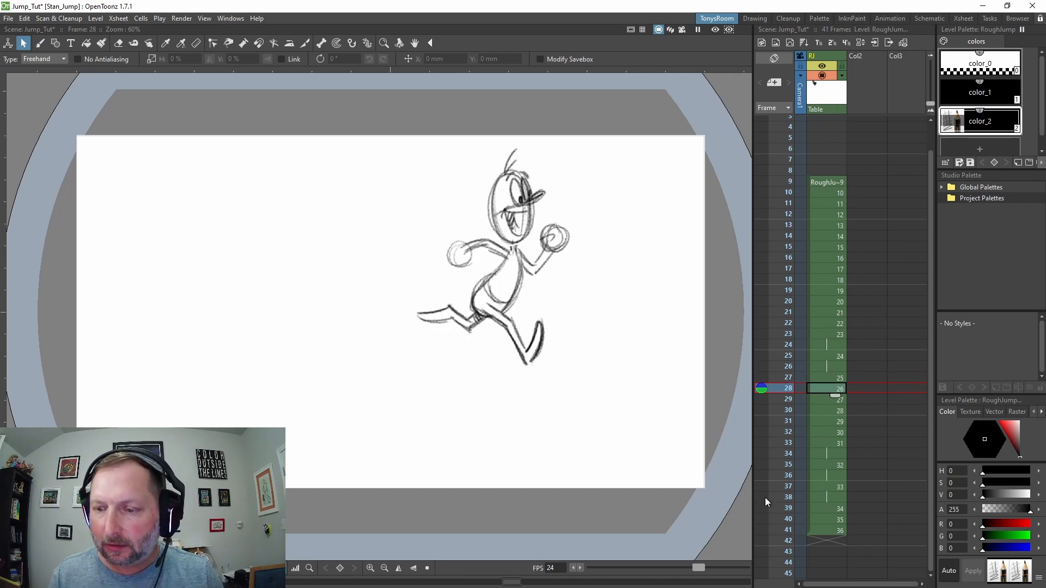
left_click(826, 303)
key("p")
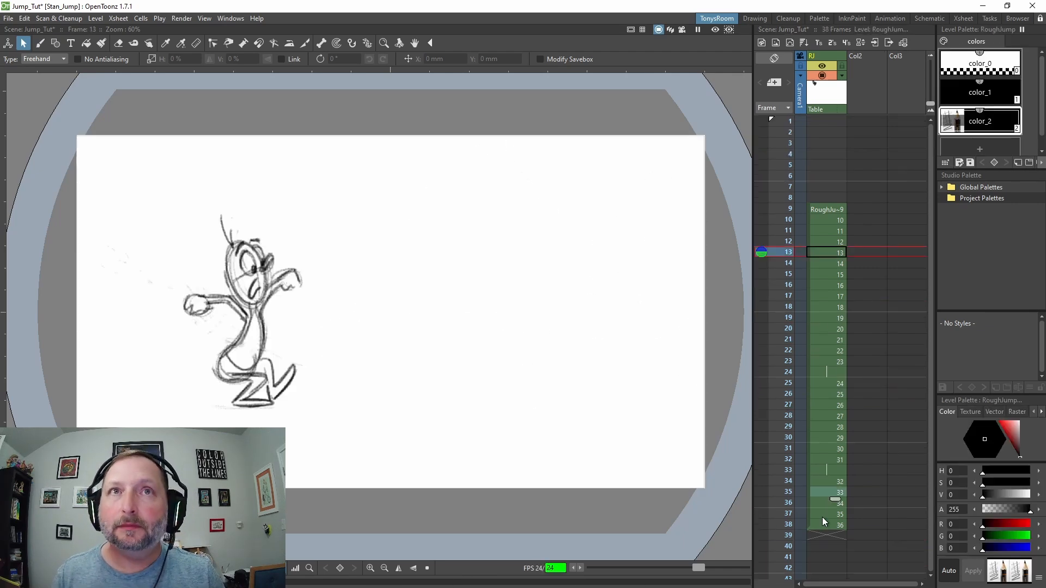
Step: Remove the remaining extra hold frames after drawings 23 and 31
left_click(826, 366)
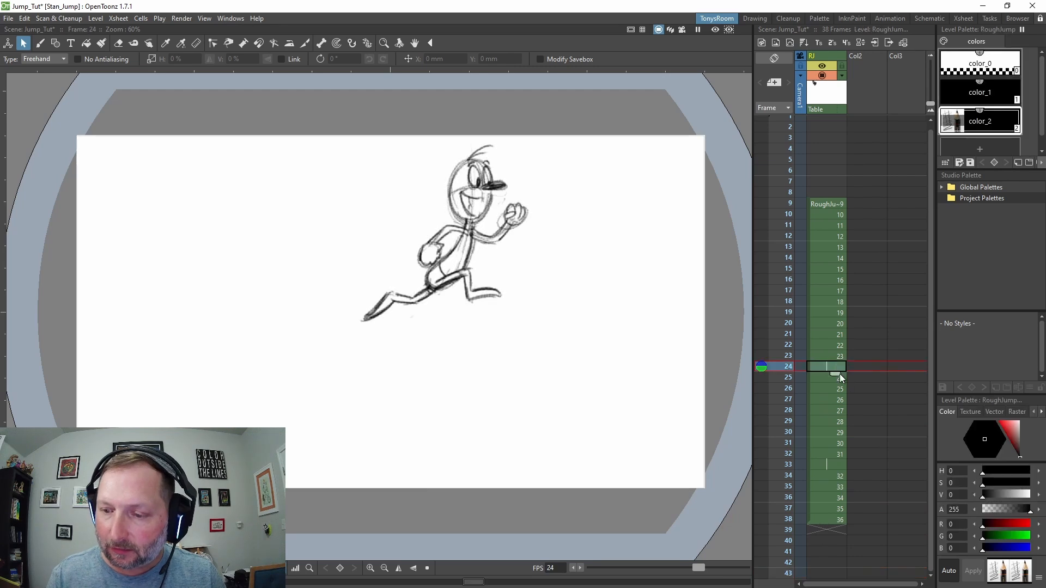
key("Delete")
left_click(839, 454)
key("Delete")
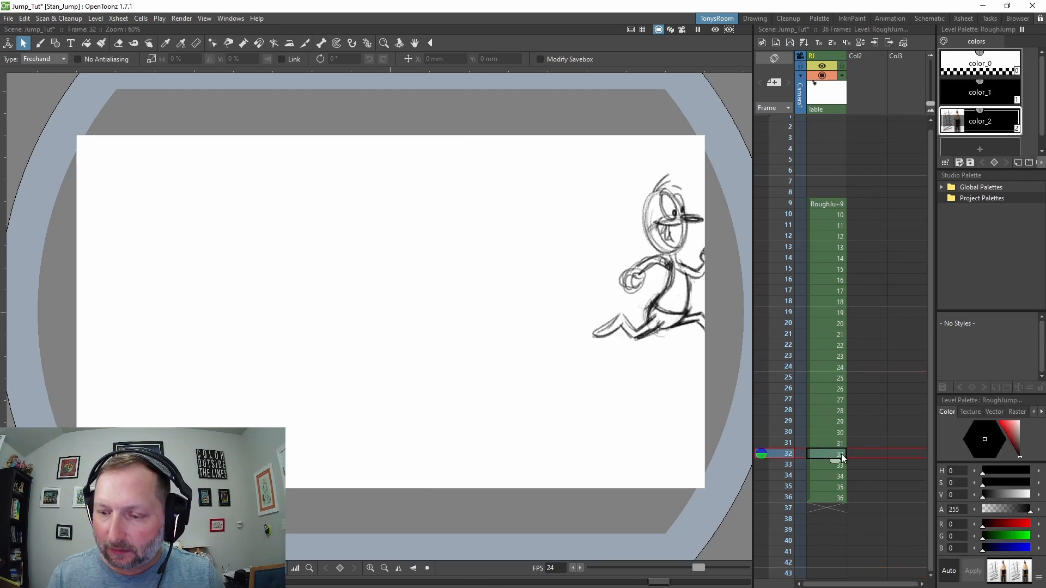
Step: Reframe drawings 9 to 36 on ones and replay the jump
left_click(809, 214)
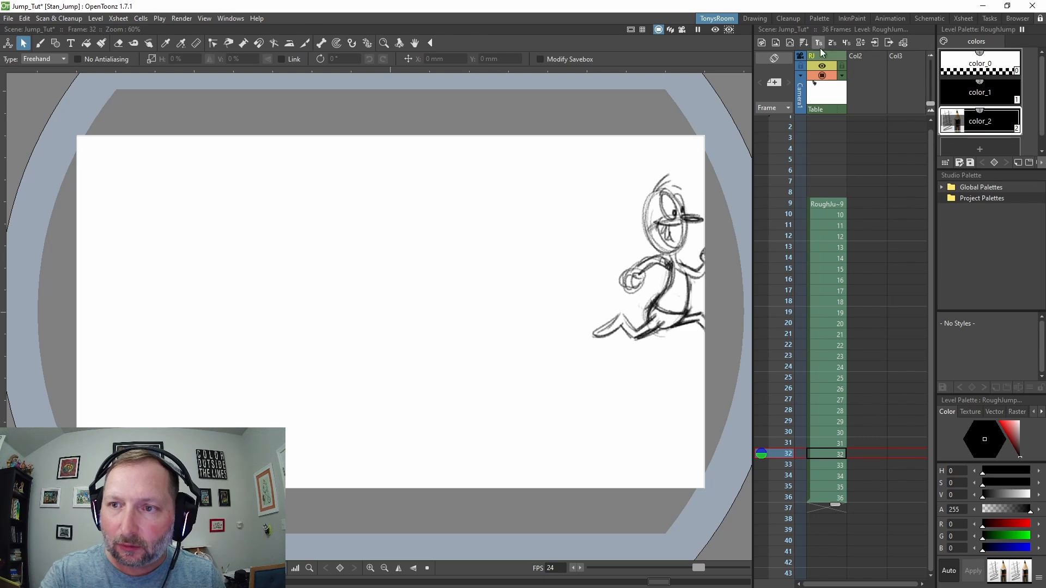
left_click_drag(809, 318, 808, 309)
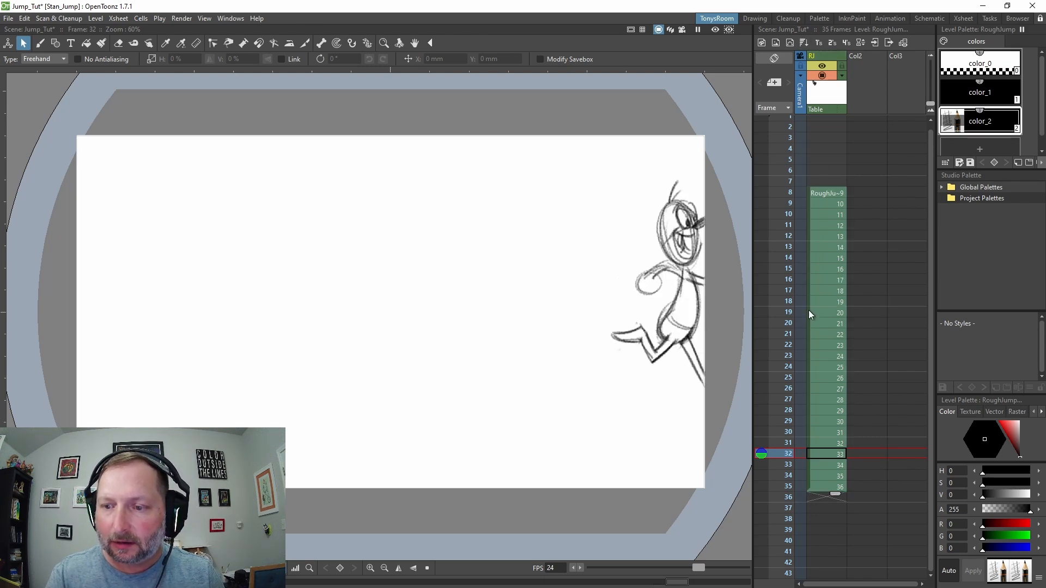
key("p")
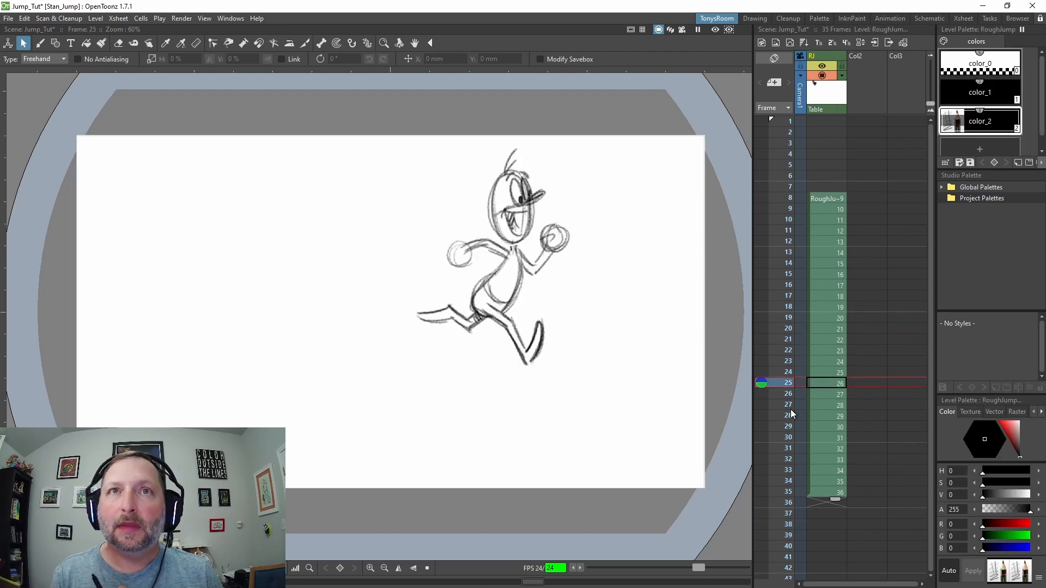
key("p")
Step: Step back and forth through the opening drawings from 9 onward to examine the character's drop and landing
left_click(839, 198)
key("Down")
key("Down")
key("Down")
key("Down")
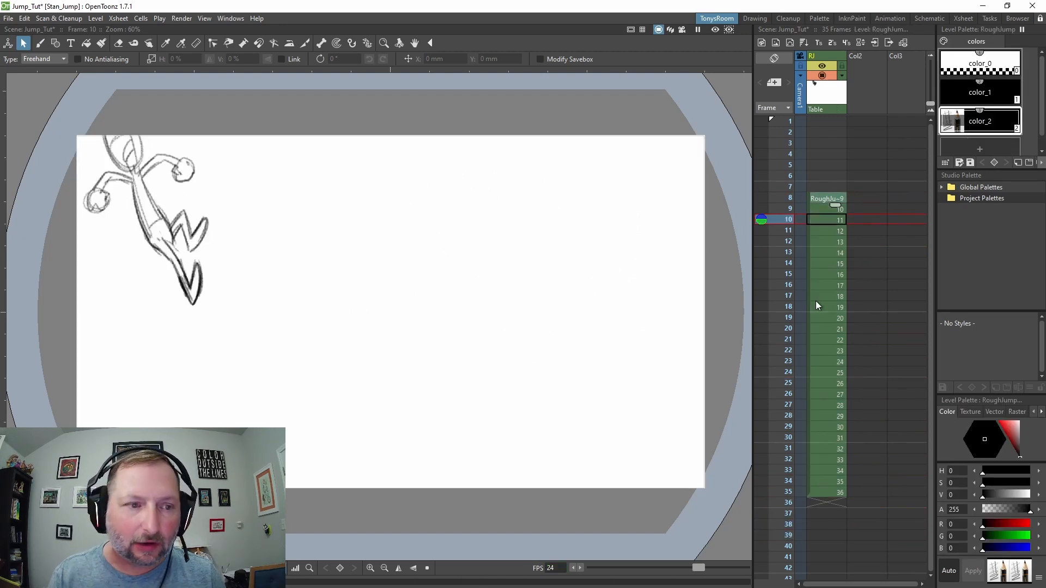
key("Down")
key("Down")
key("Up")
key("Up")
key("Up")
key("Up")
key("Up")
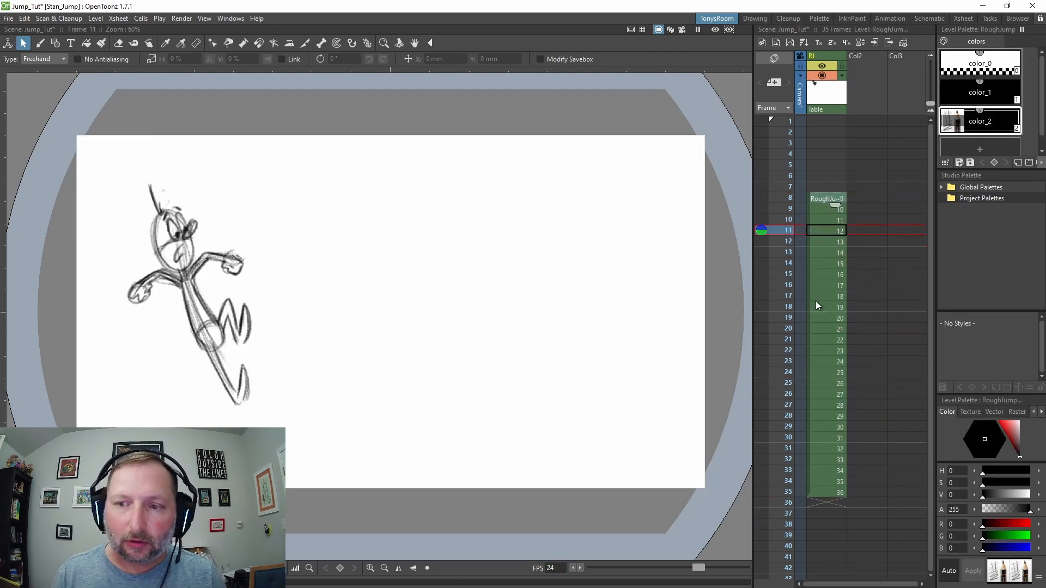
key("Down")
key("Down")
key("Down")
key("Down")
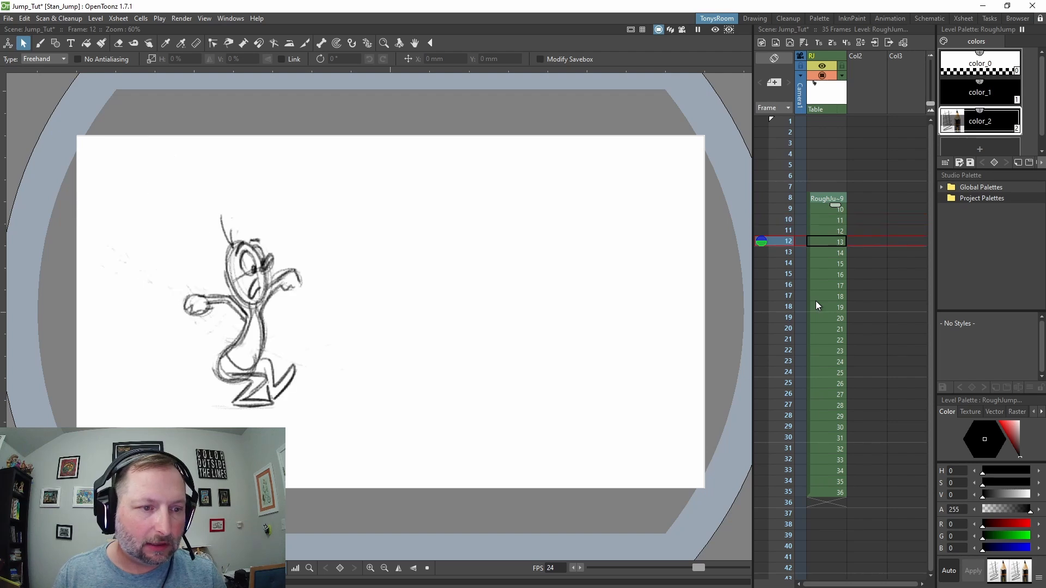
Step: Compare the landing, crouch and push-off drawings up to drawing 18 to judge where holds are needed
key("Down")
key("Down")
key("Down")
key("Down")
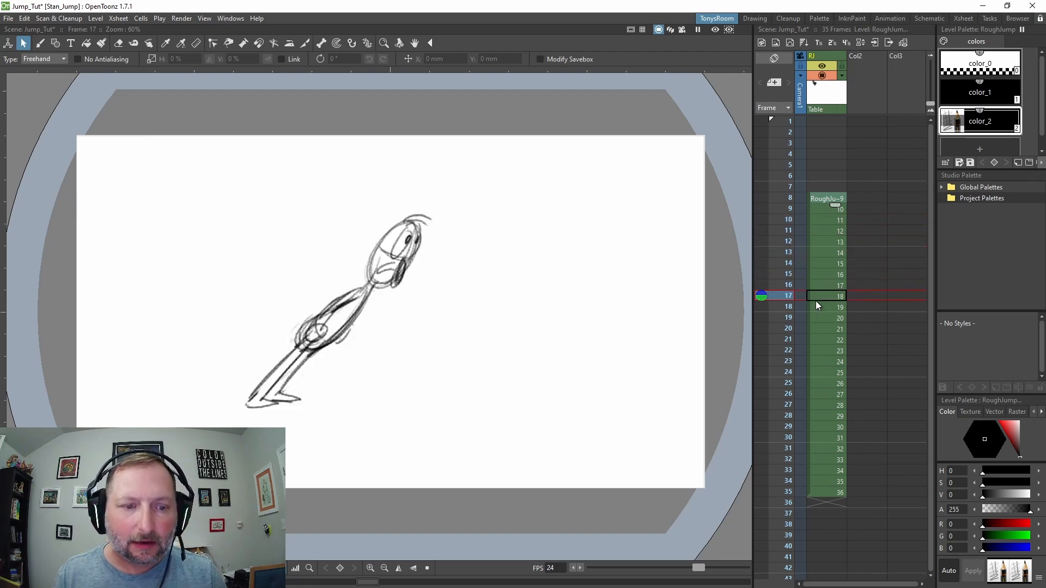
key("Up")
key("Up")
key("Up")
key("Up")
key("Up")
key("Down")
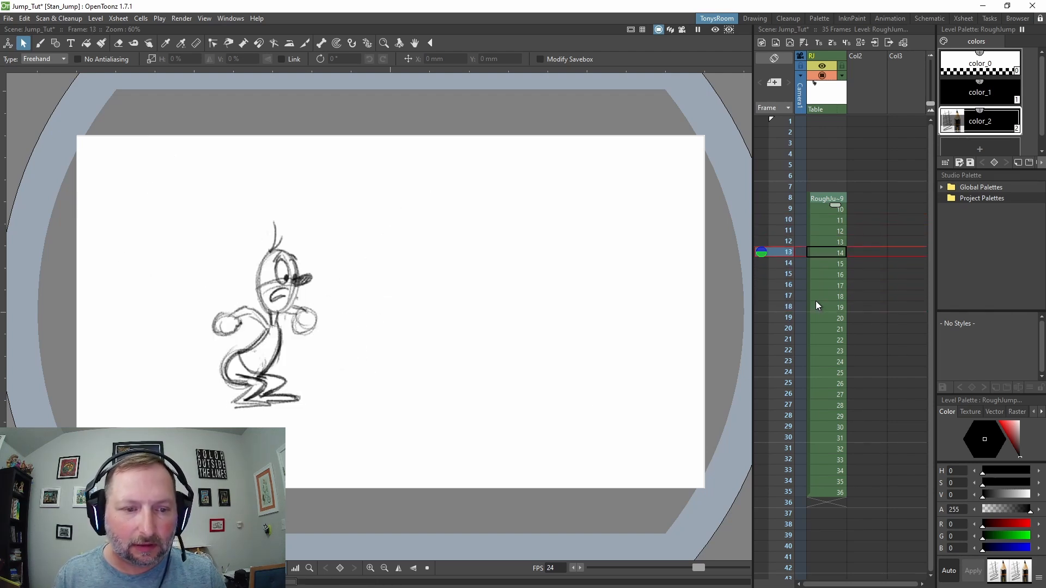
key("Down")
key("Down")
key("Up")
key("Up")
key("Down")
key("Down")
key("Down")
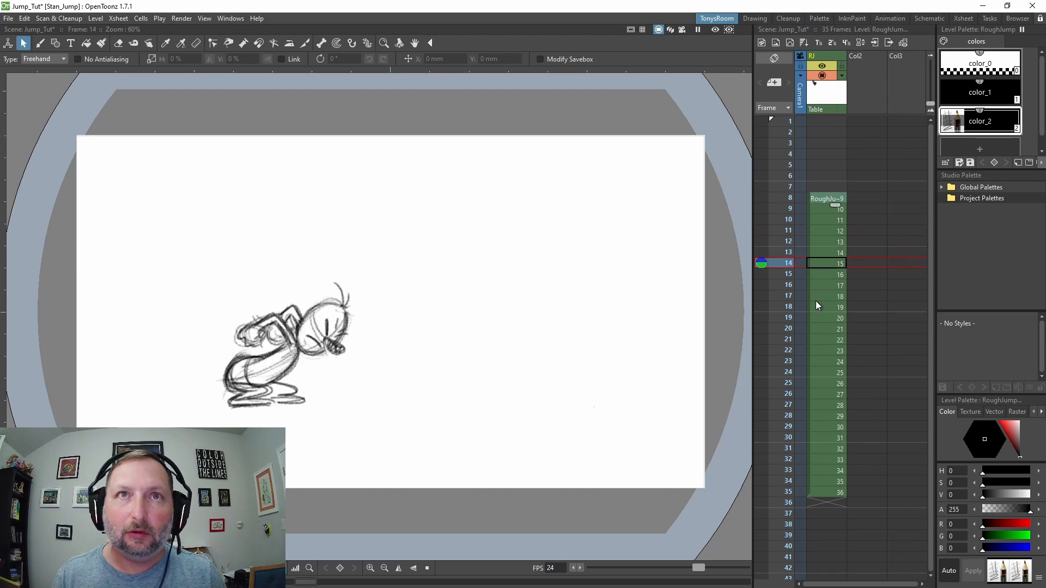
key("Up")
key("Up")
key("Up")
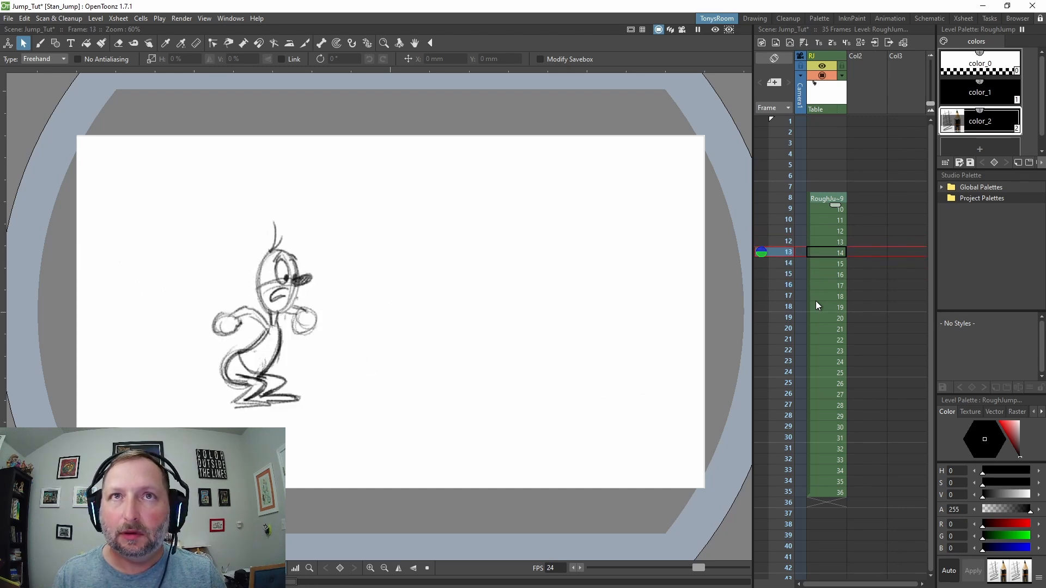
Step: Extend crouch drawings 15, 16 and 17 to two frames each and play the jump
key("Down")
key("apostrophe")
key("Down")
key("Down")
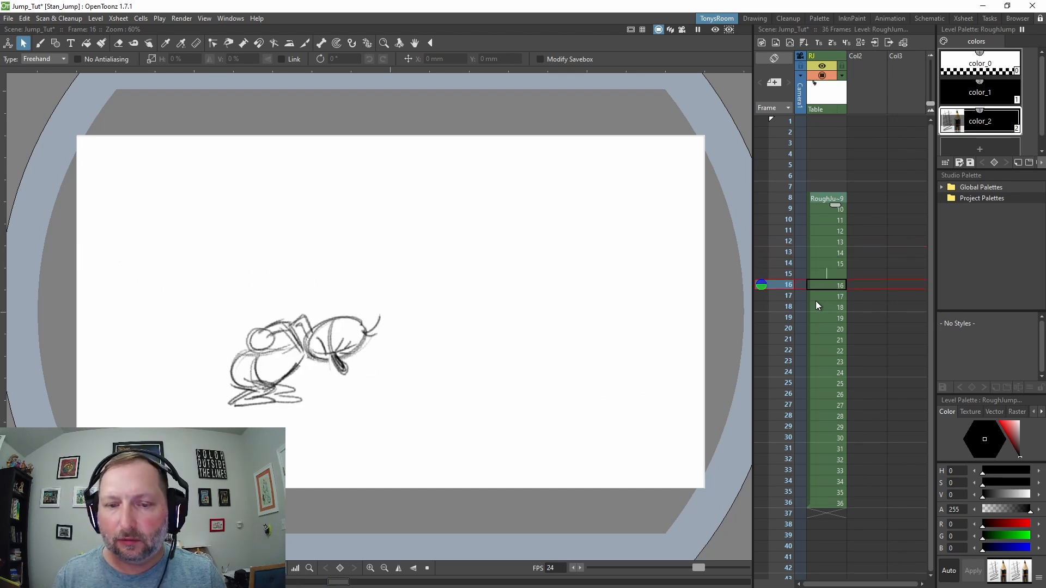
key("apostrophe")
key("Down")
key("Down")
key("apostrophe")
key("p")
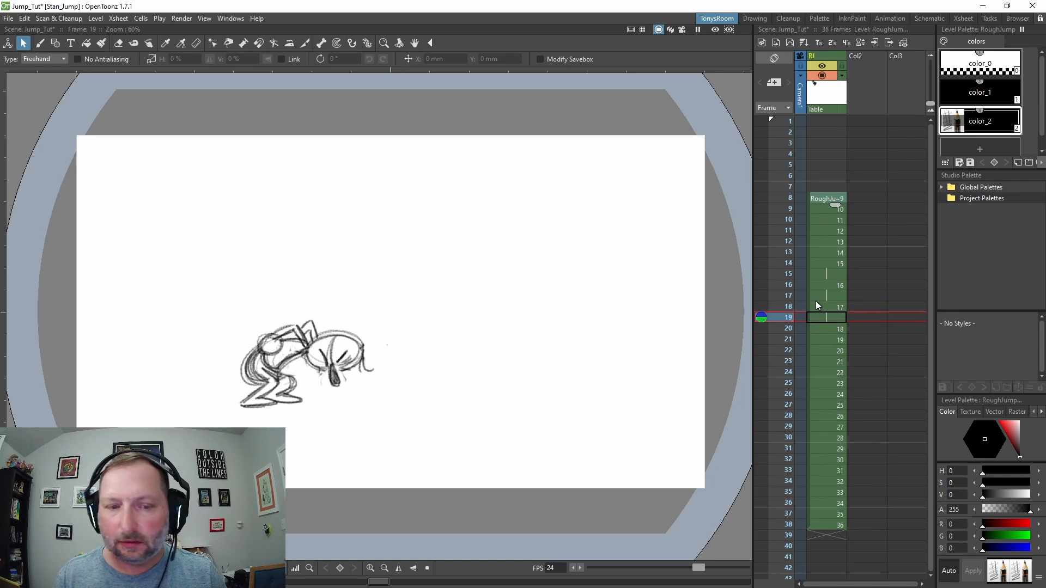